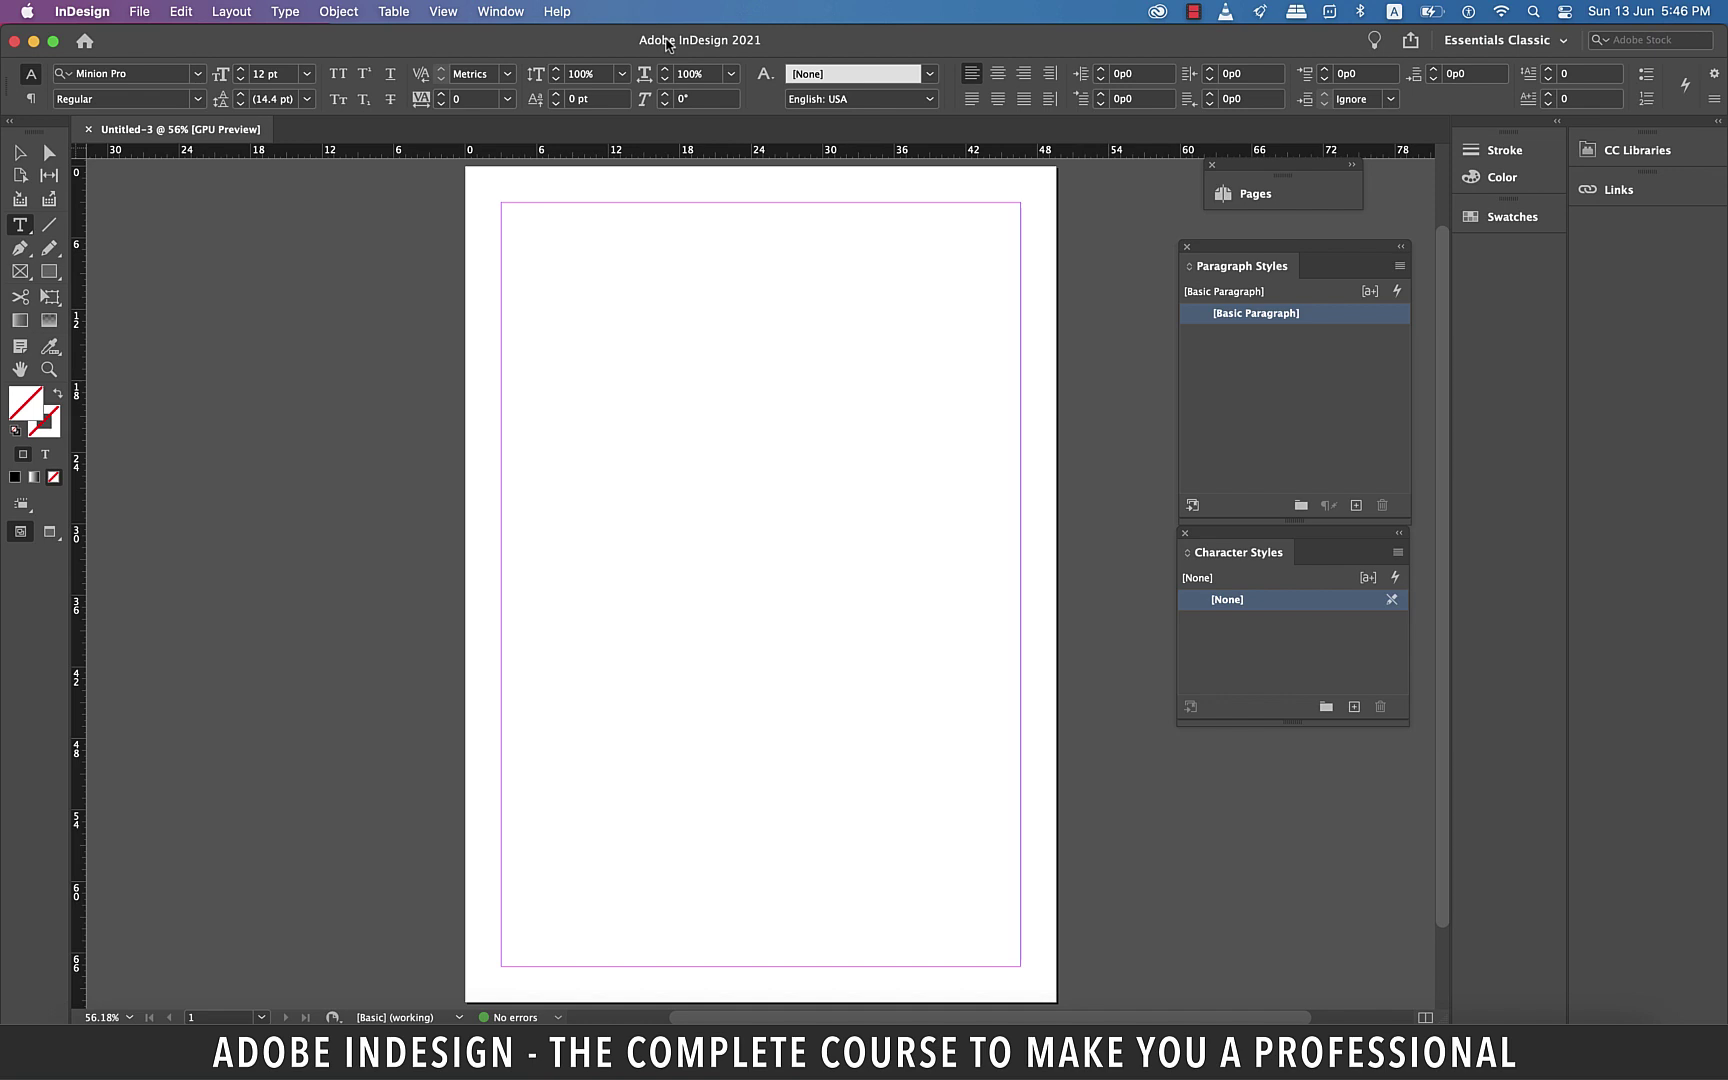
{"action": "left_click", "coordinate": [500, 11]}
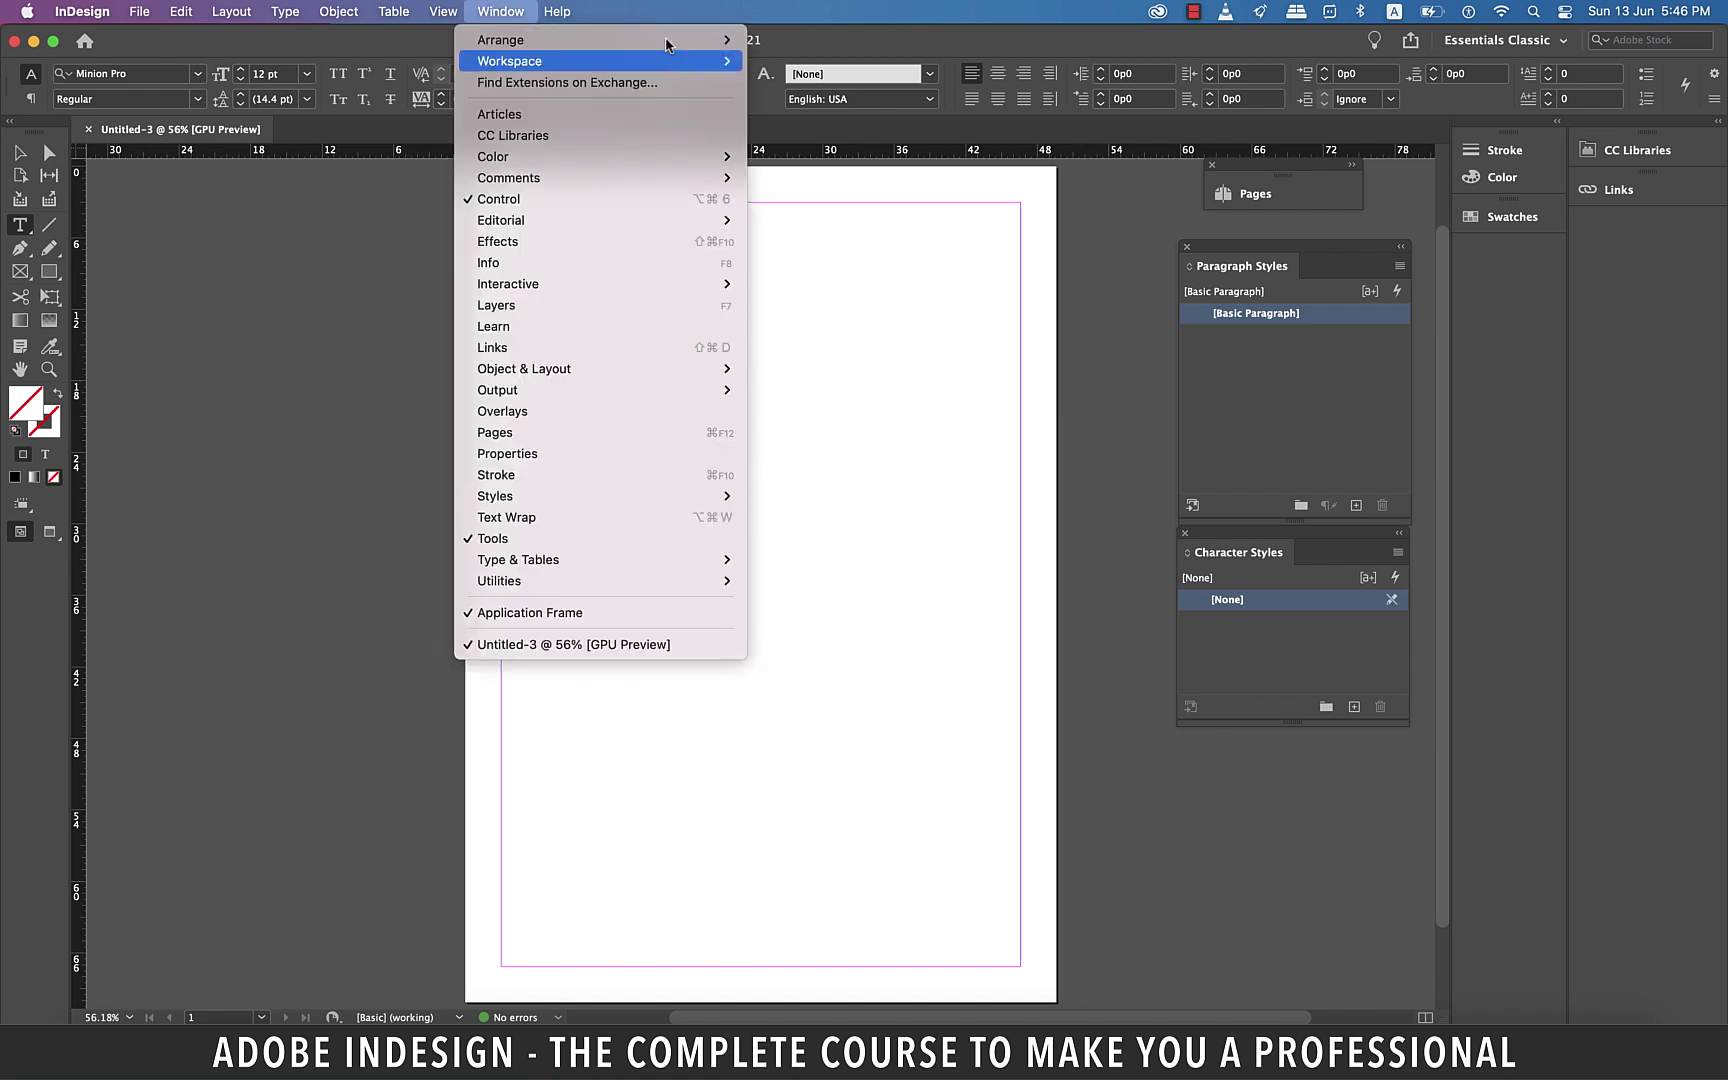
{"action": "mouse_move", "coordinate": [720, 496]}
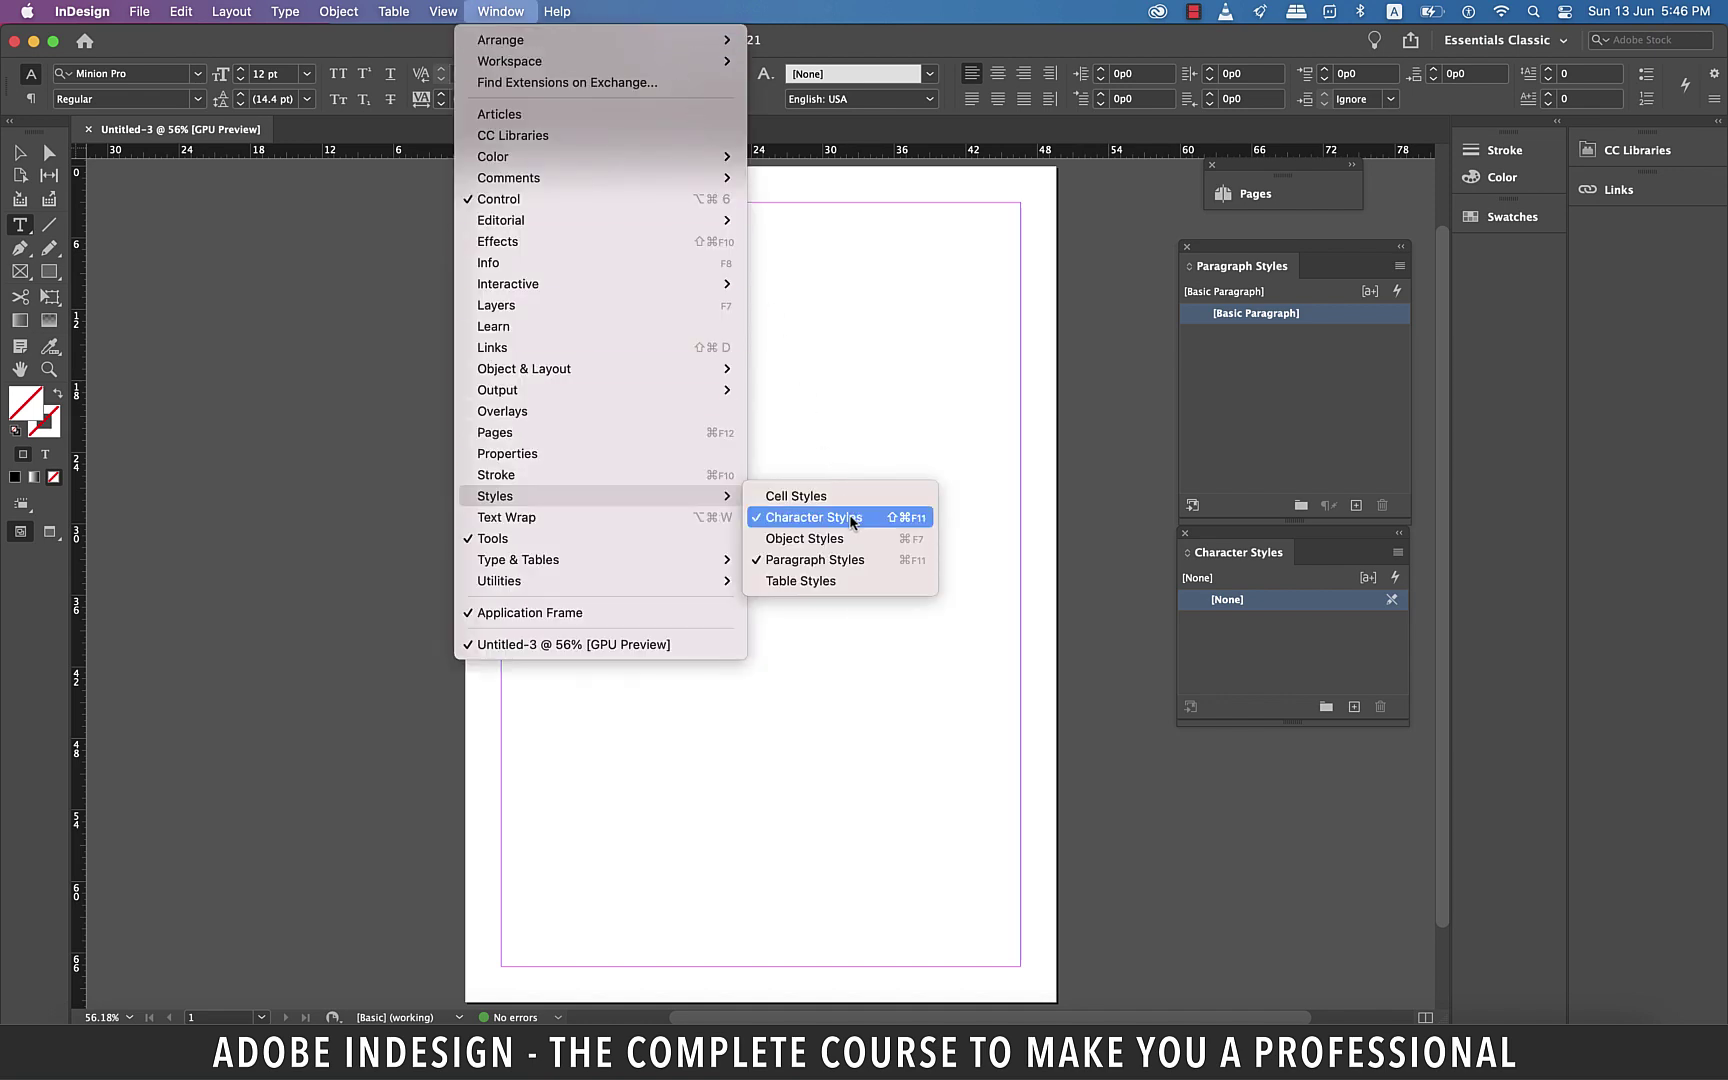
{"action": "key", "text": "Down"}
{"action": "key", "text": "Down"}
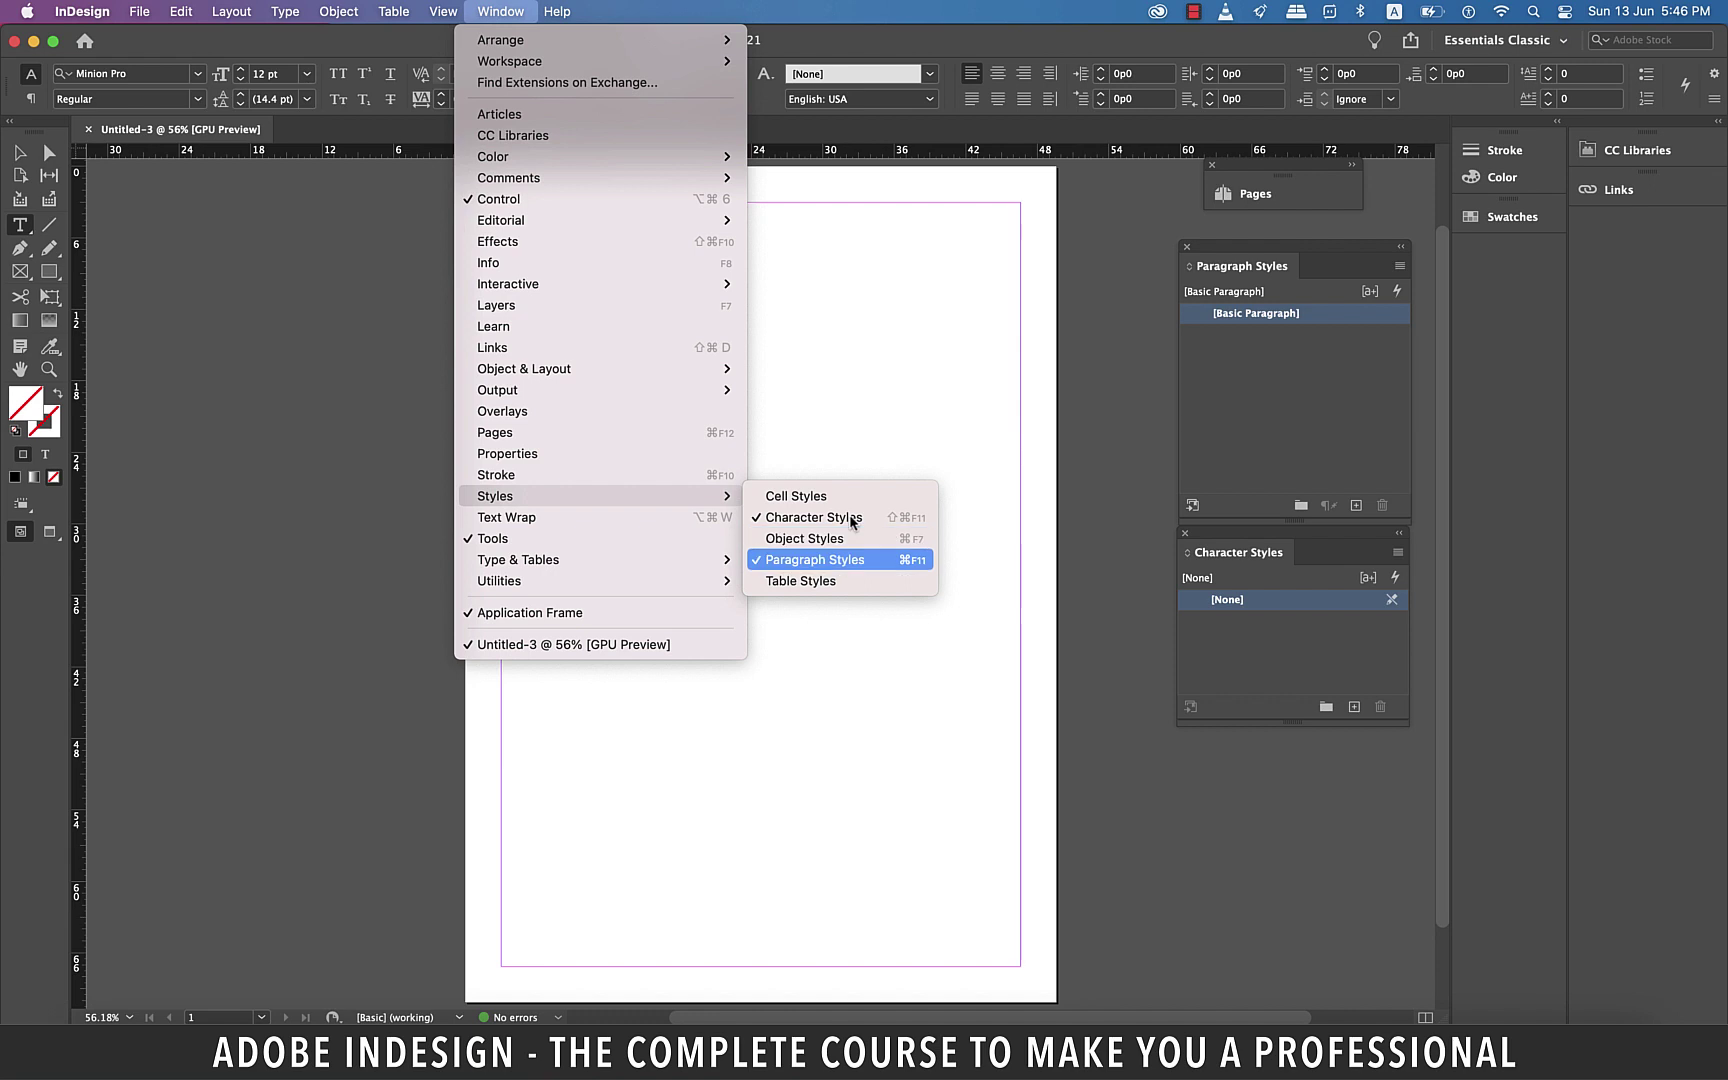
{"action": "key", "text": "Up"}
{"action": "key", "text": "Up"}
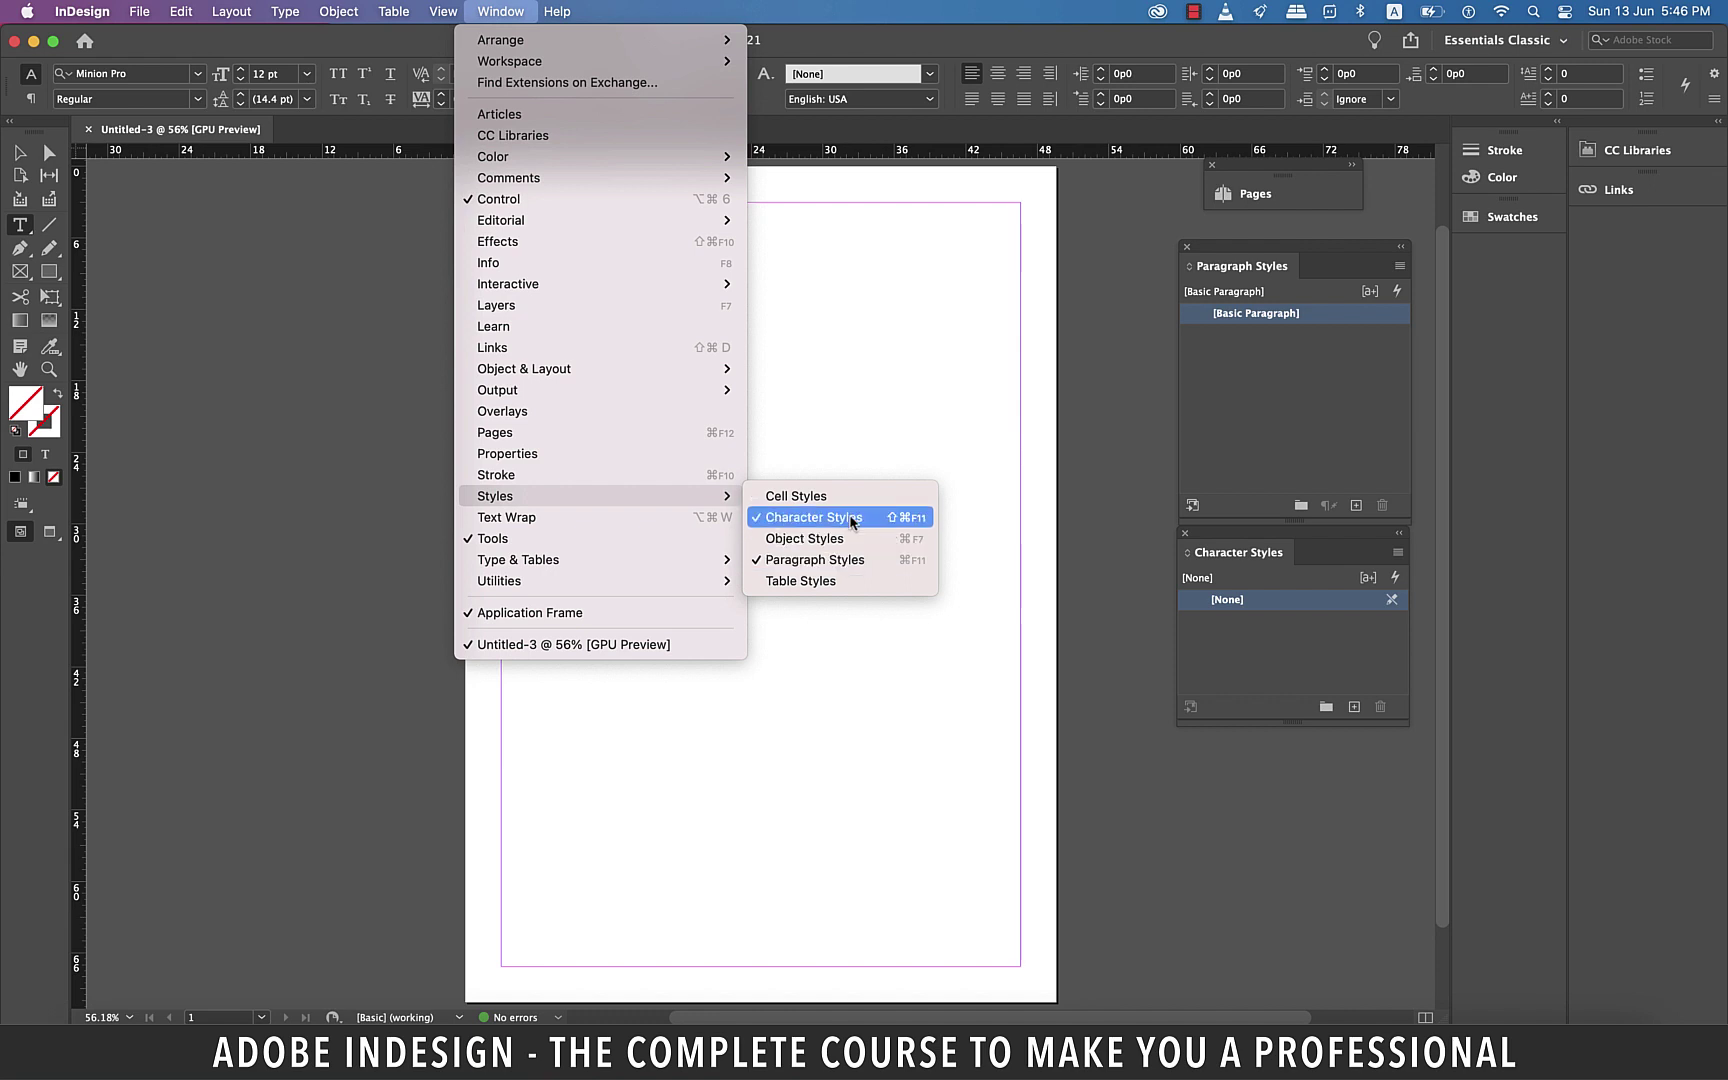
{"action": "key", "text": "Down"}
{"action": "key", "text": "Down"}
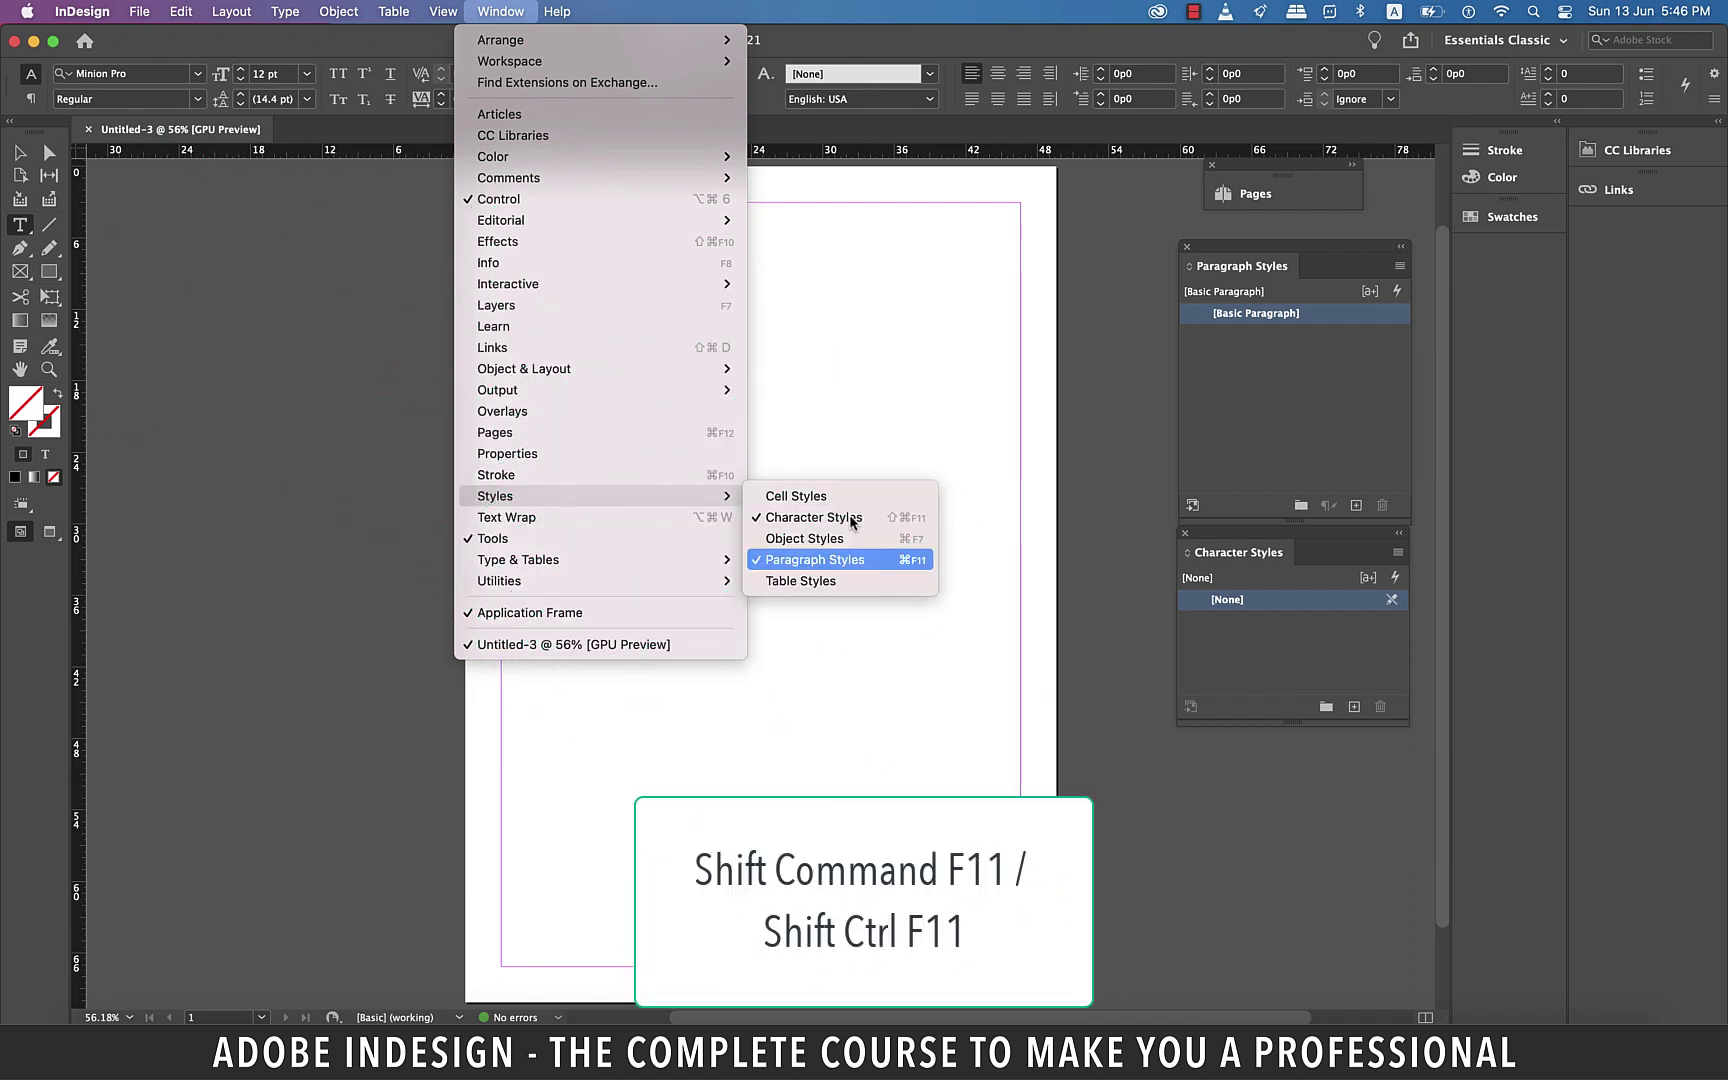
{"action": "key", "text": "Escape"}
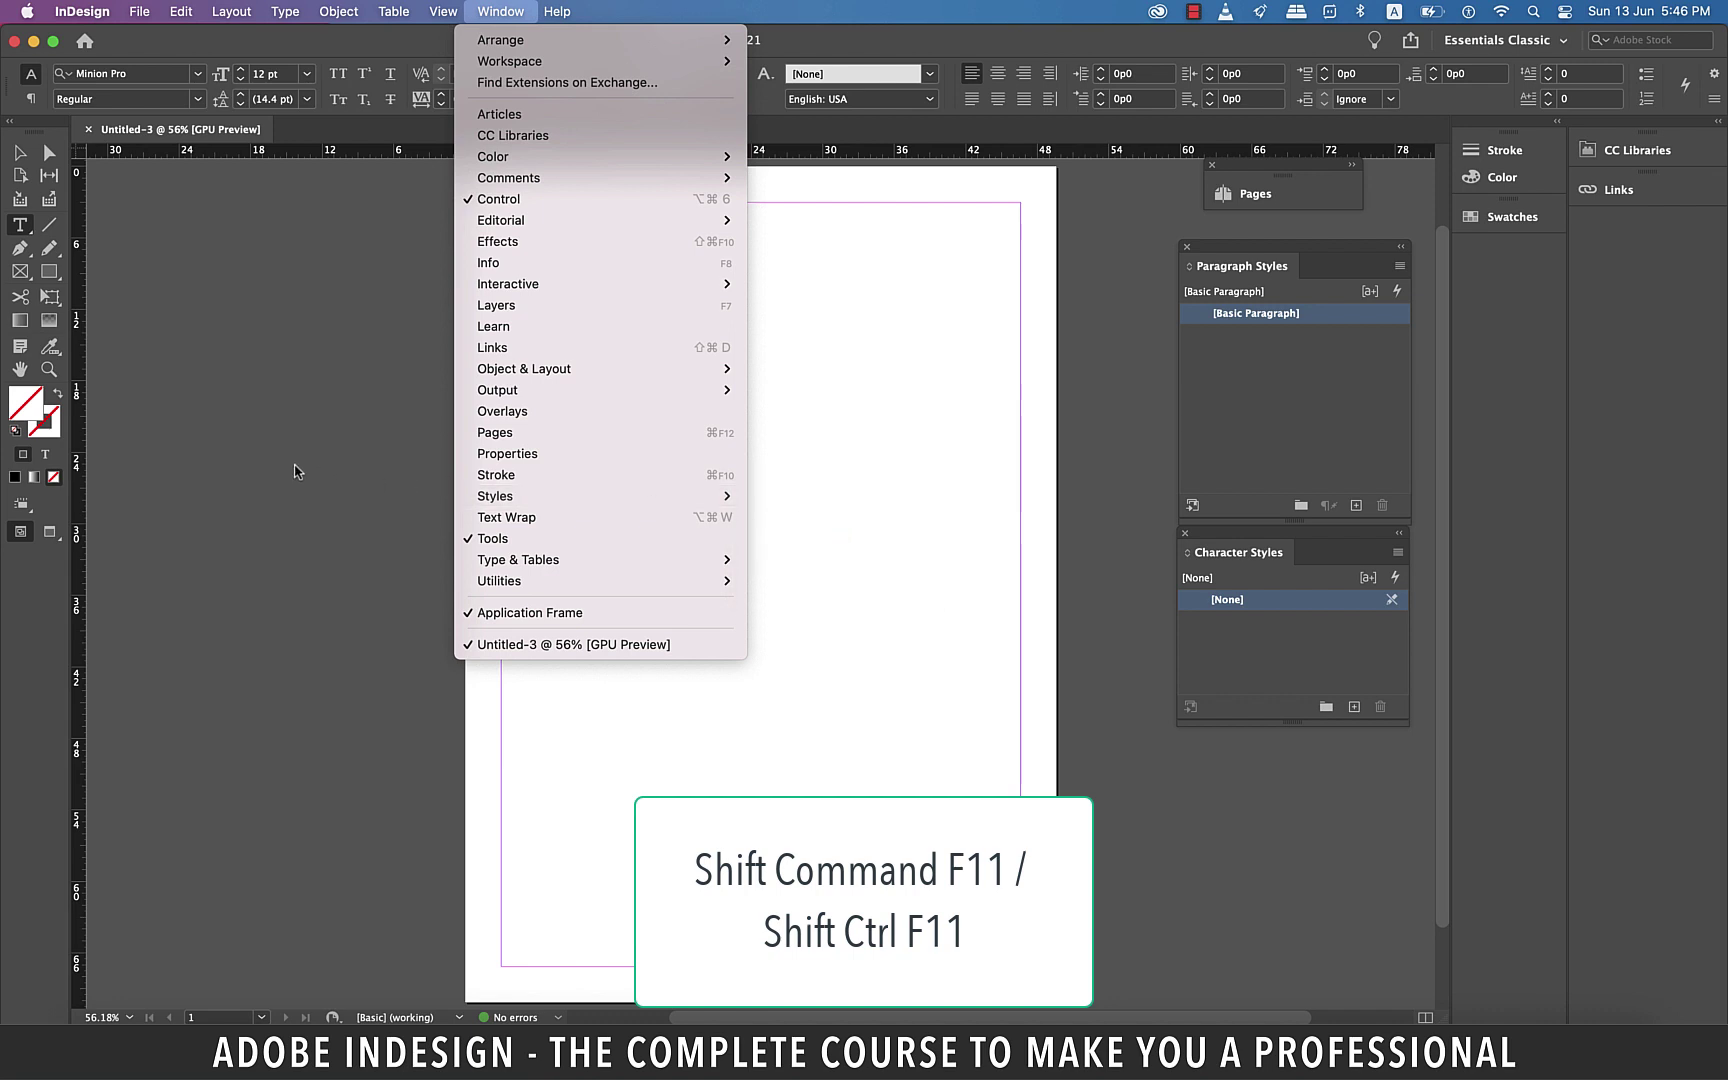
Draw a text frame filling the page margins, fill it with placeholder text, and zoom in.
{"action": "left_click", "coordinate": [300, 472]}
{"action": "left_click_drag", "start_coordinate": [20, 224], "coordinate": [95, 247]}
{"action": "left_click_drag", "start_coordinate": [513, 215], "coordinate": [1030, 972]}
{"action": "right_click", "coordinate": [802, 420]}
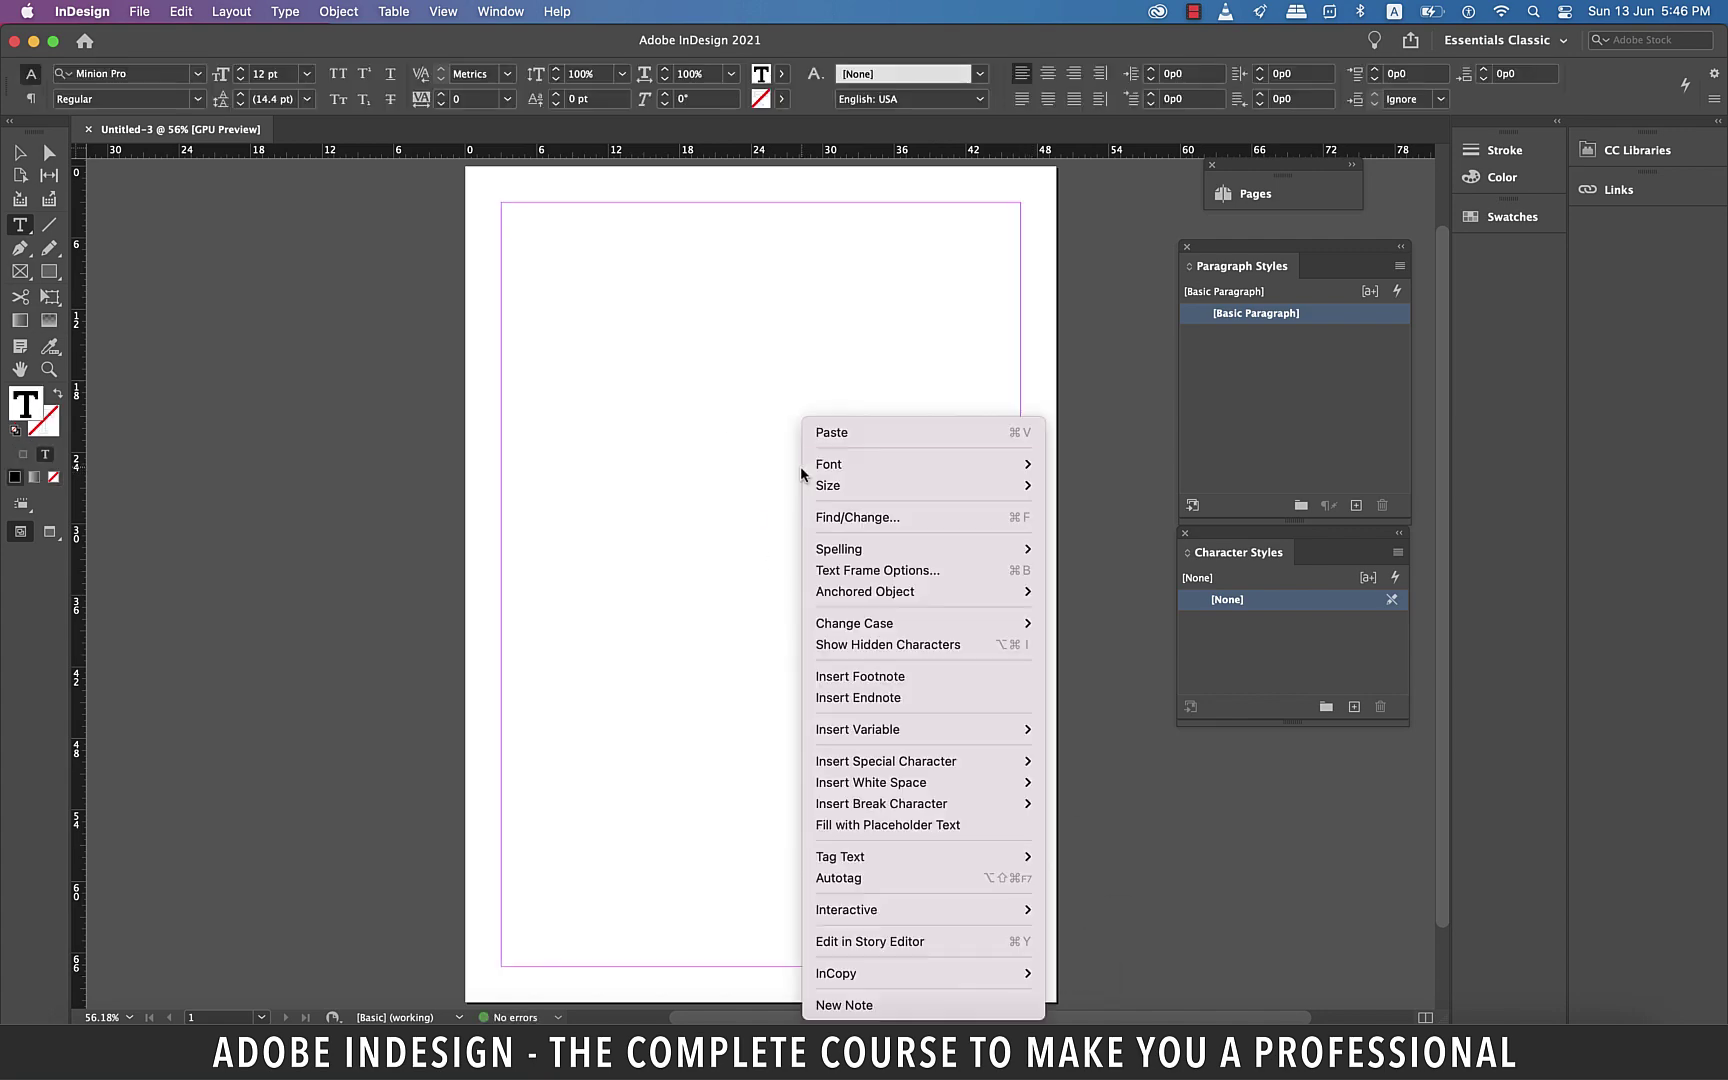
{"action": "left_click", "coordinate": [931, 824]}
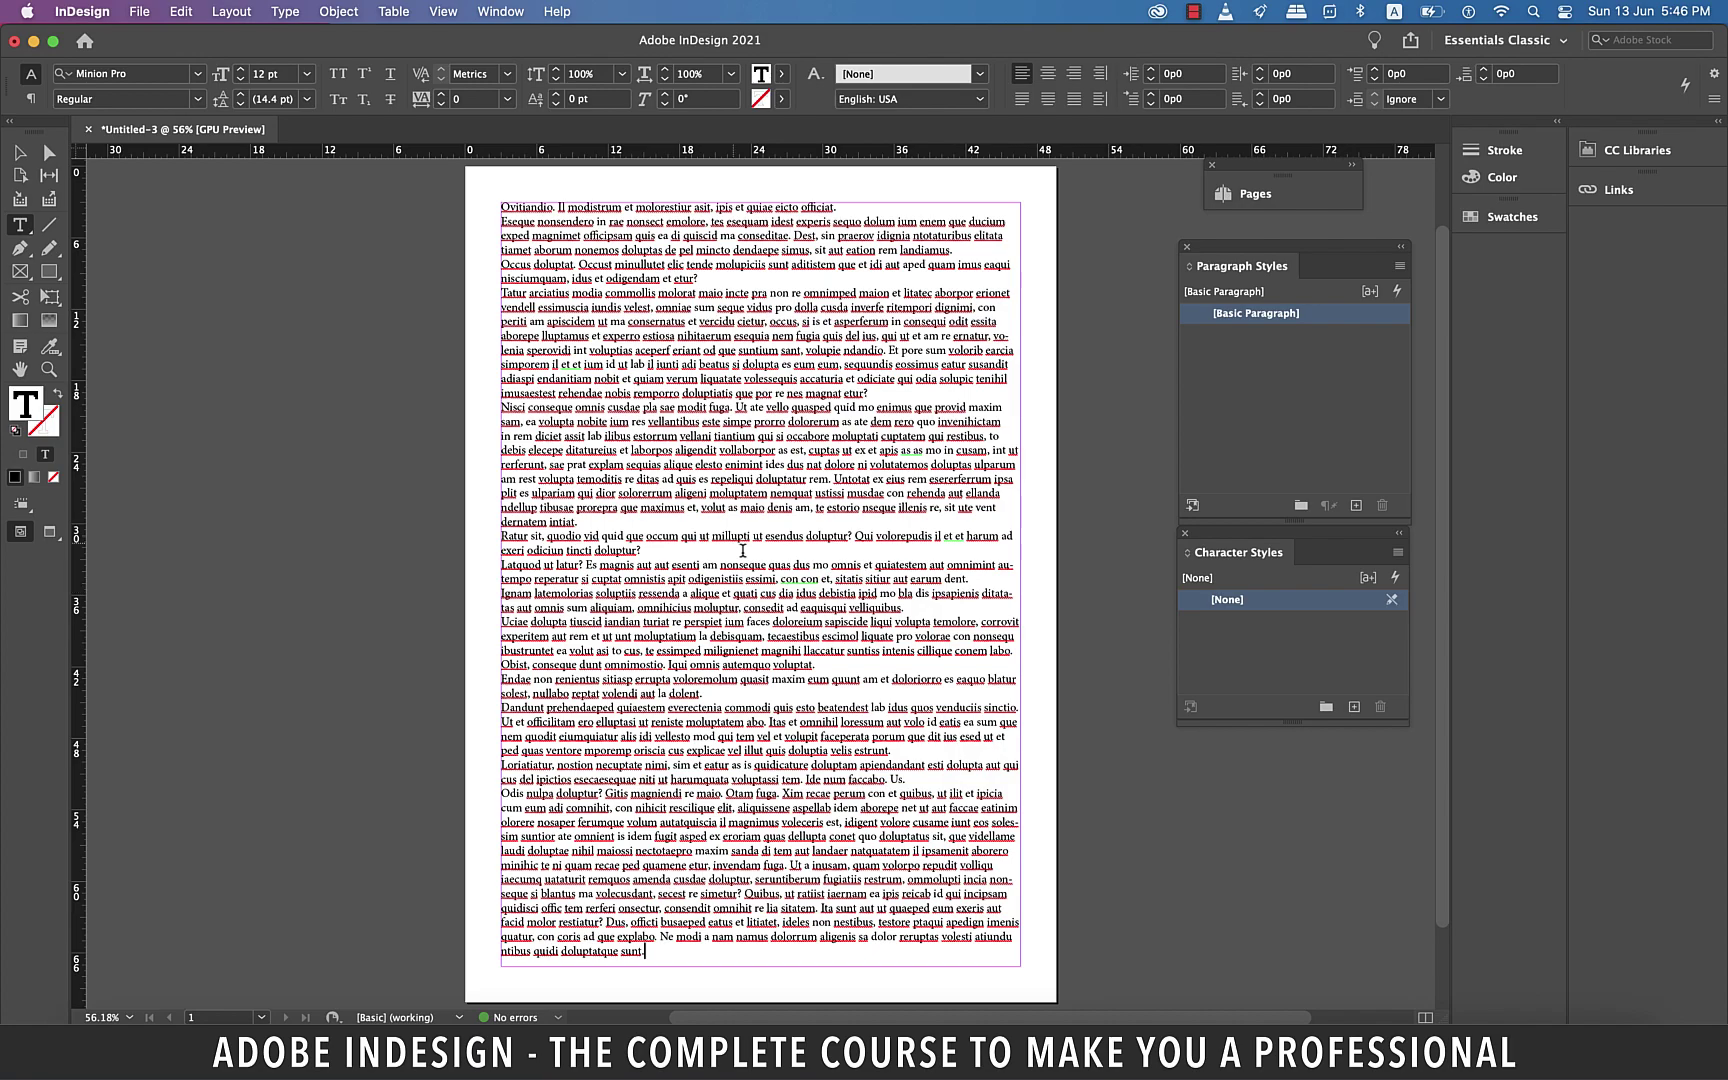
{"action": "key", "text": "super+equal"}
{"action": "key", "text": "super+equal"}
Replace the words maio, vellantibus and invendam with 'automatic'.
{"action": "double_click", "coordinate": [708, 302]}
{"action": "type", "text": "automatic"}
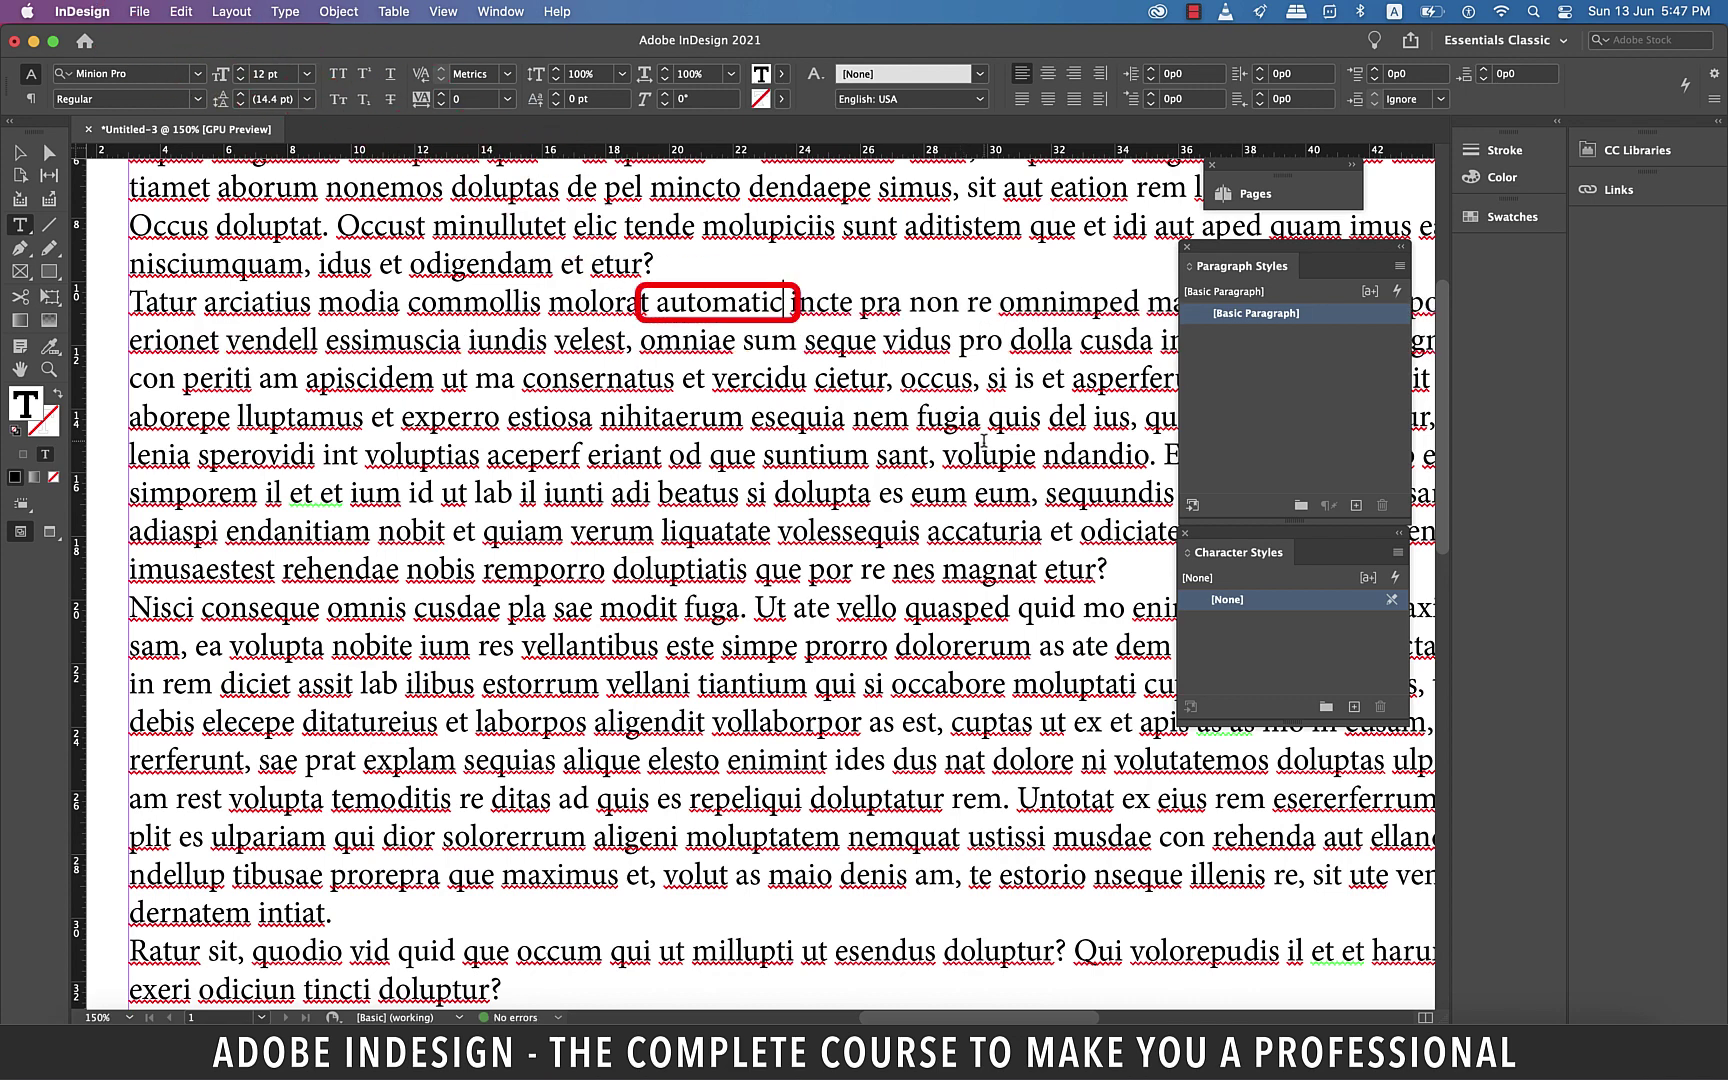
{"action": "double_click", "coordinate": [524, 646]}
{"action": "type", "text": "automatic"}
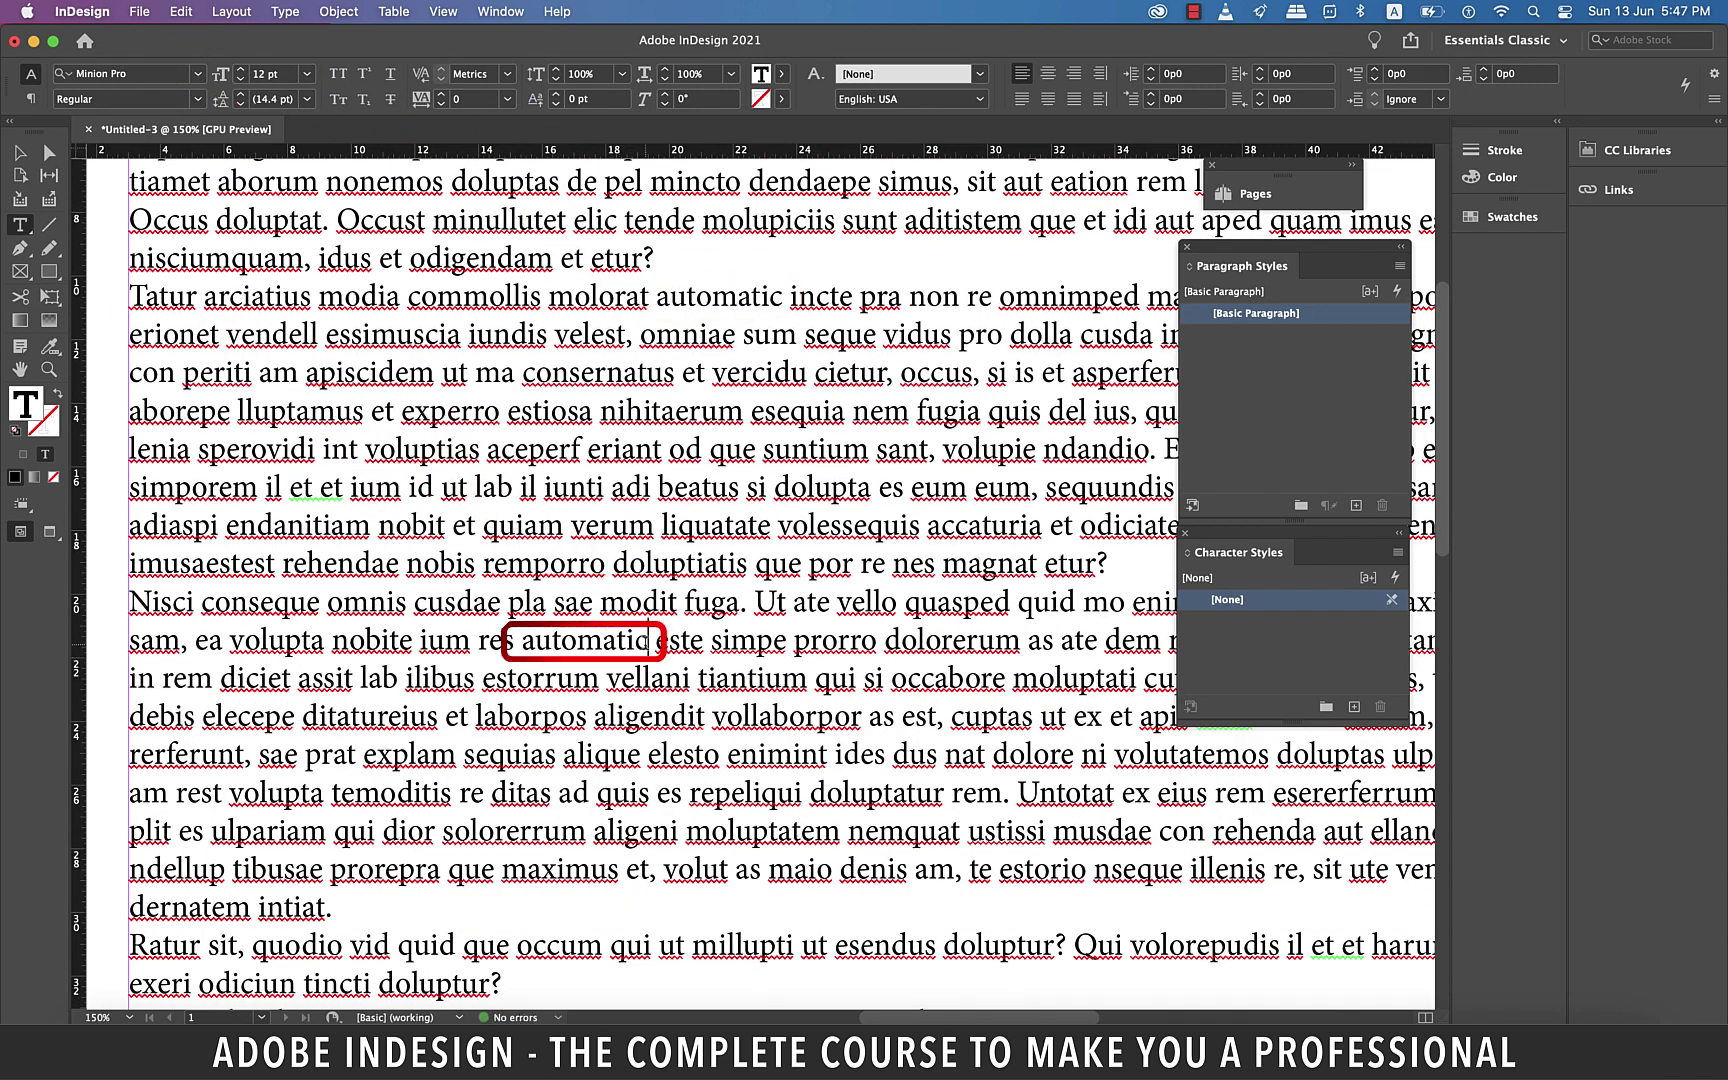
{"action": "double_click", "coordinate": [543, 643]}
{"action": "key", "text": "cmd+c"}
{"action": "scroll", "coordinate": [623, 746], "scroll_direction": "down", "scroll_amount": 15}
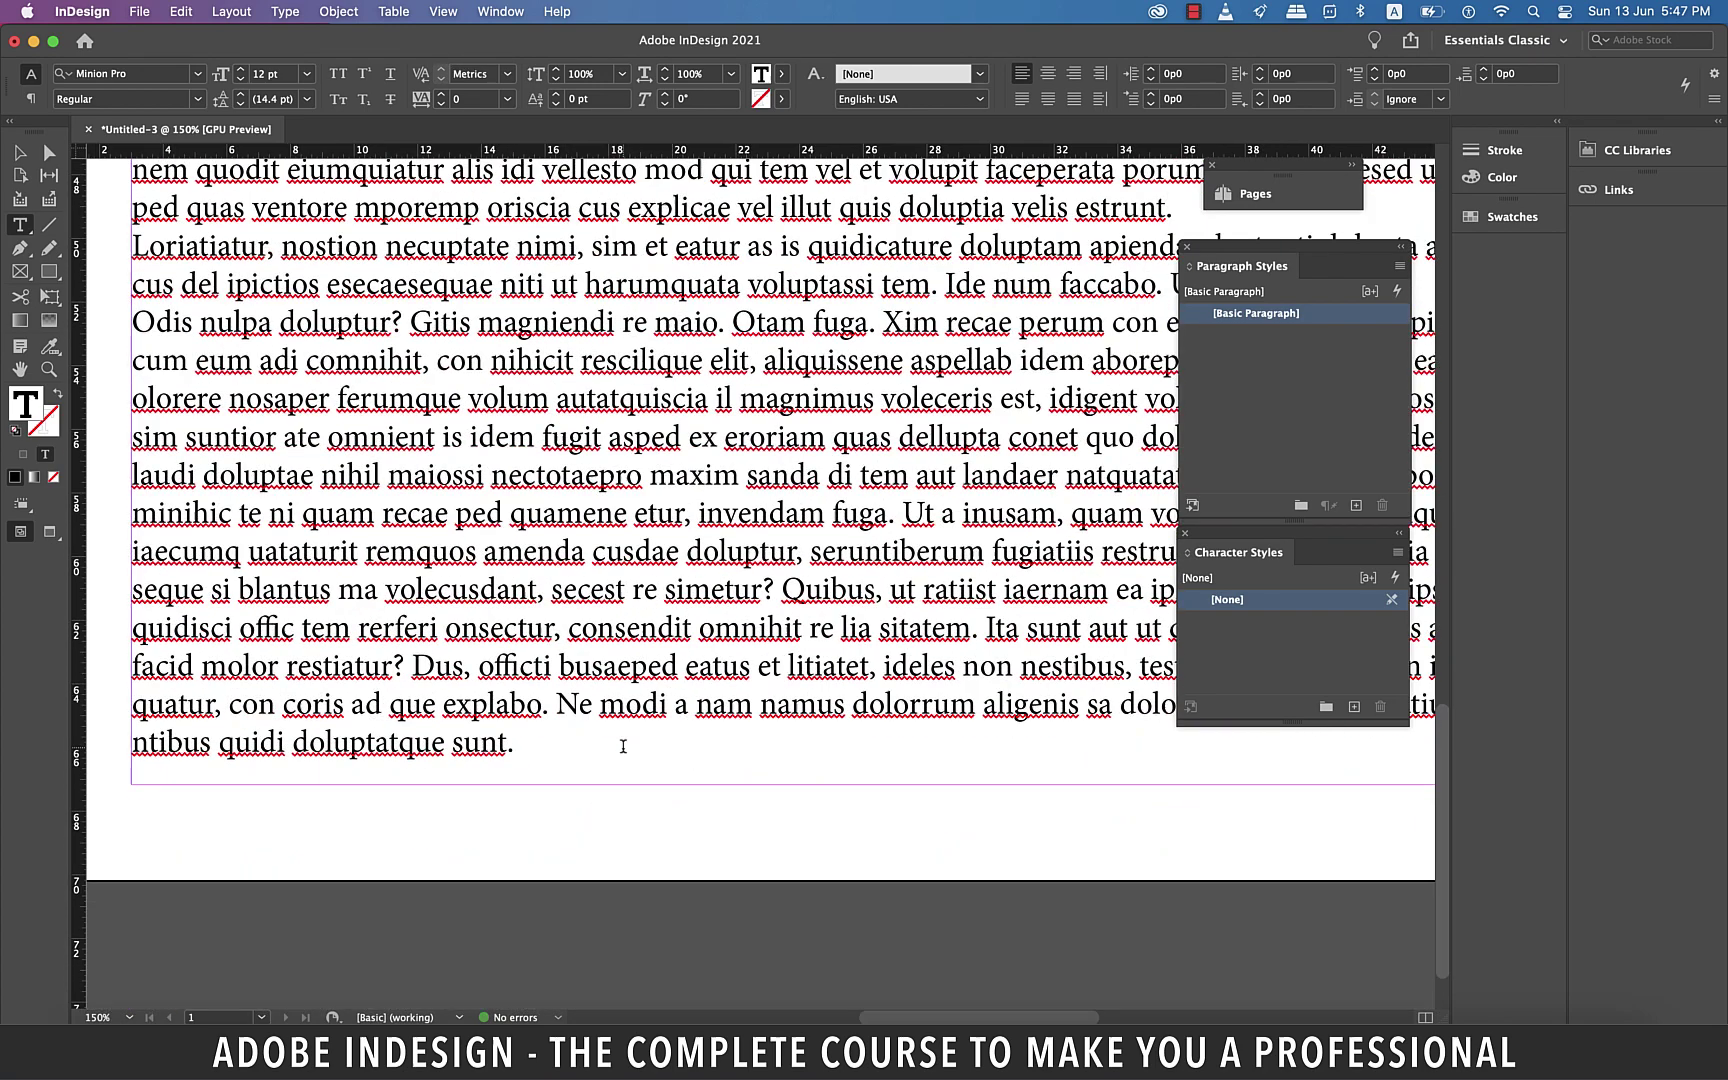
{"action": "double_click", "coordinate": [695, 515]}
{"action": "key", "text": "cmd+v"}
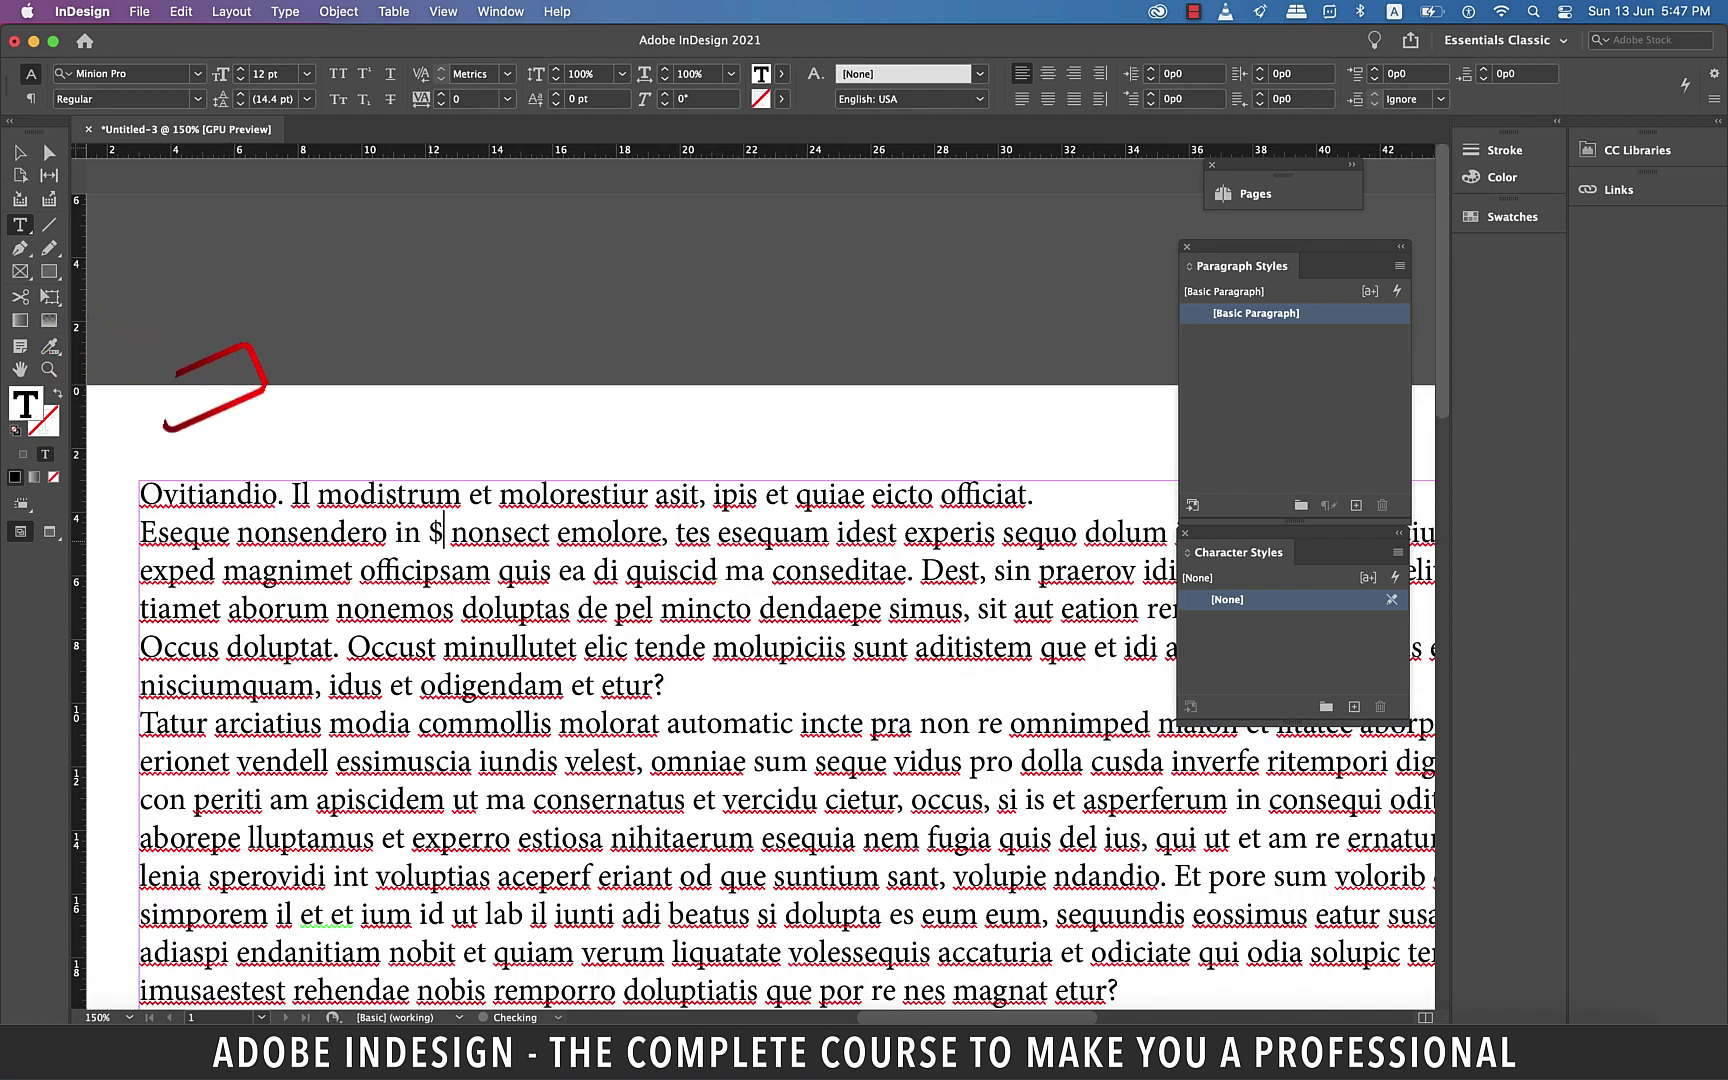
Type the amount $2400, paste it over sequundis, and change that copy to $800.
{"action": "type", "text": "2400"}
{"action": "scroll", "coordinate": [660, 600], "scroll_direction": "down", "scroll_amount": 3}
{"action": "double_click", "coordinate": [432, 383]}
{"action": "key", "text": "super+c"}
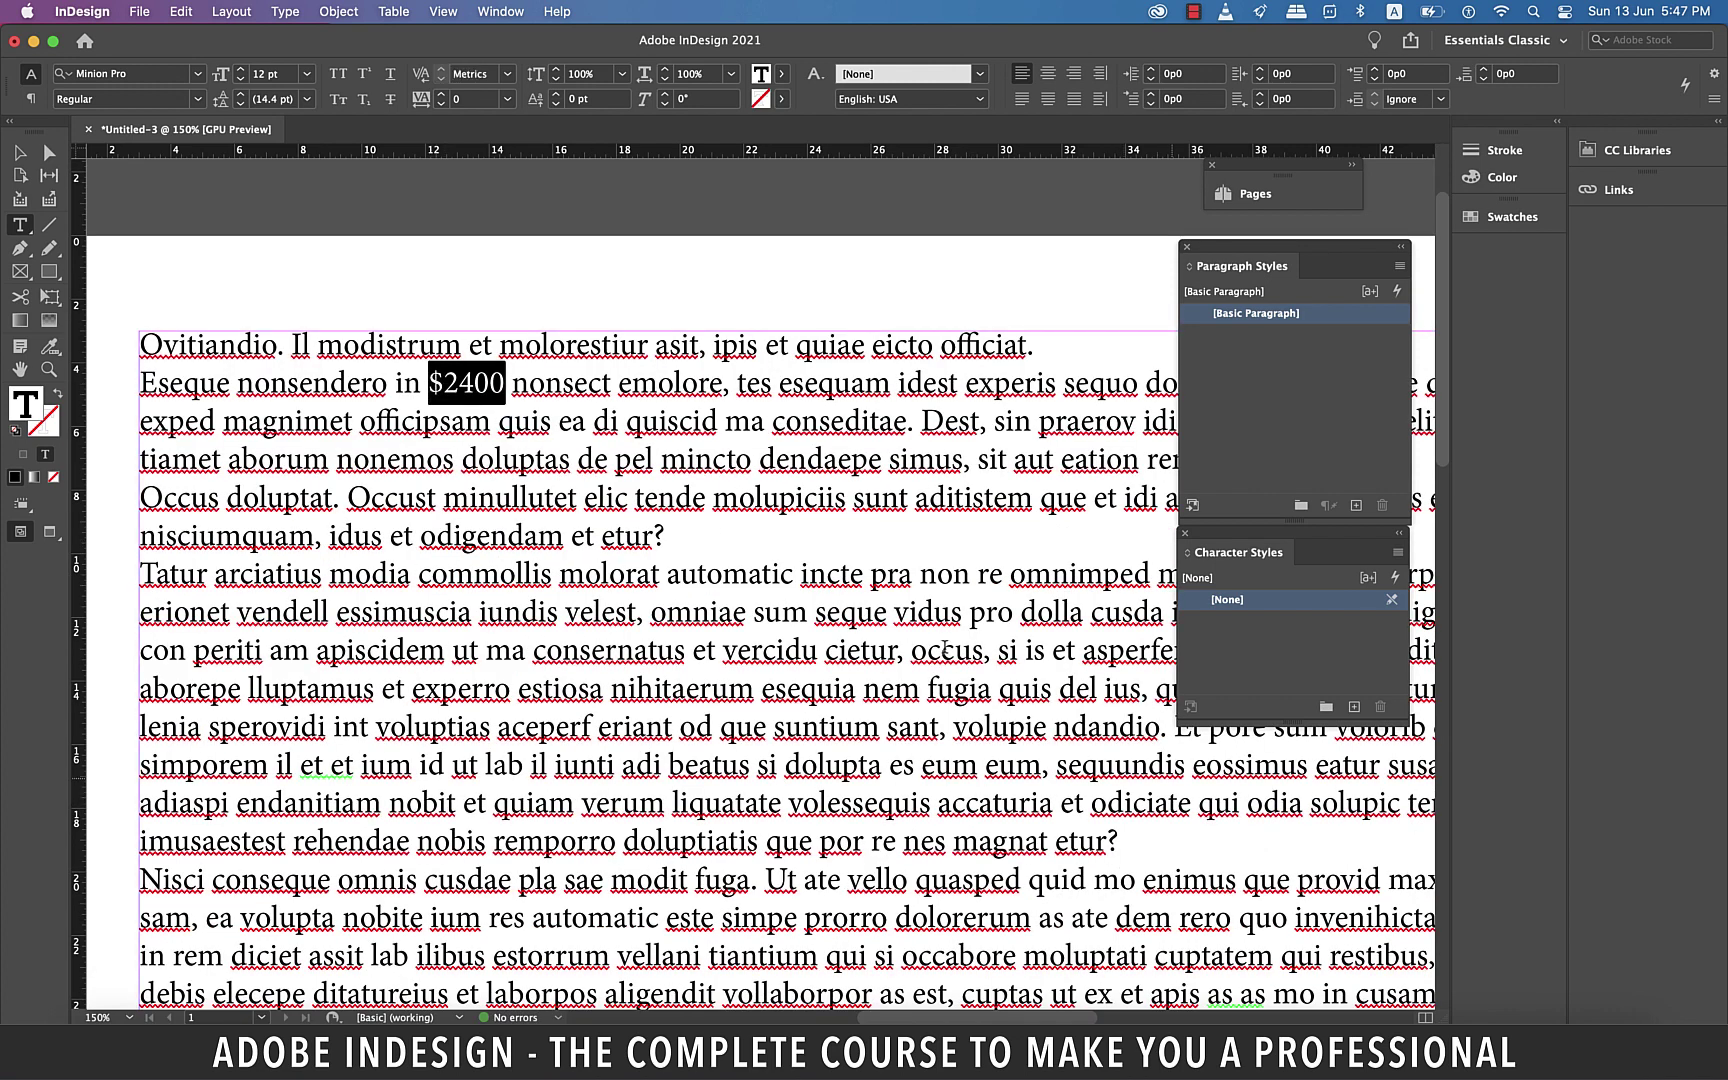
{"action": "left_click_drag", "start_coordinate": [1186, 768], "coordinate": [1056, 772]}
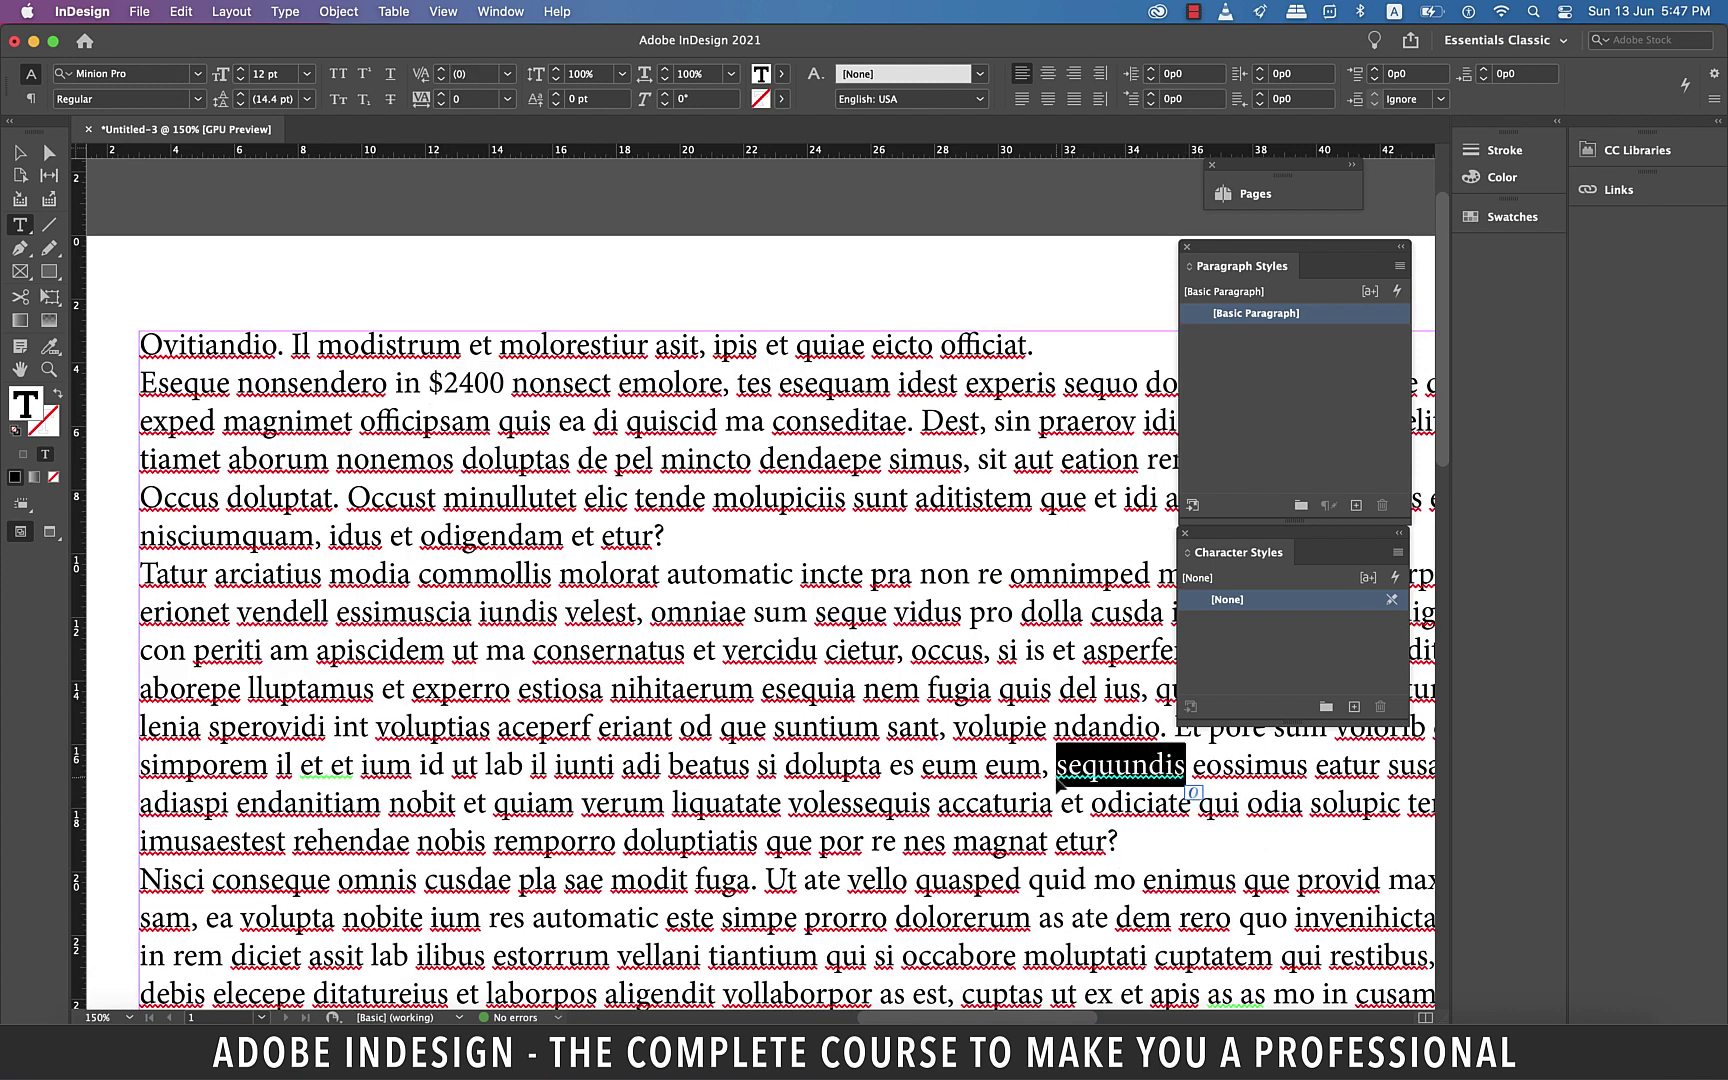
{"action": "key", "text": "super+v"}
{"action": "key", "text": "super+shift+Left"}
{"action": "scroll", "coordinate": [1056, 775], "scroll_direction": "right", "scroll_amount": 3}
{"action": "type", "text": "$800"}
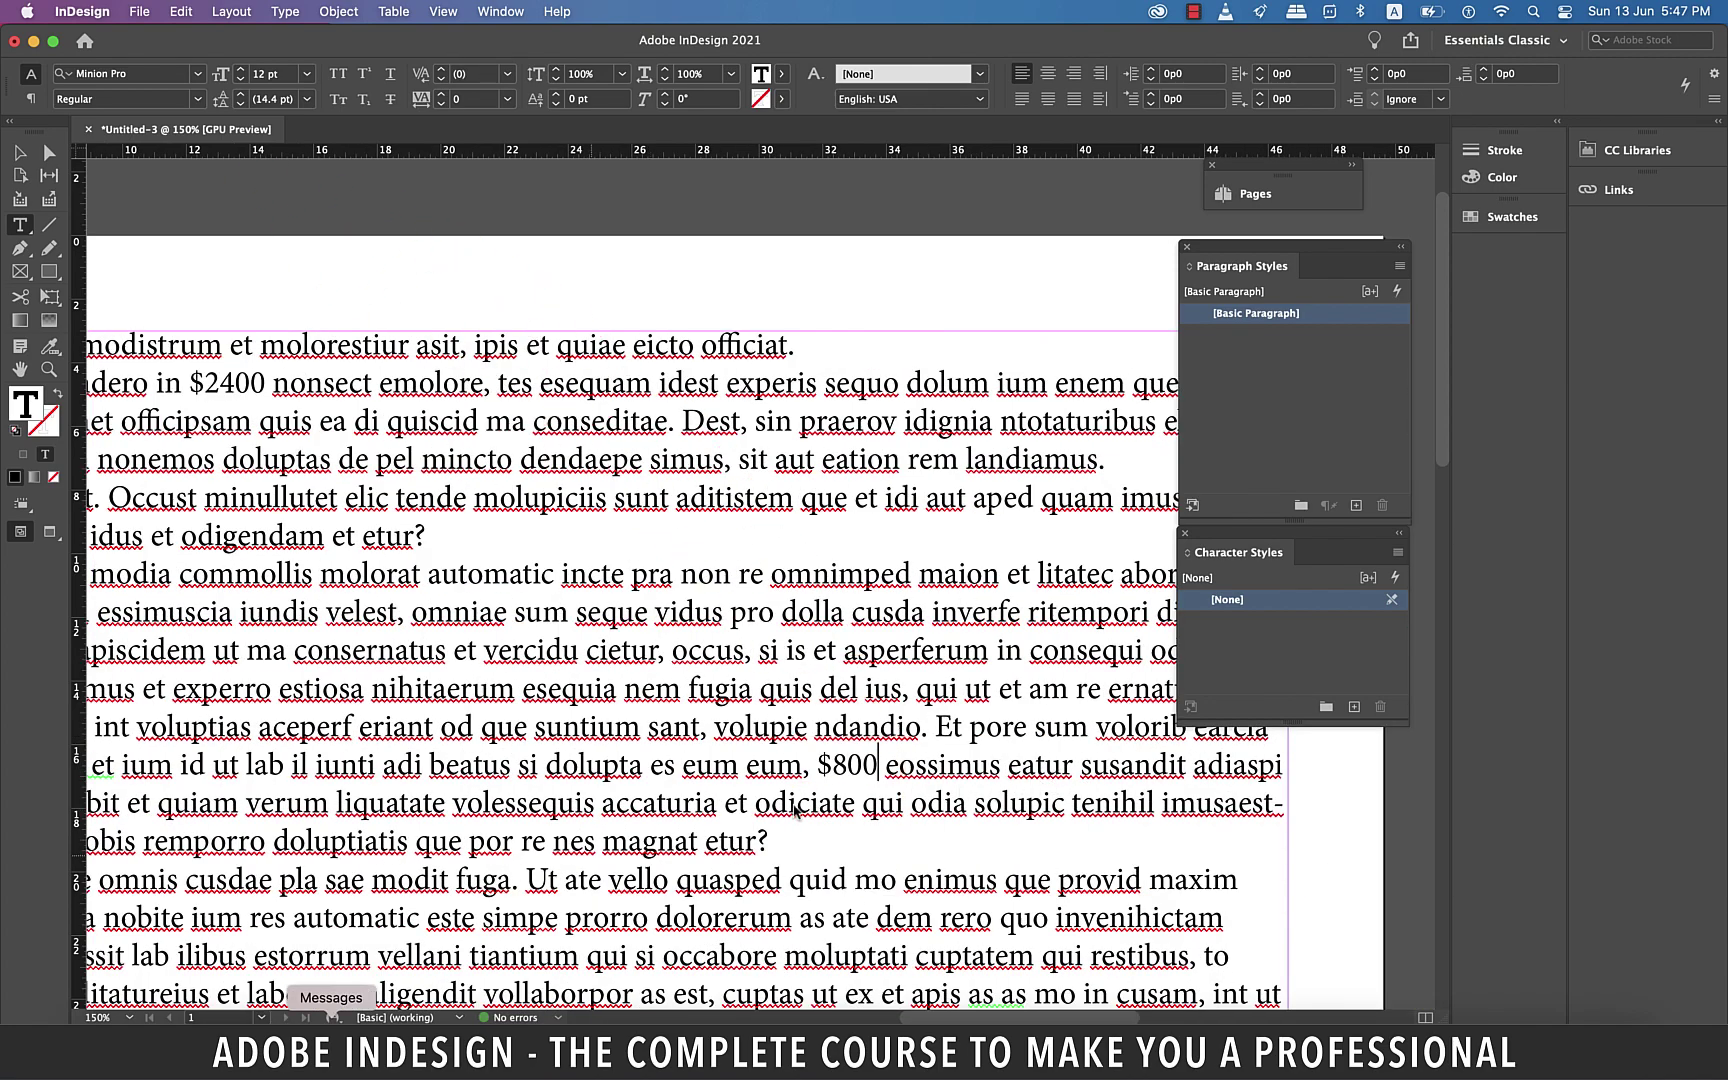
Replace the word beatendest with the amount $2330.
{"action": "scroll", "coordinate": [762, 803], "scroll_direction": "down", "scroll_amount": 10}
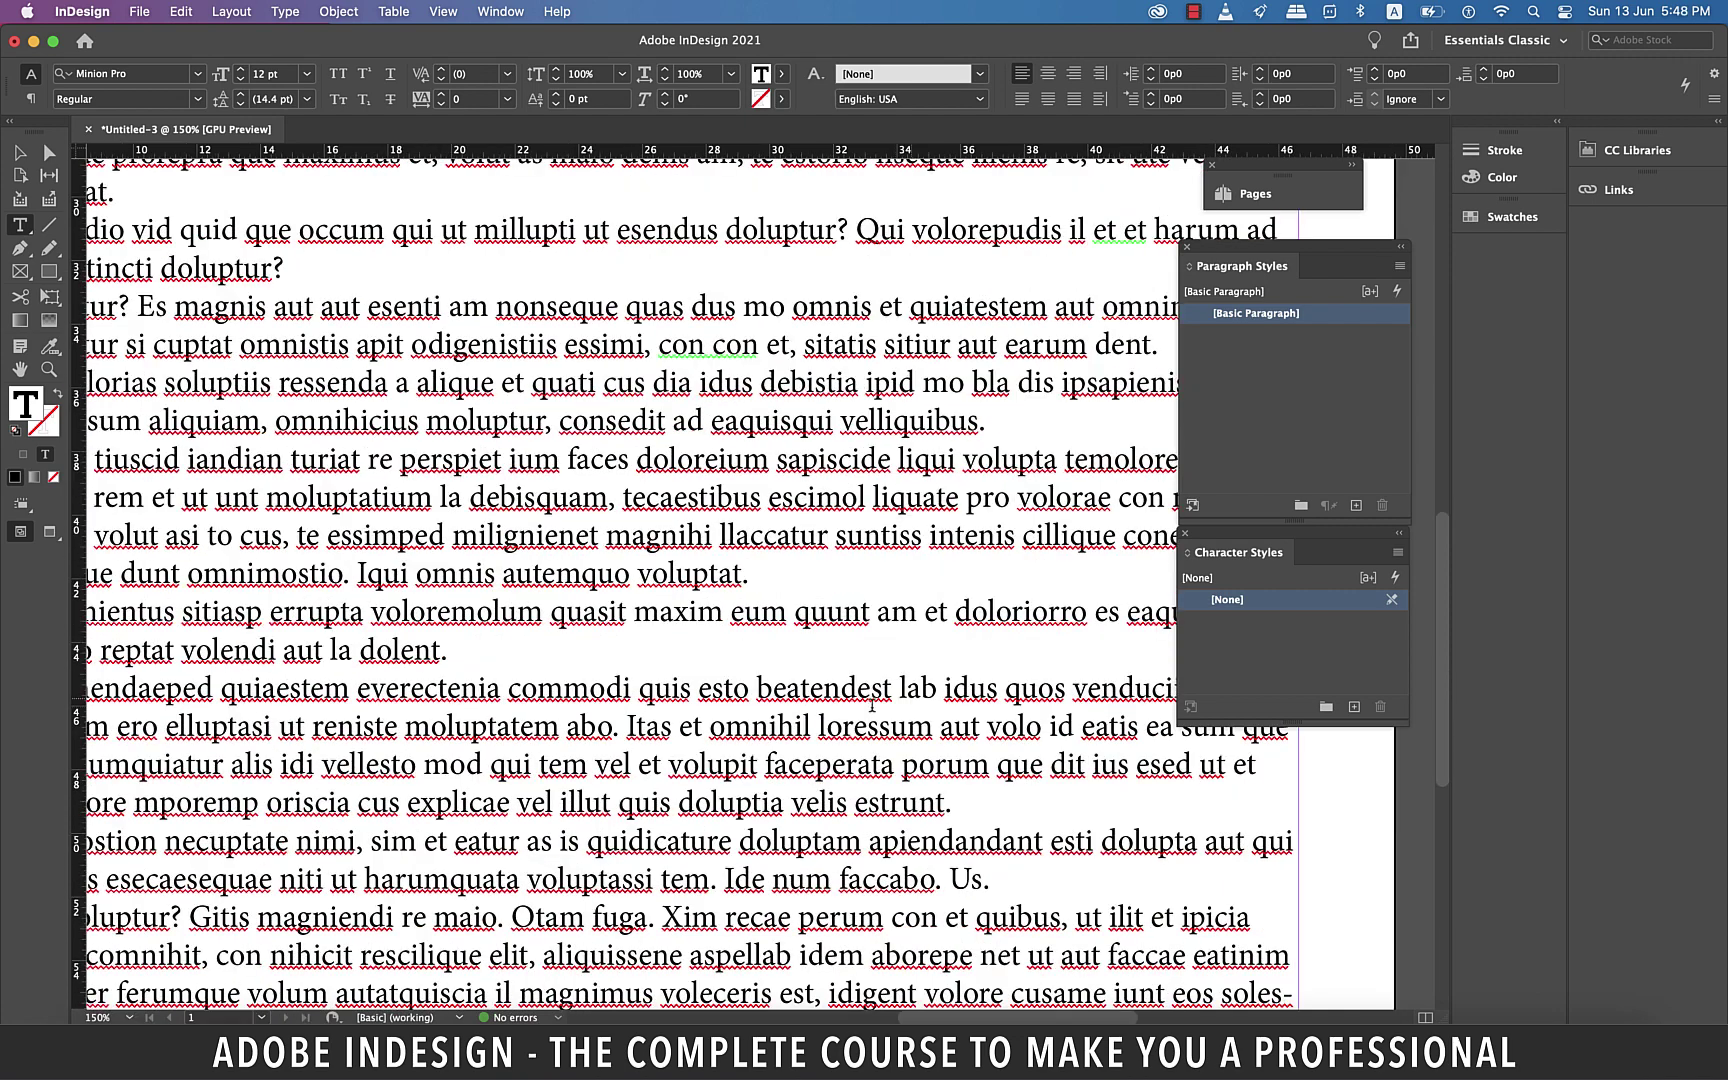
{"action": "left_click_drag", "start_coordinate": [888, 688], "coordinate": [756, 688]}
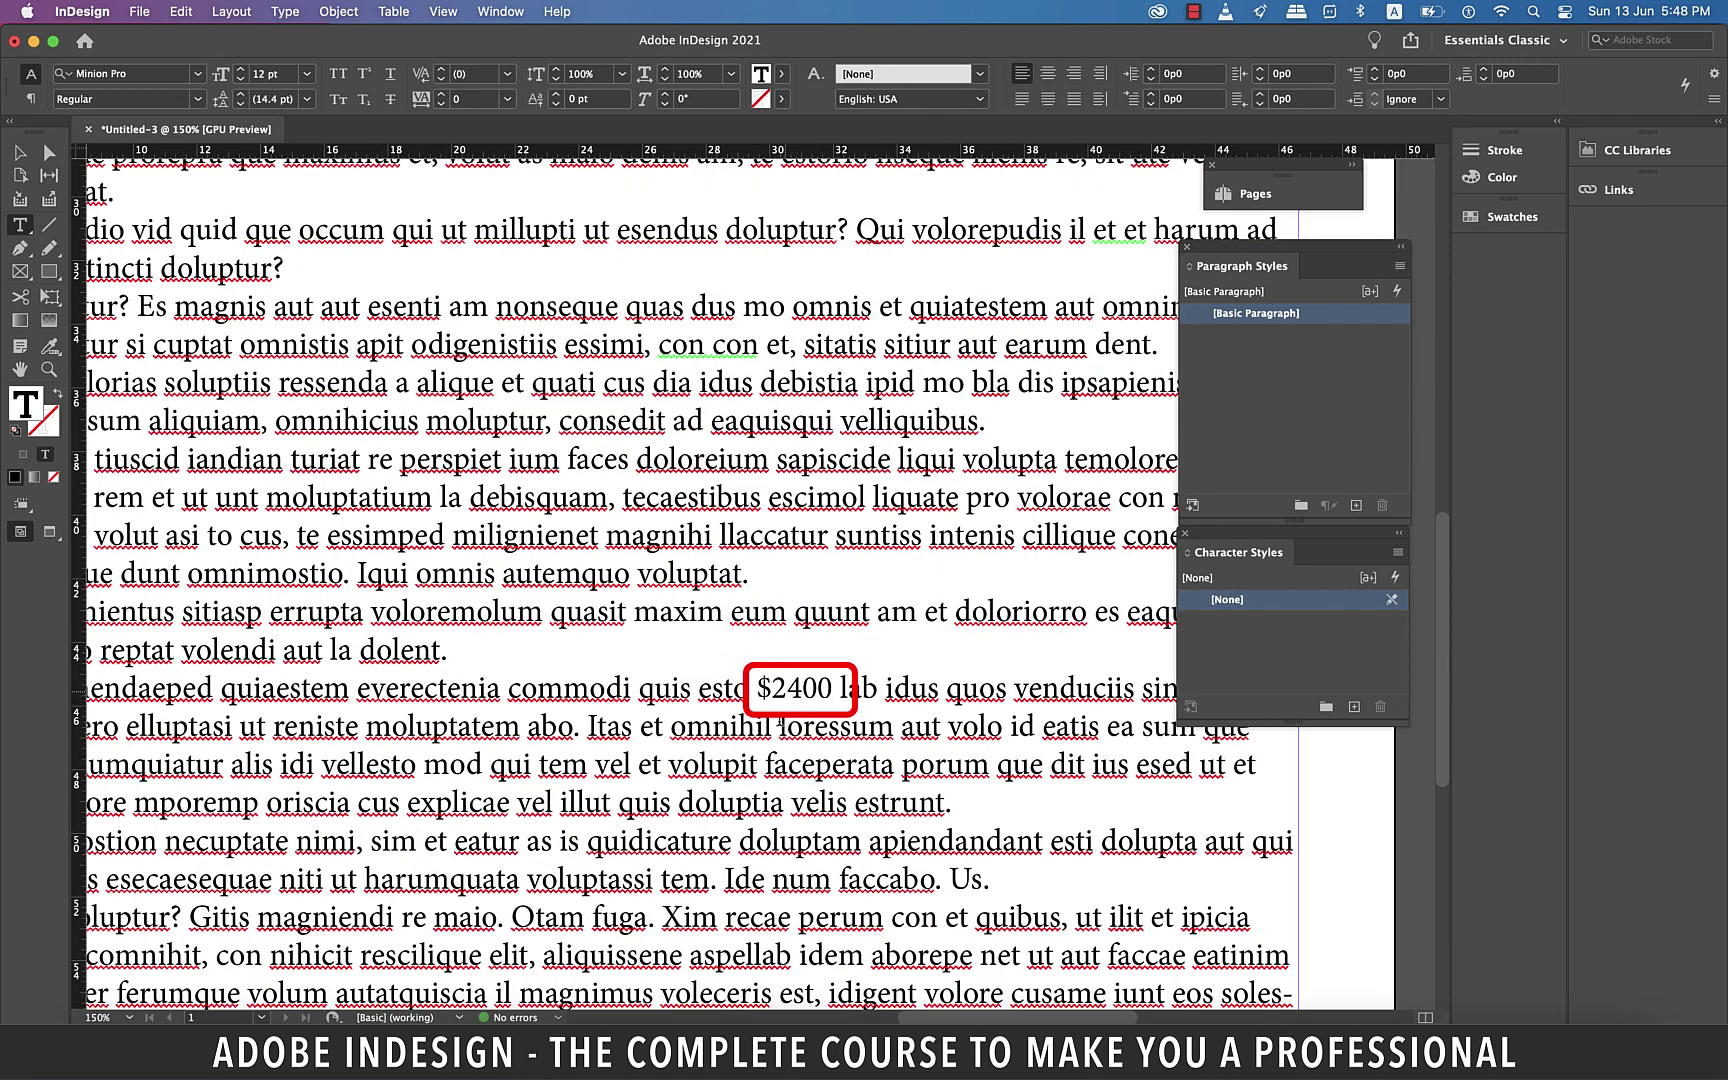
{"action": "type", "text": "33"}
{"action": "left_click", "coordinate": [812, 700]}
{"action": "scroll", "coordinate": [812, 694], "scroll_direction": "up", "scroll_amount": 4}
{"action": "scroll", "coordinate": [812, 694], "scroll_direction": "left", "scroll_amount": 2}
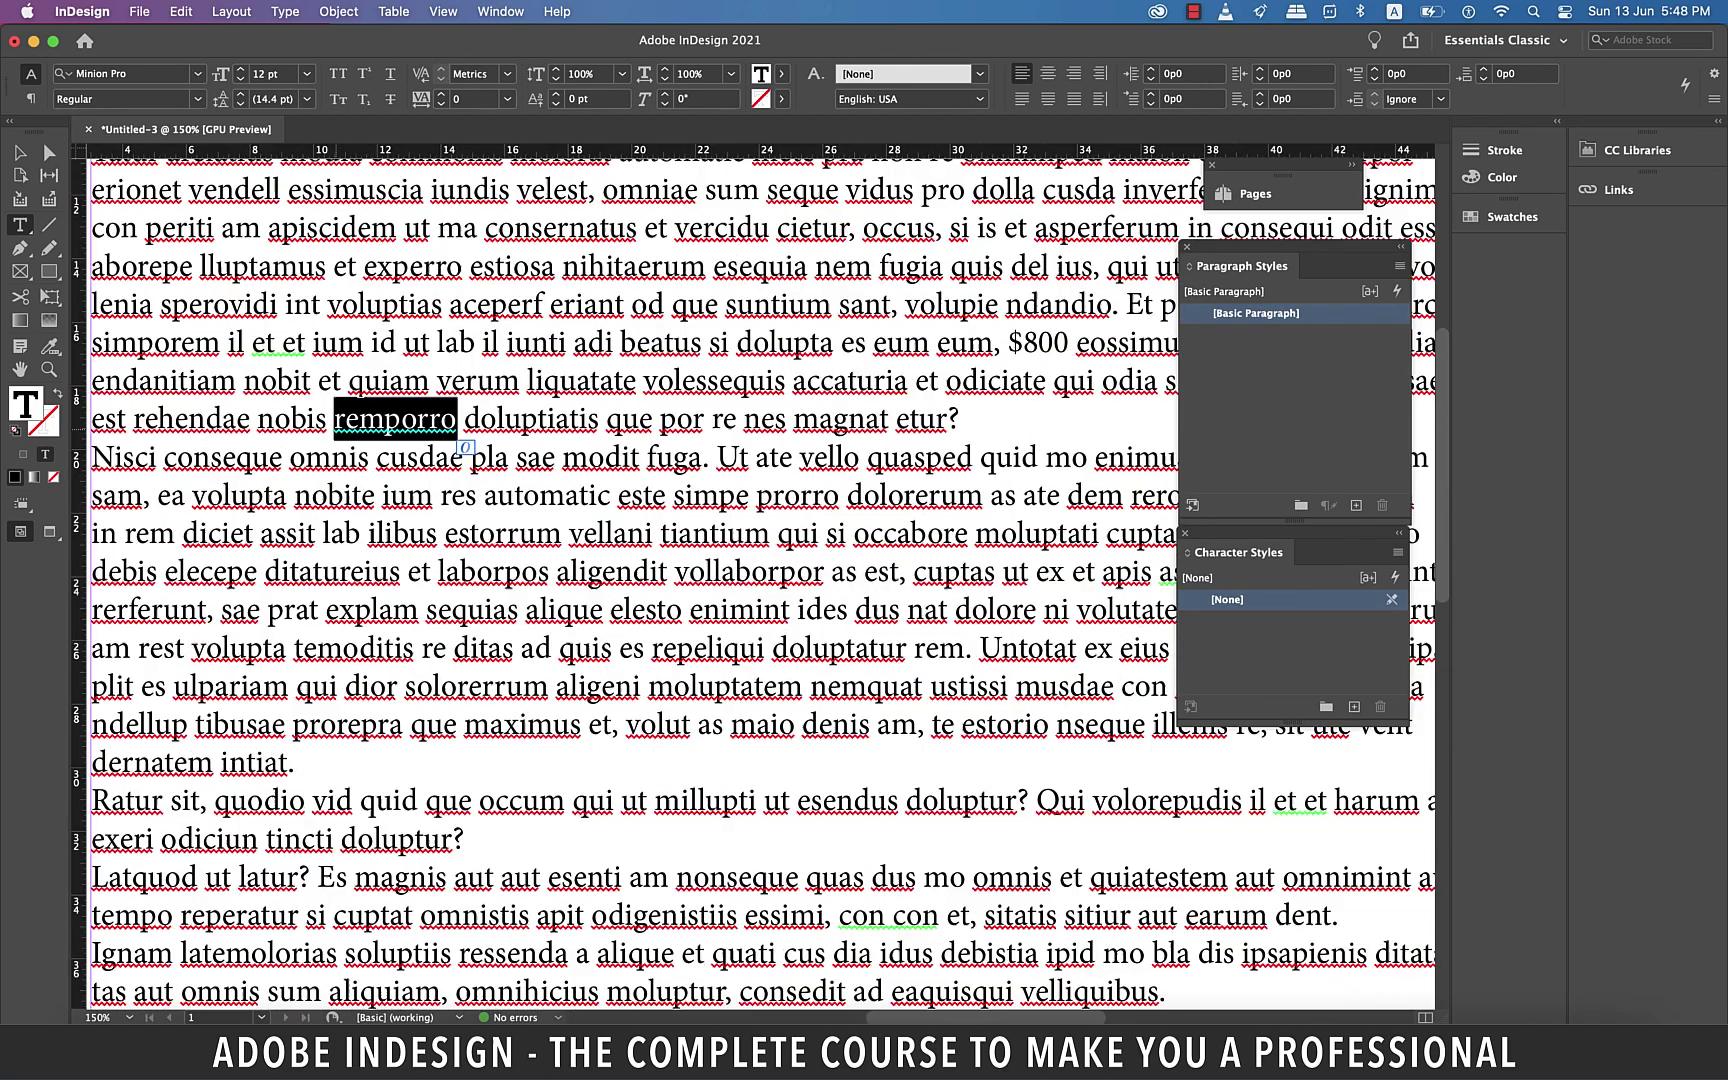
Add 'touching' twice, once replacing maximus, and replace tincti with 'touch'.
{"action": "type", "text": "touchi"}
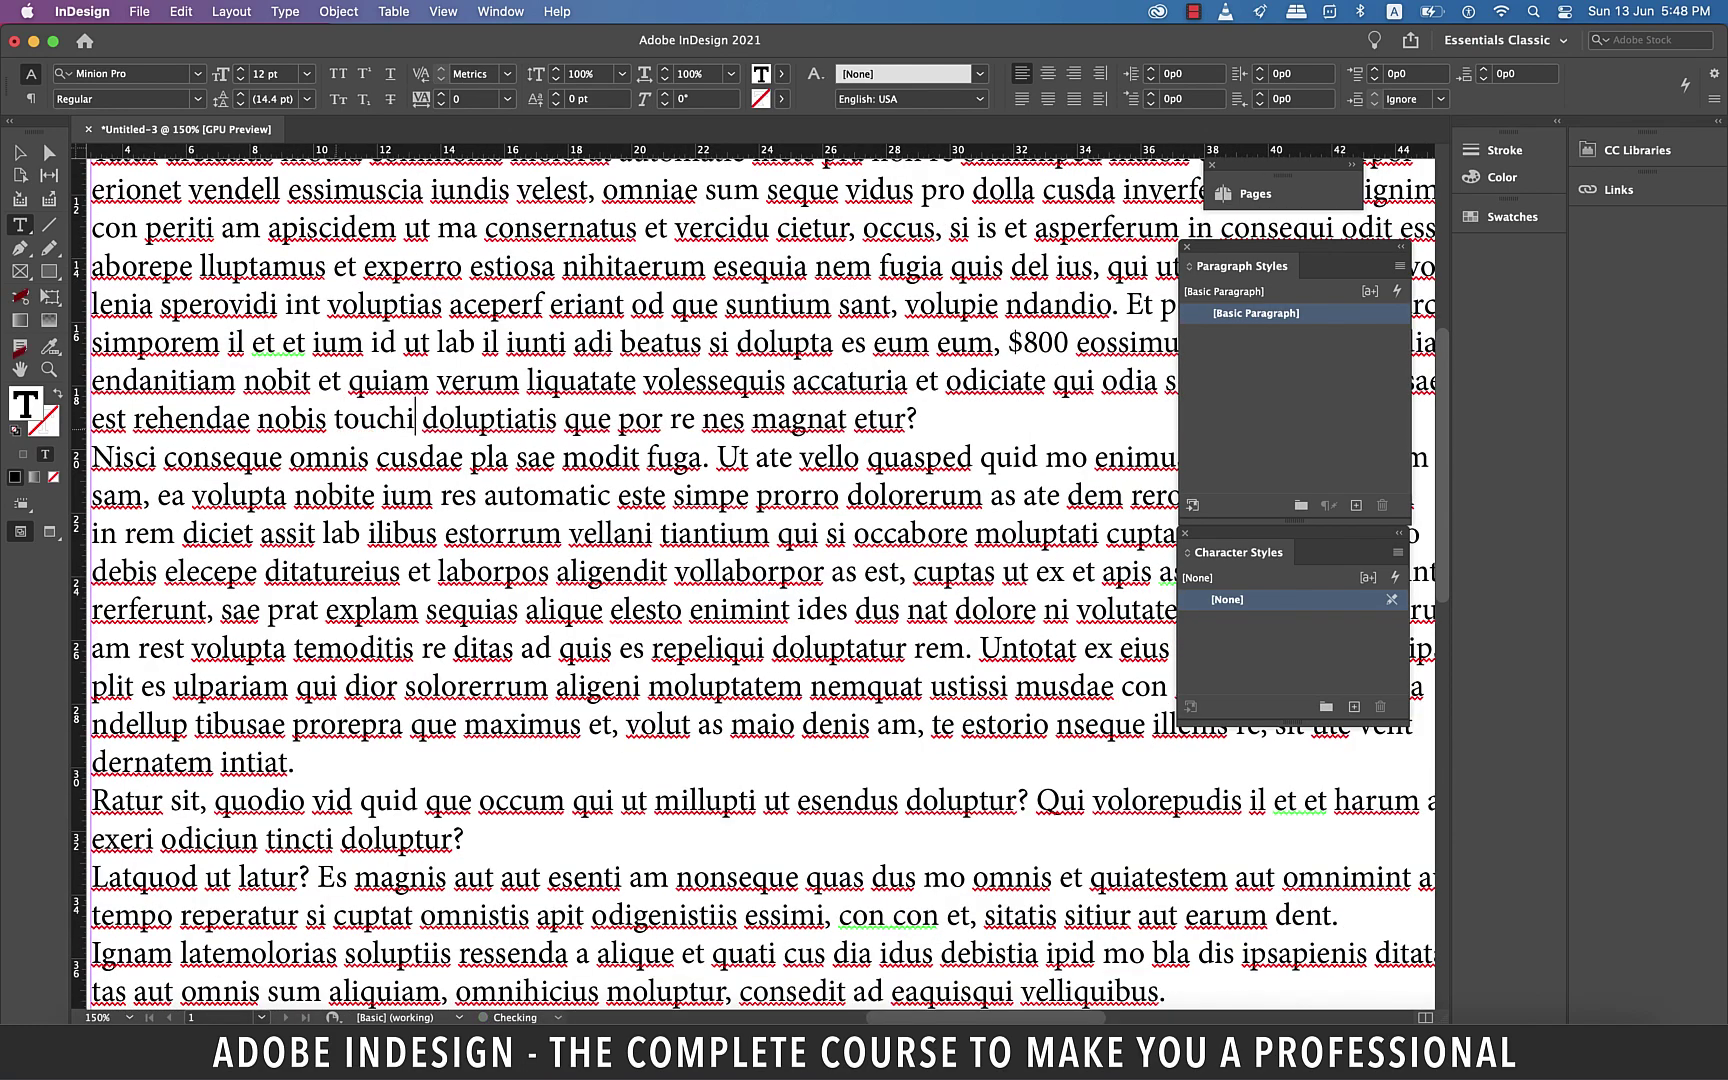
{"action": "type", "text": "ng"}
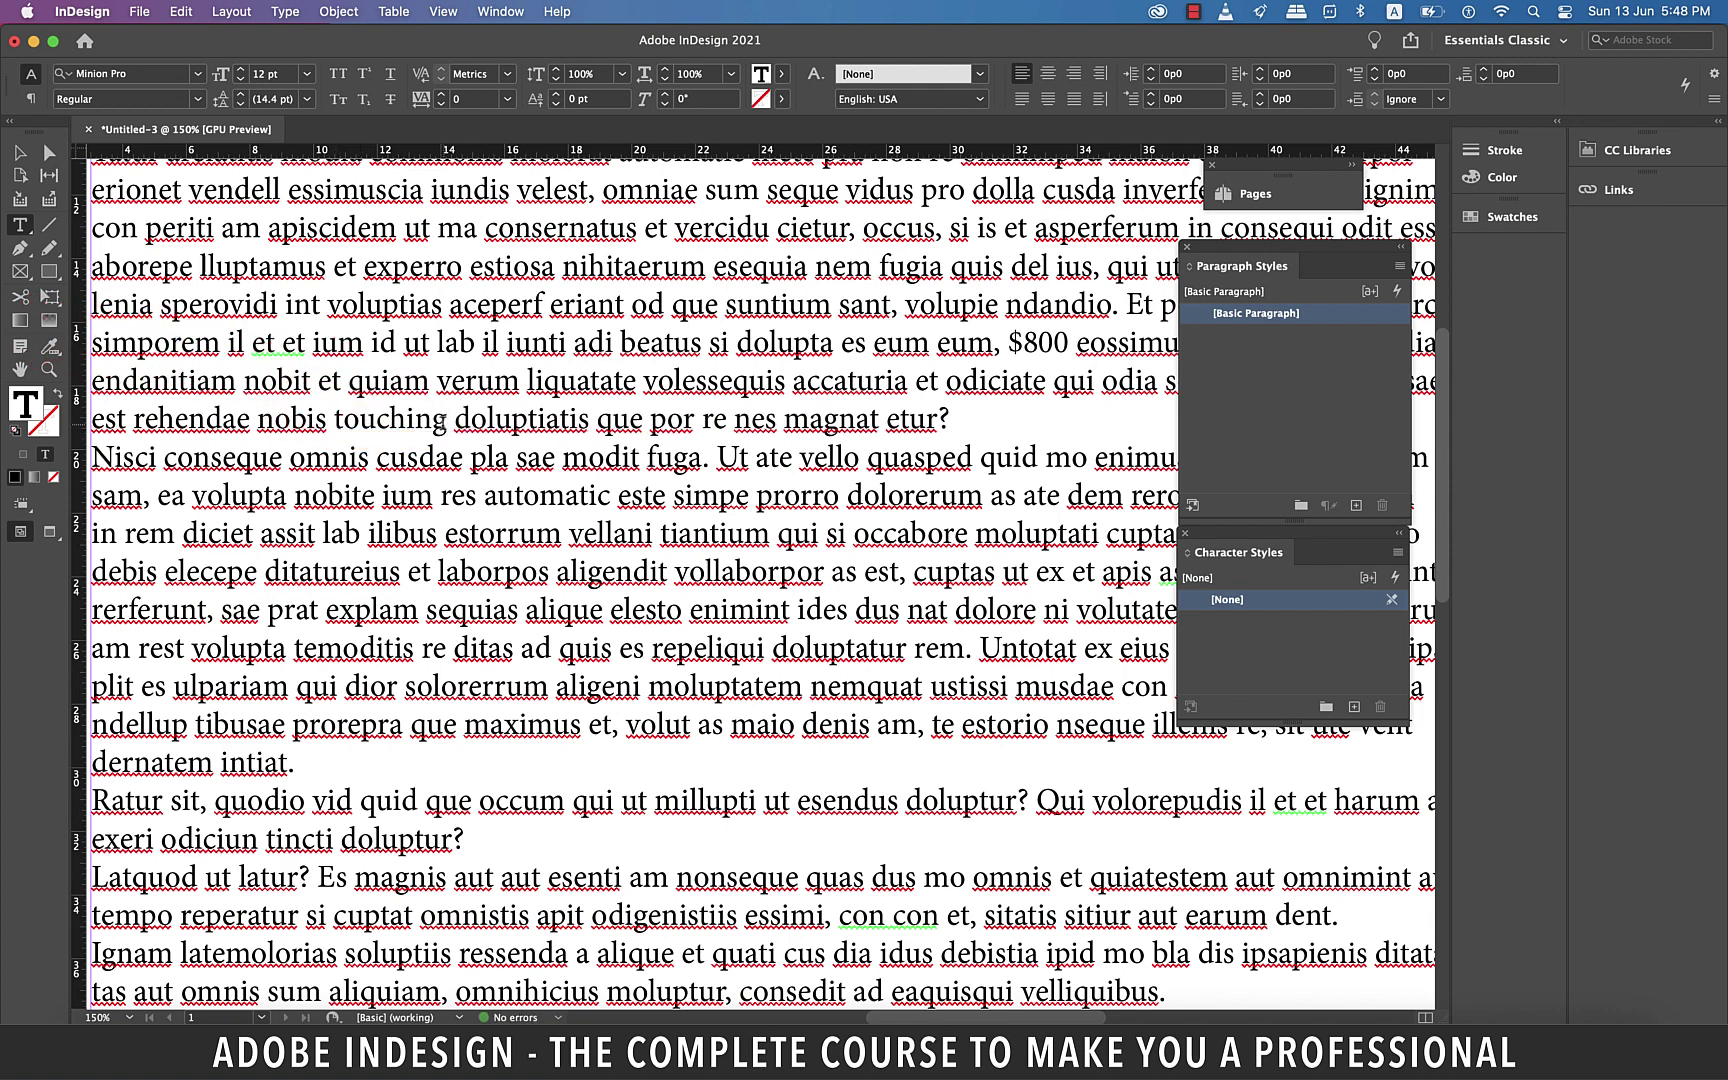
{"action": "double_click", "coordinate": [390, 418]}
{"action": "key", "text": "super+c"}
{"action": "double_click", "coordinate": [540, 724]}
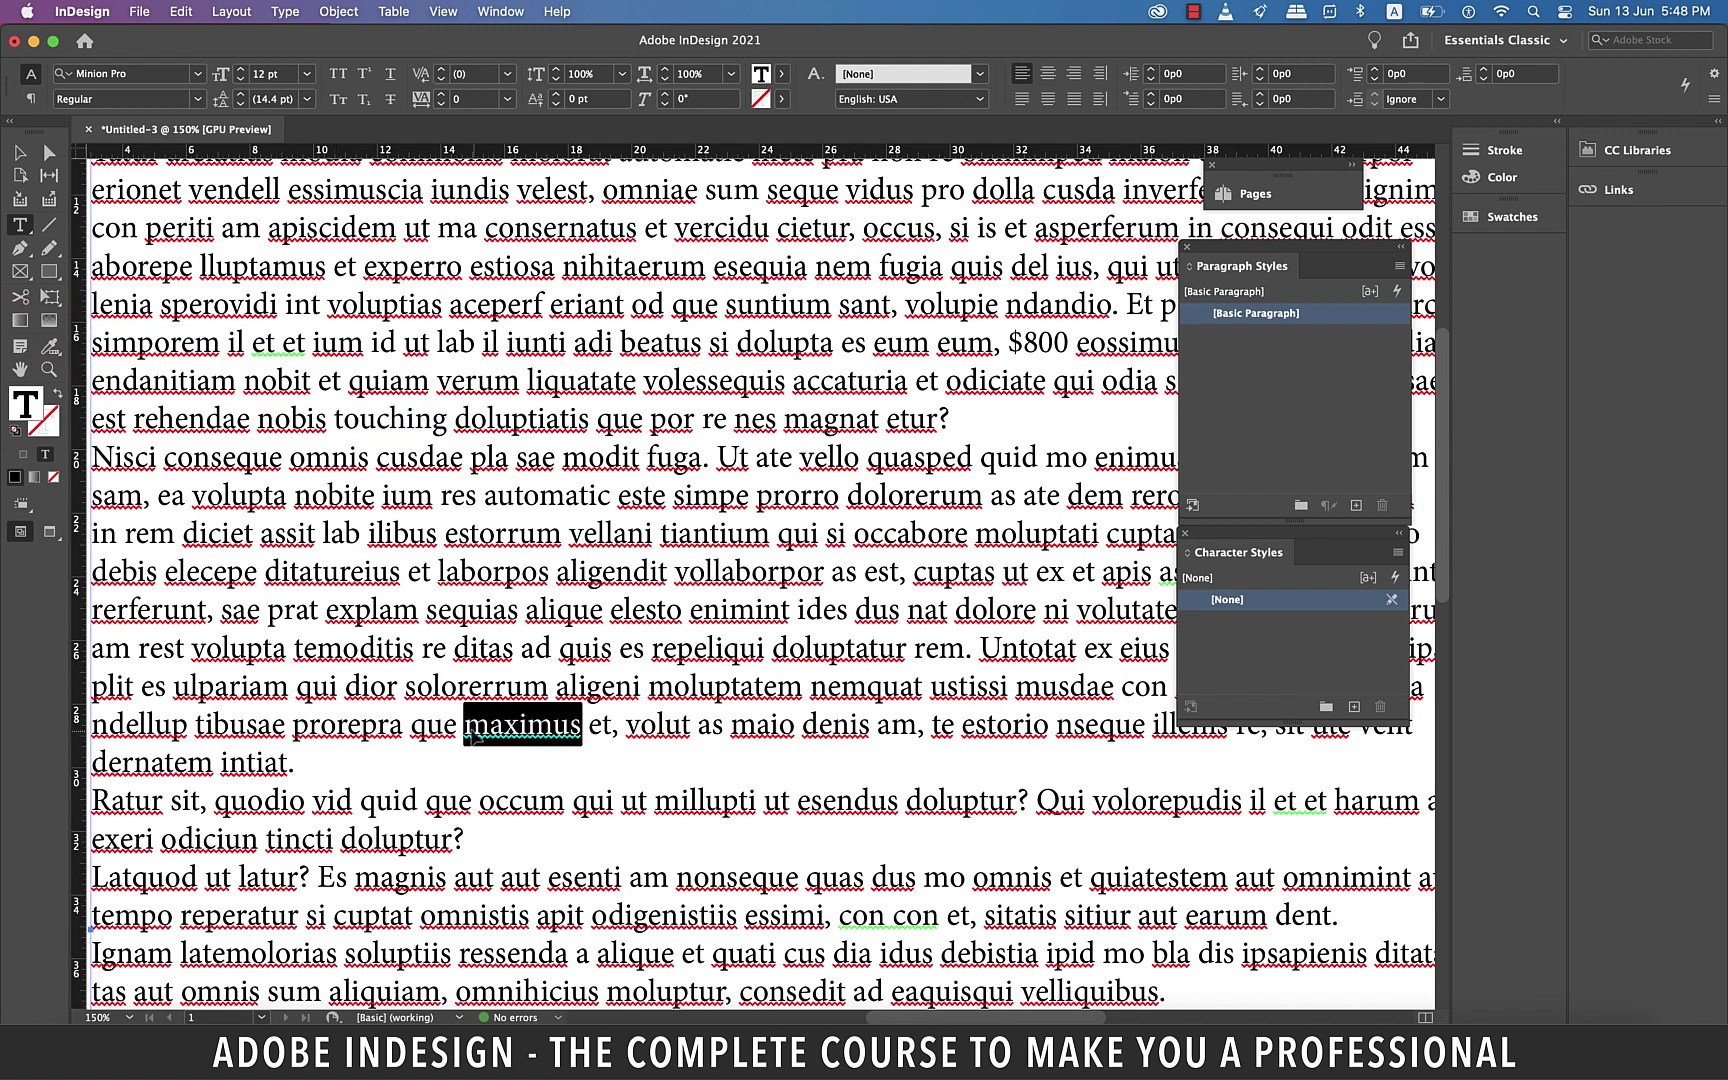
{"action": "key", "text": "super+v"}
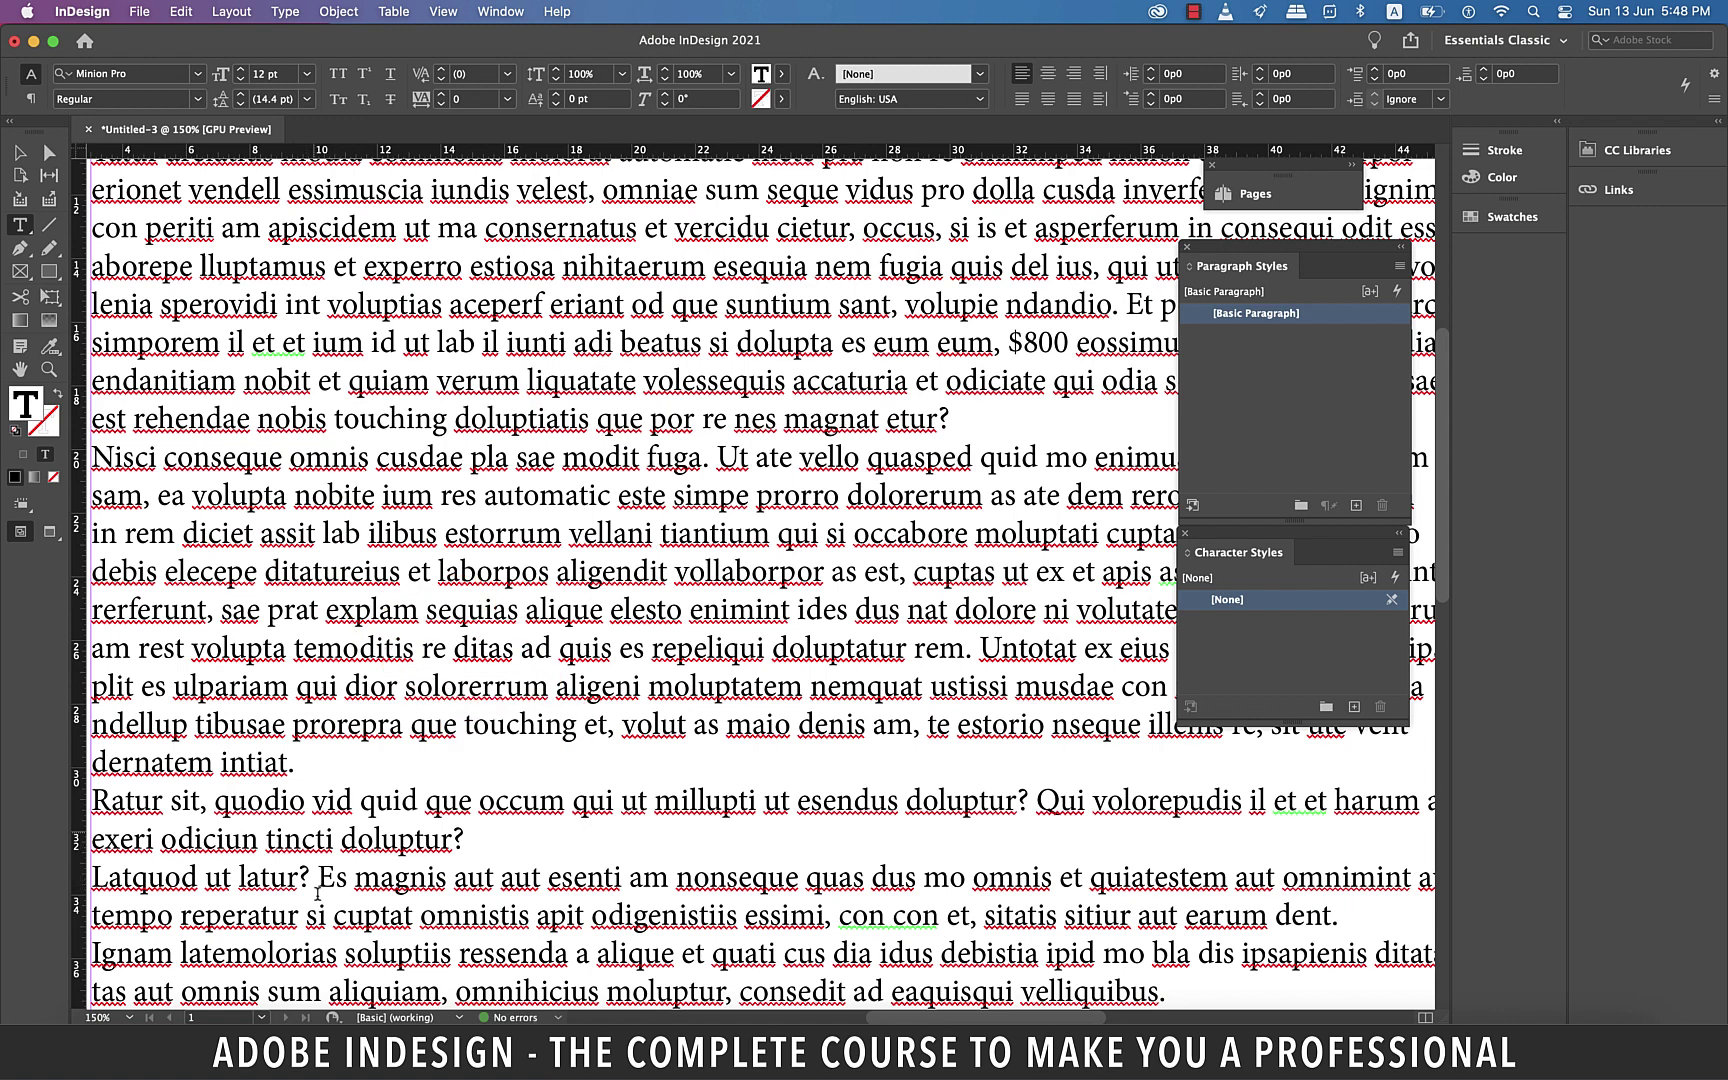
{"action": "left_click_drag", "start_coordinate": [334, 843], "coordinate": [266, 843]}
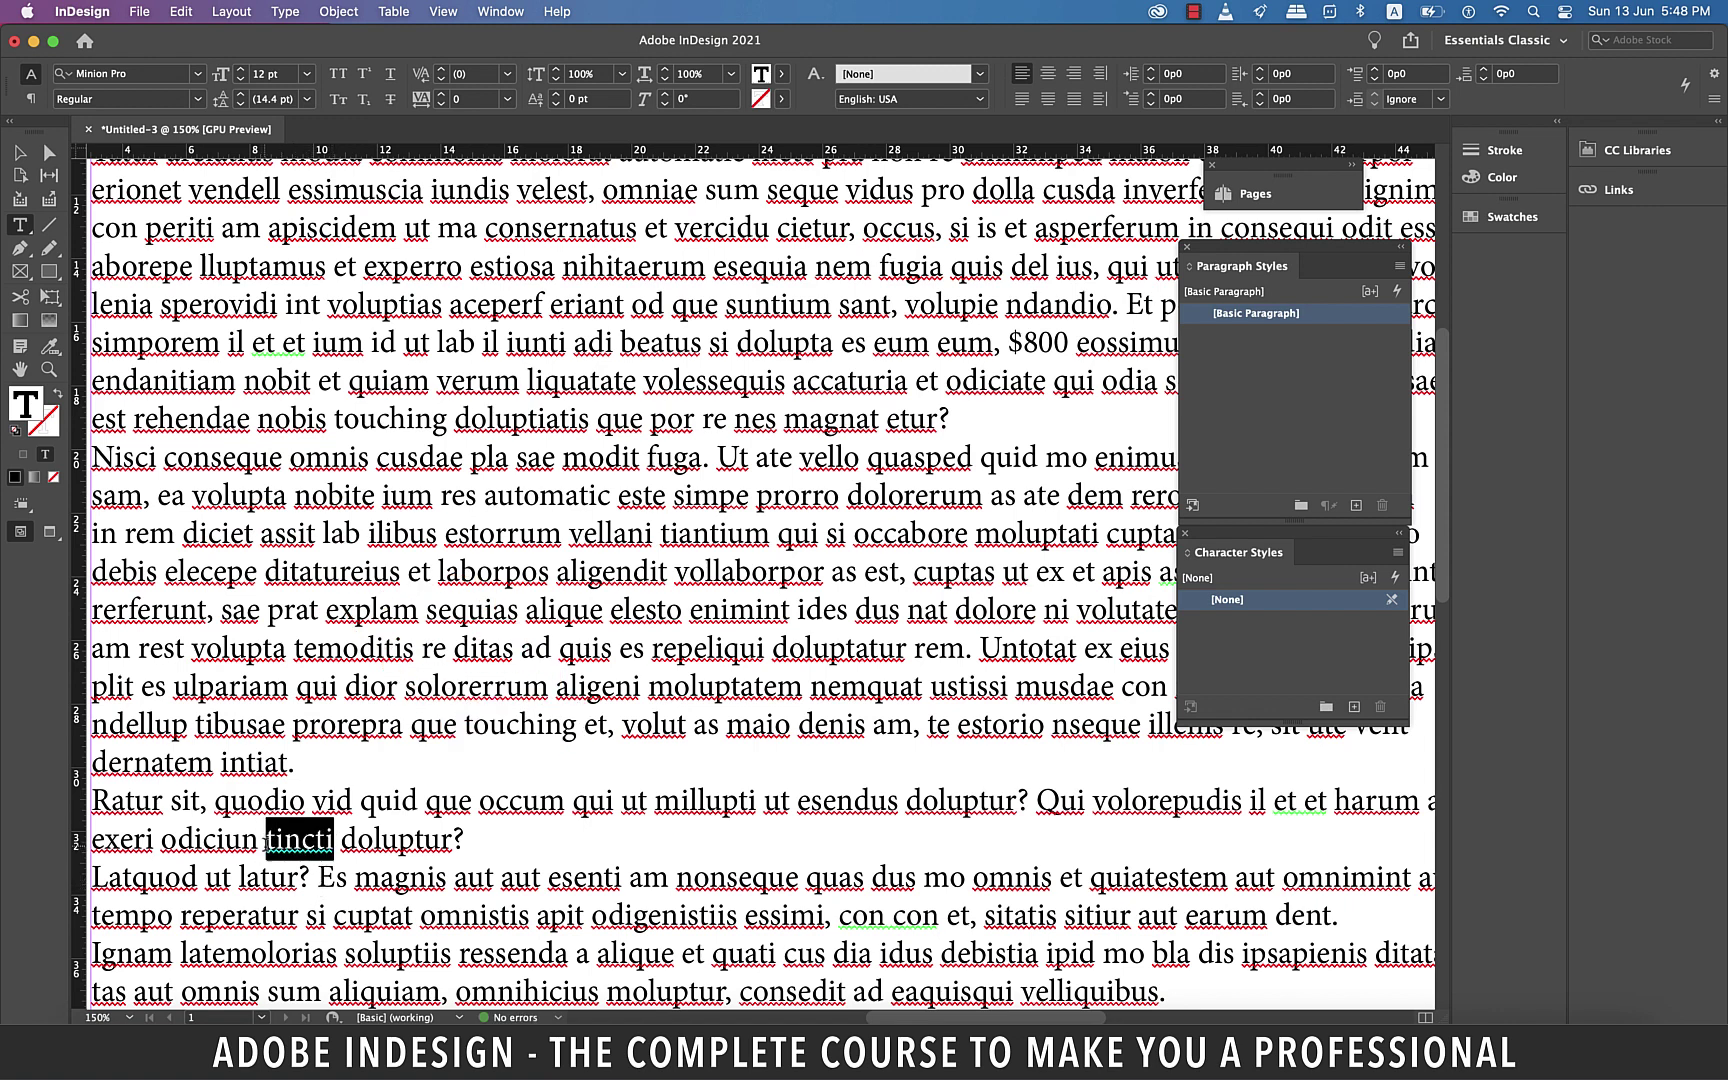
{"action": "type", "text": "touch"}
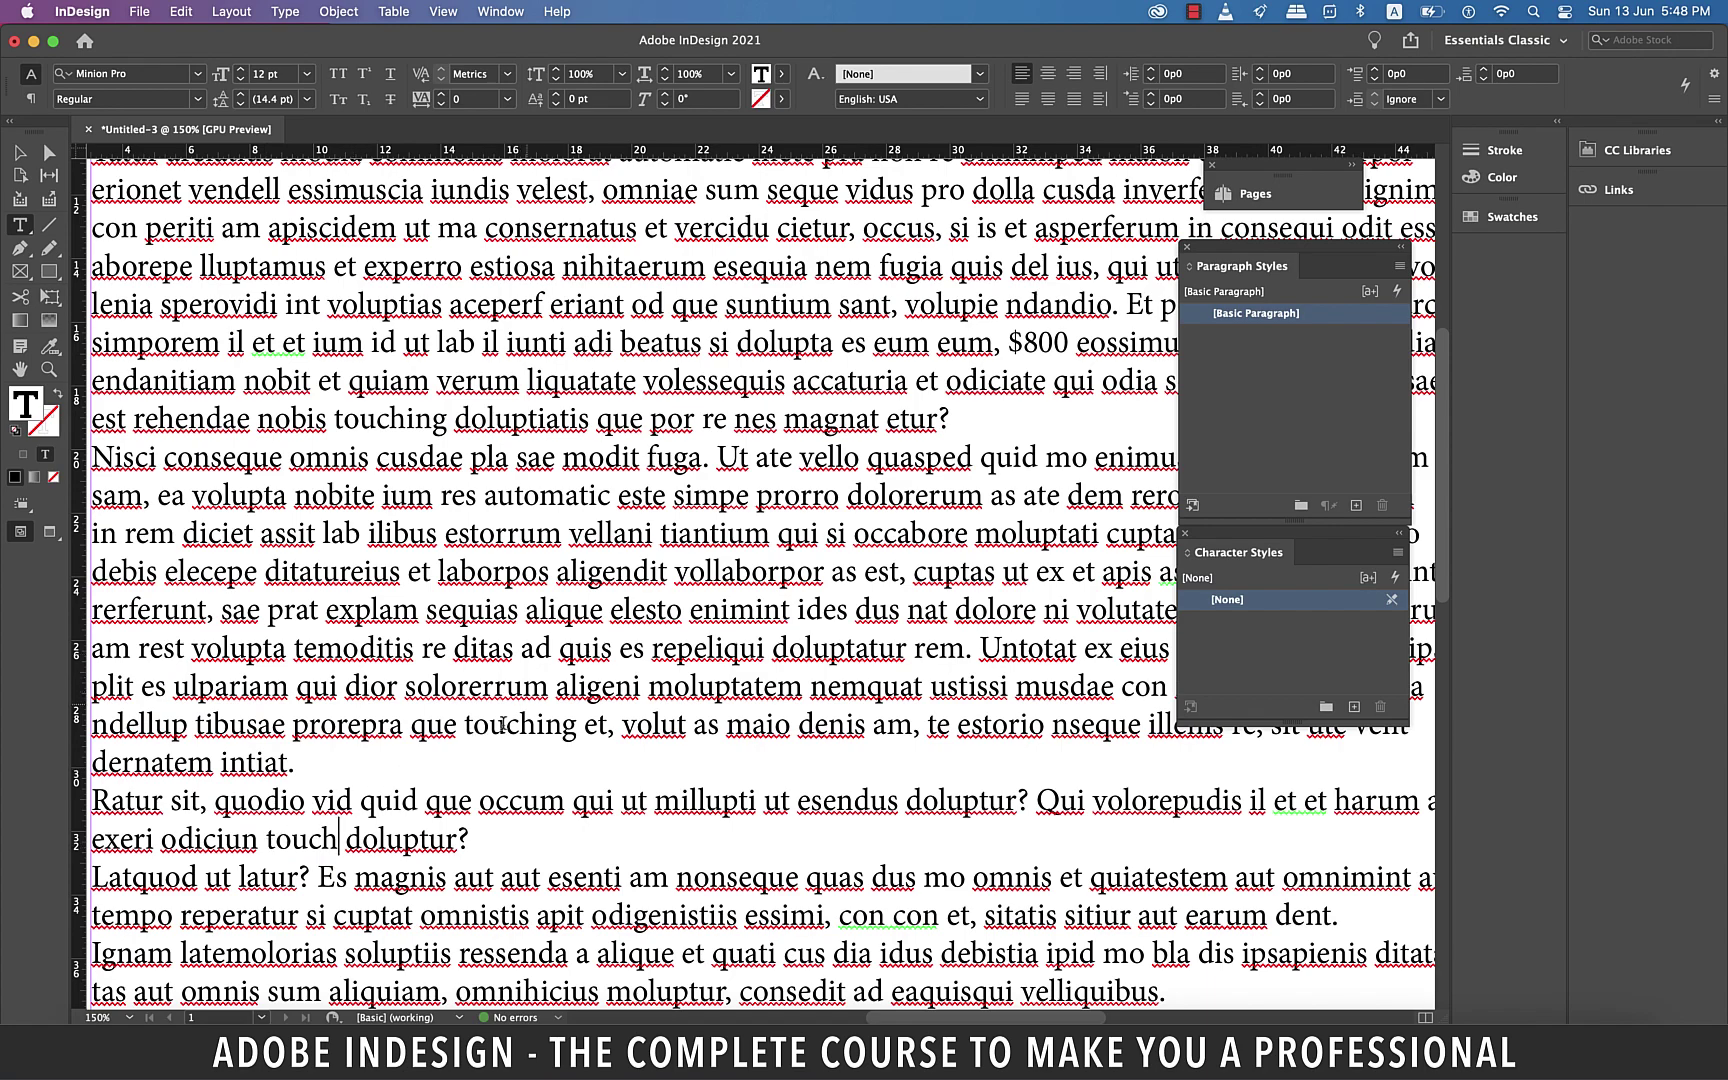
{"action": "left_click", "coordinate": [542, 712]}
Select all the frame's text and create a new paragraph style, Paragraph Style 1.
{"action": "scroll", "coordinate": [541, 707], "scroll_direction": "down", "scroll_amount": 1}
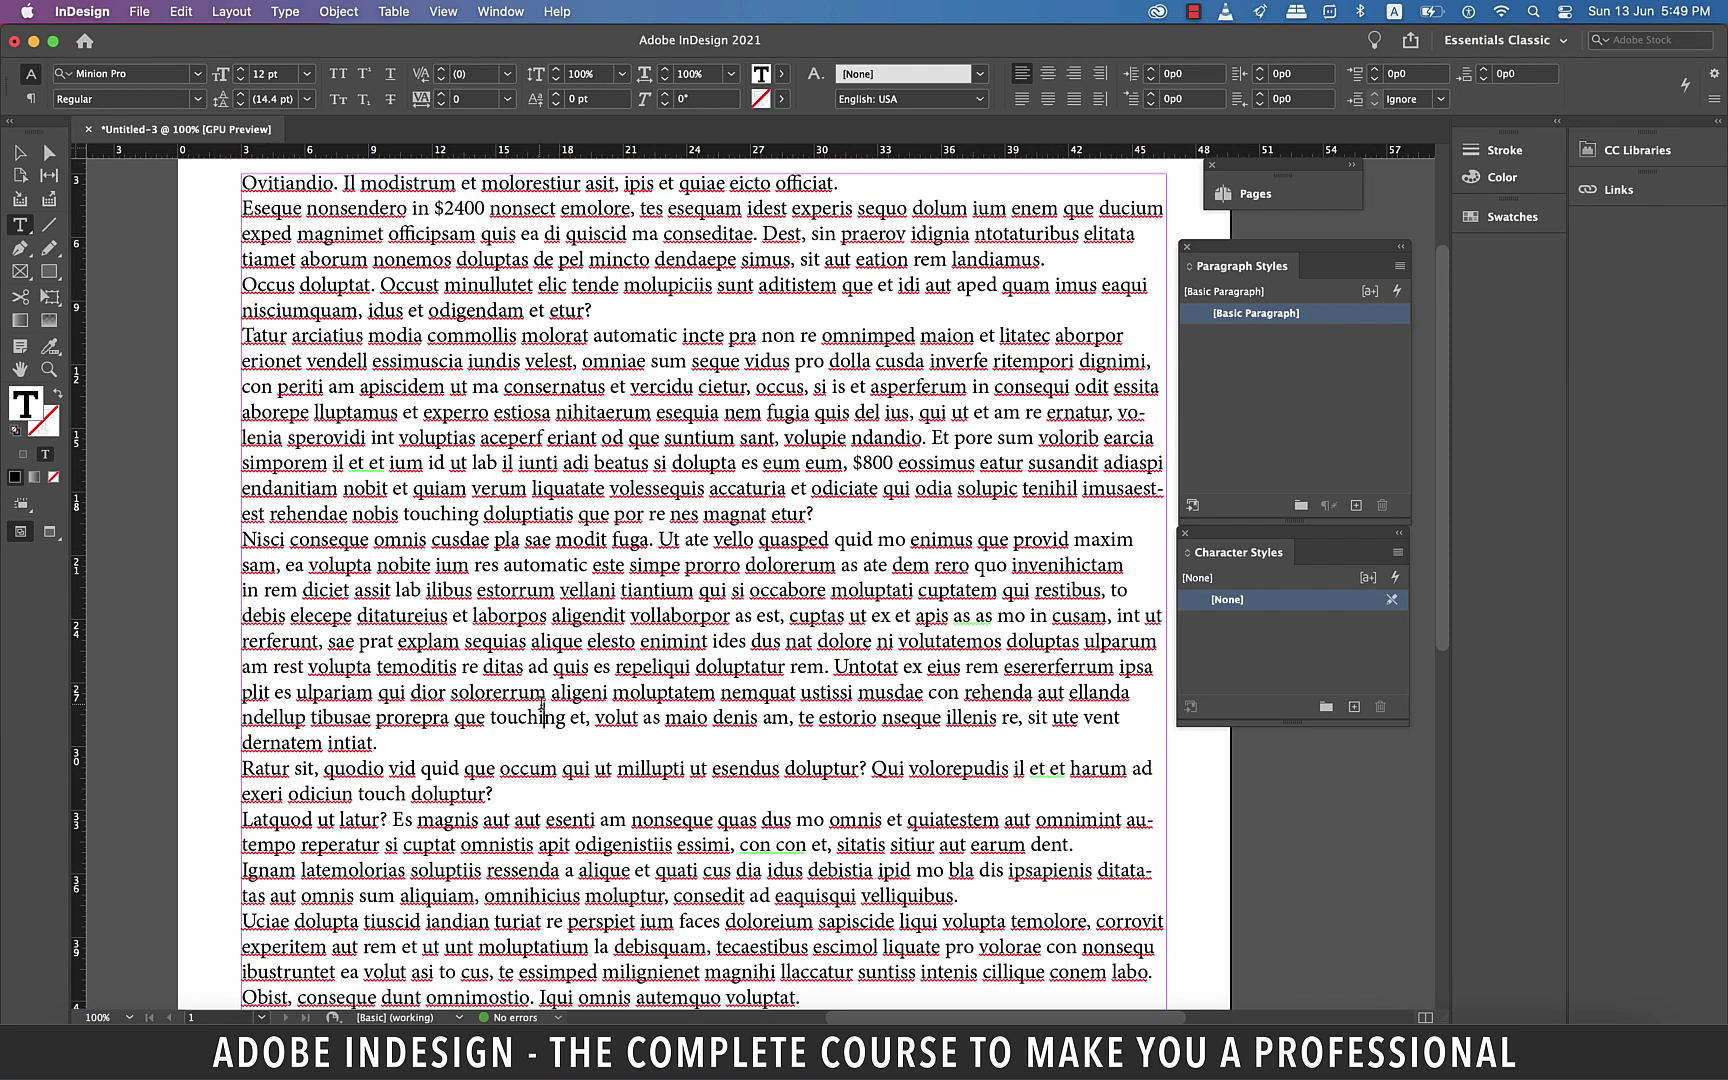
{"action": "key", "text": "super+minus"}
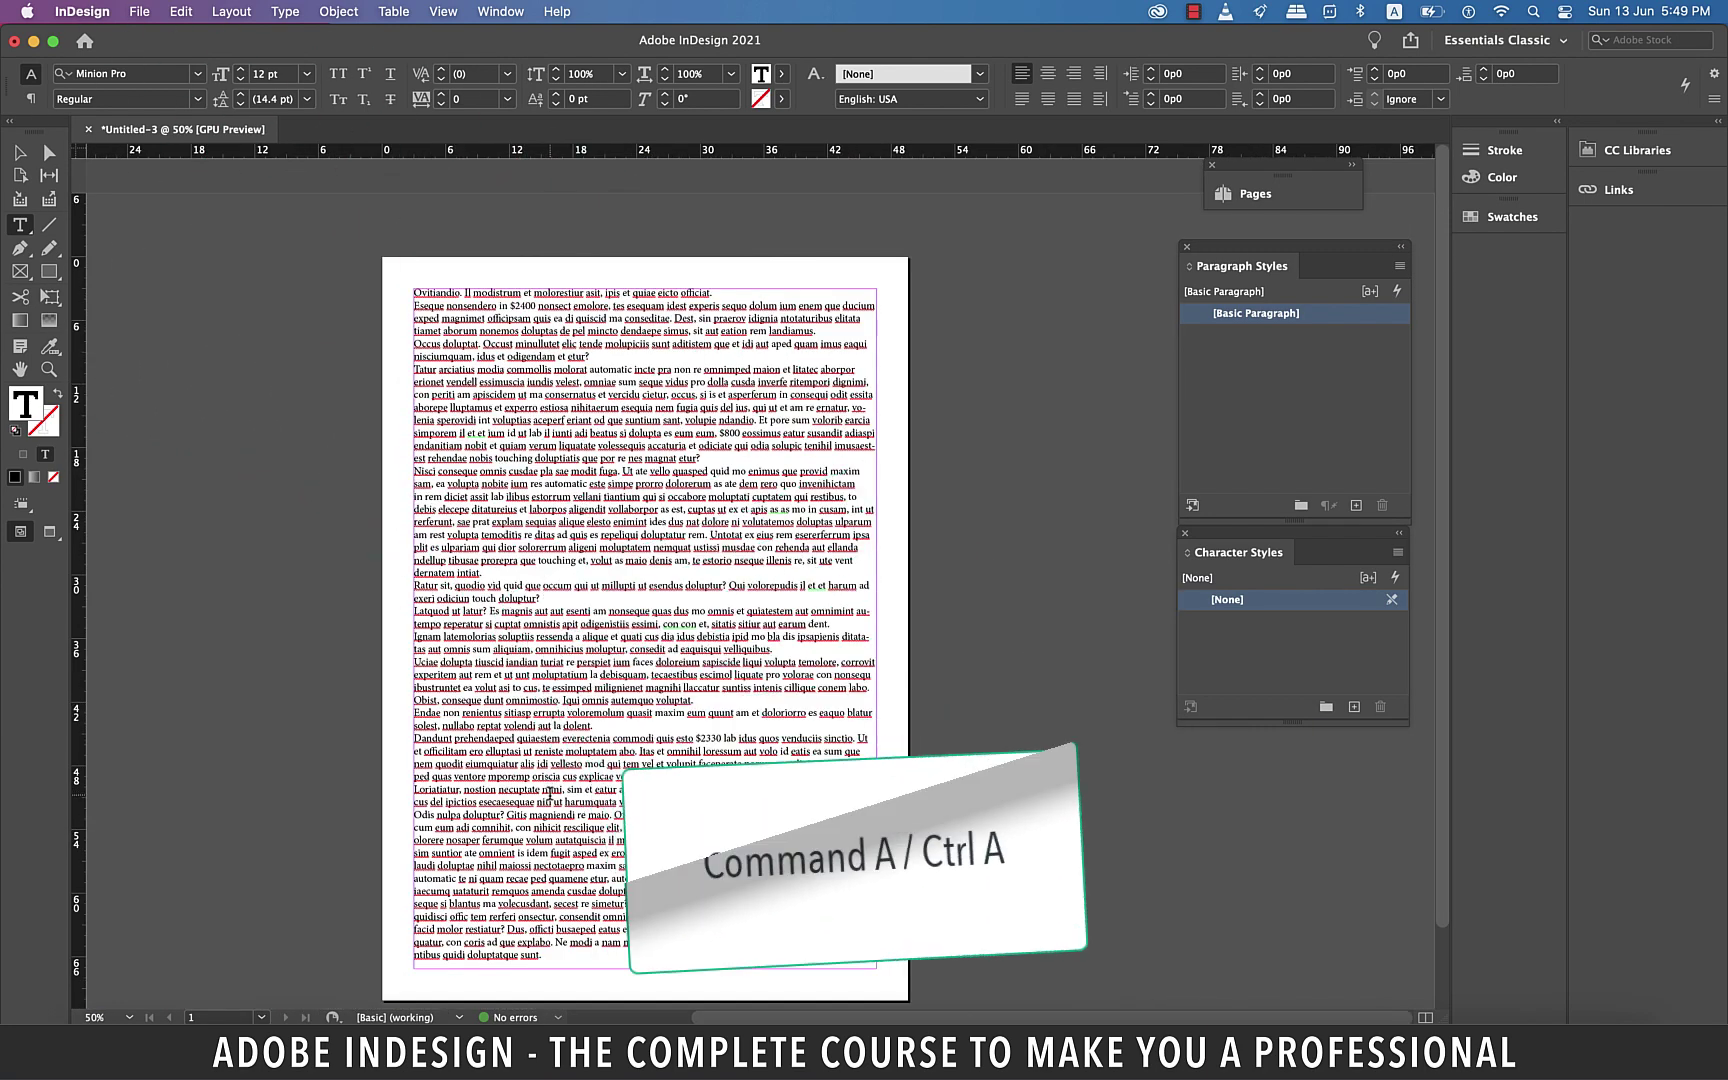
{"action": "key", "text": "super+a"}
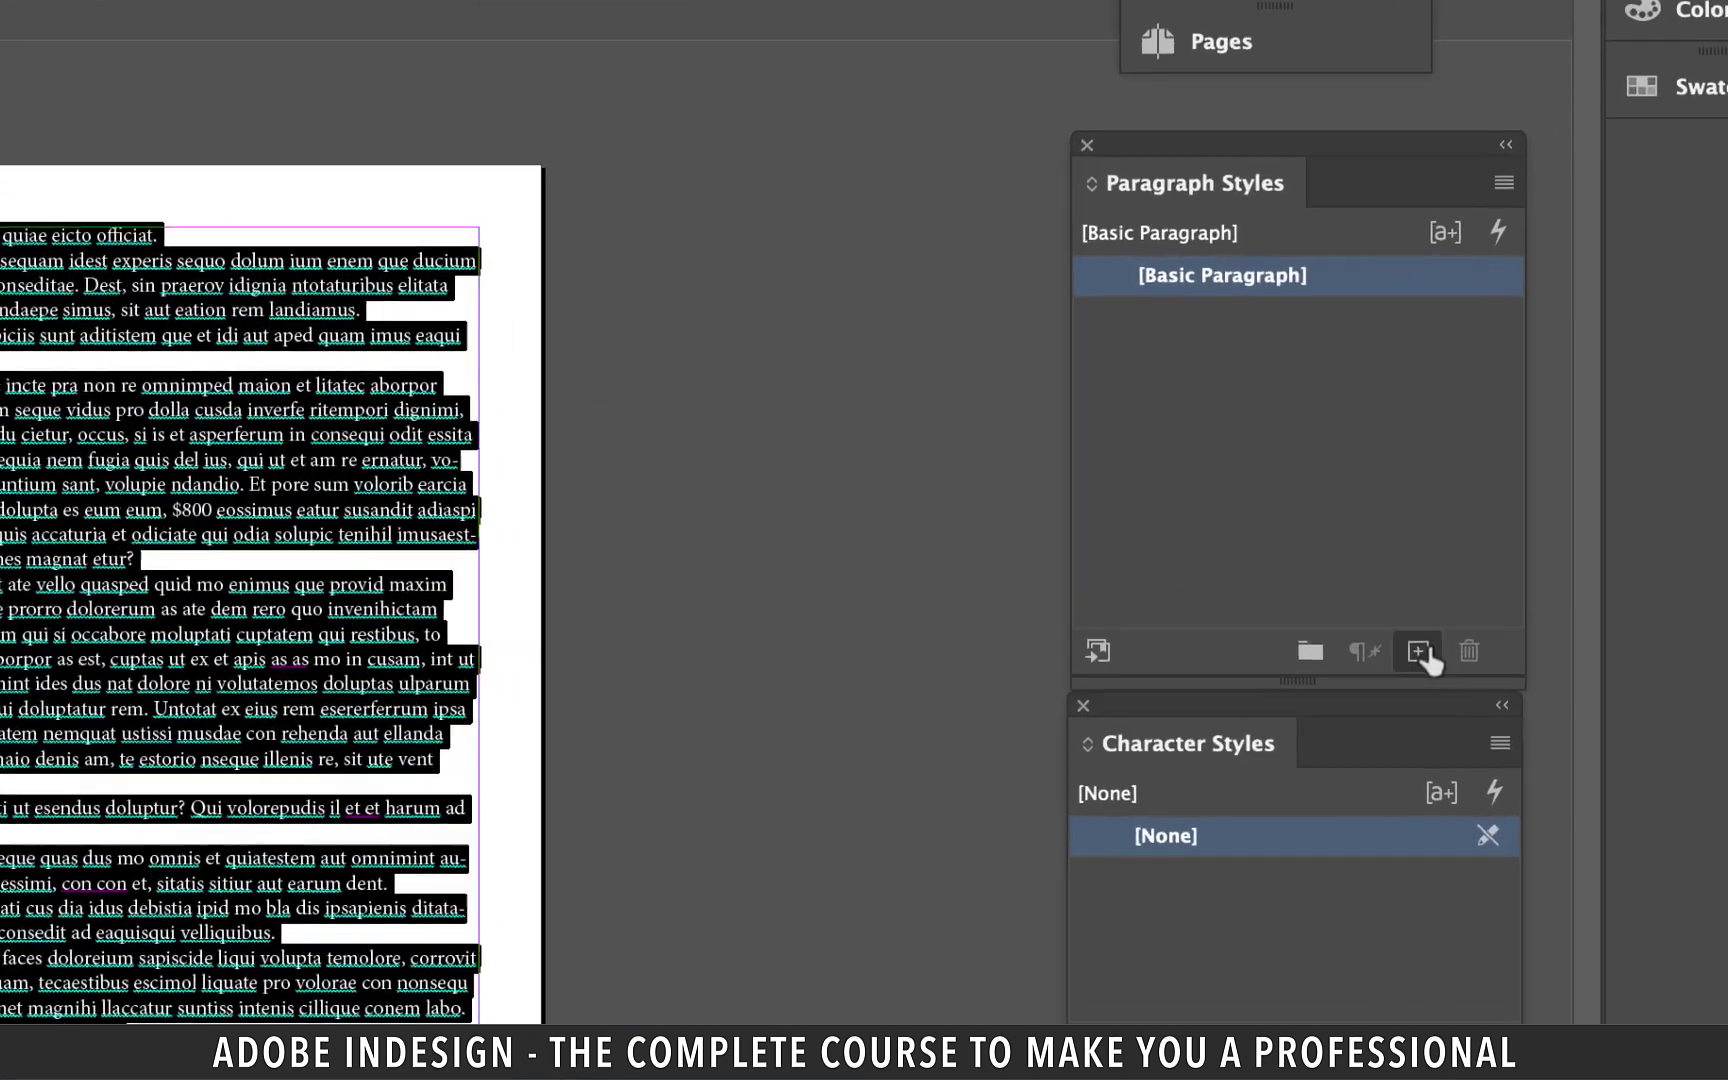
{"action": "left_click", "coordinate": [1356, 505]}
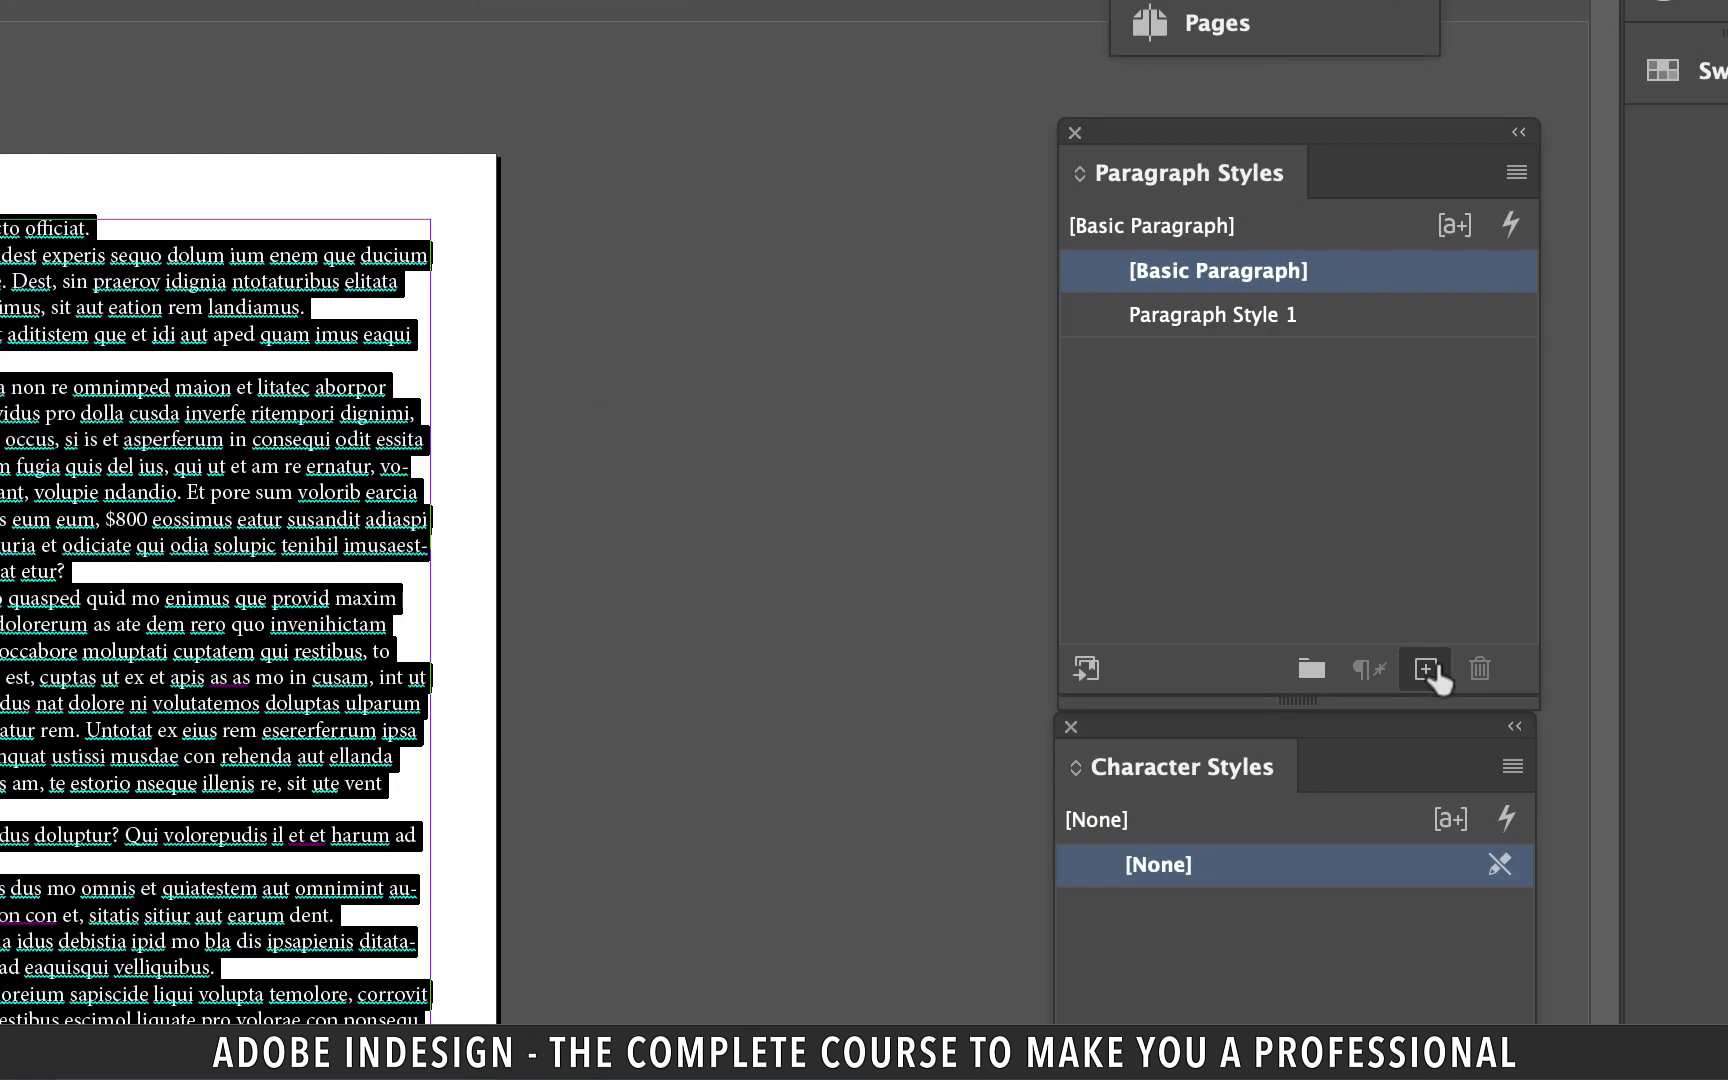
{"action": "left_click", "coordinate": [1104, 310]}
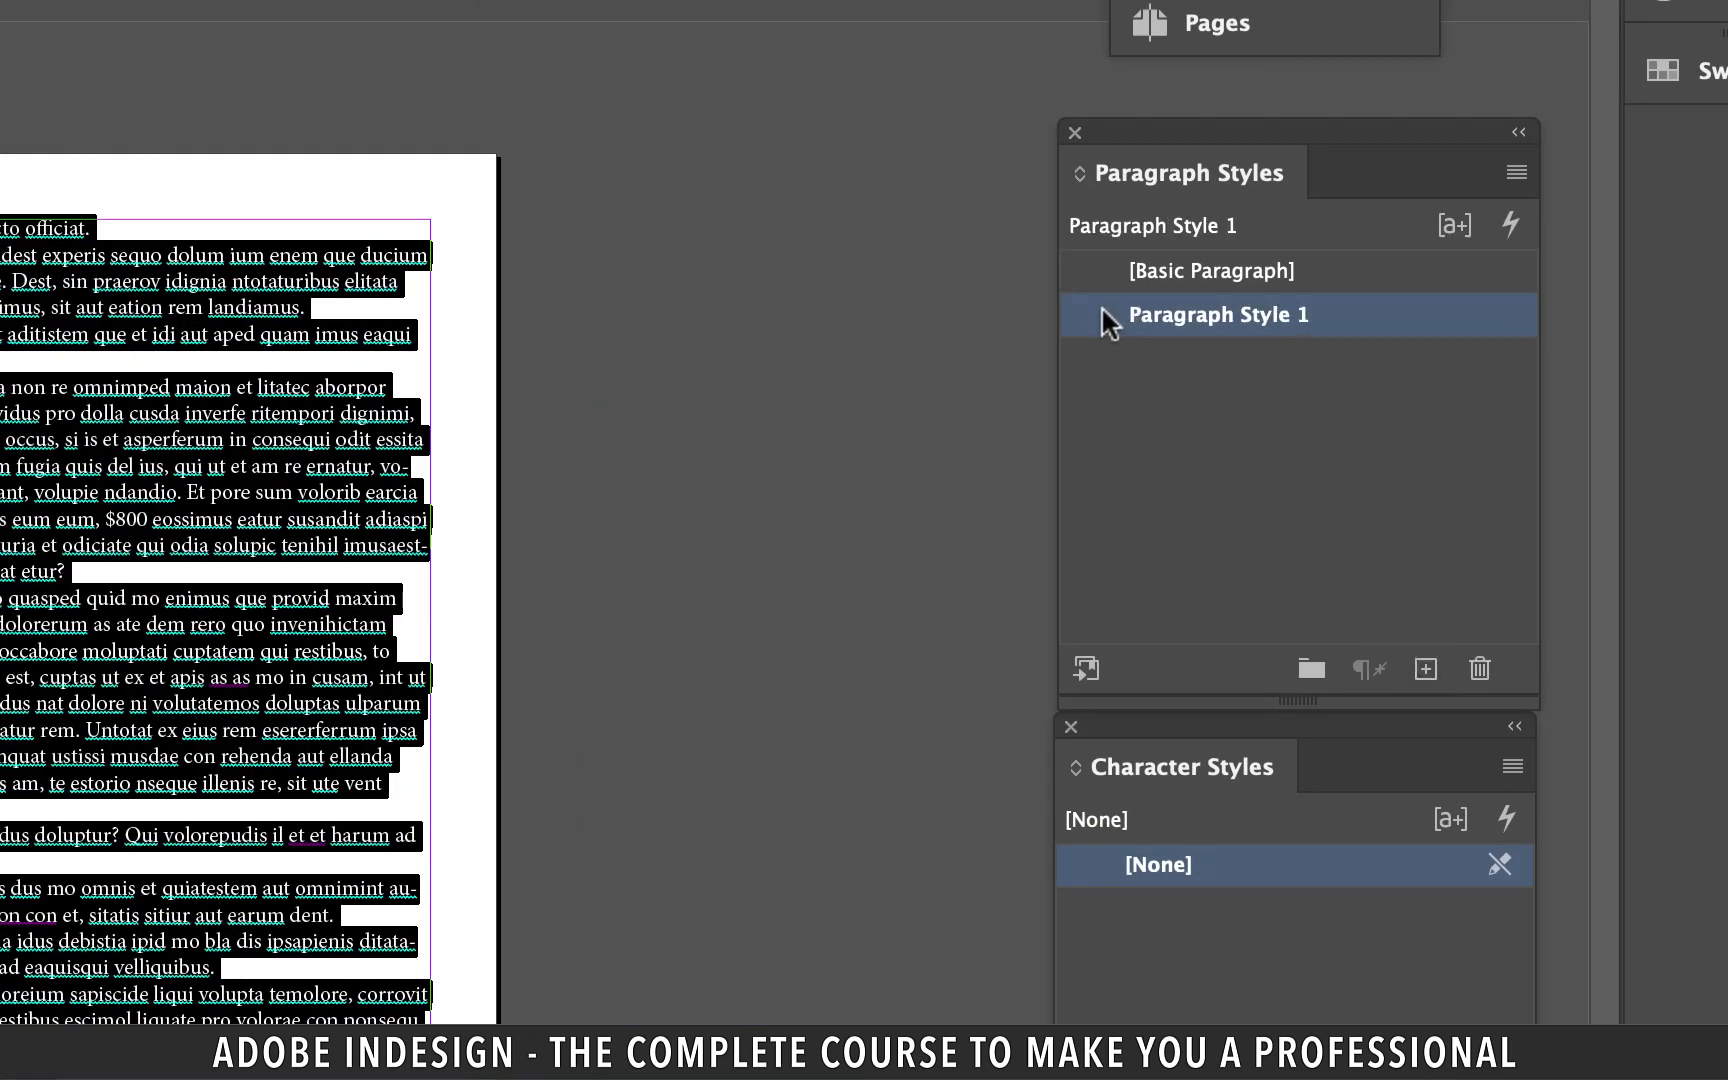
{"action": "double_click", "coordinate": [1102, 306]}
Name the paragraph style 'body text' and set its font family to Arial.
{"action": "type", "text": "body text"}
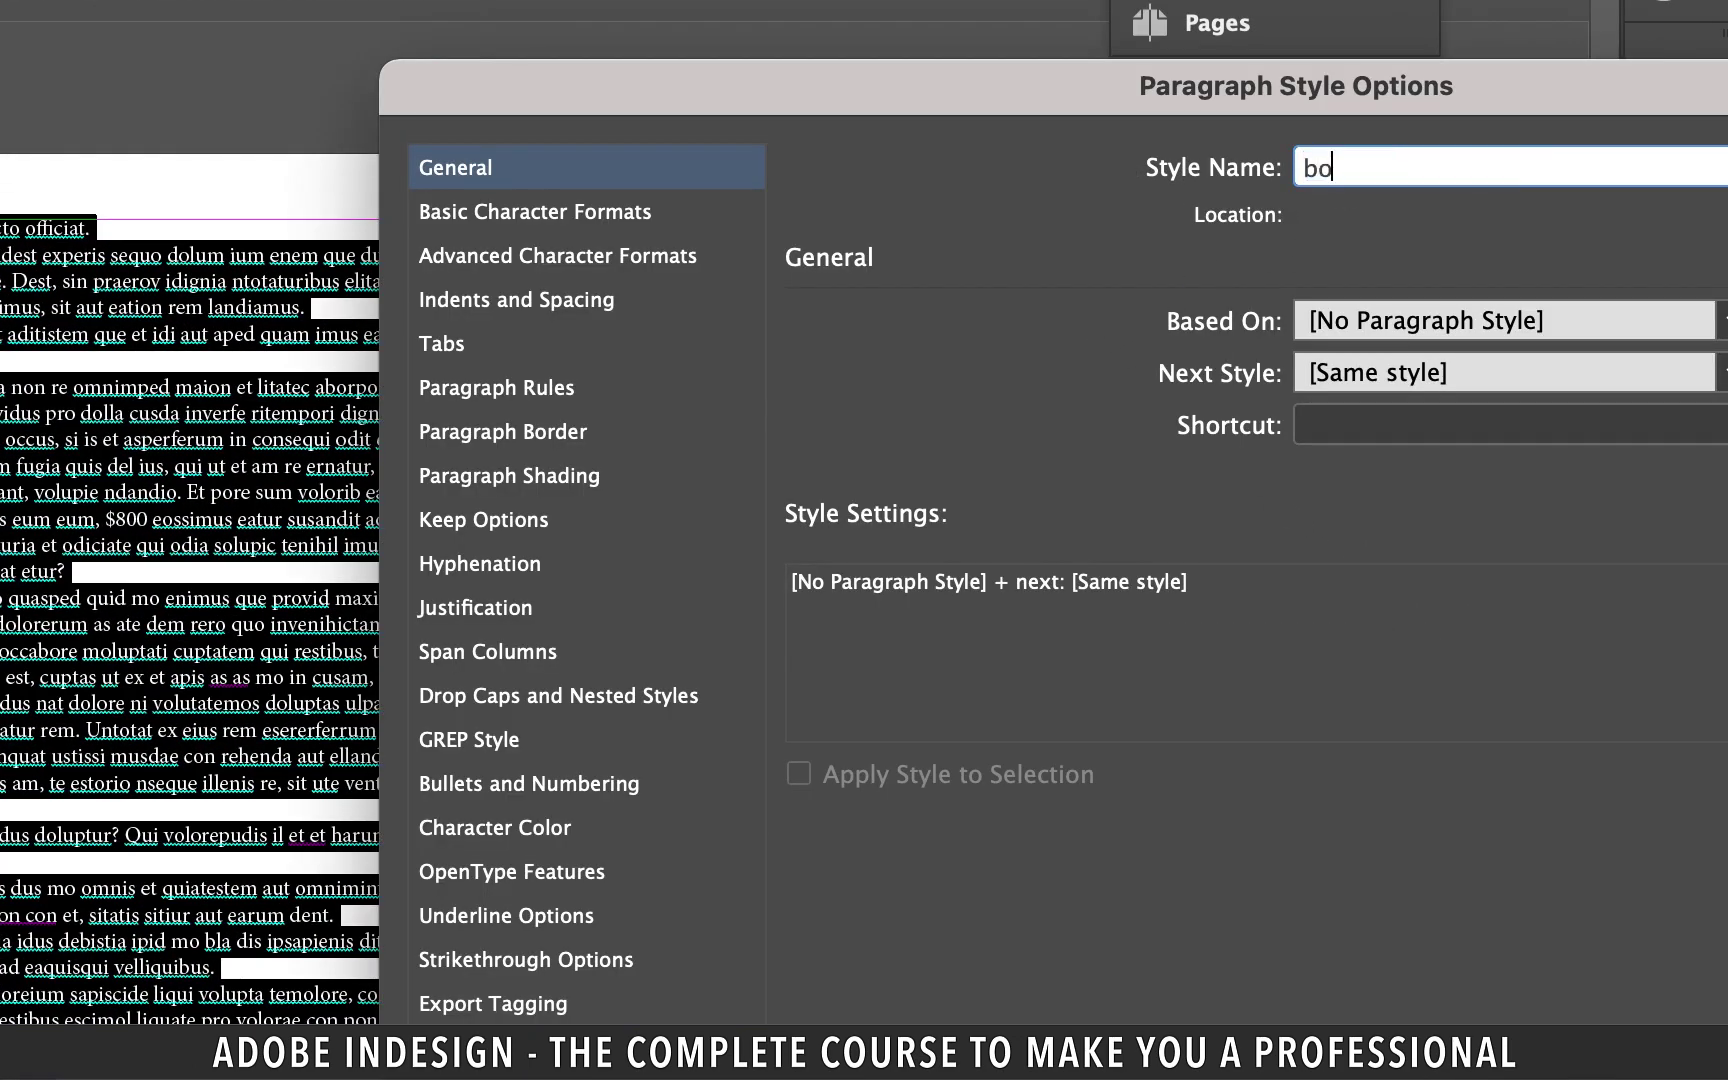
{"action": "left_click", "coordinate": [564, 217]}
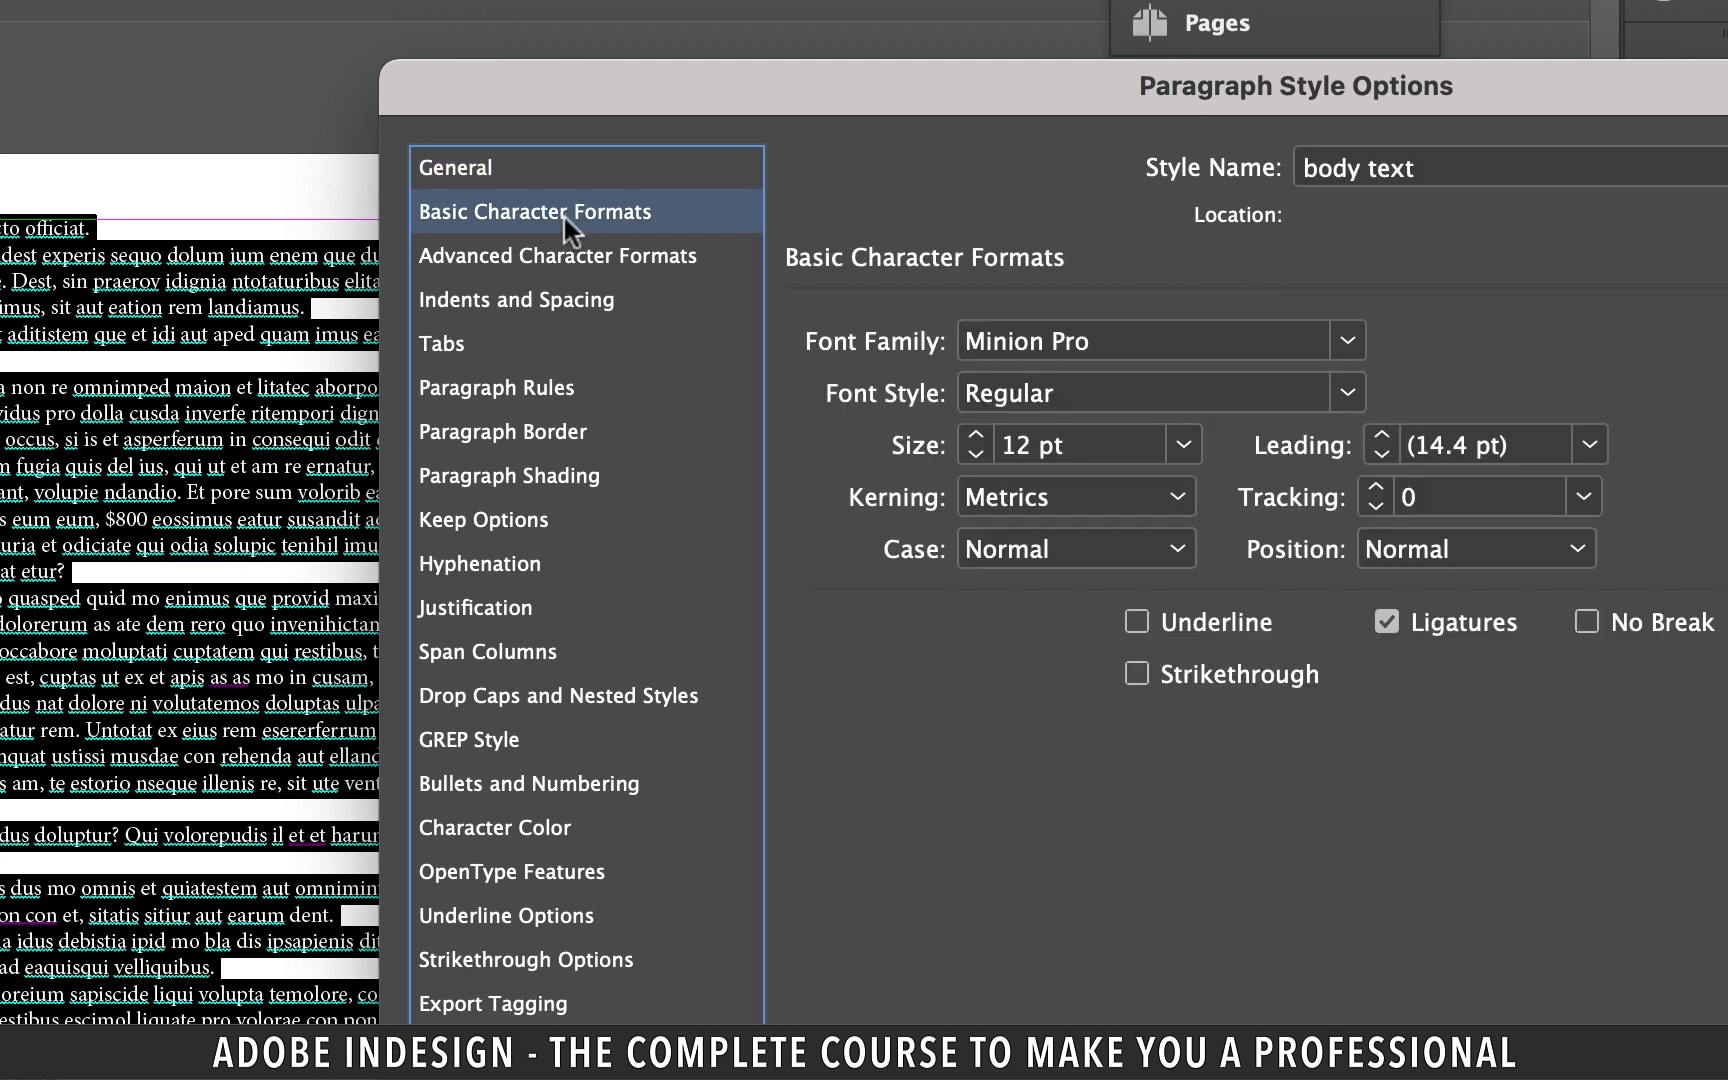
{"action": "left_click", "coordinate": [1242, 338]}
{"action": "key", "text": "super+a"}
{"action": "type", "text": "Arial"}
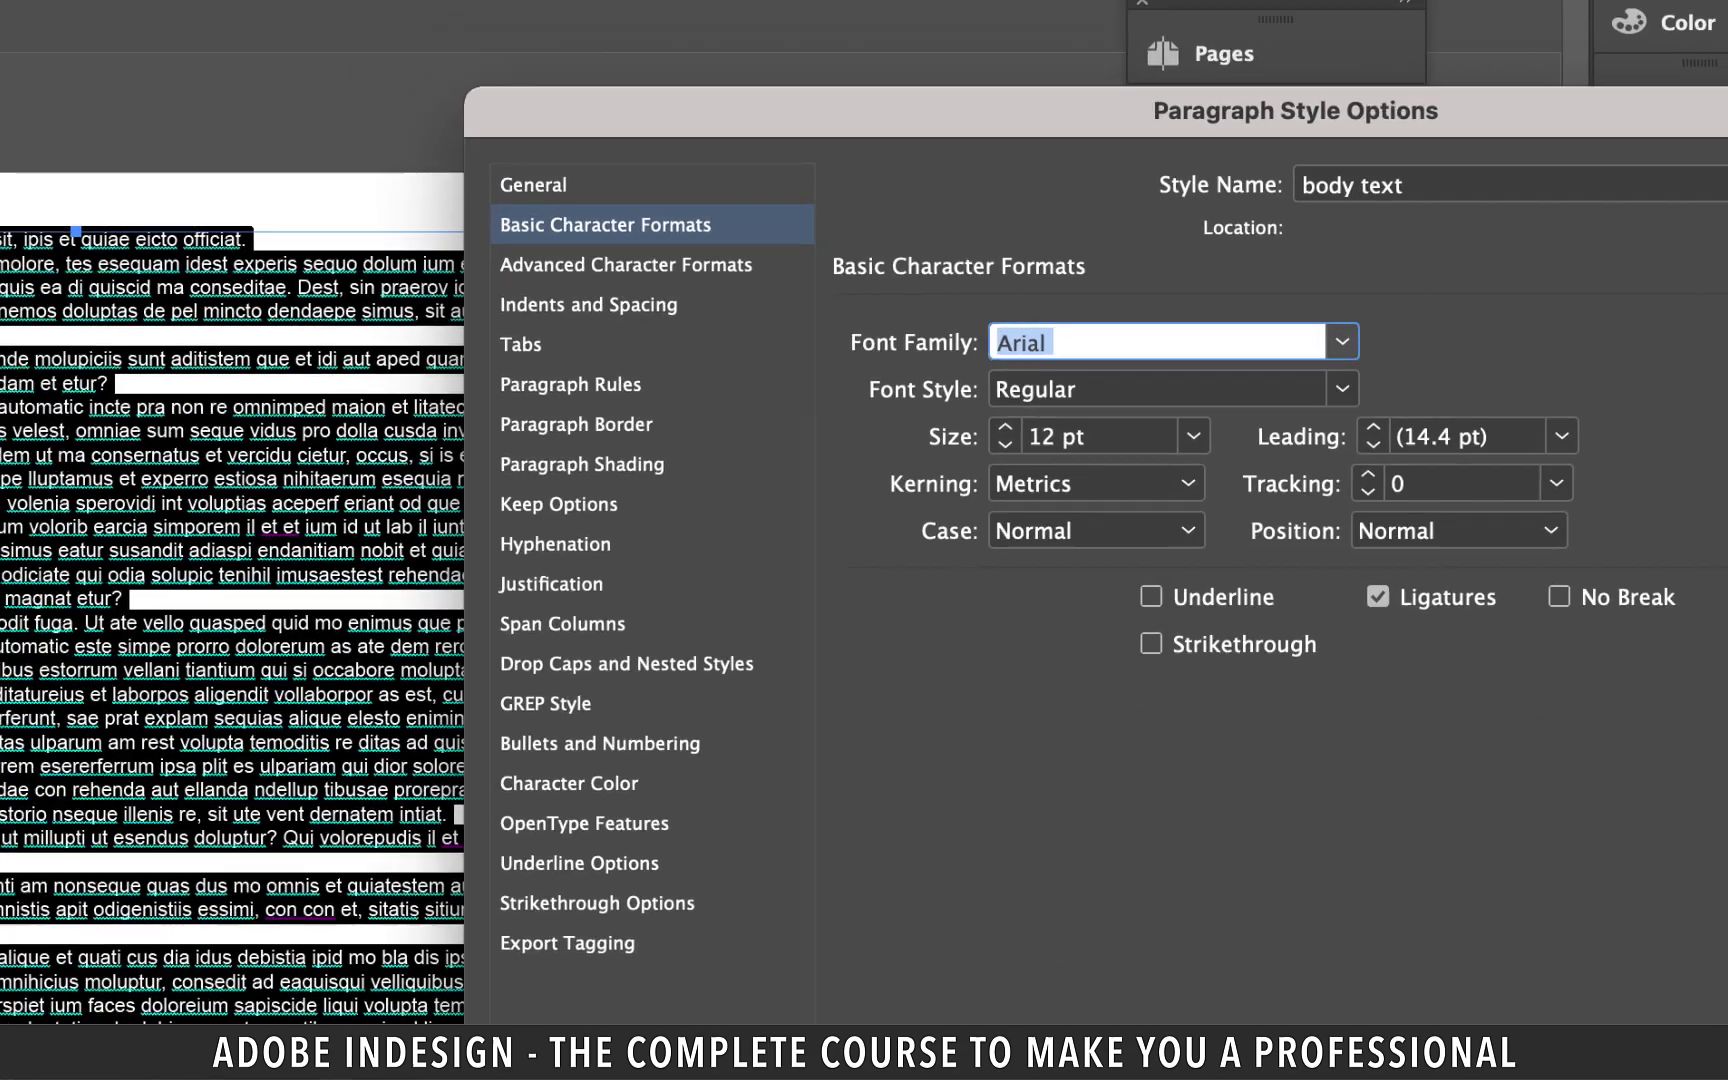
{"action": "key", "text": "Return"}
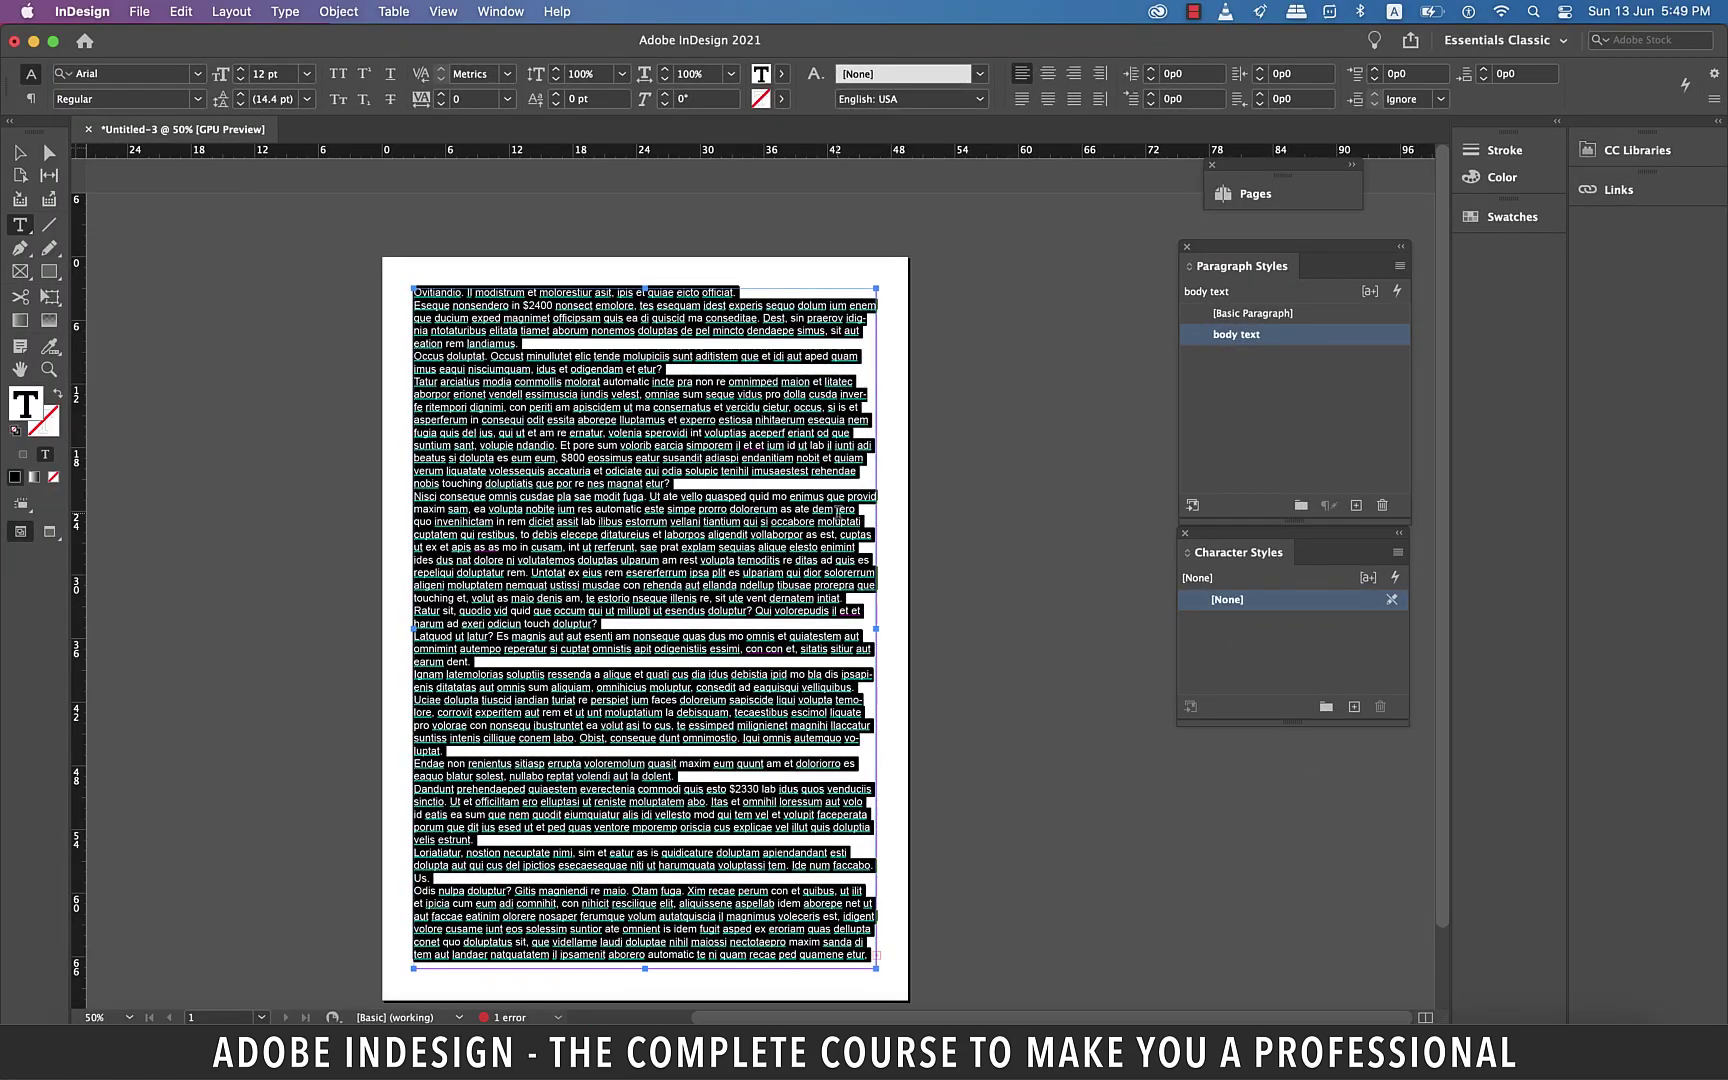
Add a new \d+ GREP rule in the body text style's GREP Style settings.
{"action": "left_click", "coordinate": [431, 657]}
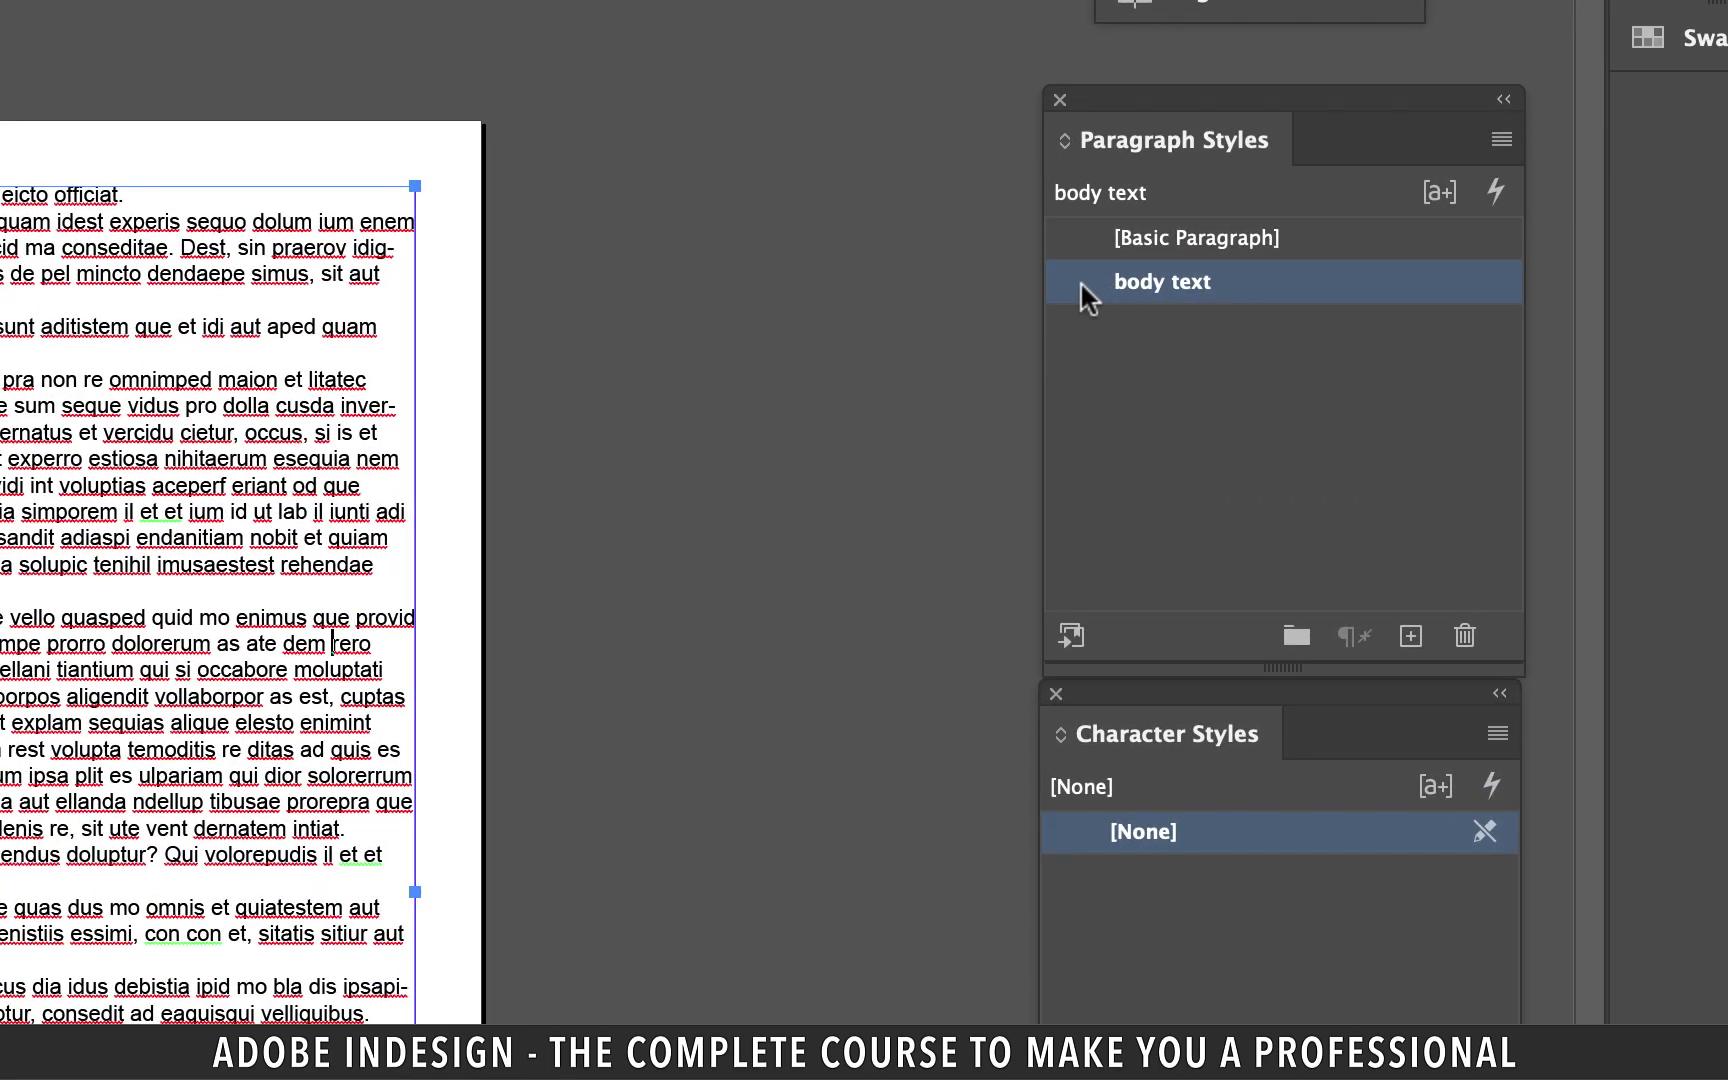
{"action": "double_click", "coordinate": [1080, 279]}
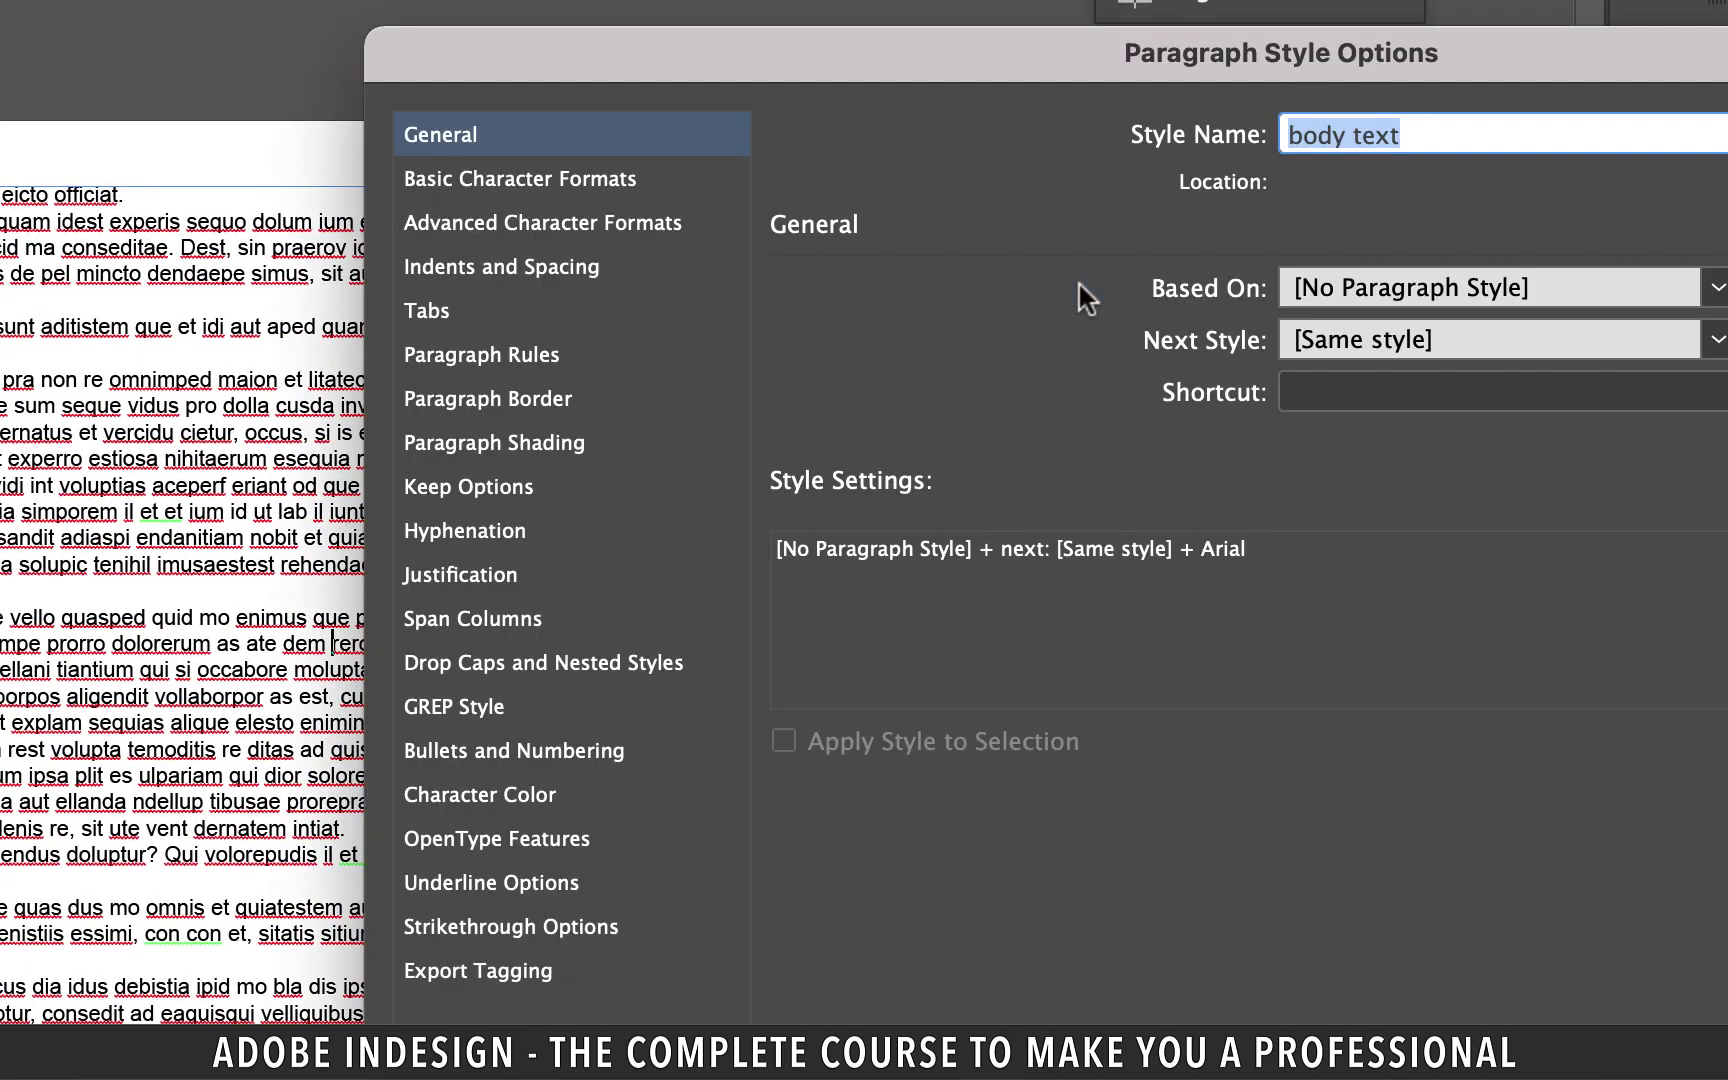
{"action": "left_click_drag", "start_coordinate": [1284, 58], "coordinate": [1280, 44]}
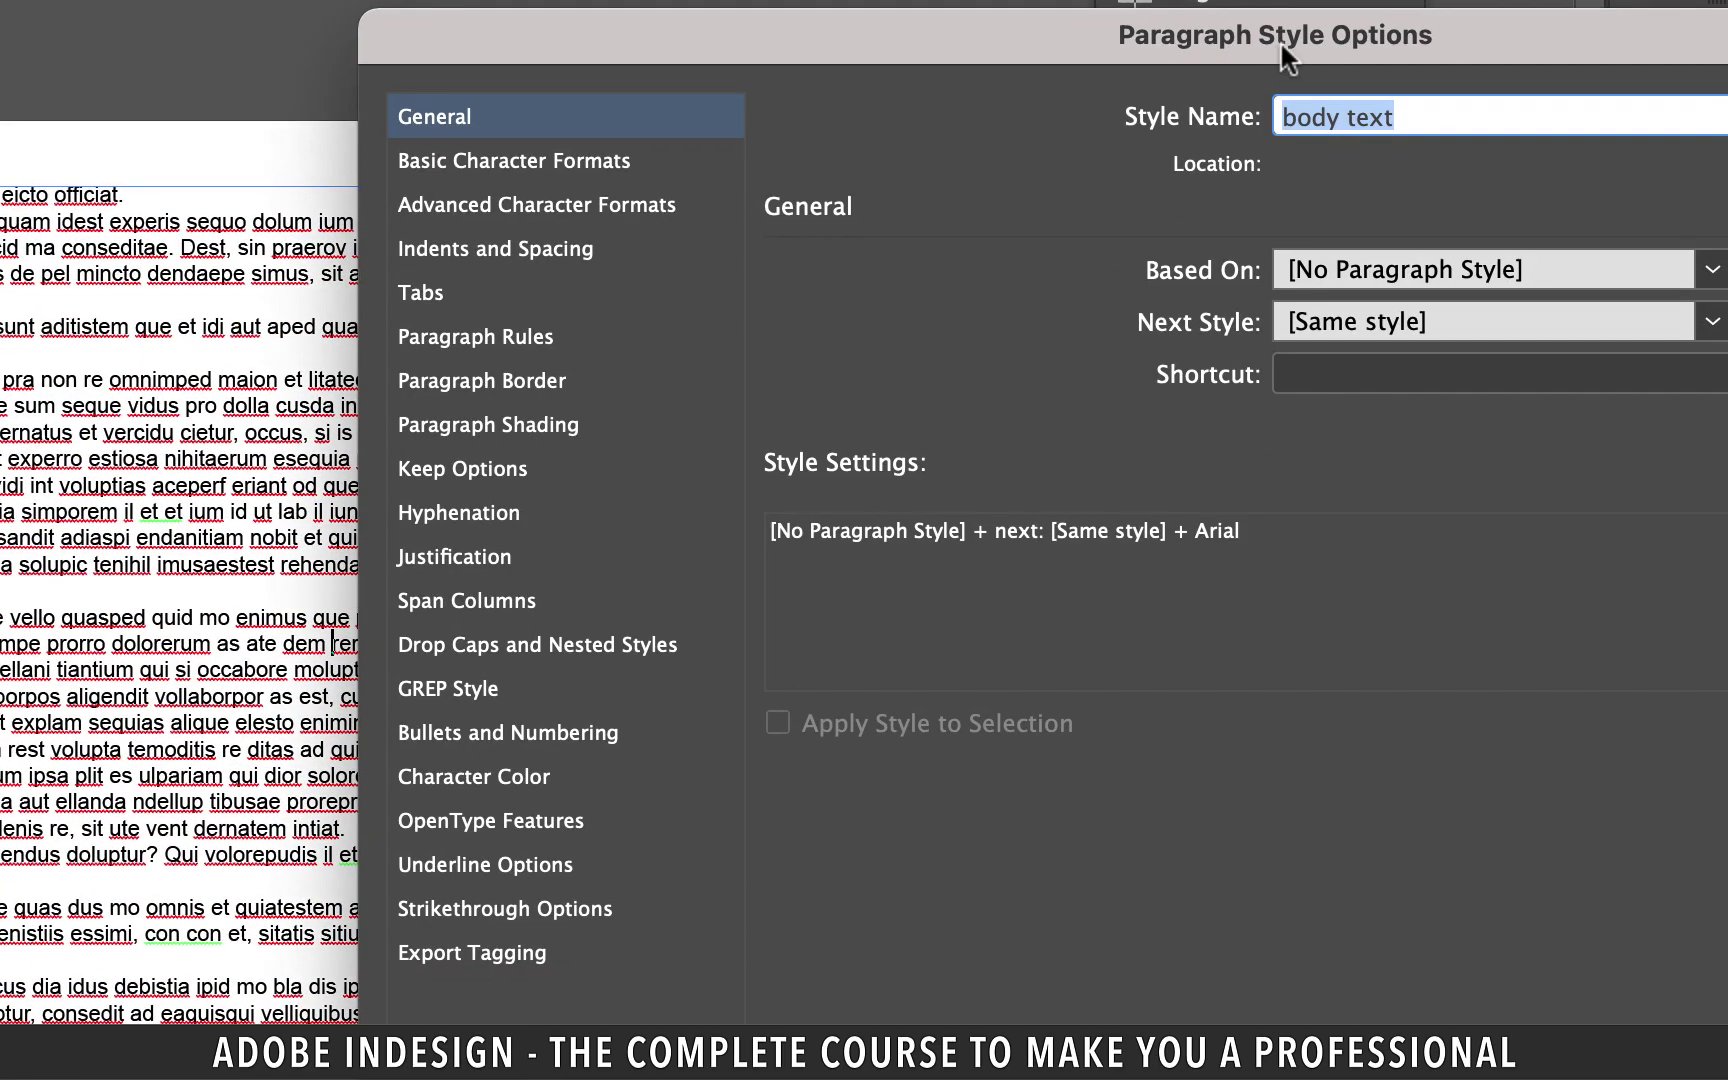
{"action": "left_click", "coordinate": [476, 690]}
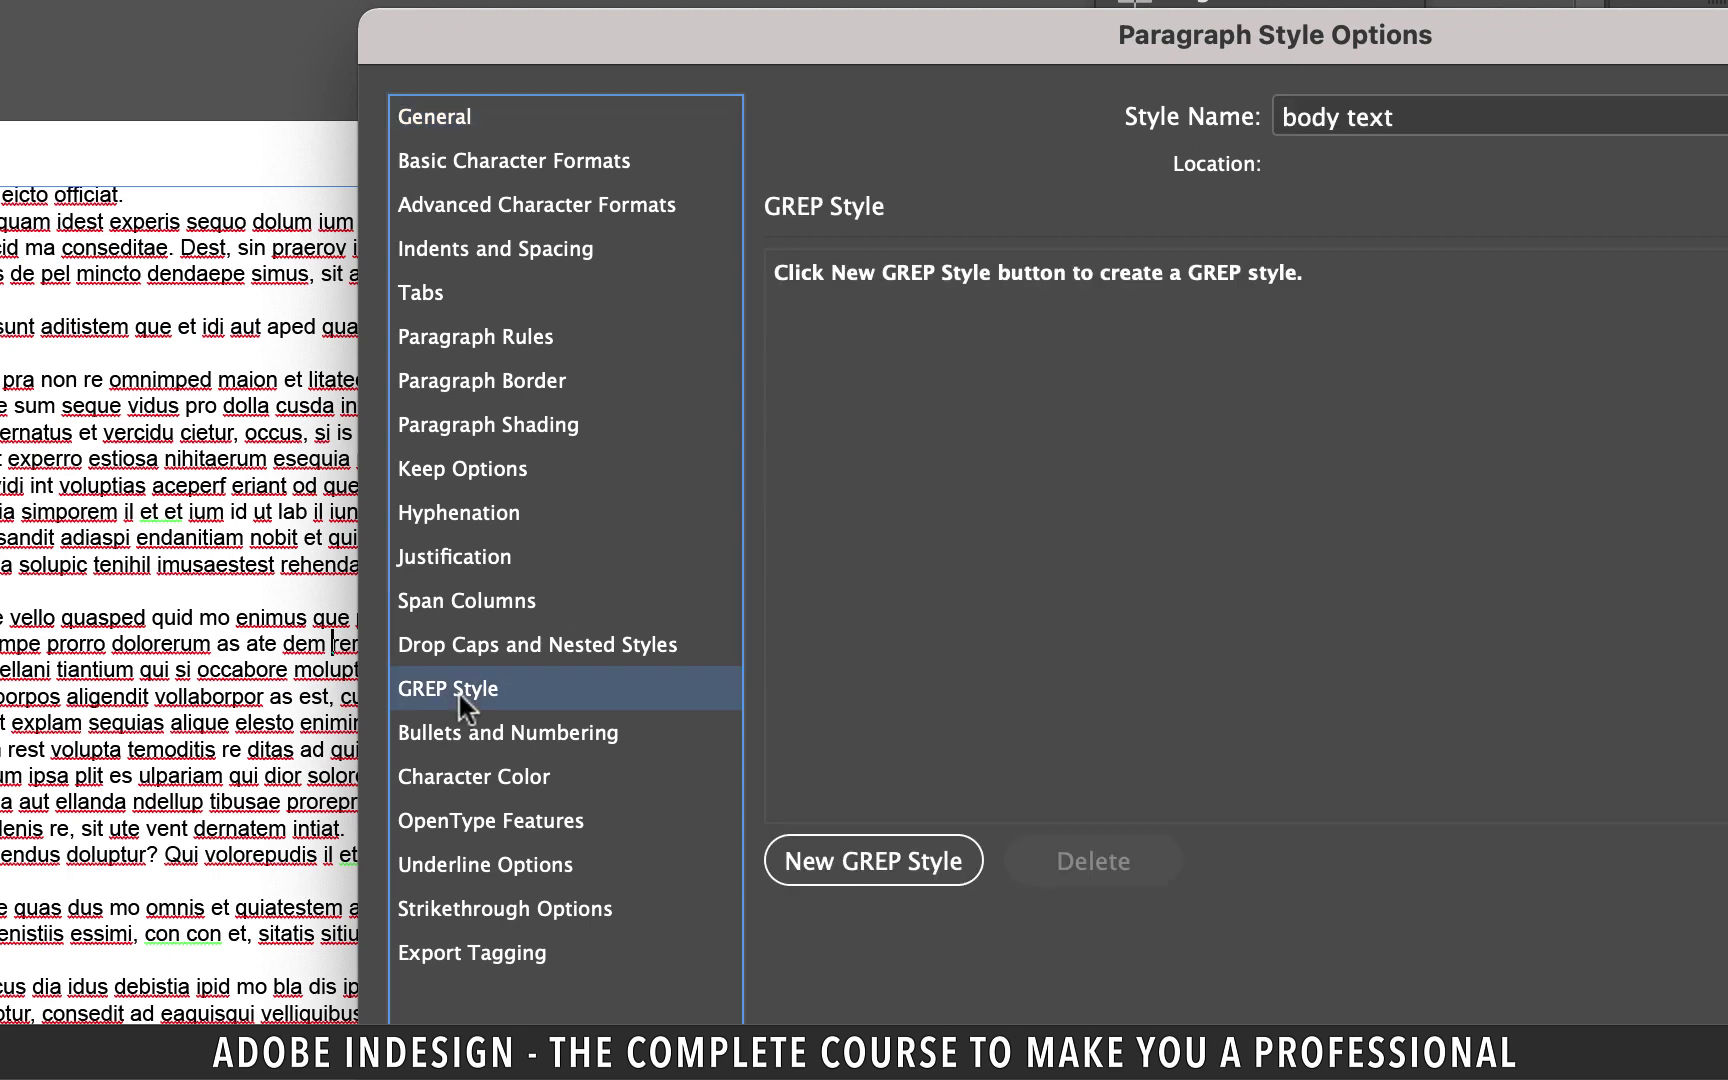
{"action": "left_click_drag", "start_coordinate": [1284, 44], "coordinate": [1114, 36]}
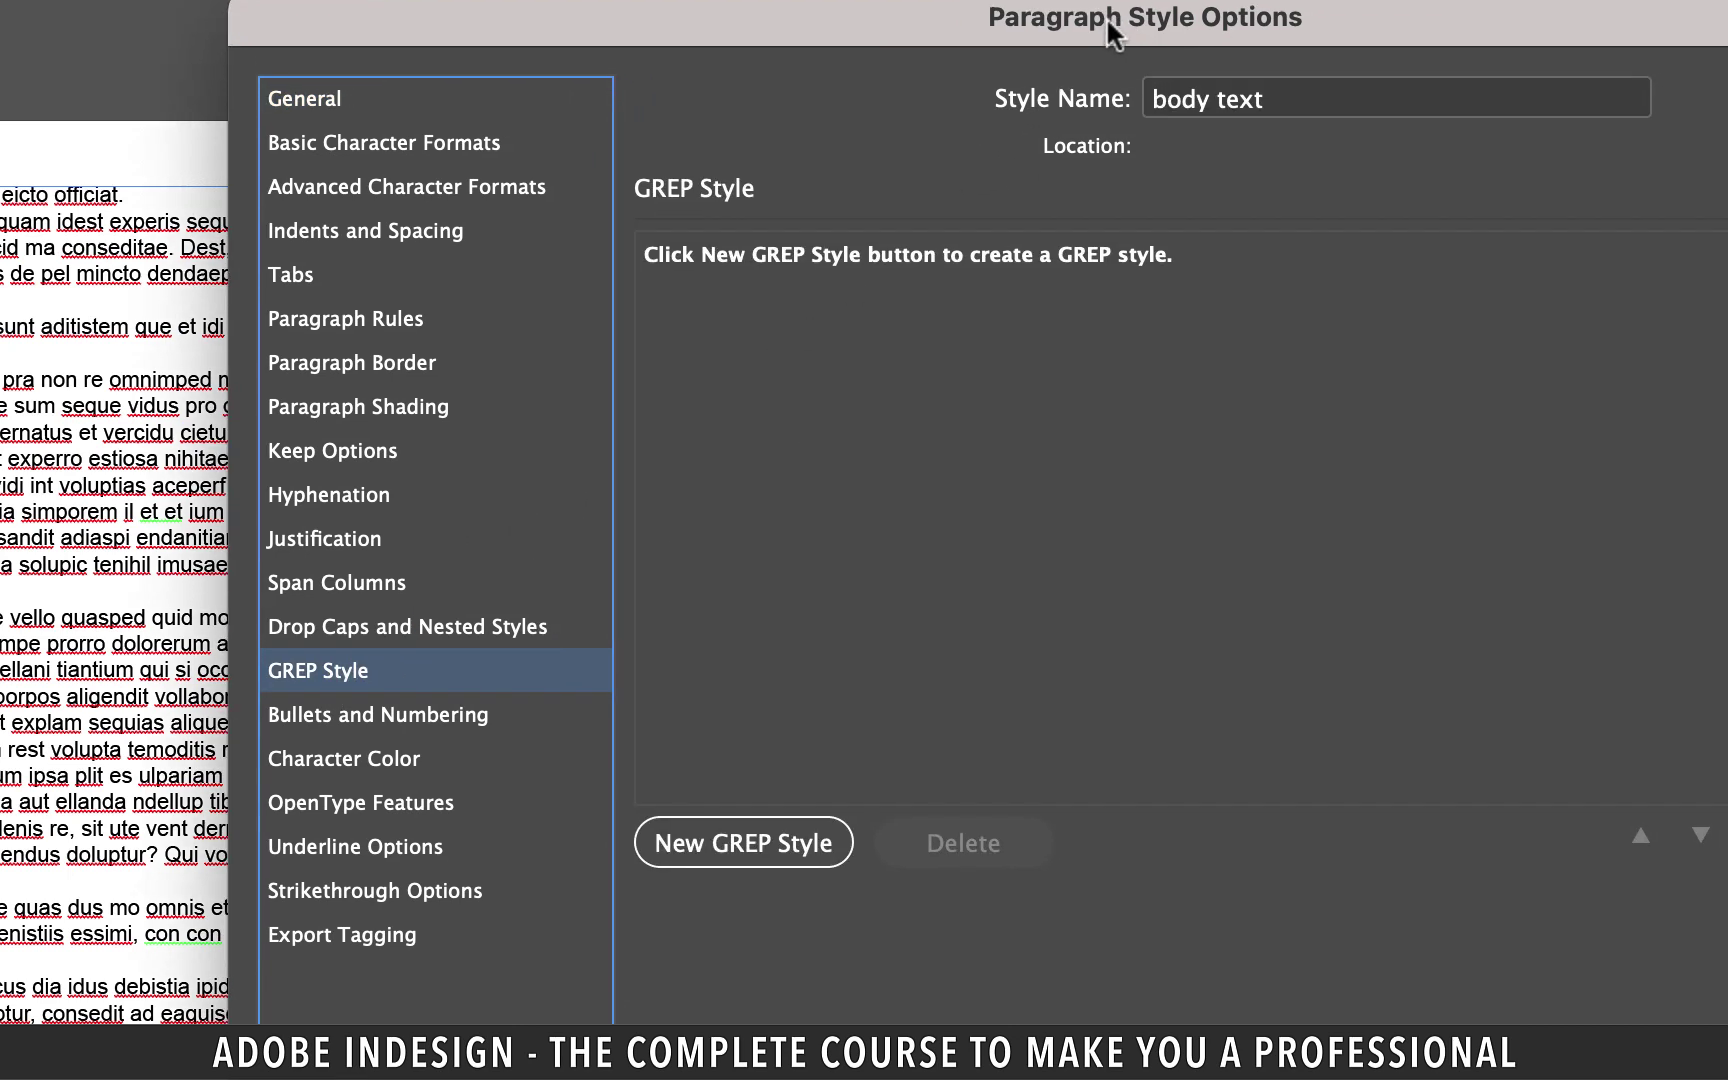
{"action": "left_click", "coordinate": [751, 843]}
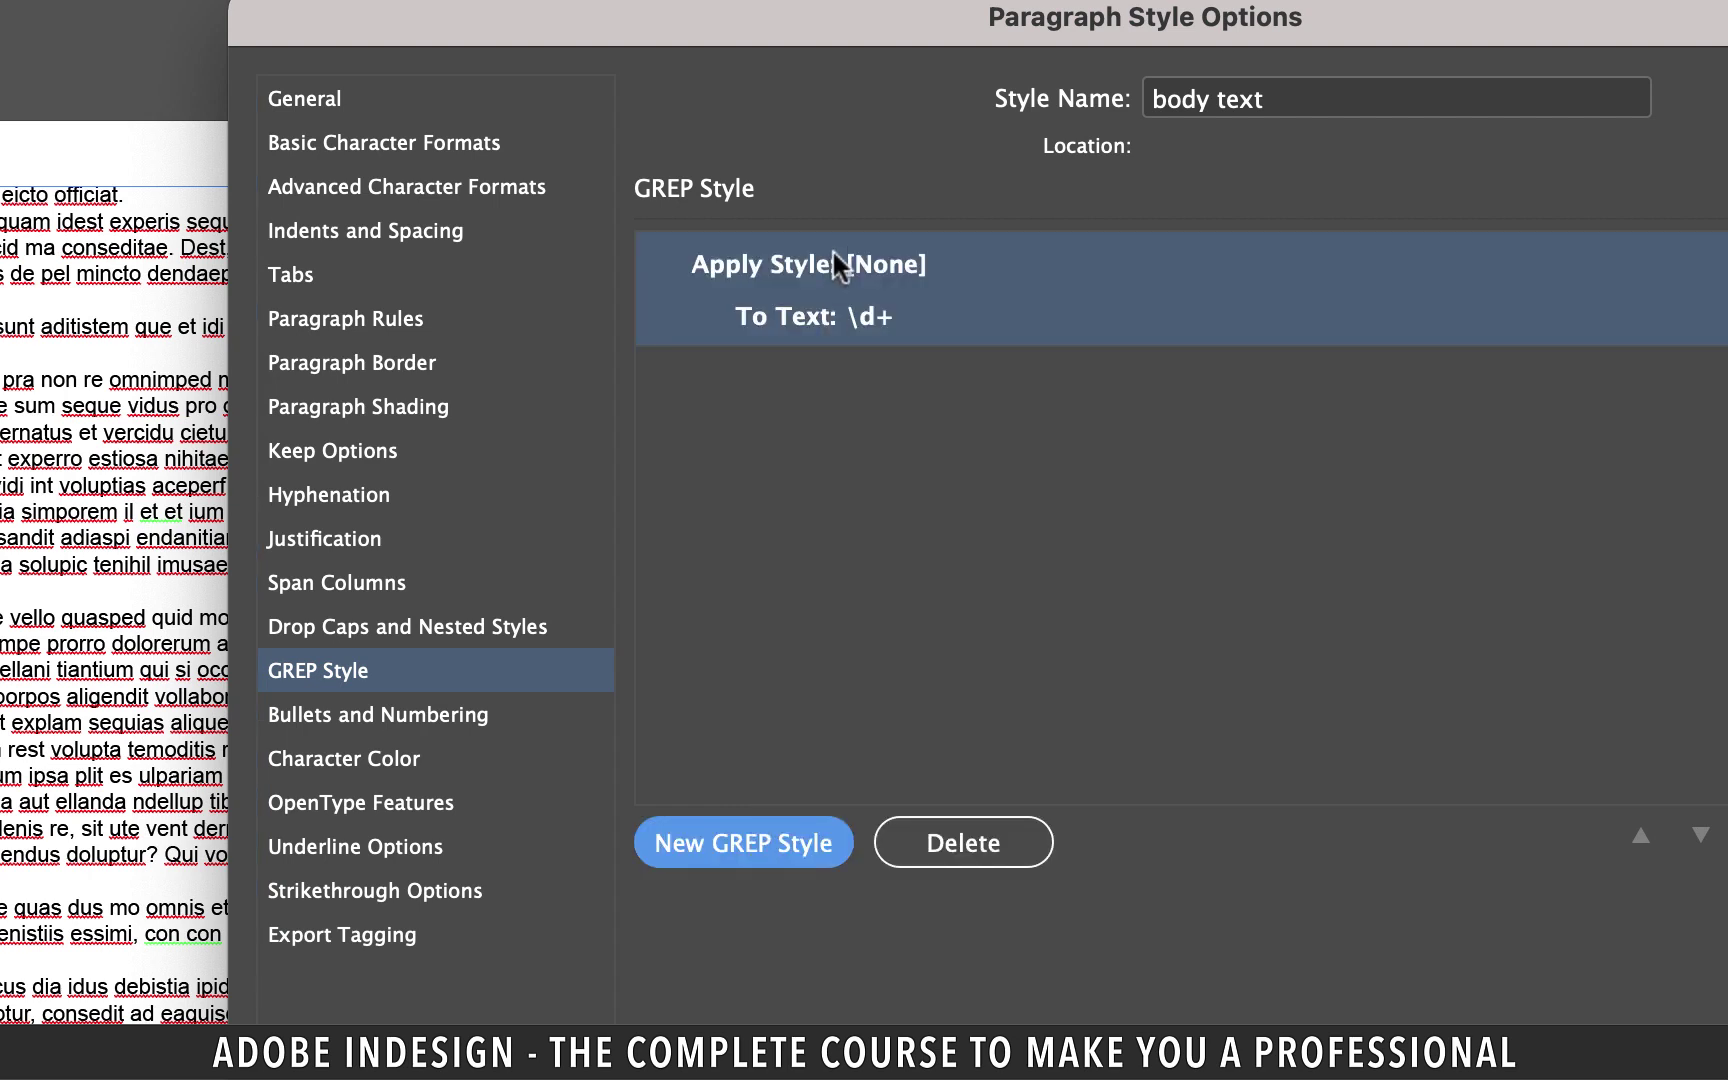
{"action": "left_click", "coordinate": [897, 264]}
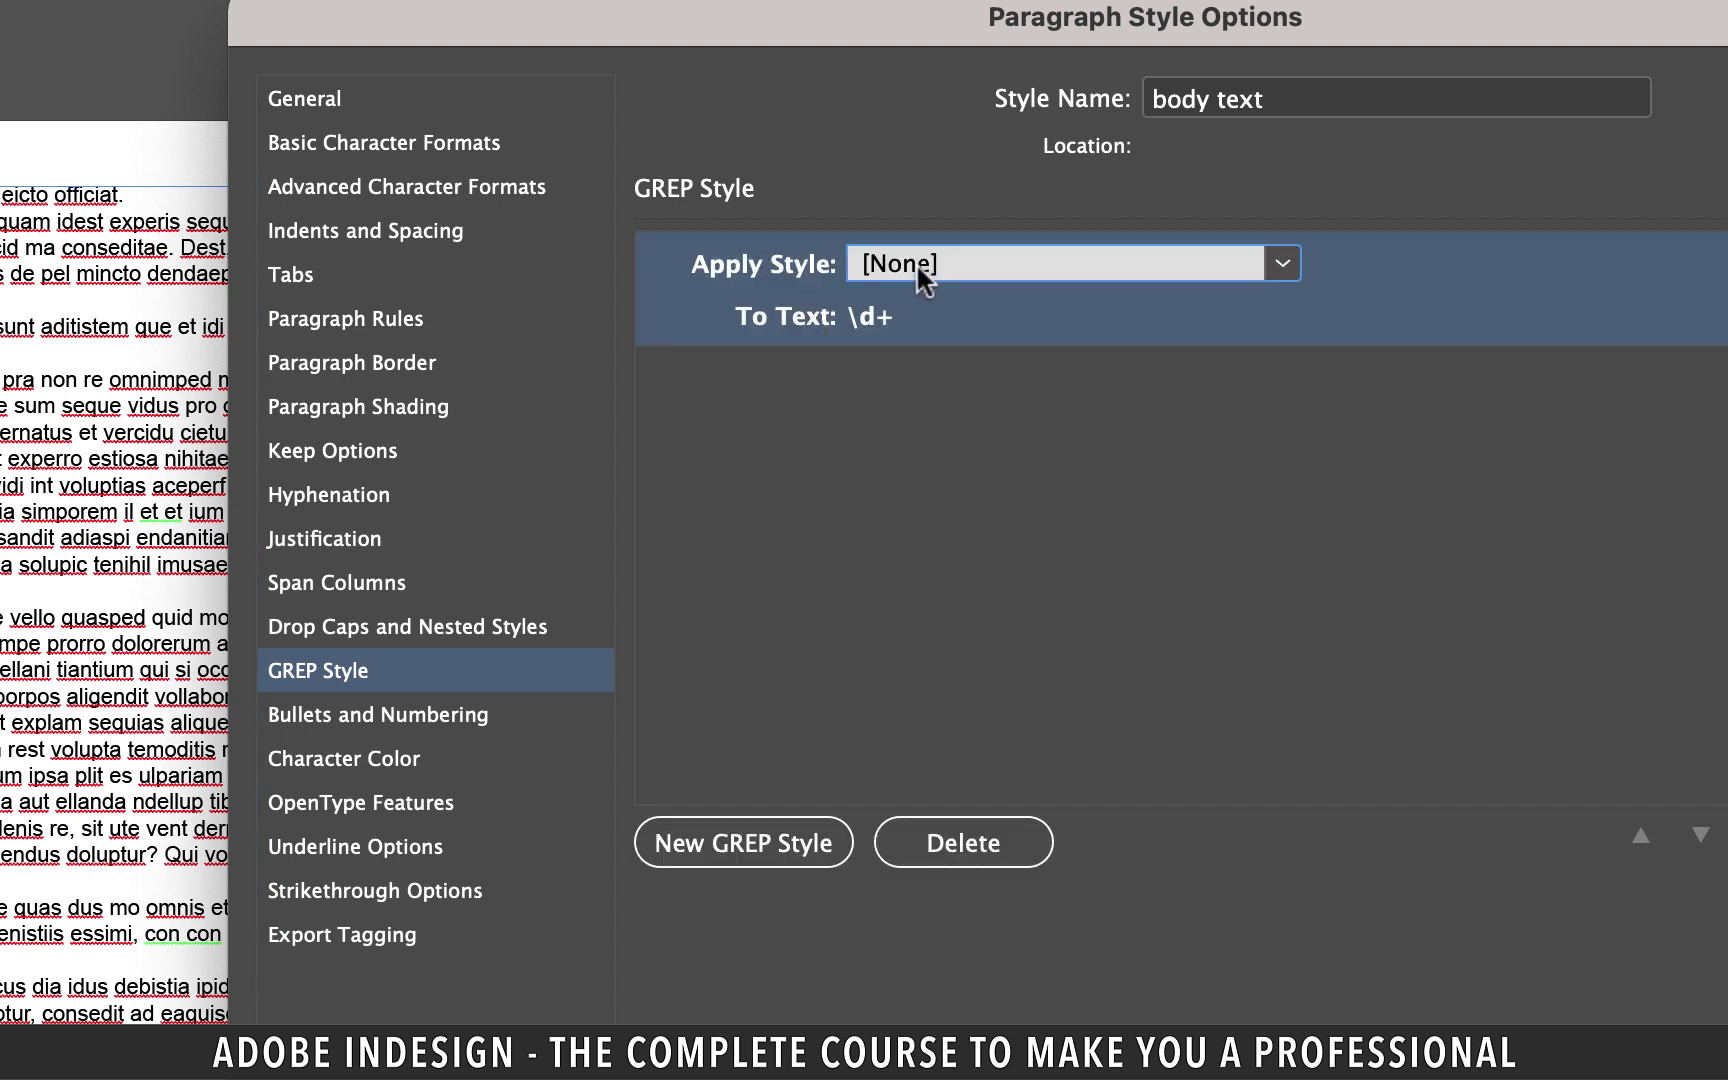
{"action": "left_click", "coordinate": [1276, 268]}
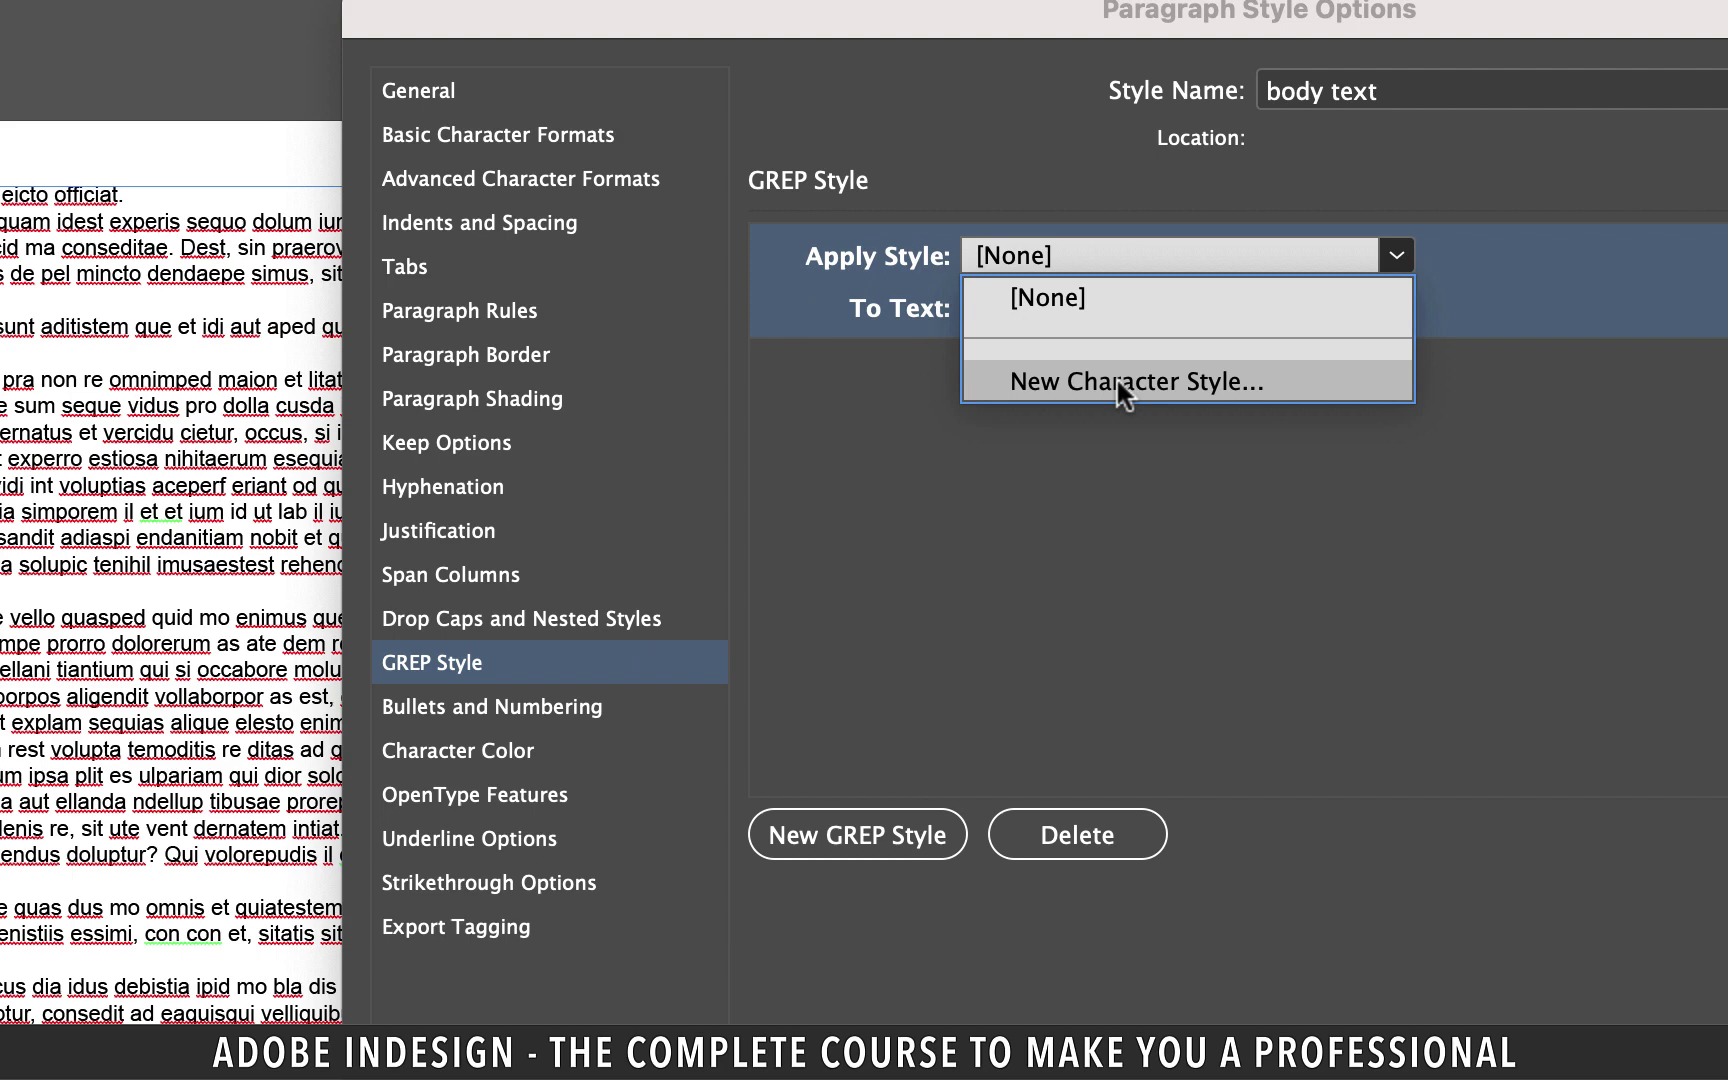
Create a 'bold' character style in Arial Bold, colour C=0 M=100 Y=0 K=0, for the rule.
{"action": "left_click", "coordinate": [1118, 385]}
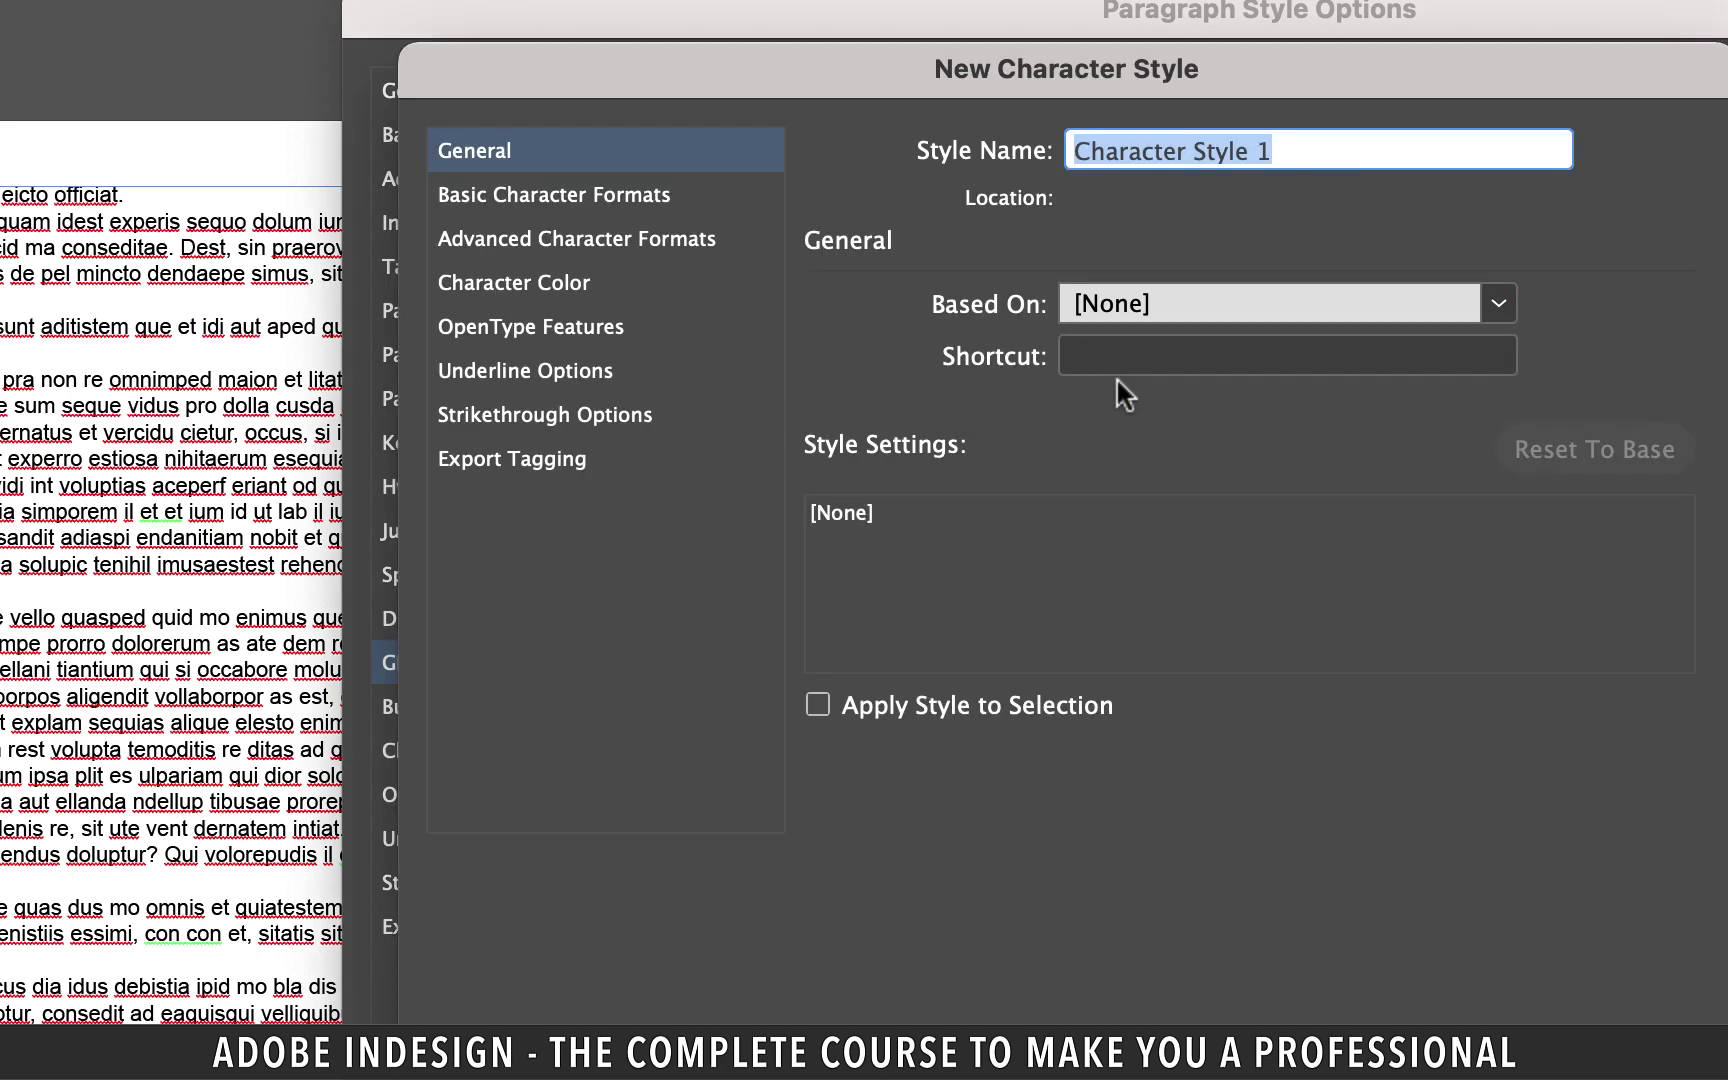
{"action": "type", "text": "bold"}
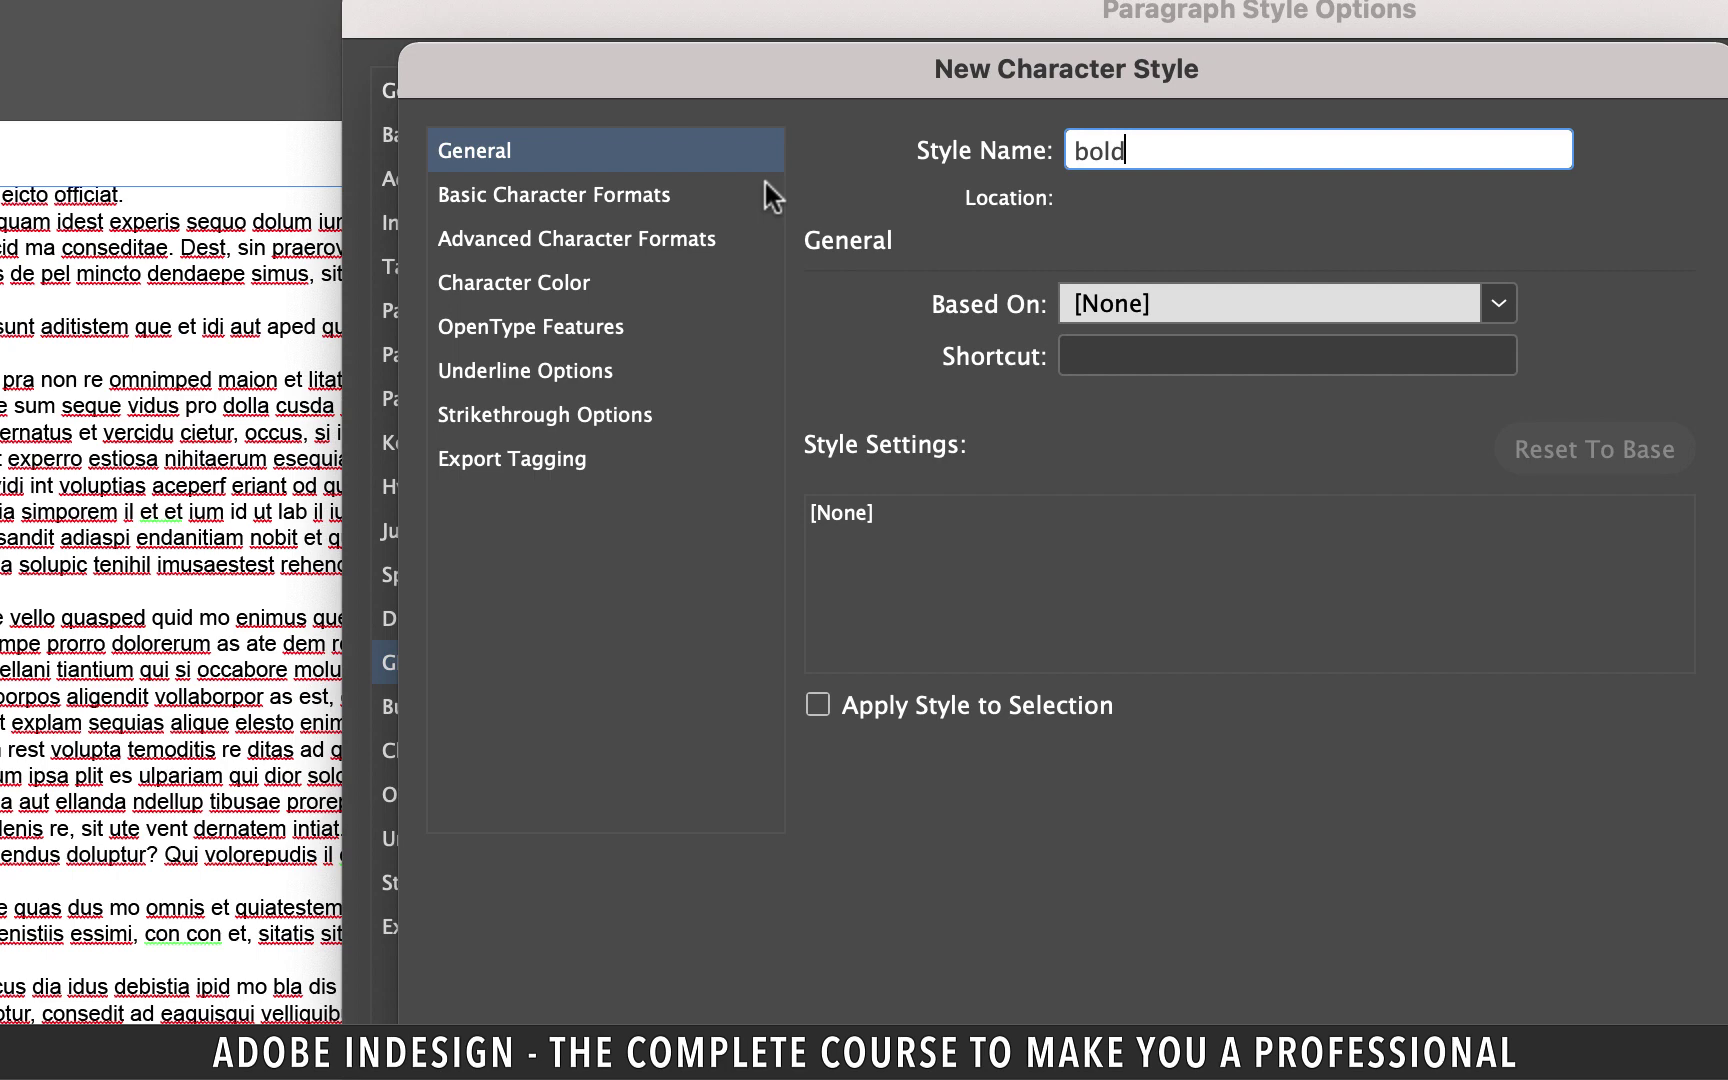
{"action": "left_click", "coordinate": [647, 194]}
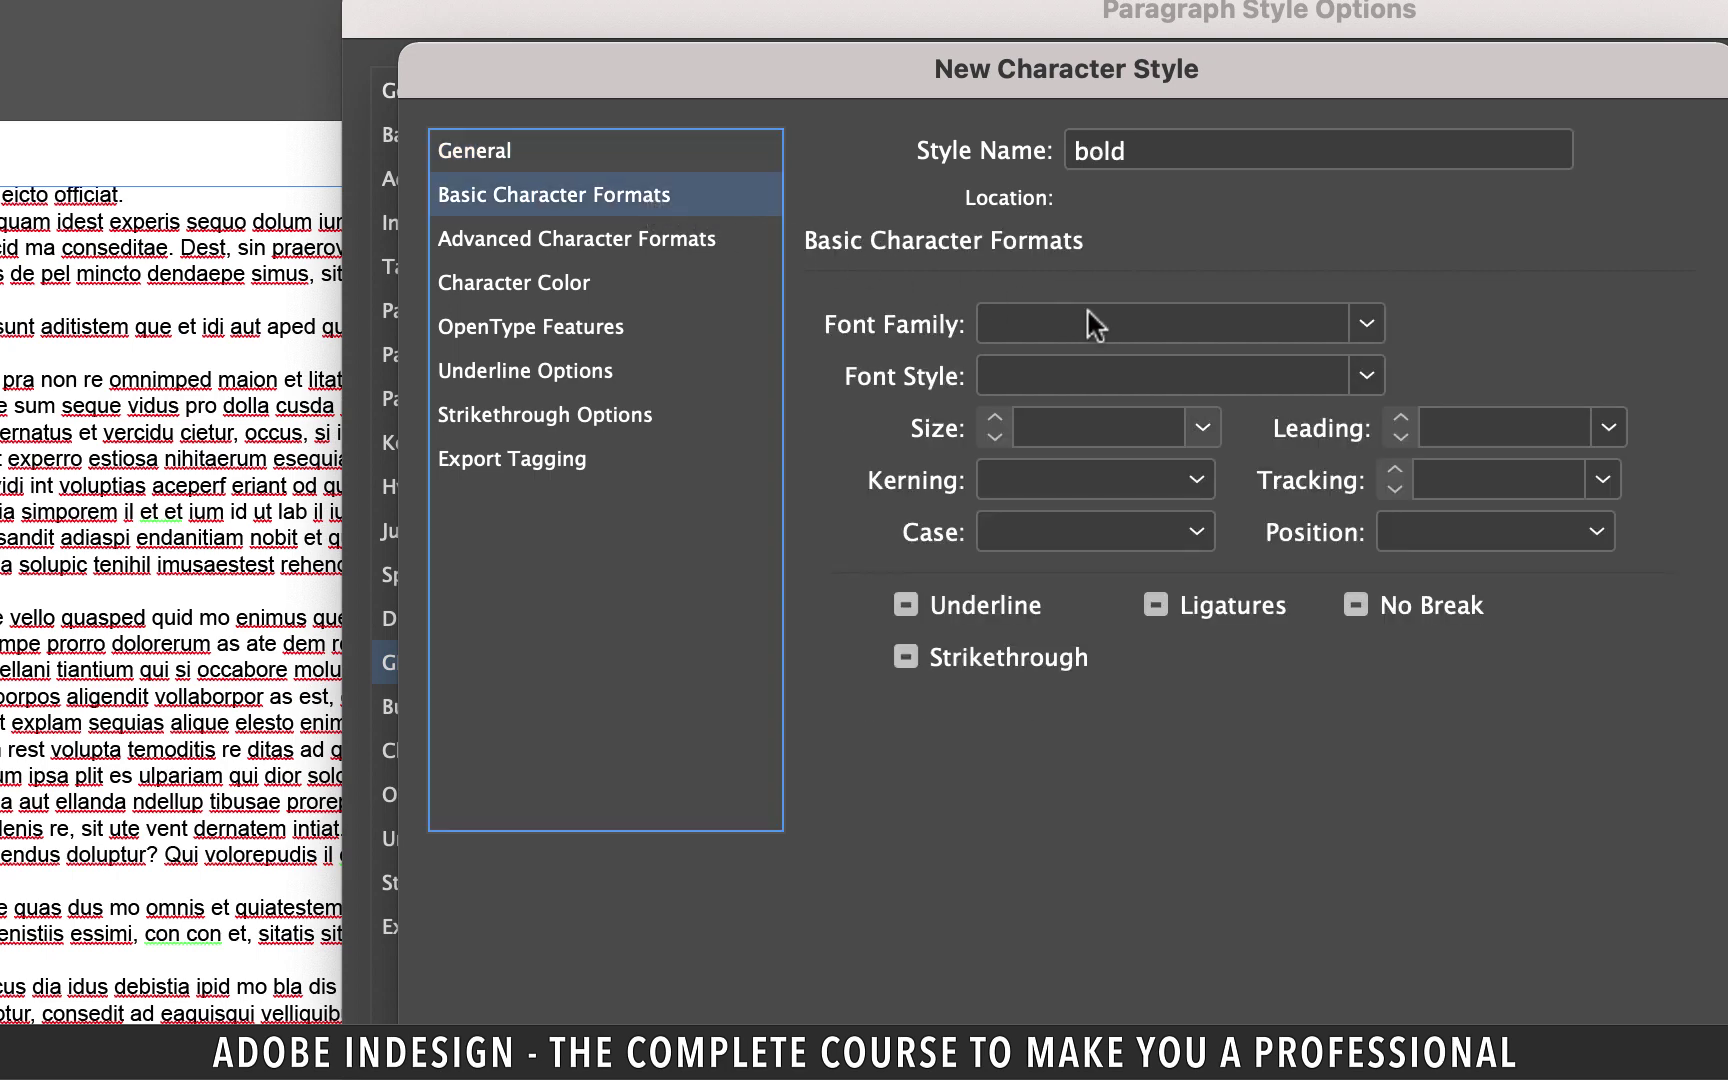
{"action": "key", "text": "Tab"}
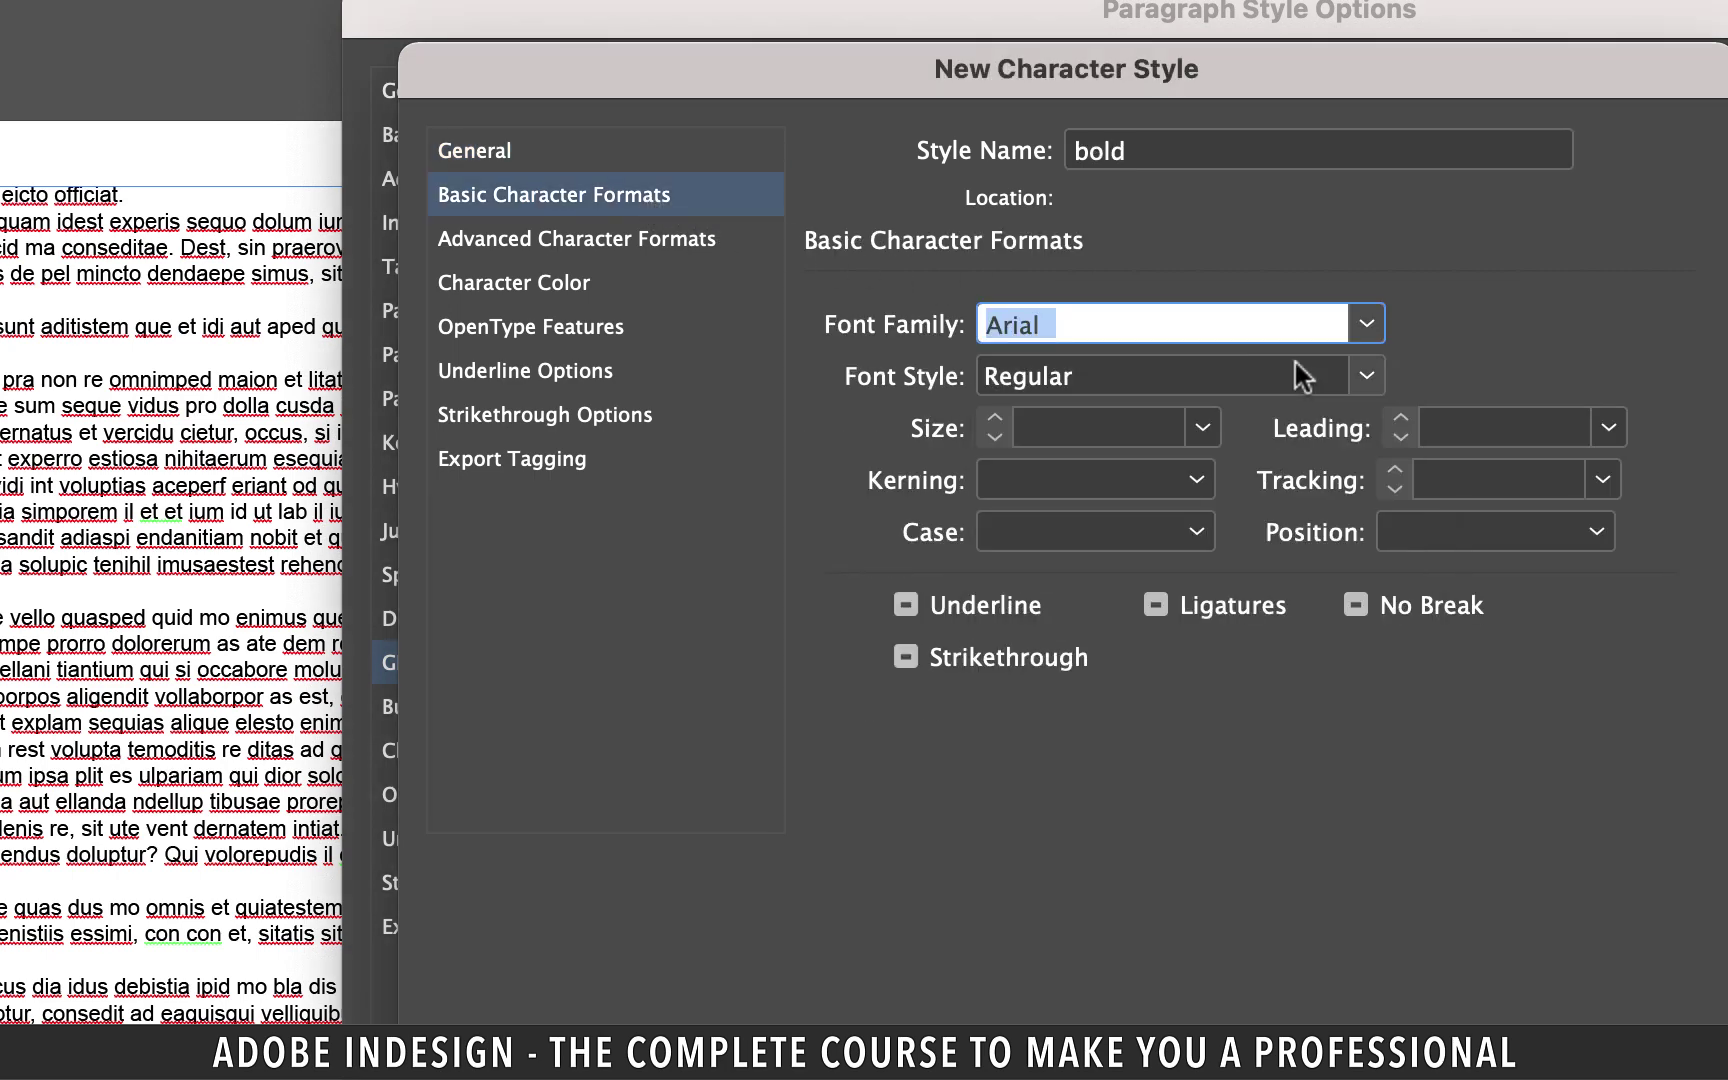
{"action": "left_click", "coordinate": [1366, 376]}
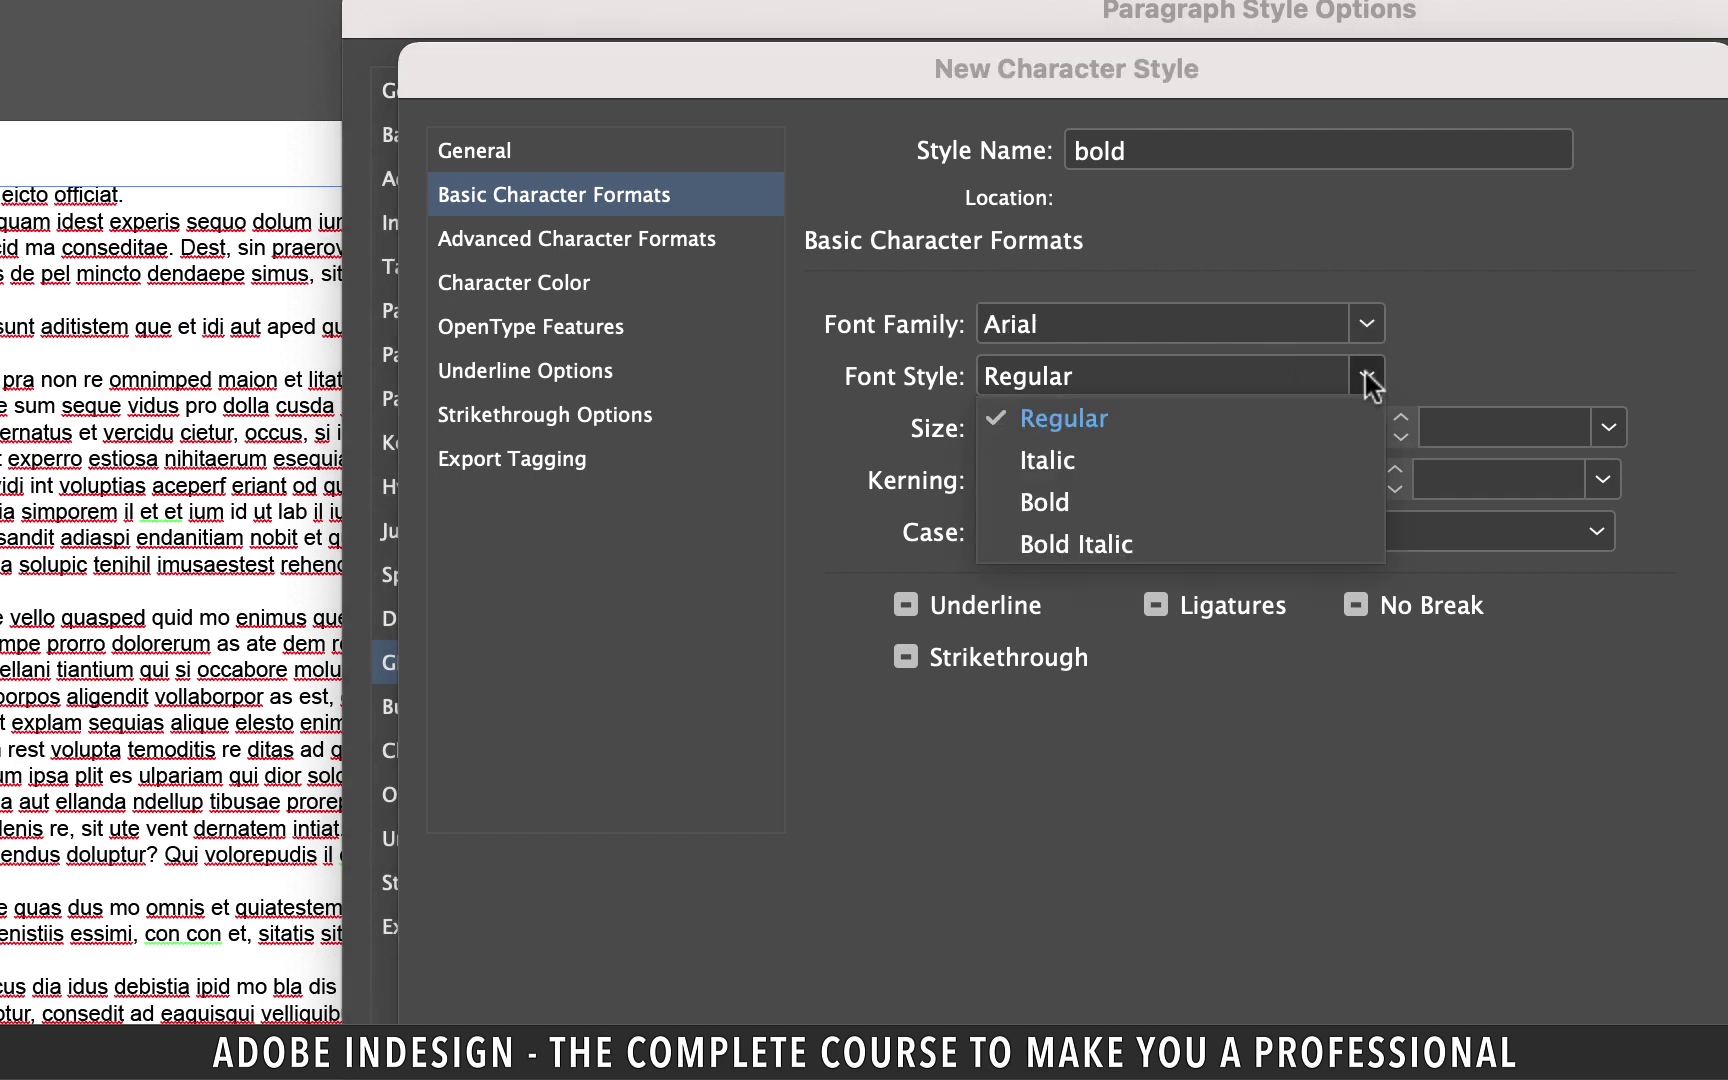
{"action": "left_click", "coordinate": [1041, 502]}
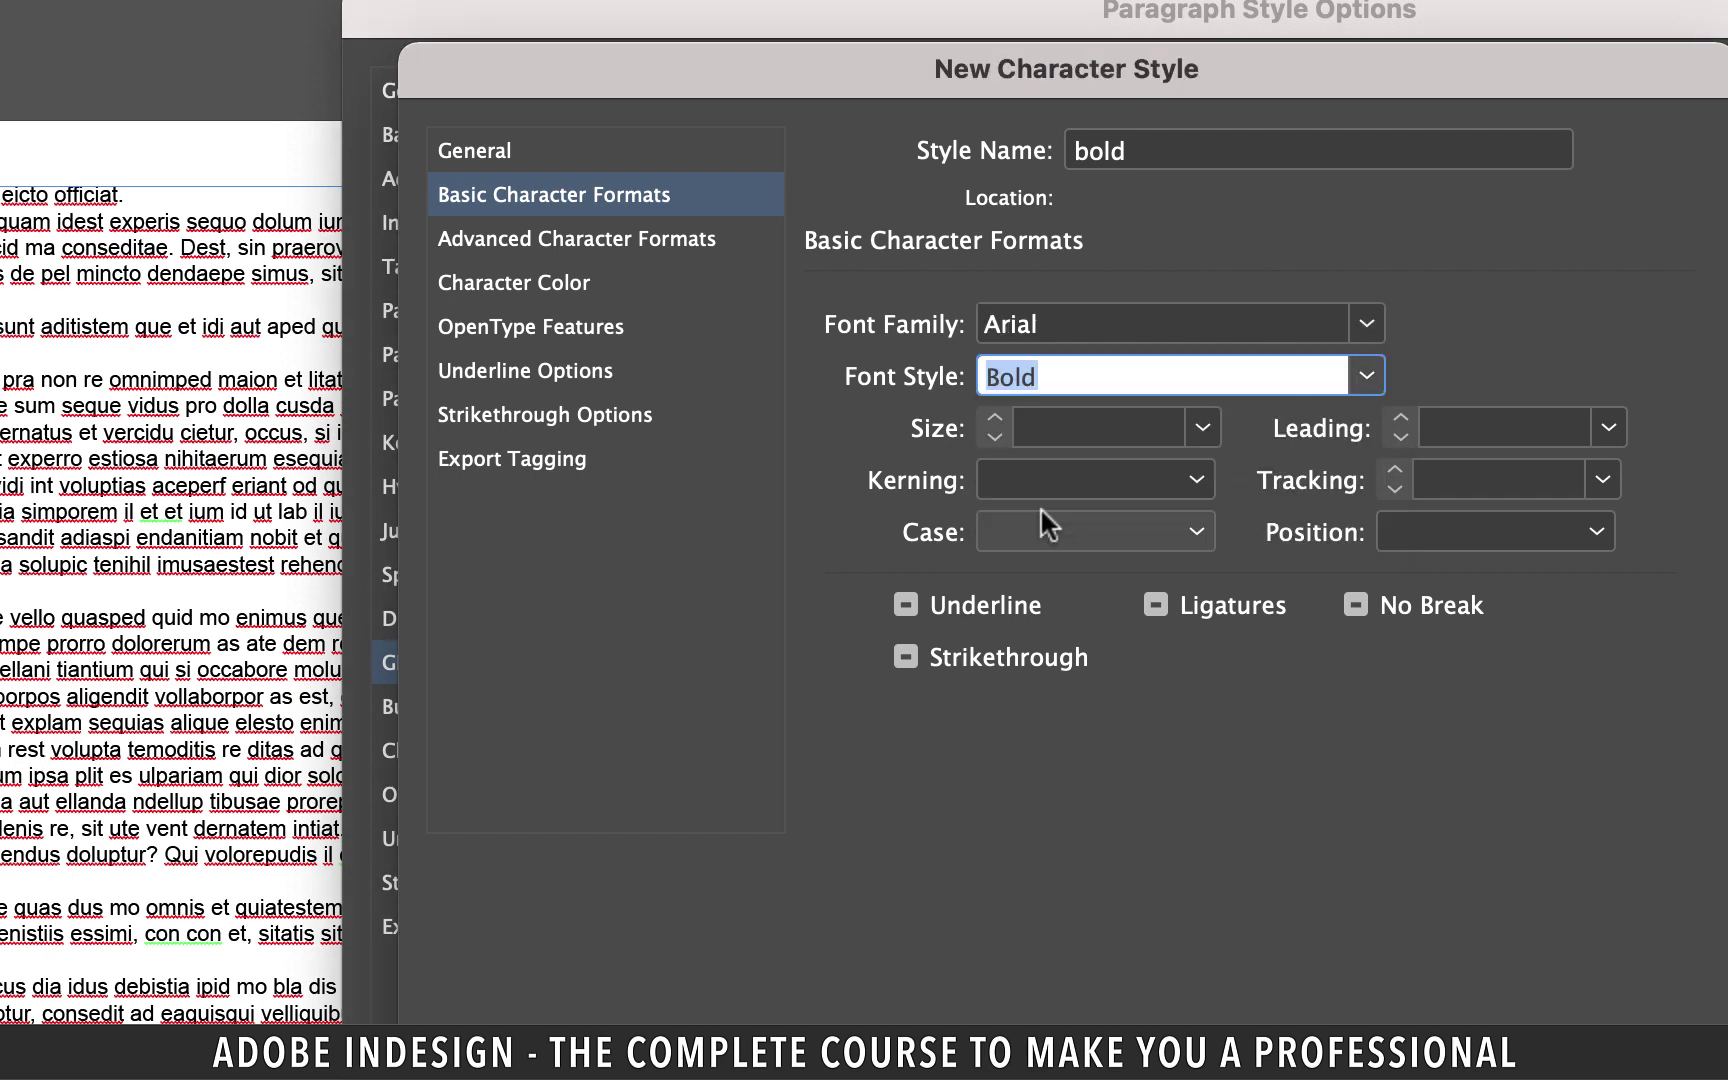
{"action": "left_click", "coordinate": [493, 289]}
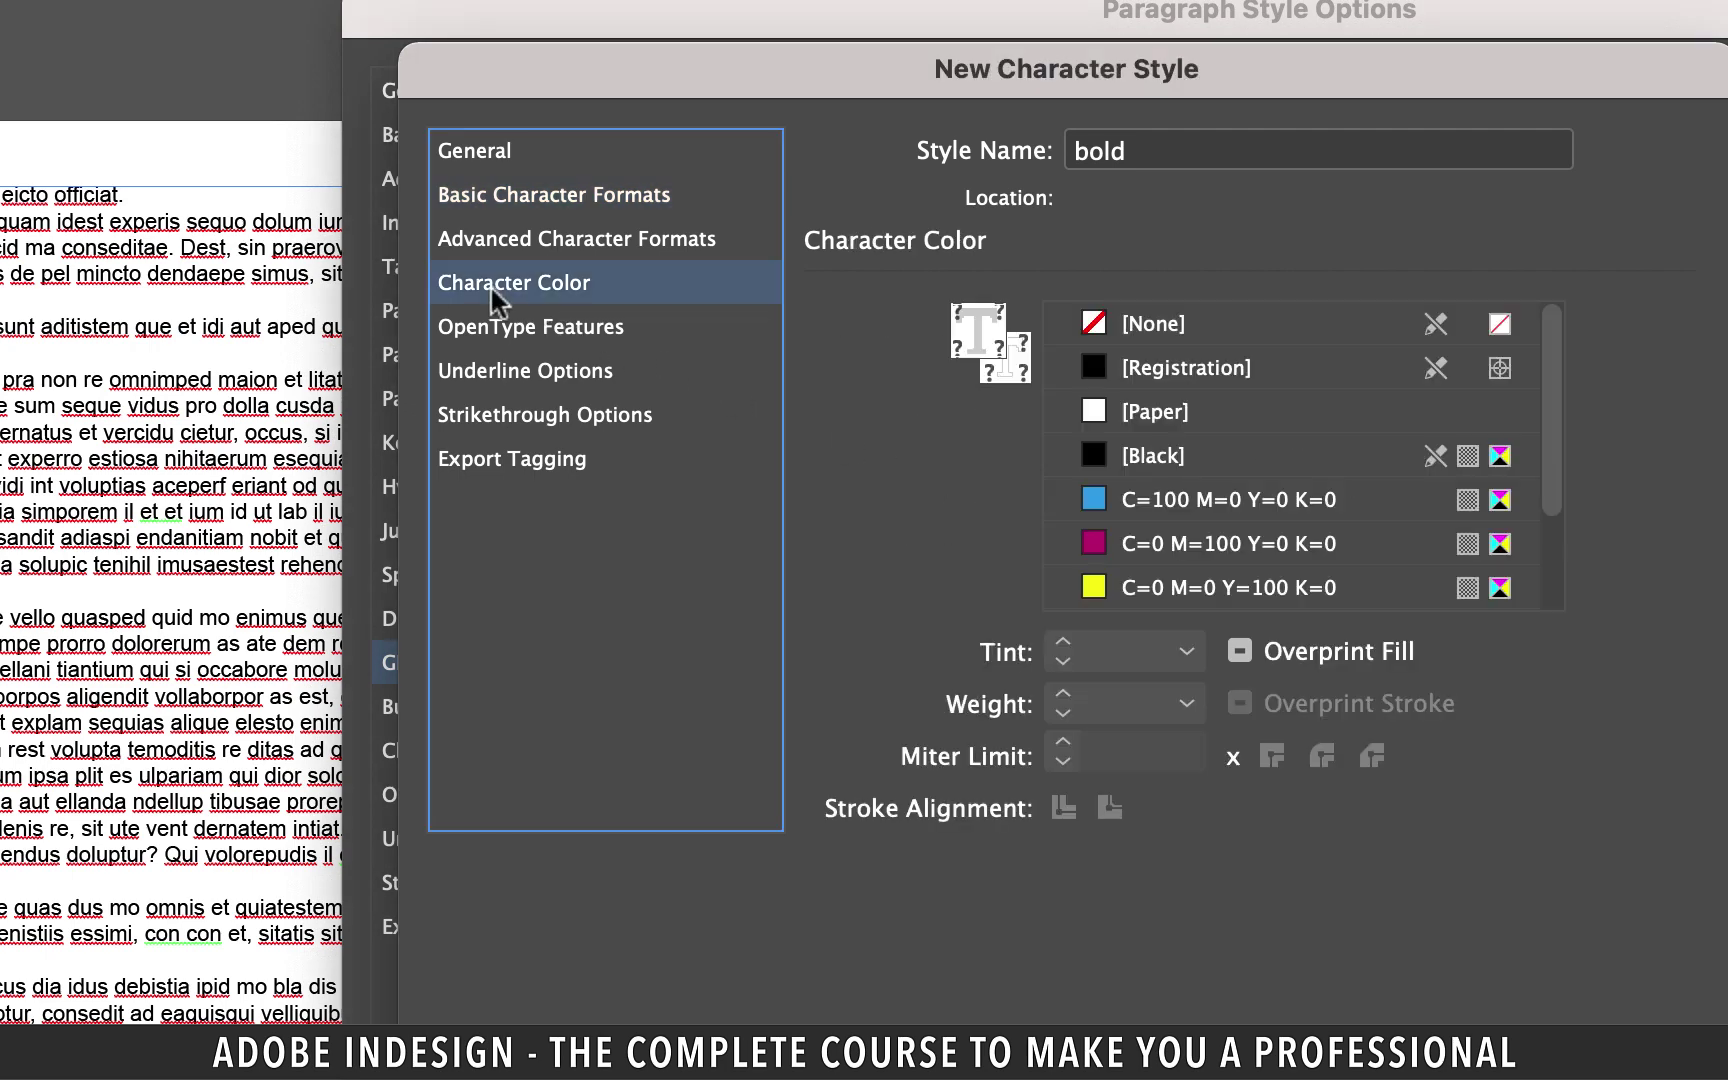
{"action": "key", "text": "Return"}
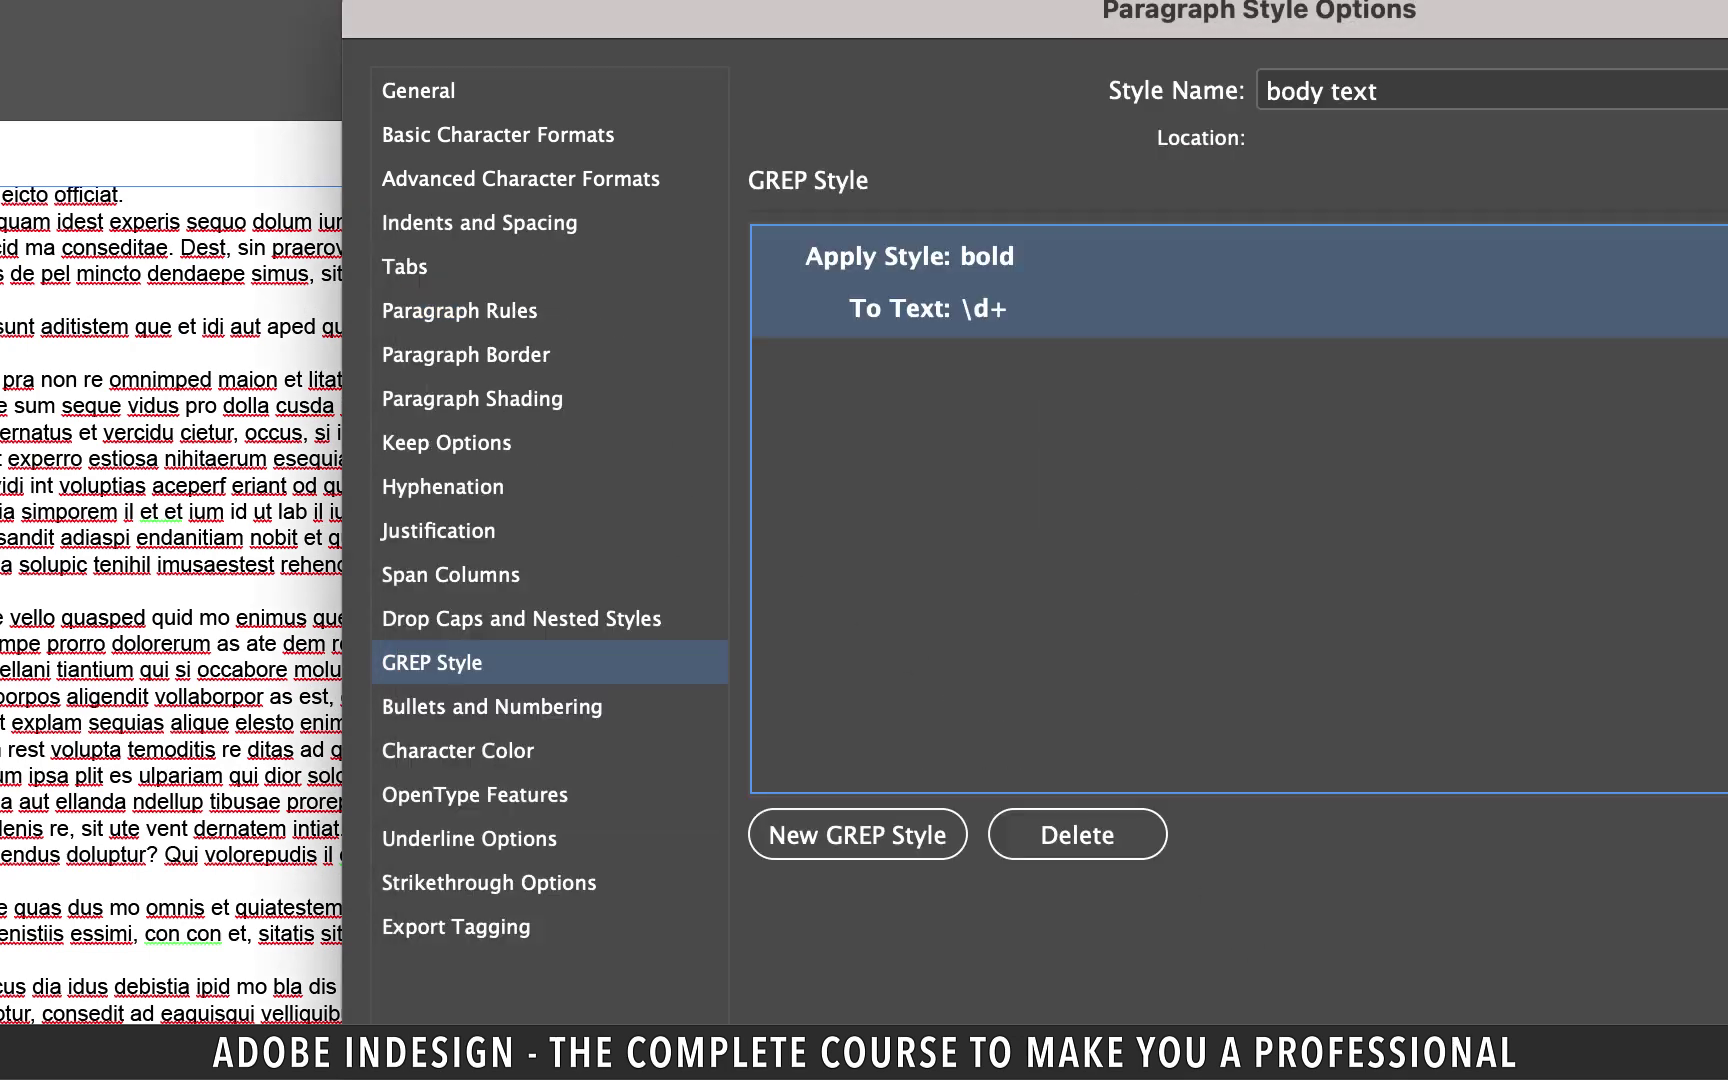
Change the GREP rule's To Text pattern from \d+ to 'automatic' and confirm.
{"action": "left_click", "coordinate": [1003, 308]}
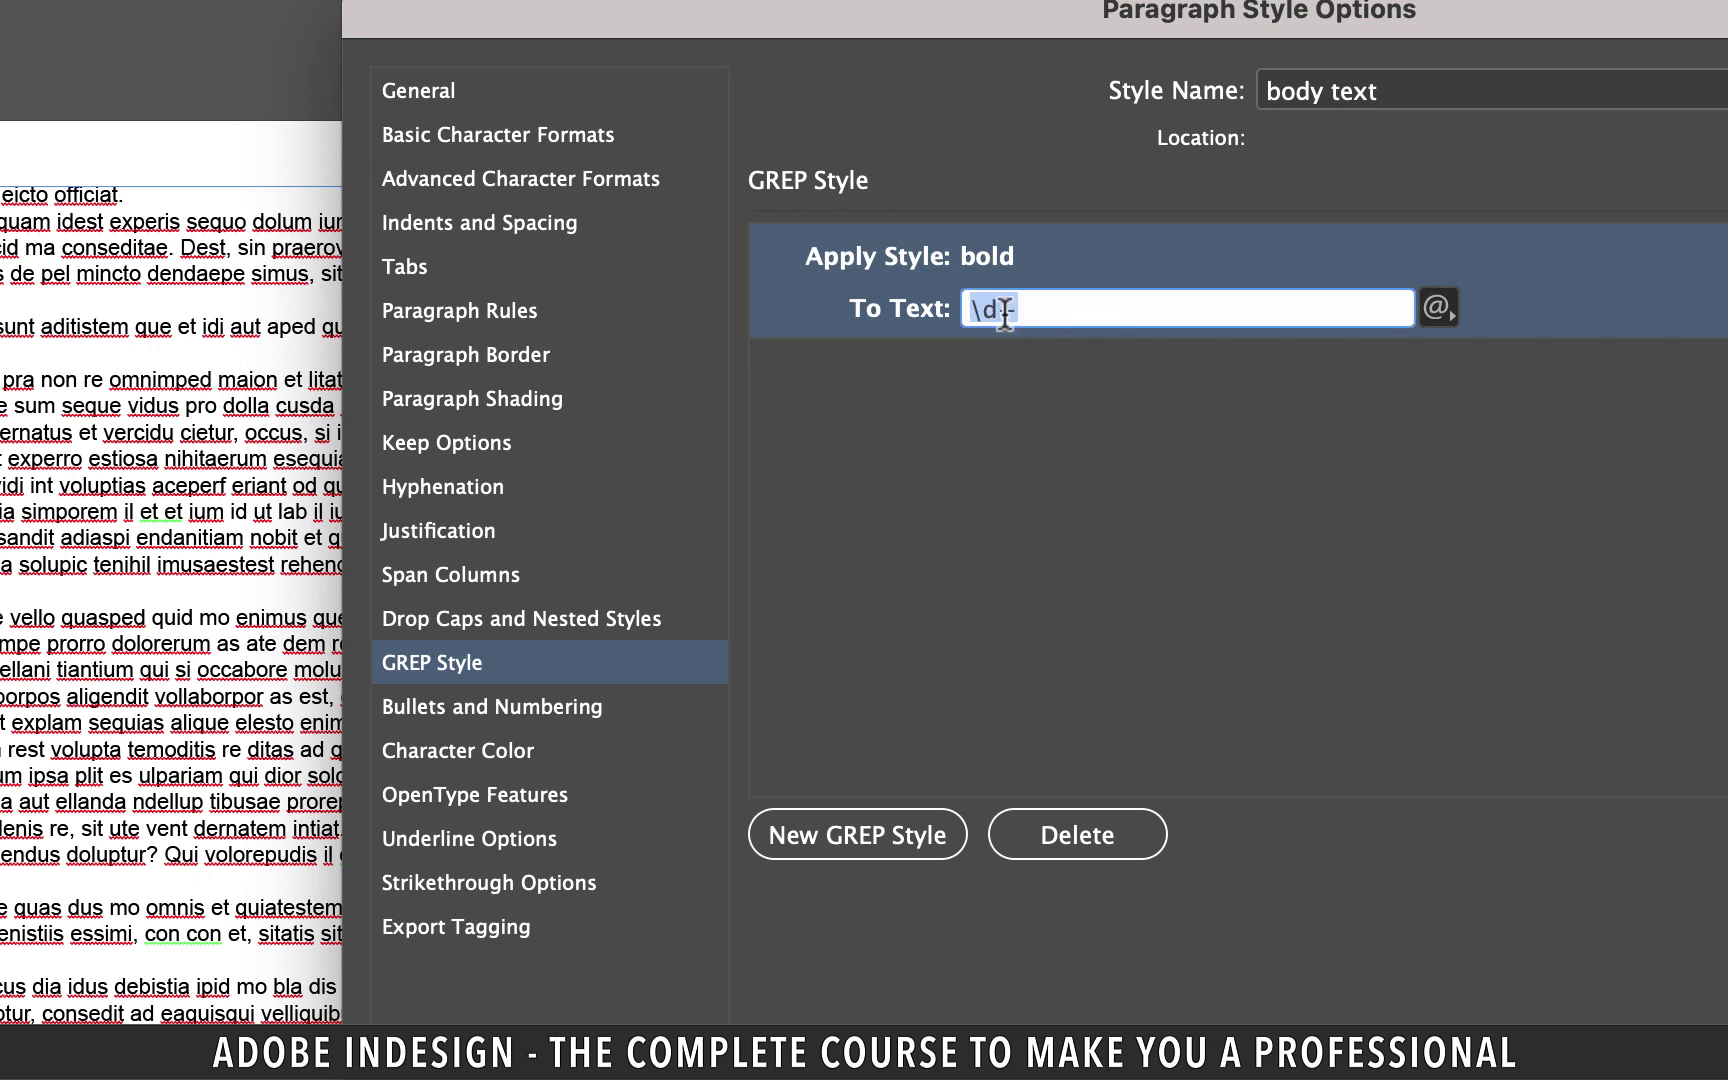
{"action": "type", "text": "automatic"}
{"action": "left_click", "coordinate": [1181, 473]}
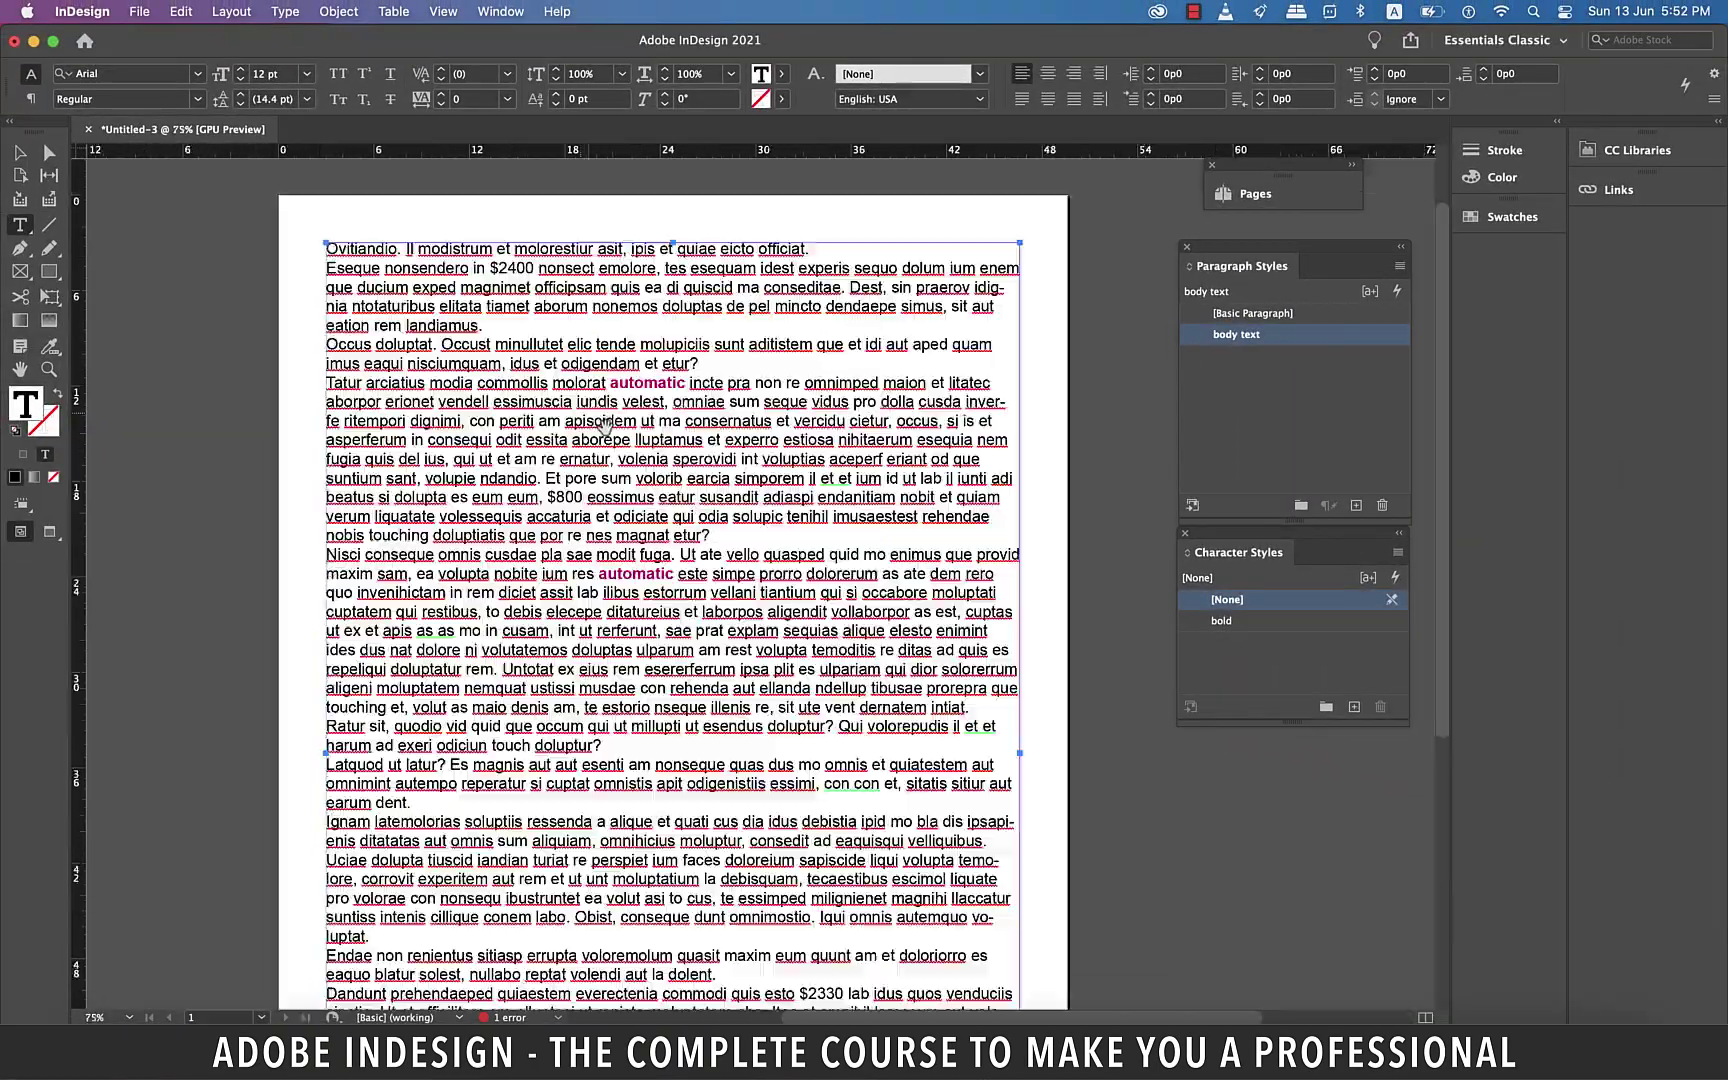
Wrap the phrase 'odit essita aborepe' in curly quotation marks “ and ”.
{"action": "type", "text": "“"}
{"action": "key", "text": "super+equal"}
{"action": "scroll", "coordinate": [467, 408], "scroll_direction": "left", "scroll_amount": 2}
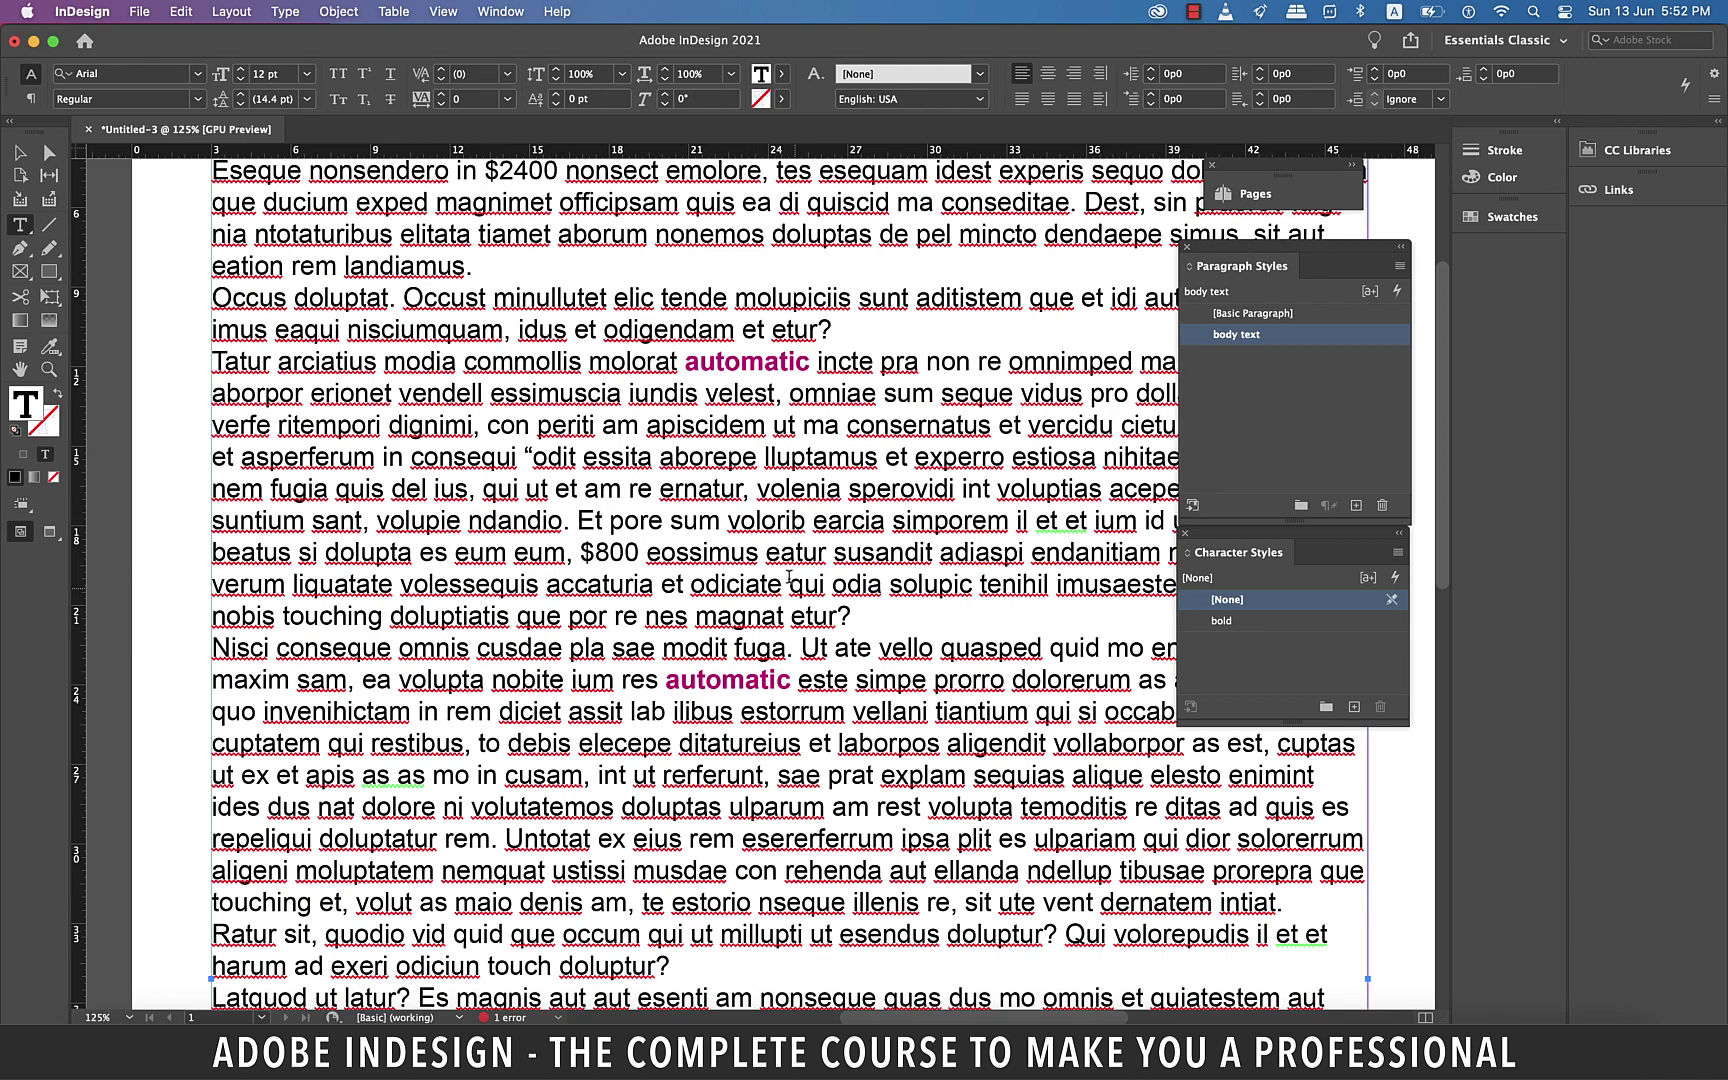
{"action": "type", "text": "”"}
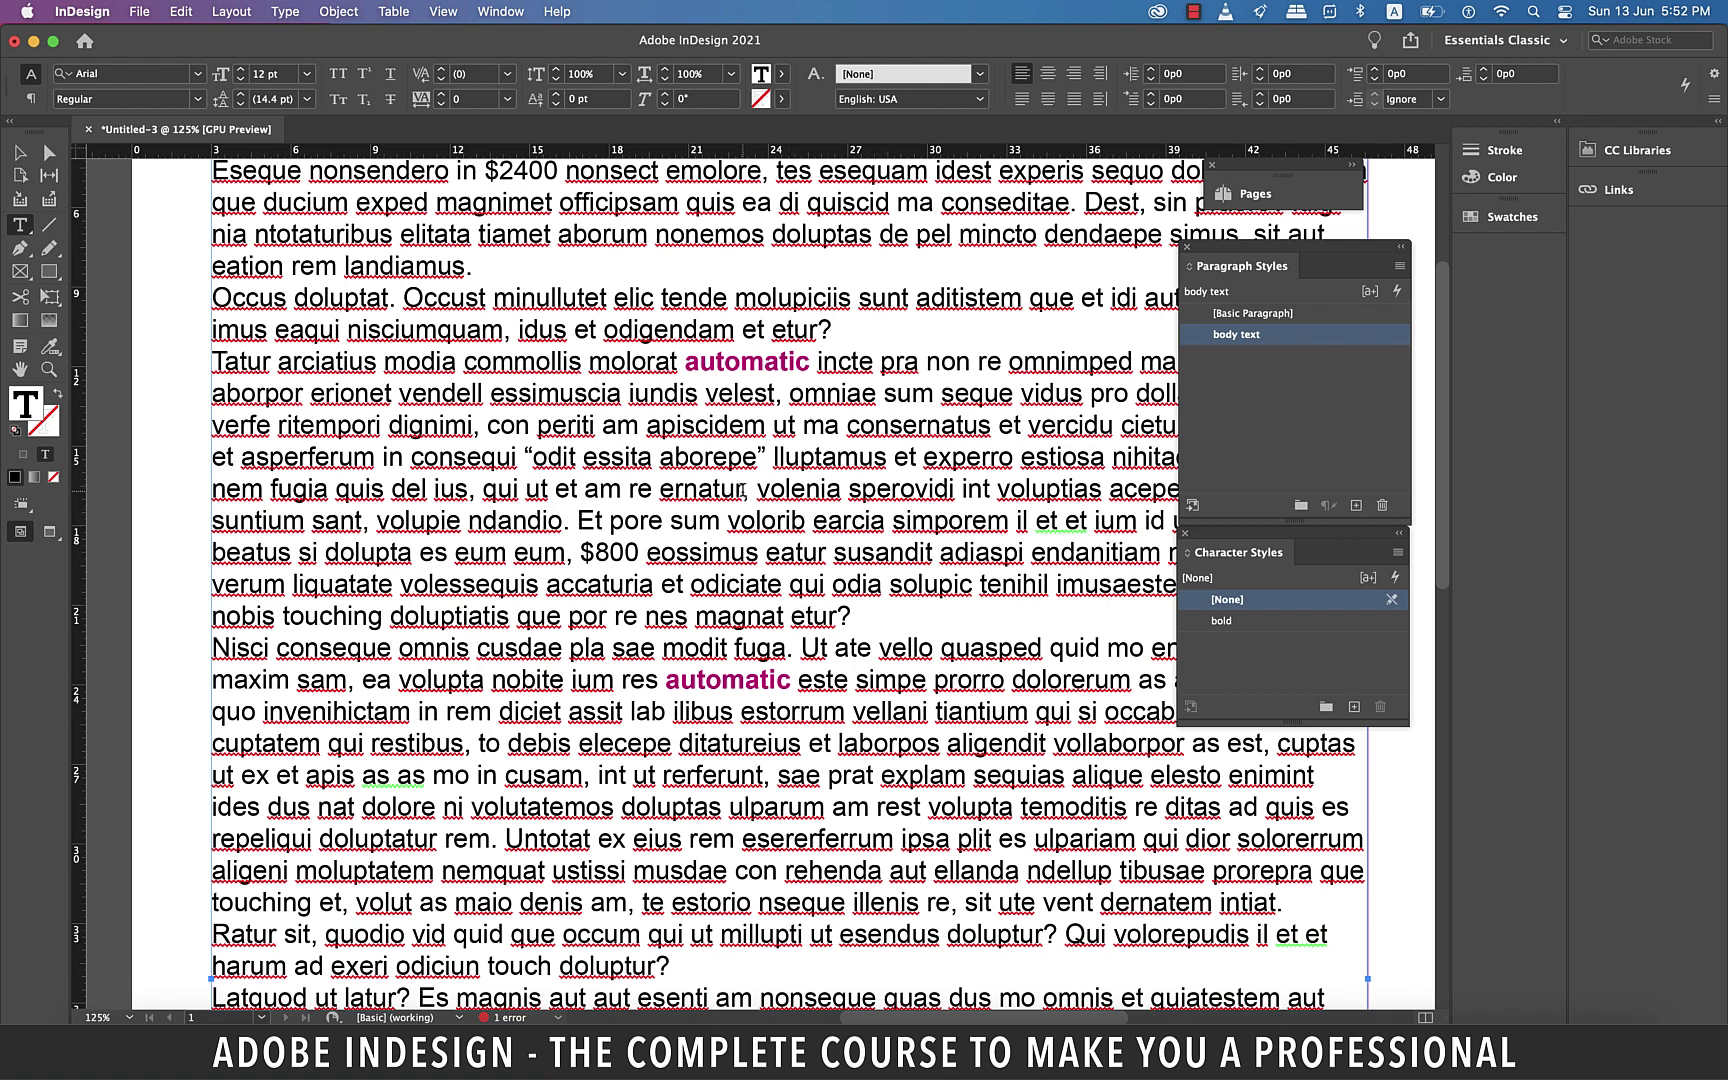
{"action": "left_click", "coordinate": [743, 490]}
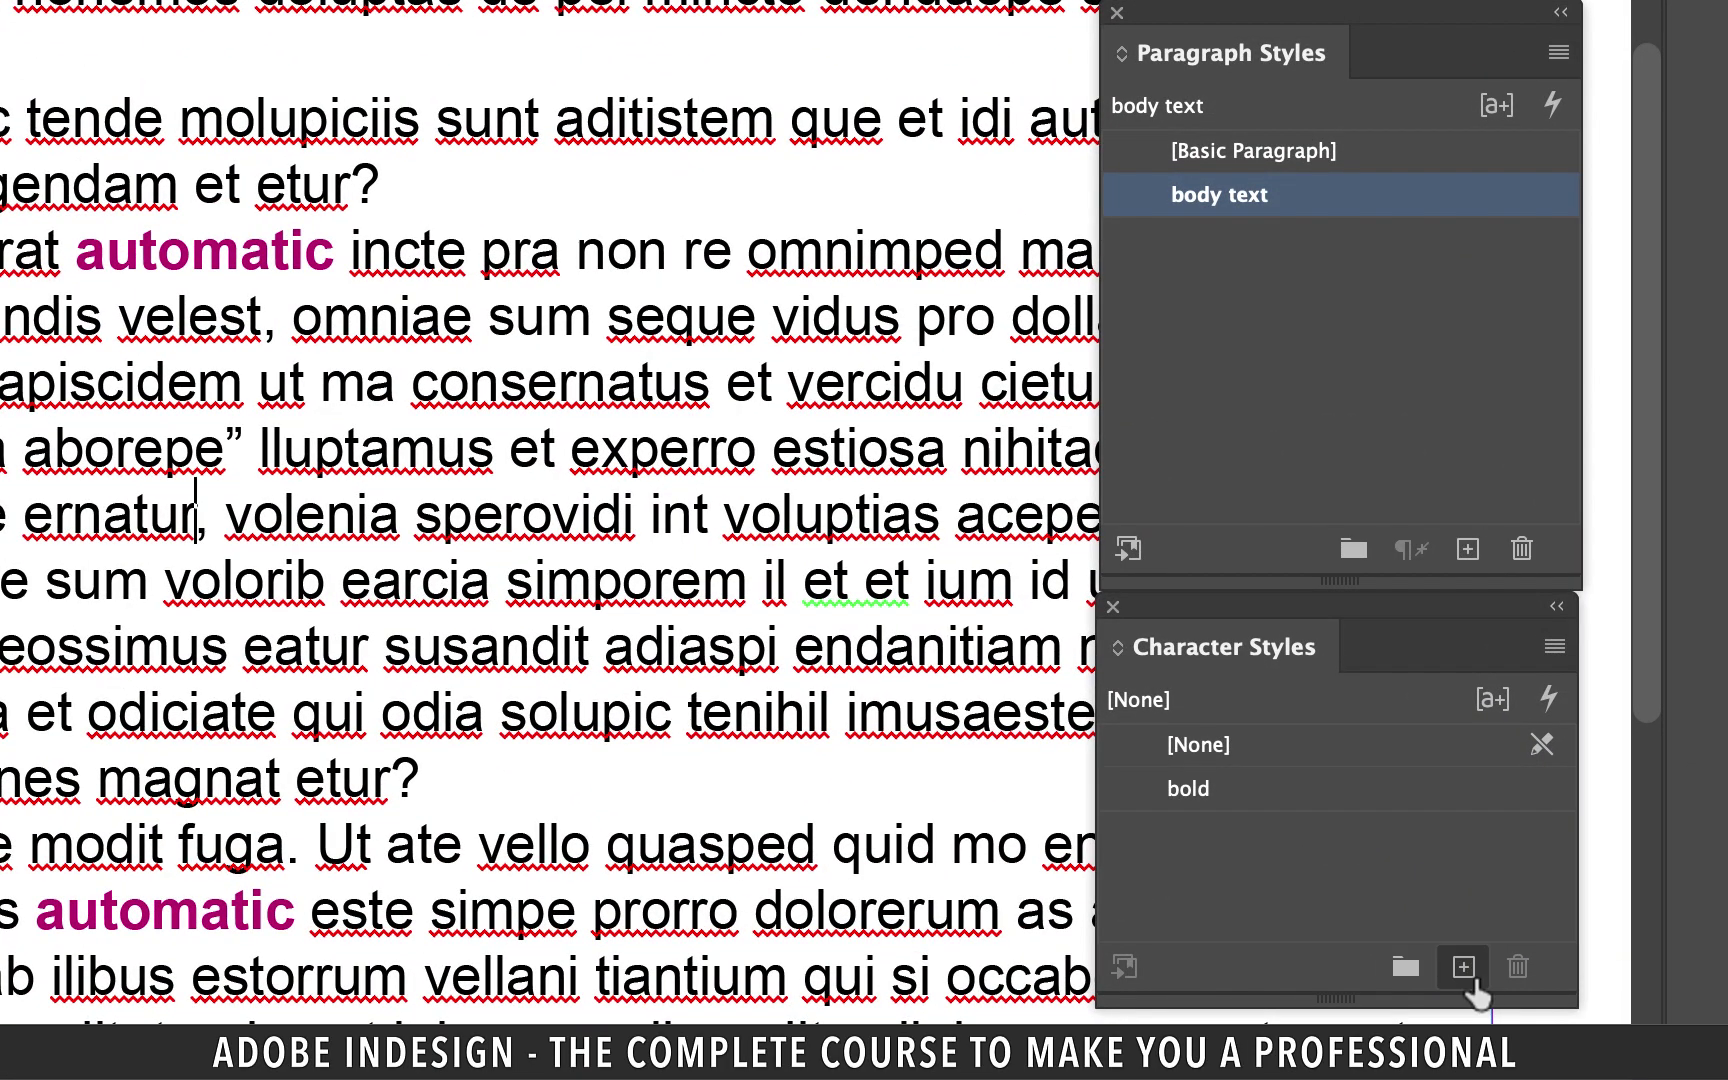
Create a new character style named 'quotation' set in Futura Medium Italic.
{"action": "left_click", "coordinate": [1465, 967]}
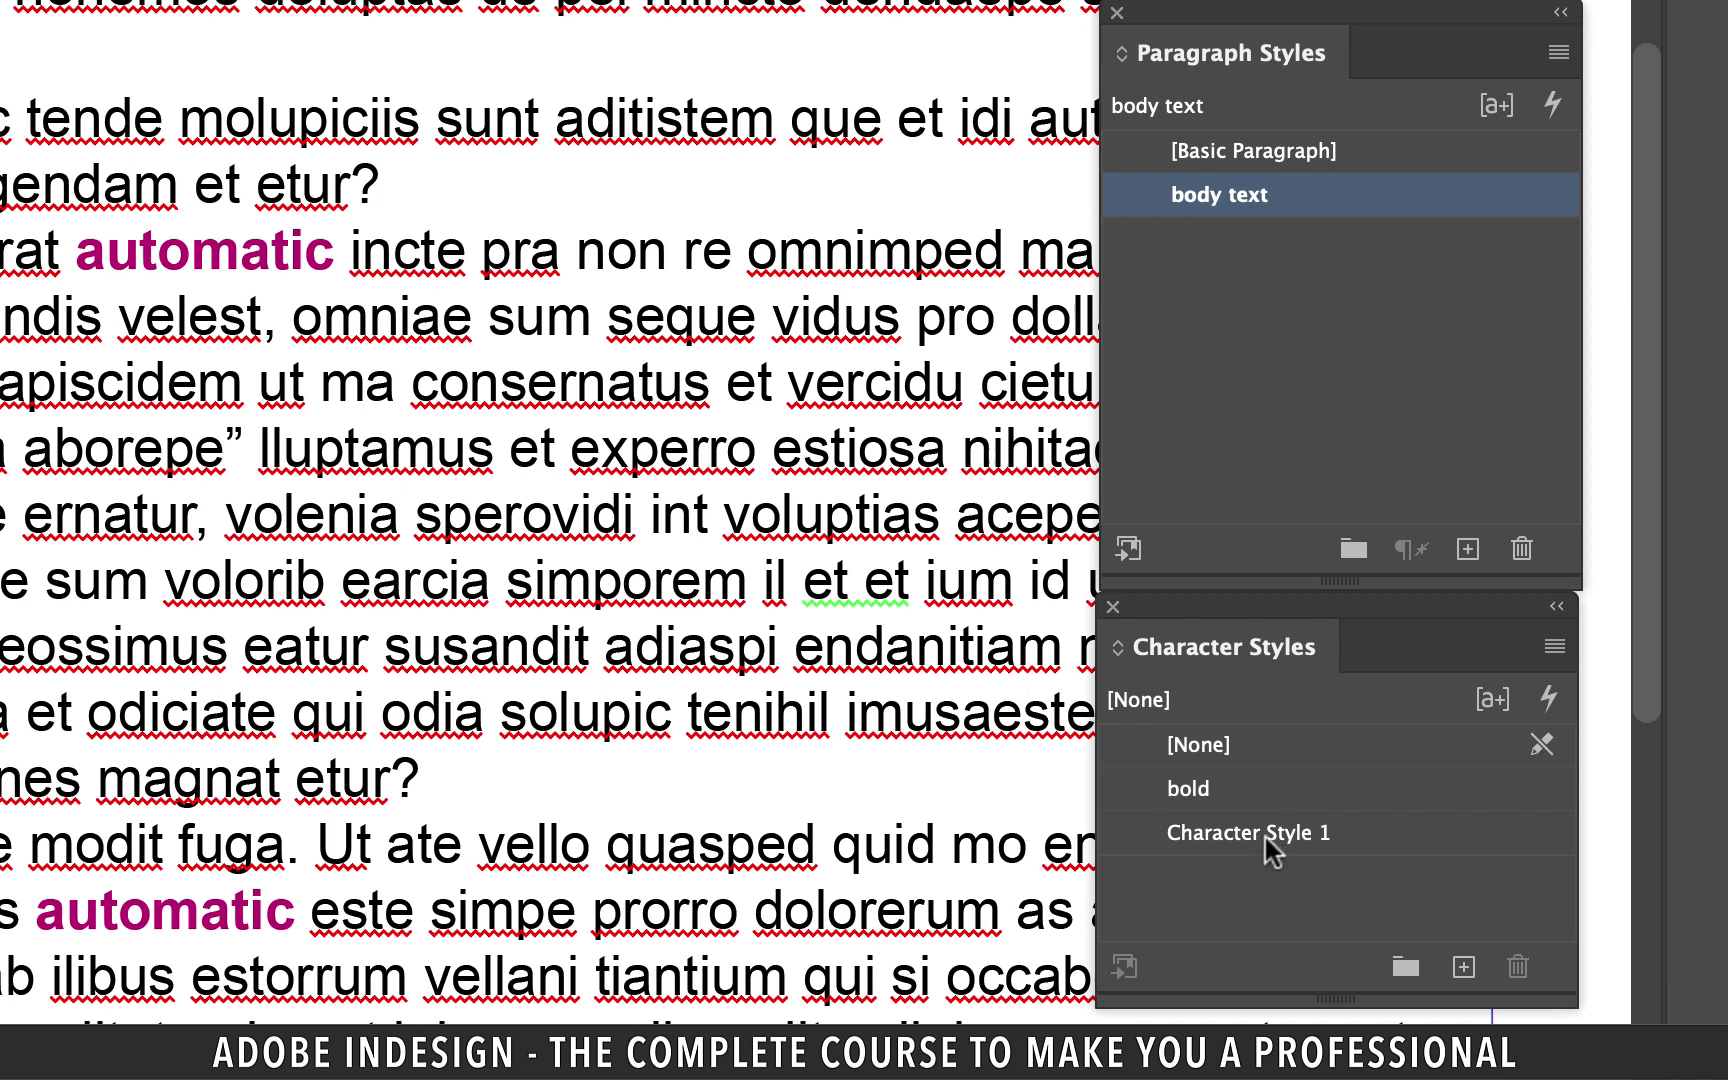
{"action": "double_click", "coordinate": [1128, 836]}
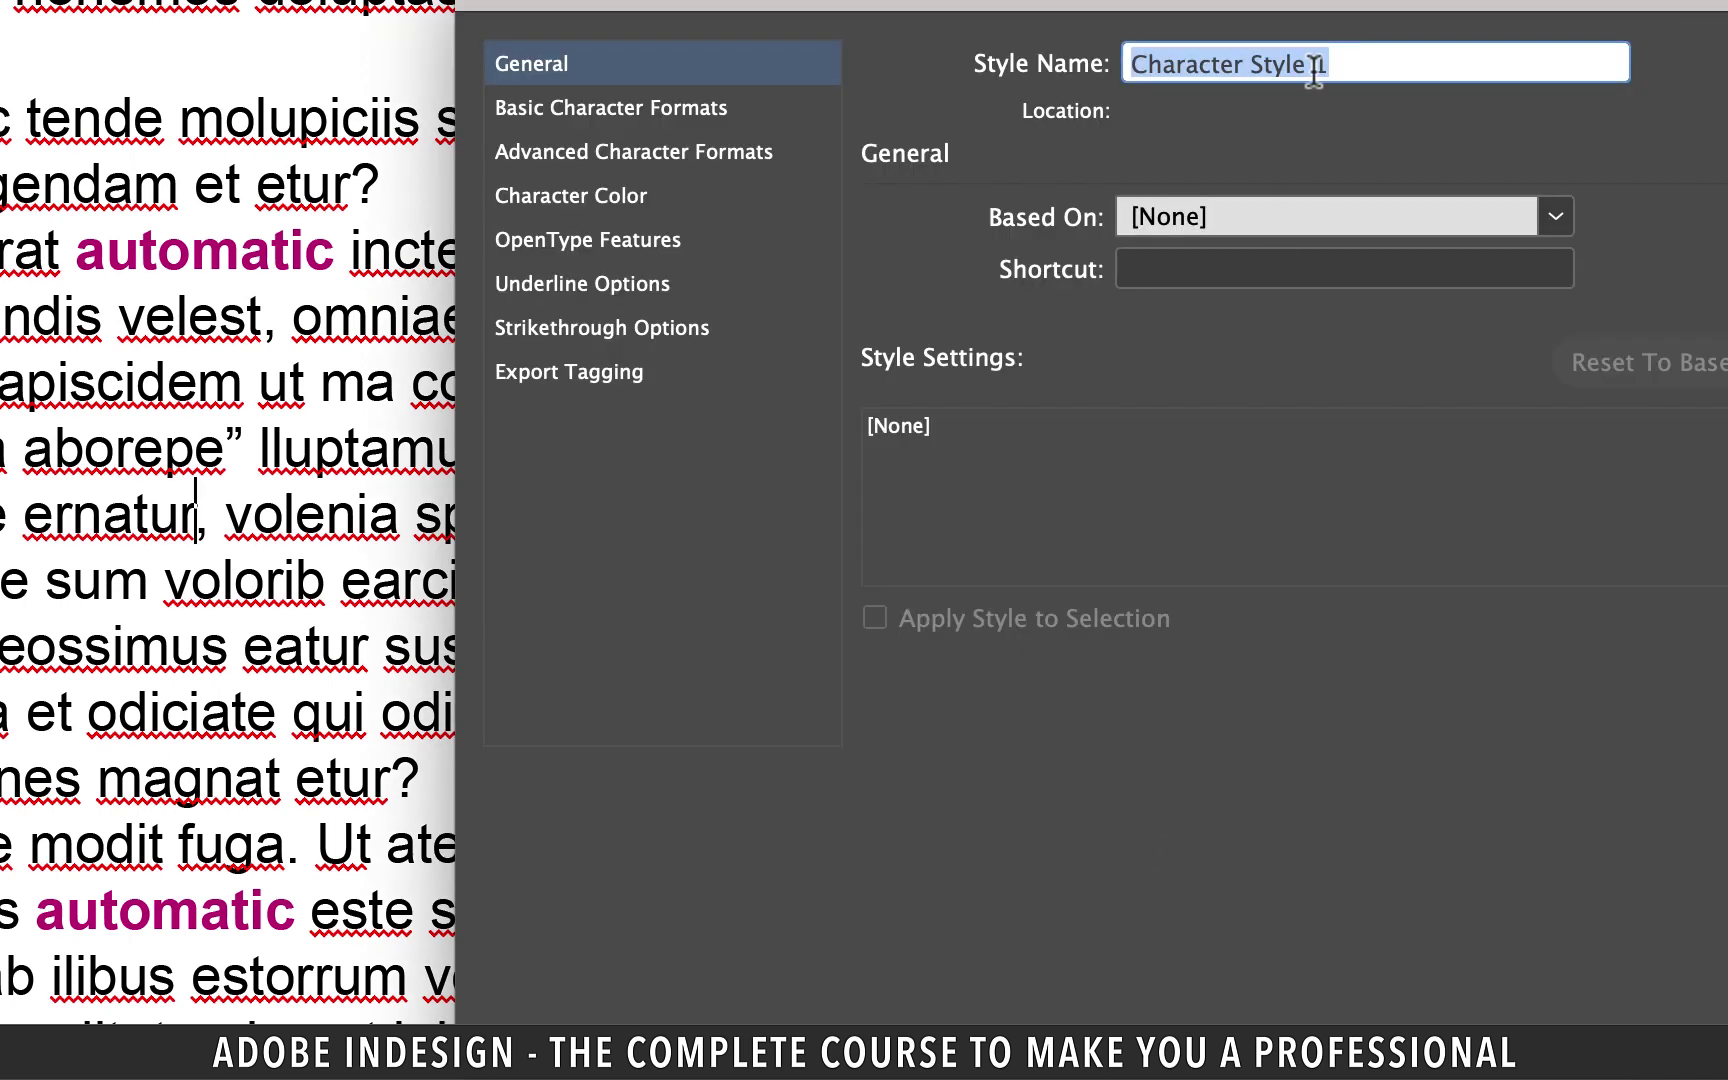
{"action": "type", "text": "quotation"}
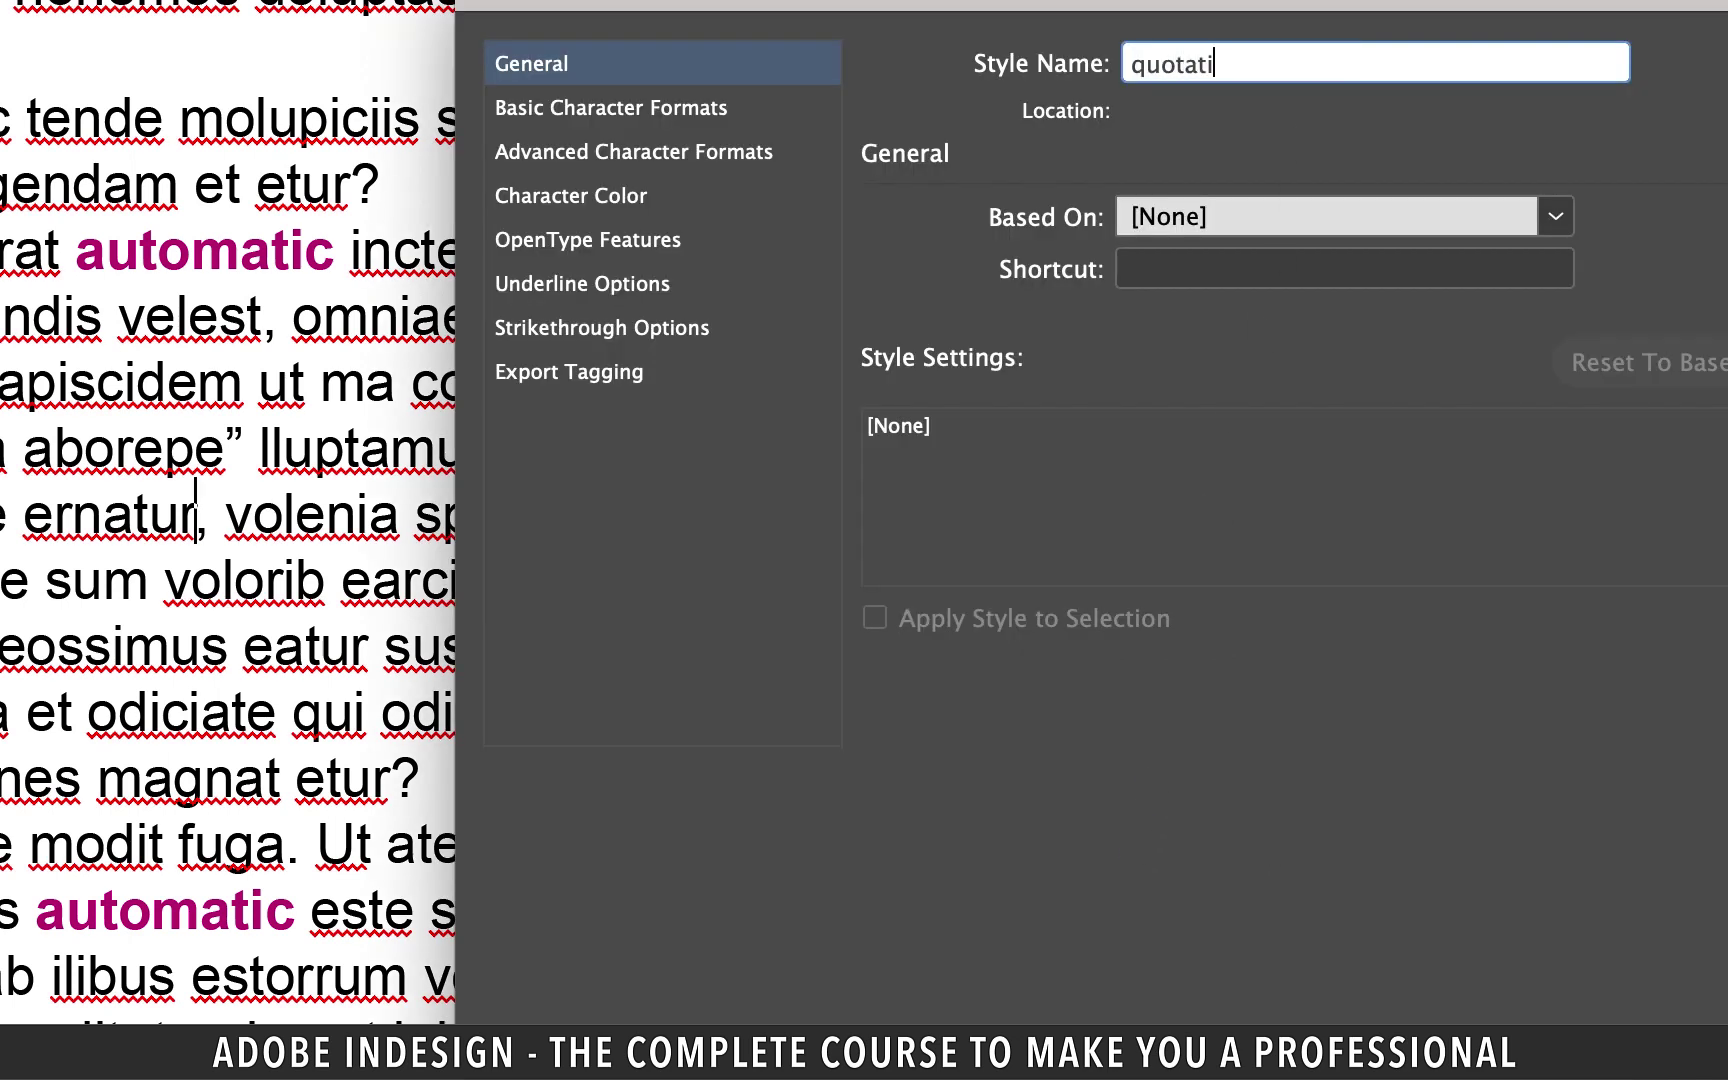
{"action": "left_click", "coordinate": [634, 107]}
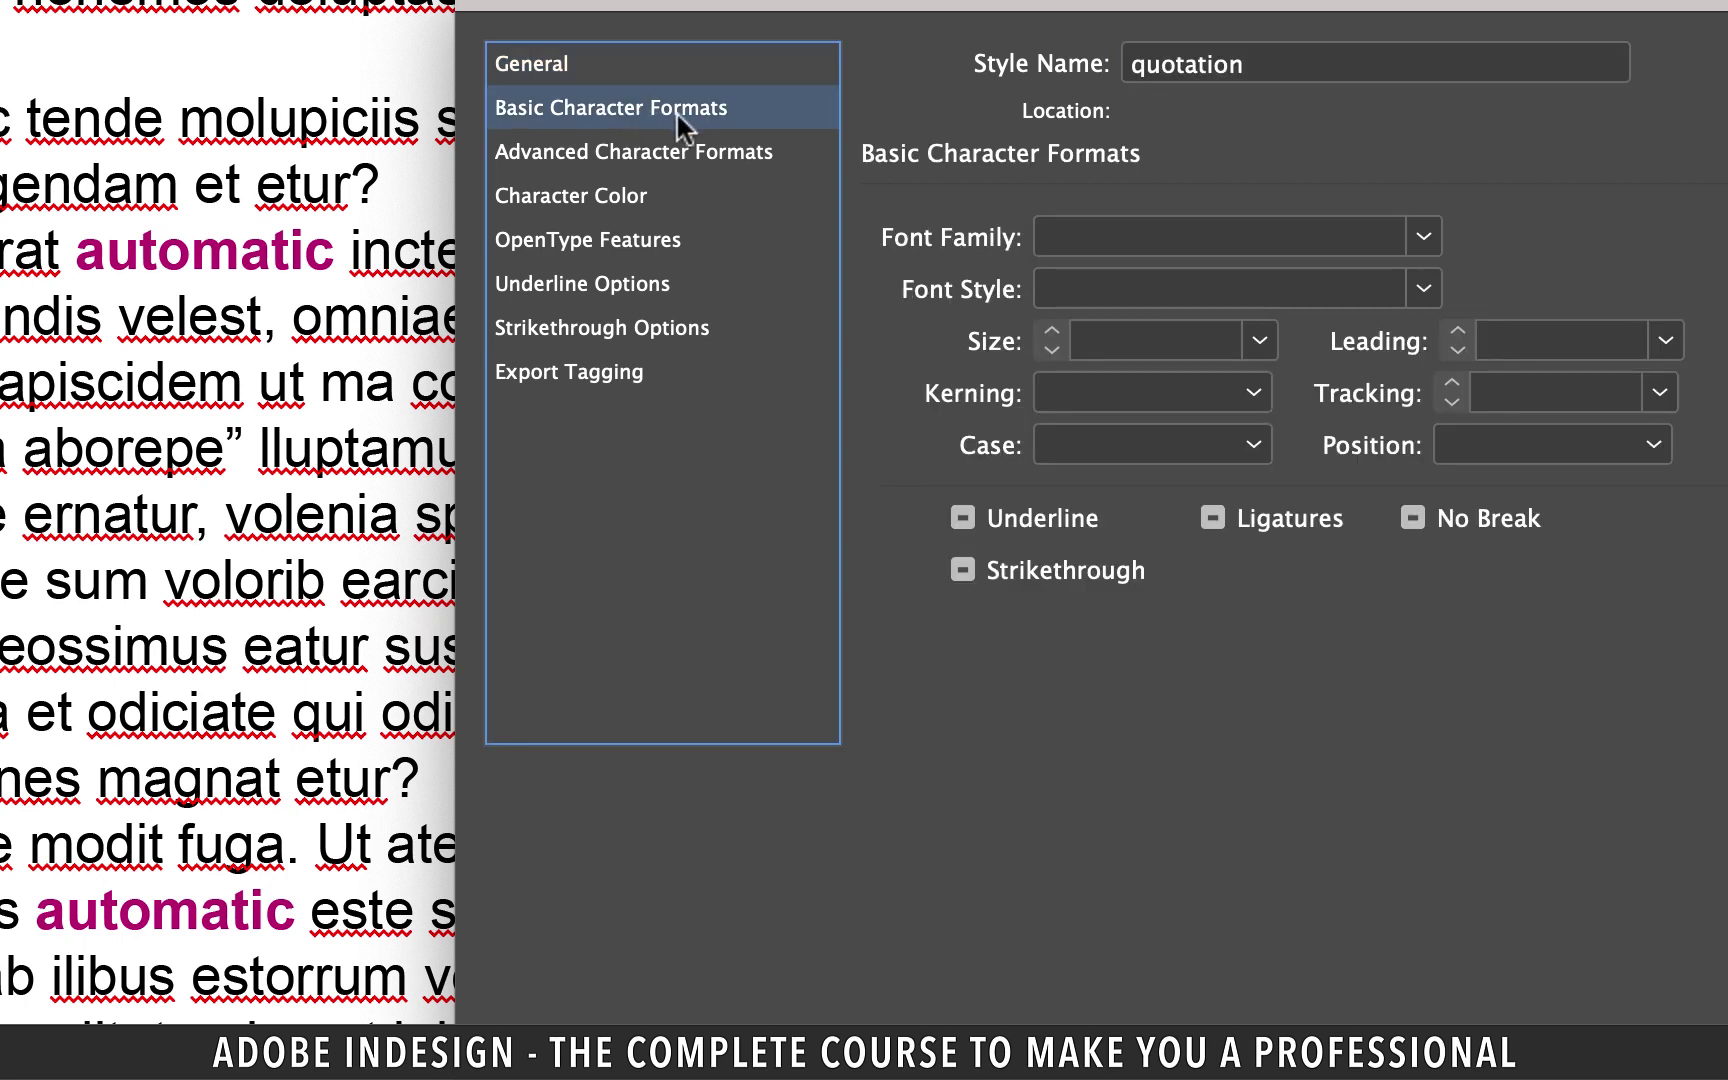
{"action": "left_click", "coordinate": [1376, 242]}
{"action": "type", "text": "Futura"}
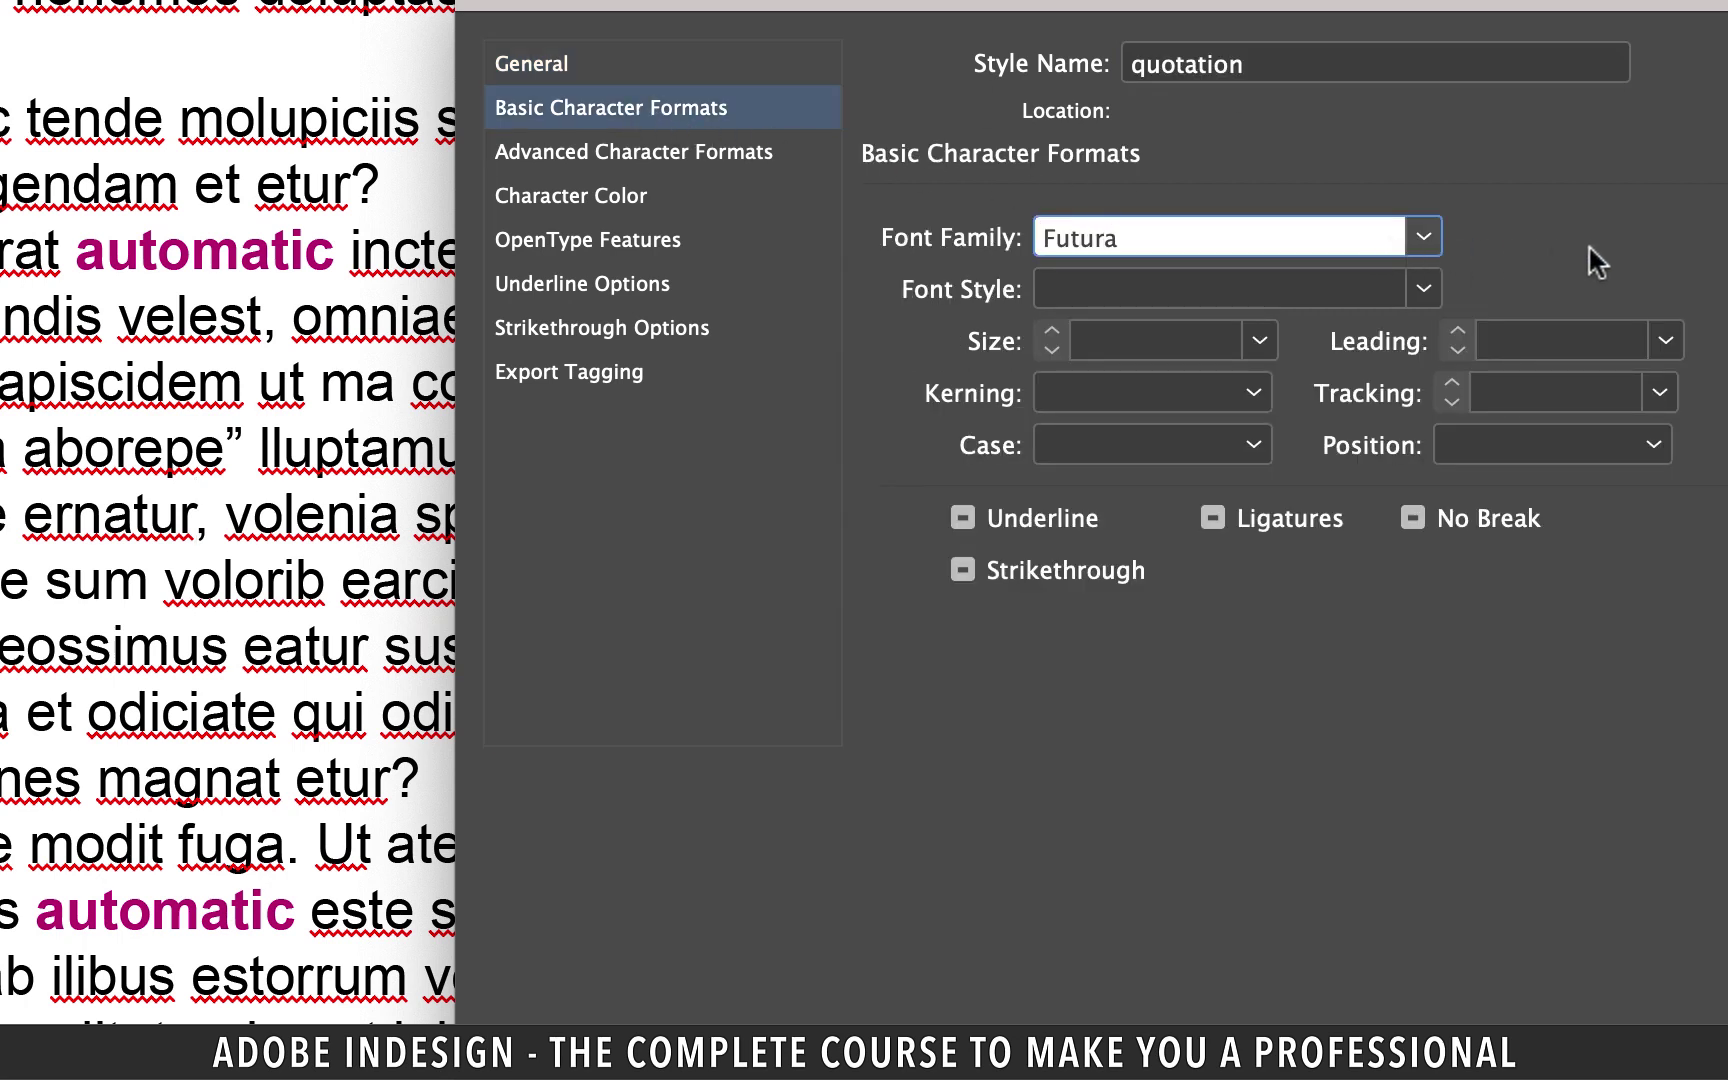
{"action": "key", "text": "Tab"}
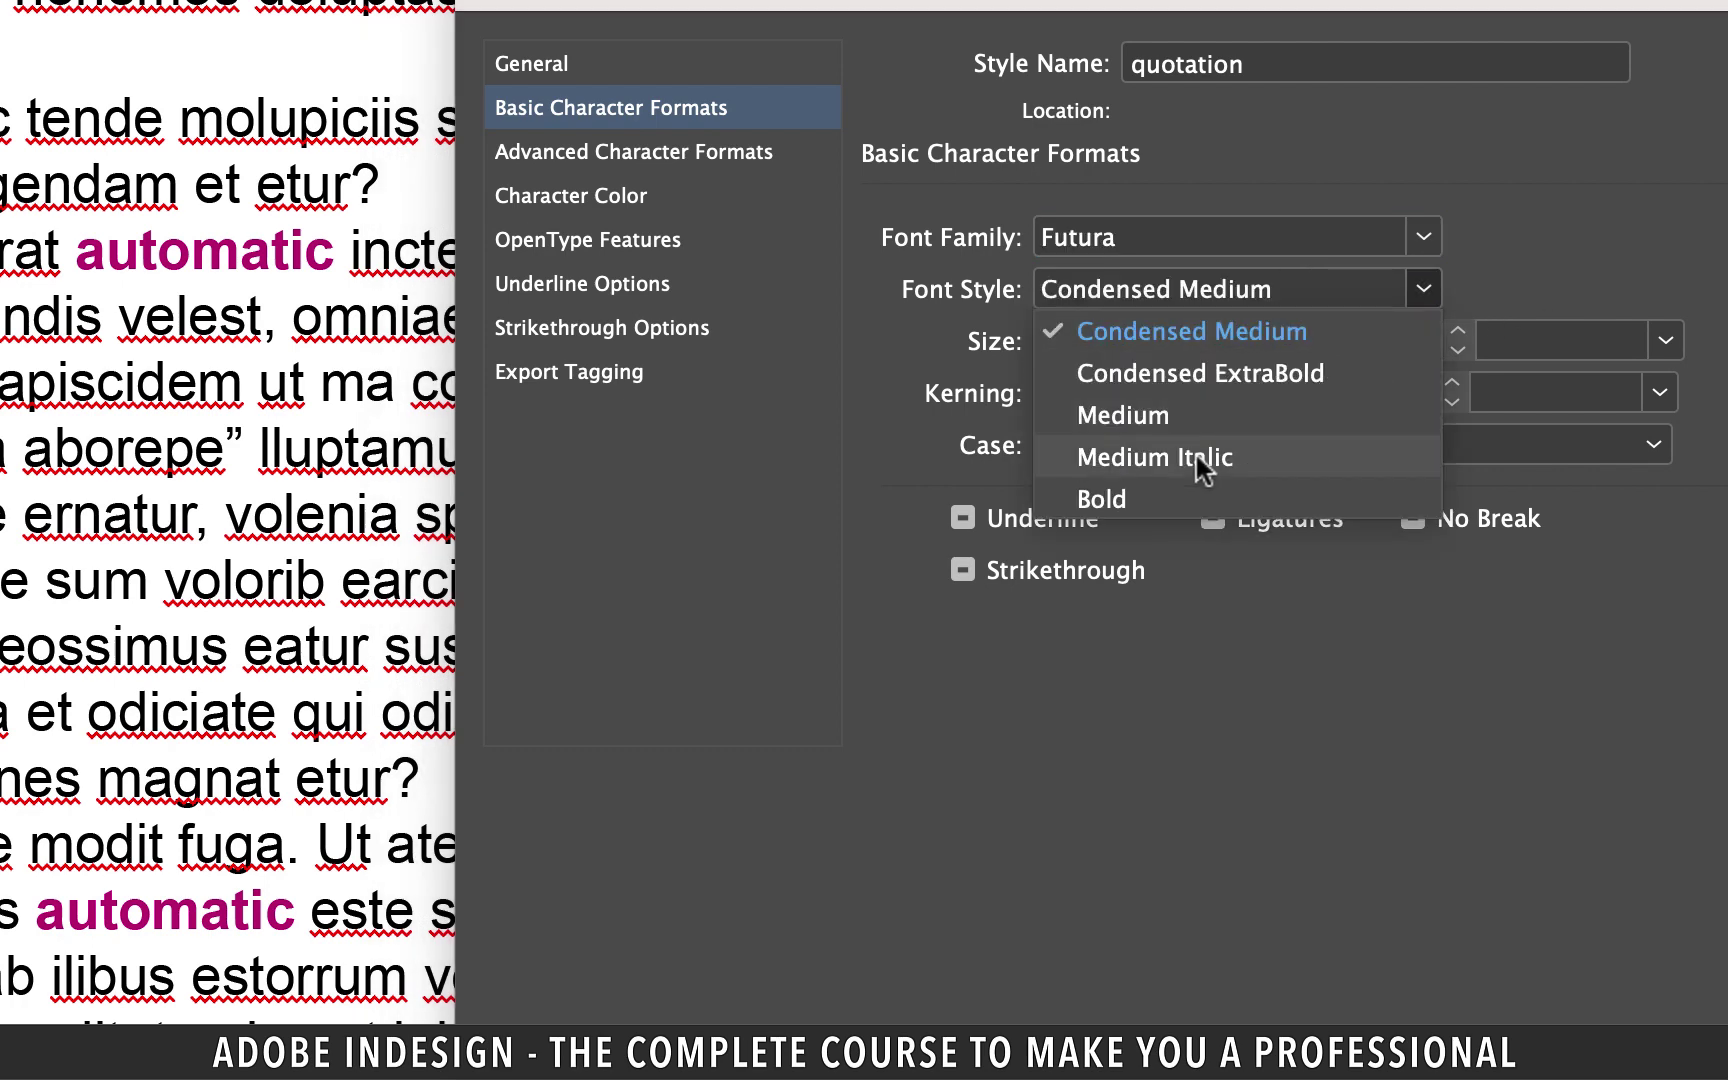
{"action": "left_click", "coordinate": [1199, 460]}
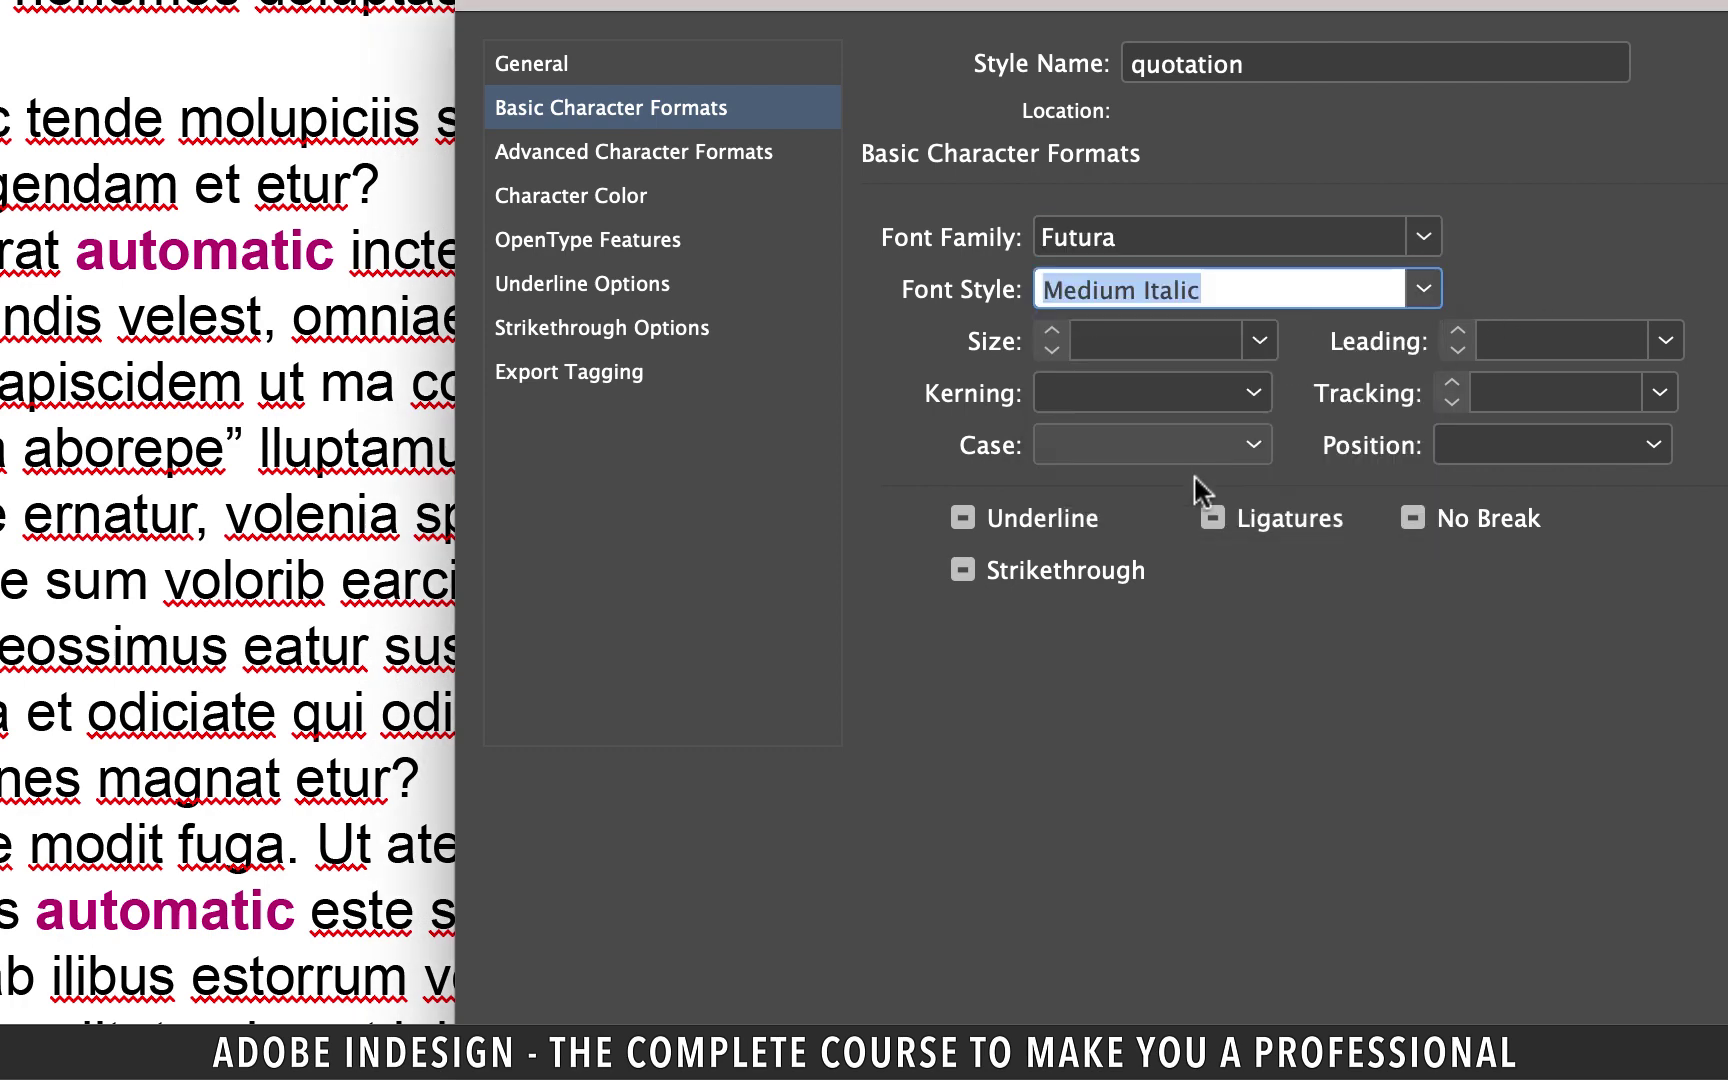
Give the quotation style a green character colour.
{"action": "left_click", "coordinate": [590, 196]}
{"action": "scroll", "coordinate": [1250, 455], "scroll_direction": "down", "scroll_amount": 2}
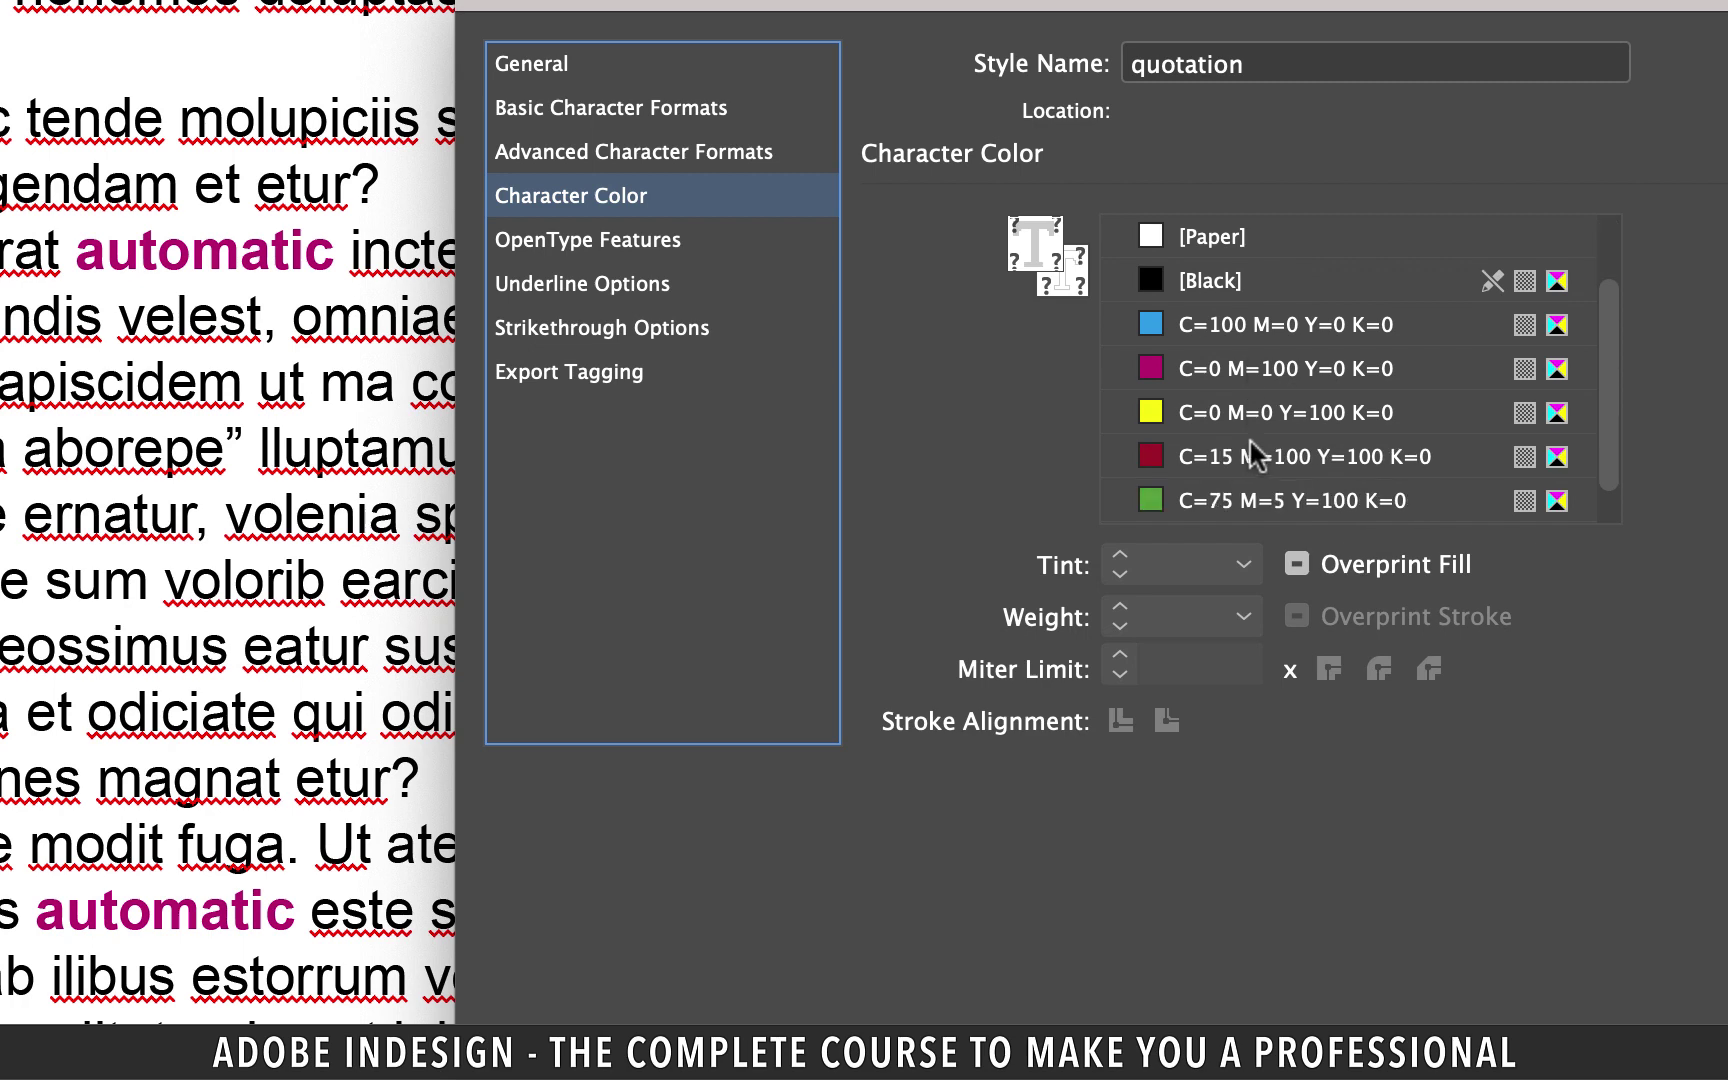
{"action": "left_click", "coordinate": [1165, 501]}
{"action": "scroll", "coordinate": [1165, 505], "scroll_direction": "up", "scroll_amount": 1}
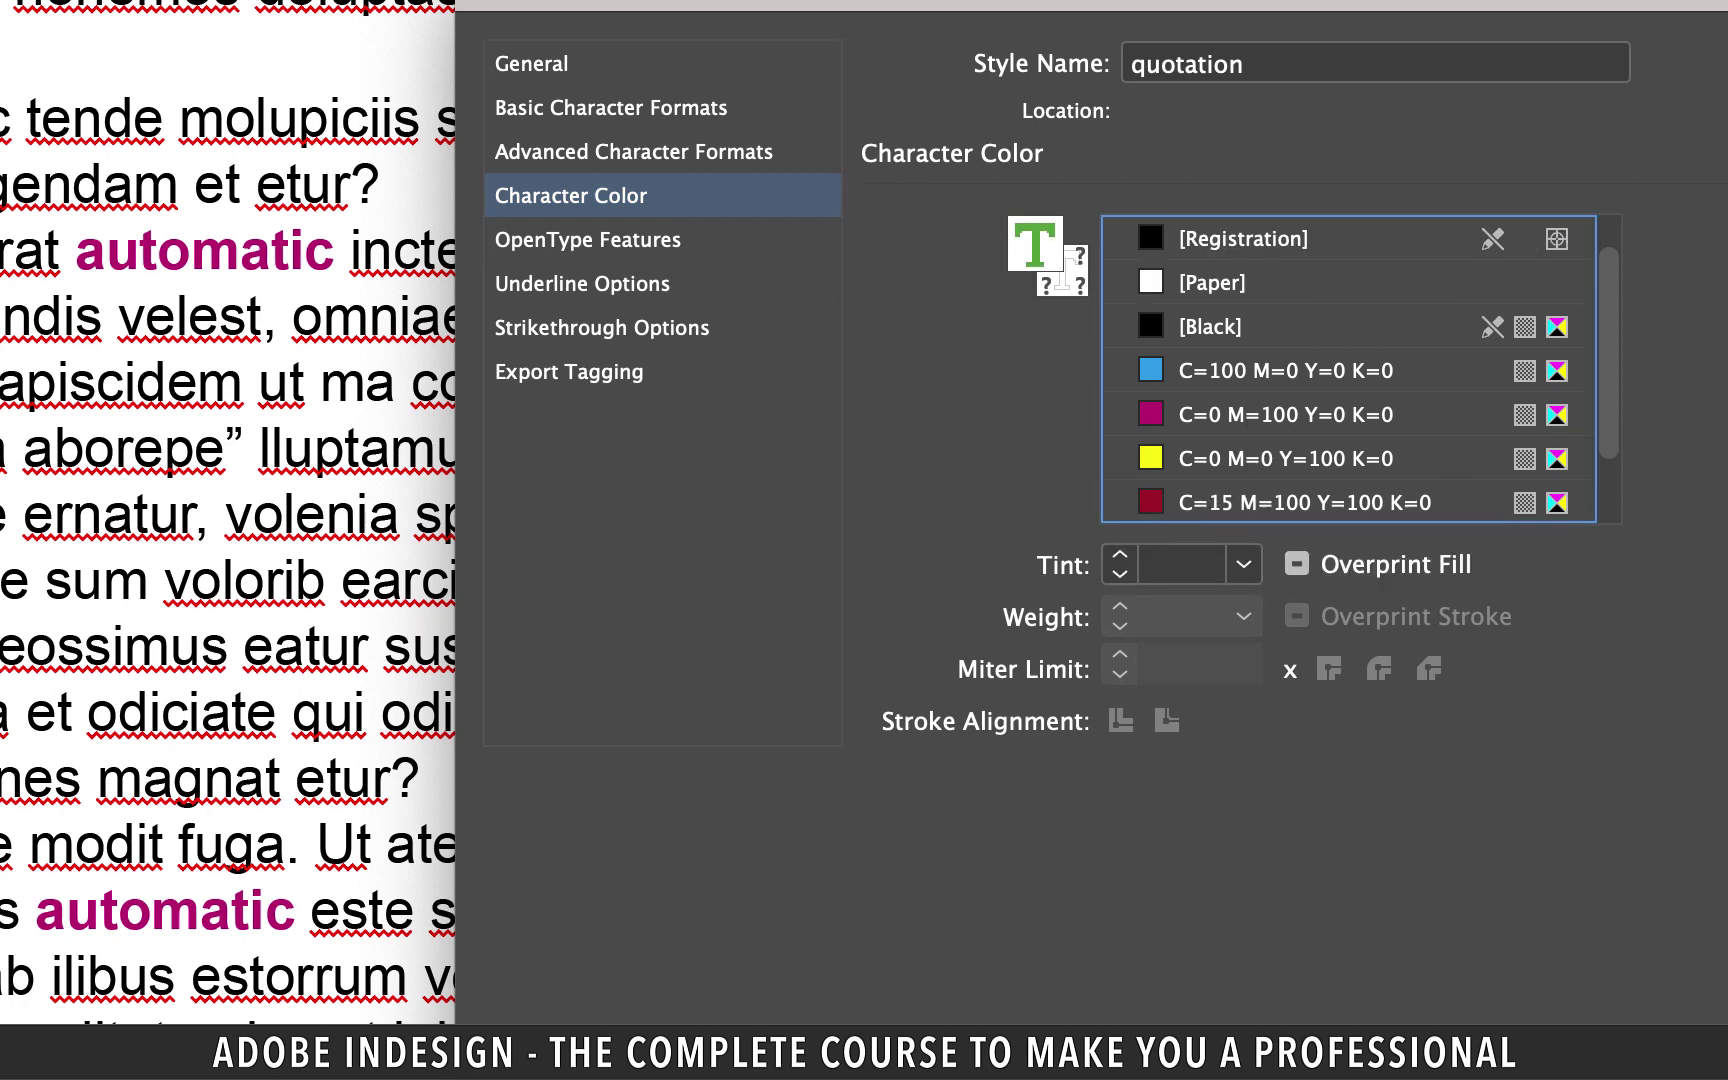
Confirm the quotation style, then add a second body text GREP rule applying quotation.
{"action": "key", "text": "Return"}
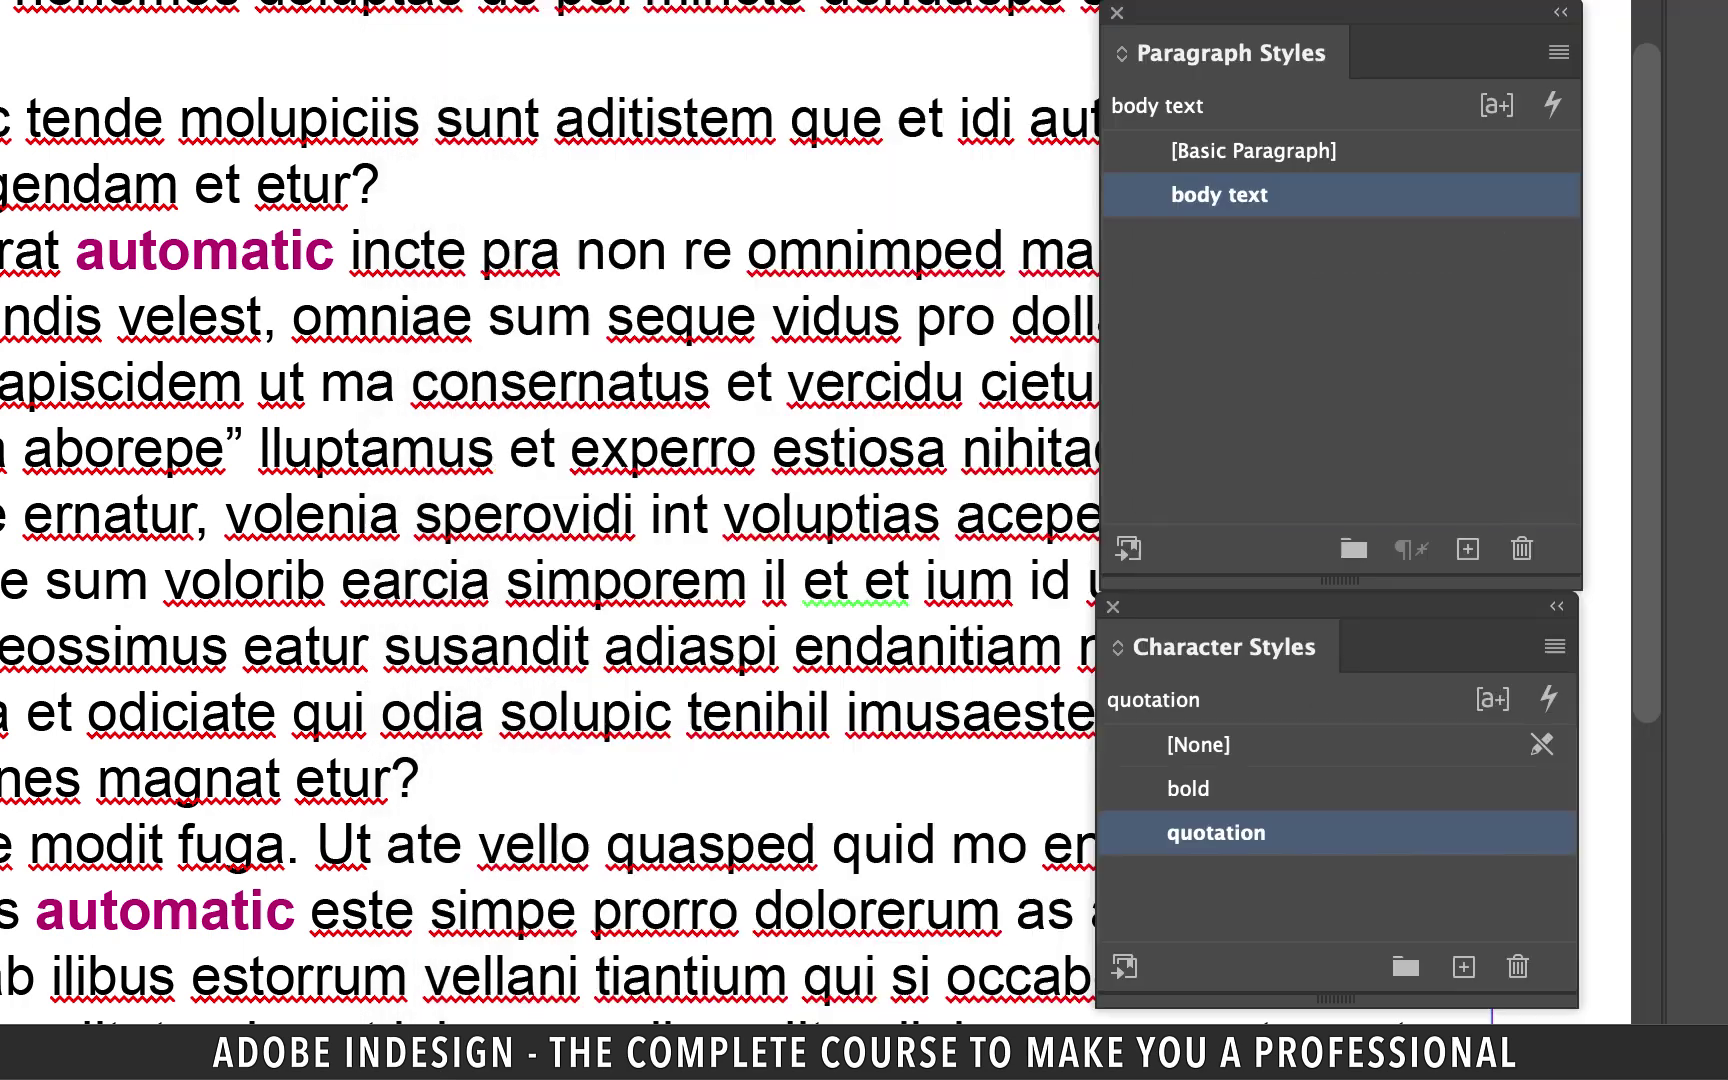
{"action": "double_click", "coordinate": [1143, 197]}
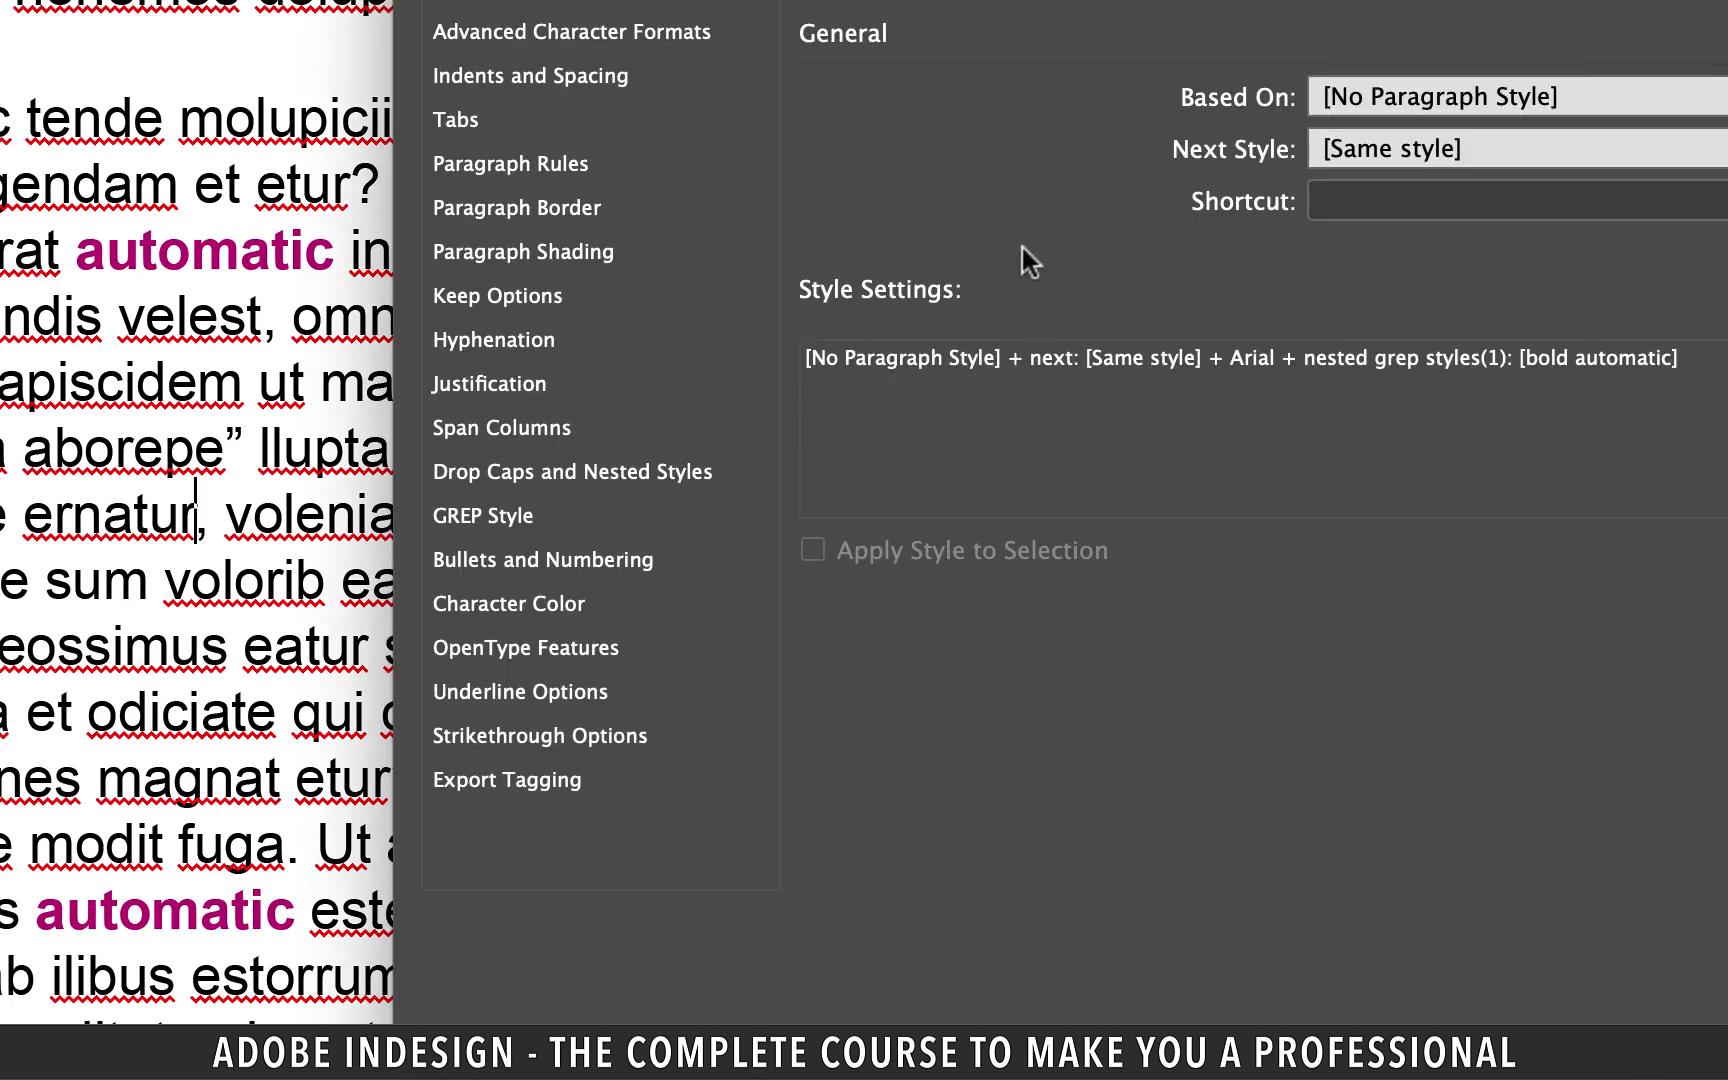
{"action": "left_click", "coordinate": [474, 520]}
{"action": "left_click", "coordinate": [915, 688]}
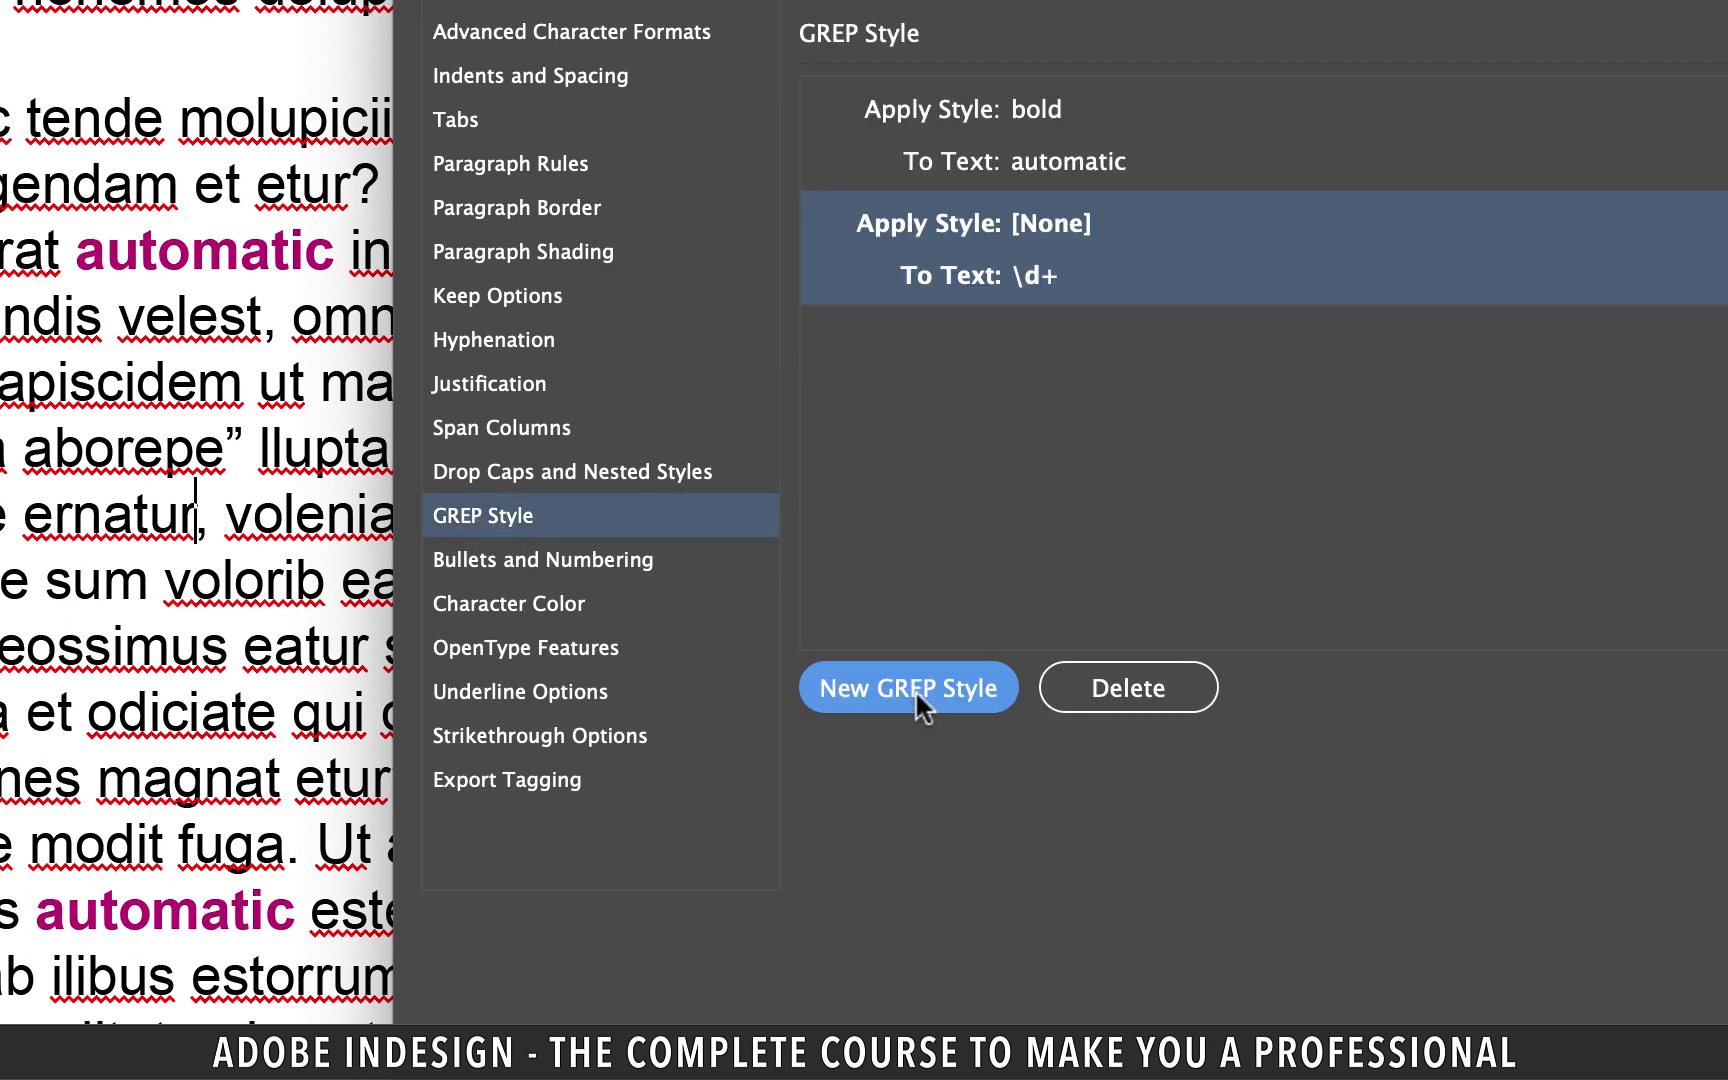
{"action": "left_click", "coordinate": [1066, 225]}
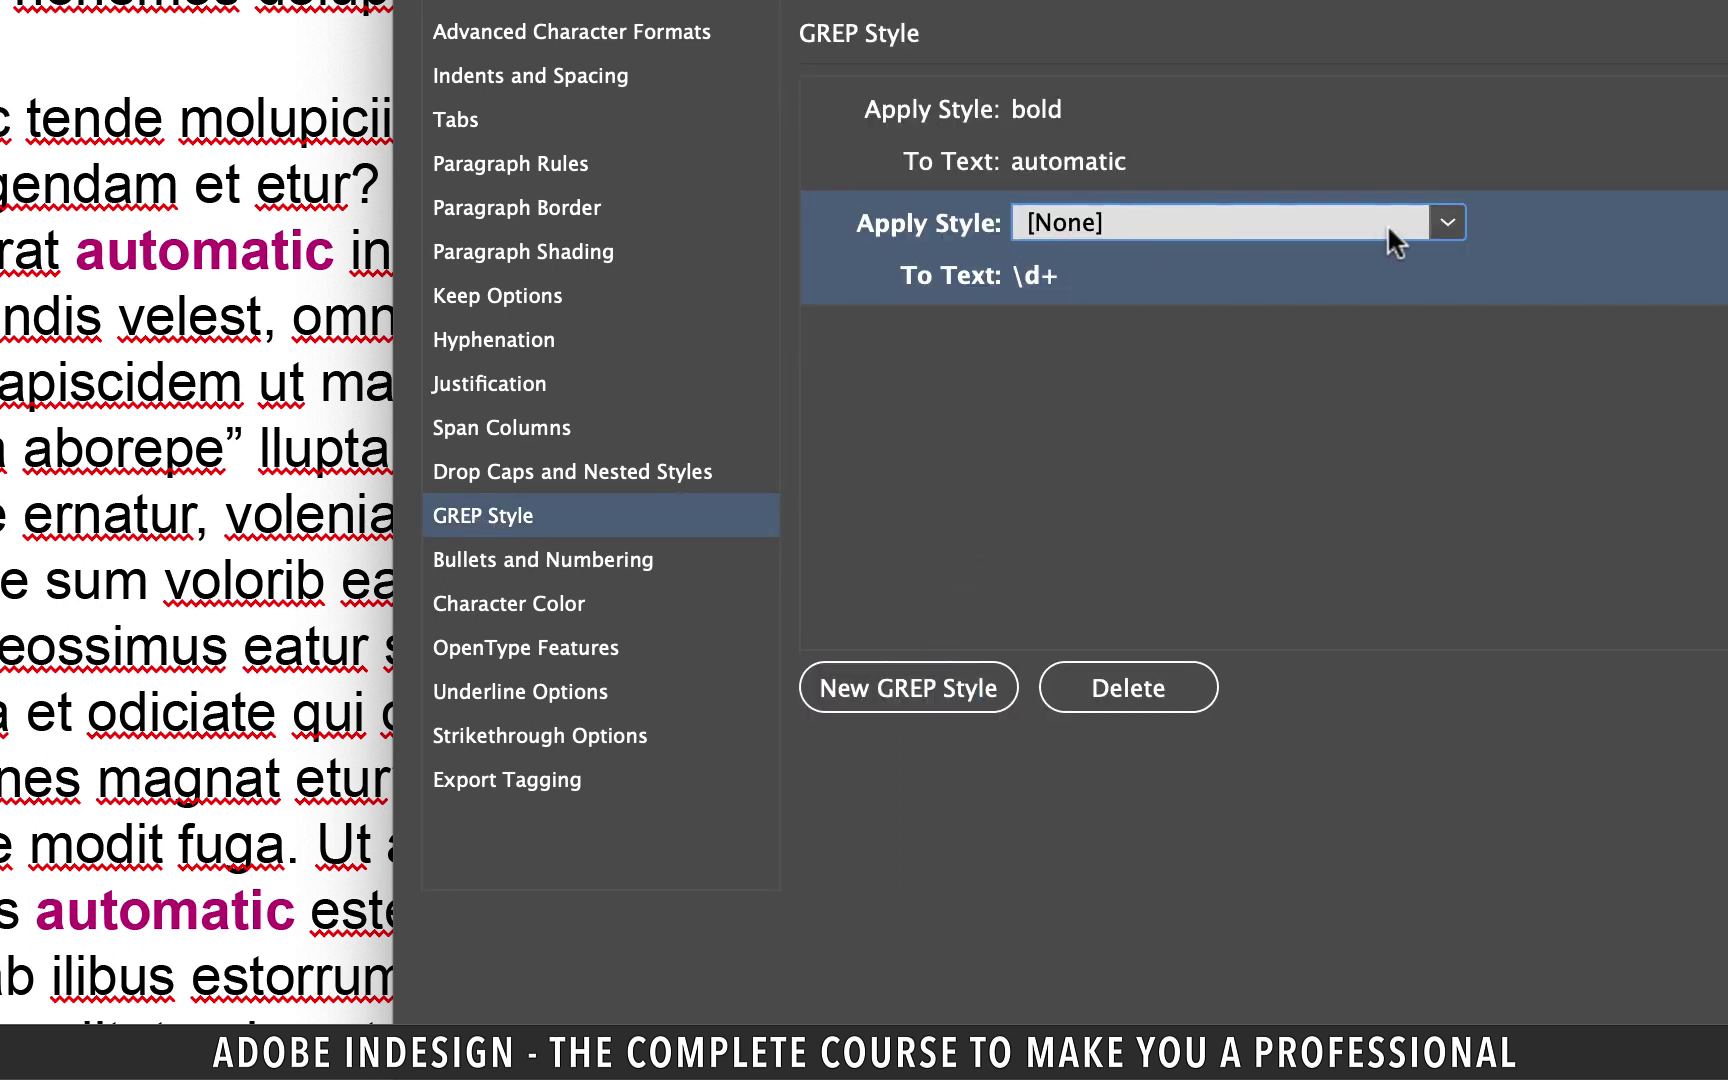
{"action": "left_click", "coordinate": [1444, 219]}
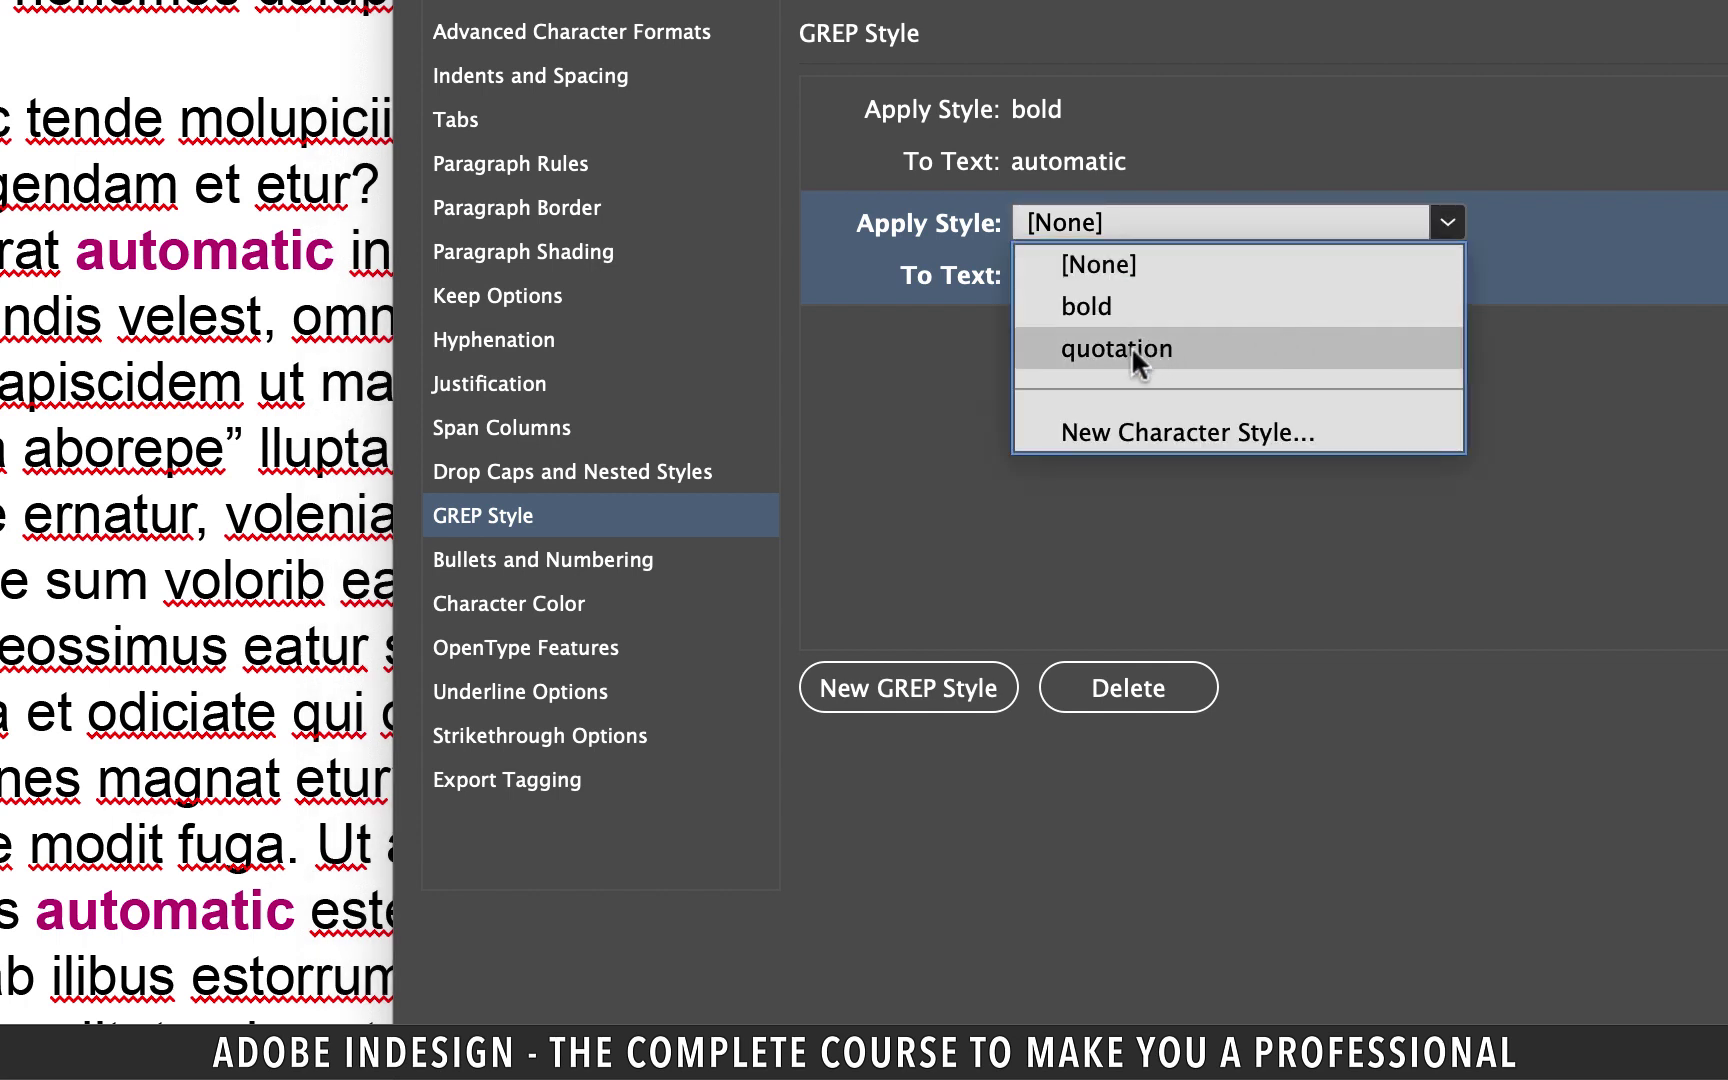
{"action": "left_click", "coordinate": [1131, 346]}
Set the rule's To Text pattern to ".+?" and close the style options.
{"action": "key", "text": "Tab"}
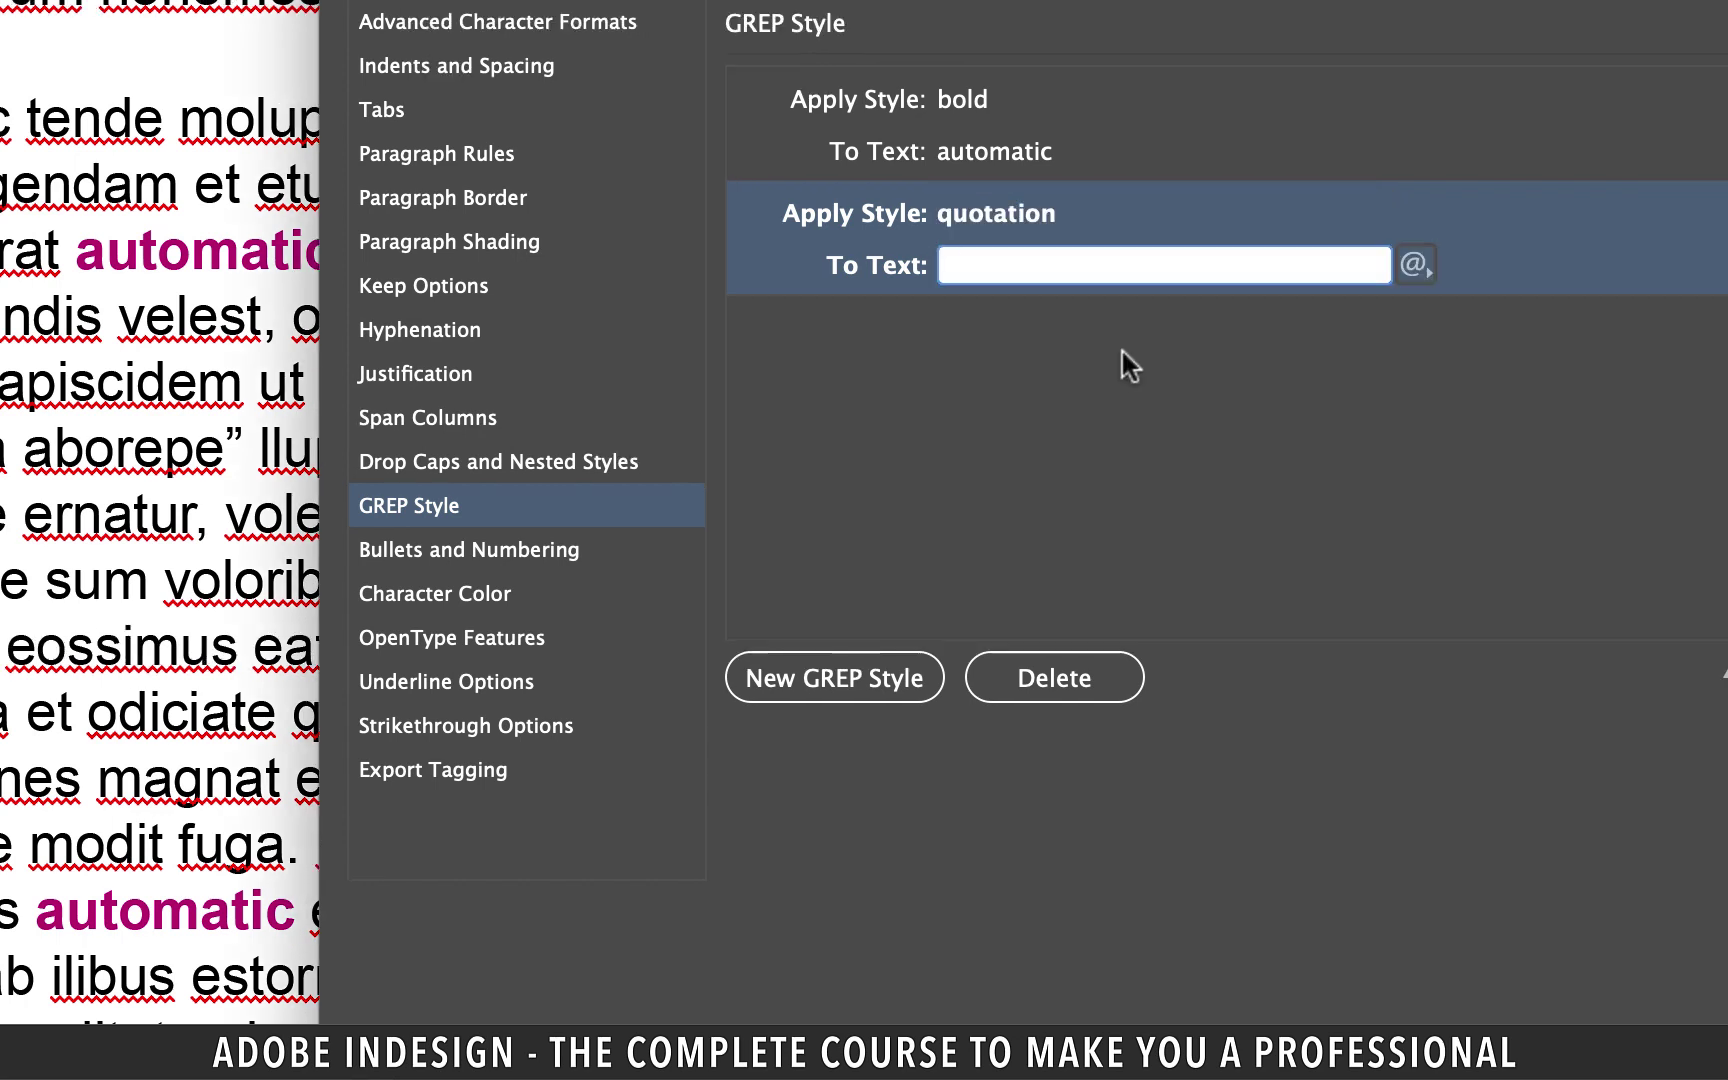
{"action": "type", "text": "\".+?\""}
{"action": "left_click", "coordinate": [1205, 478]}
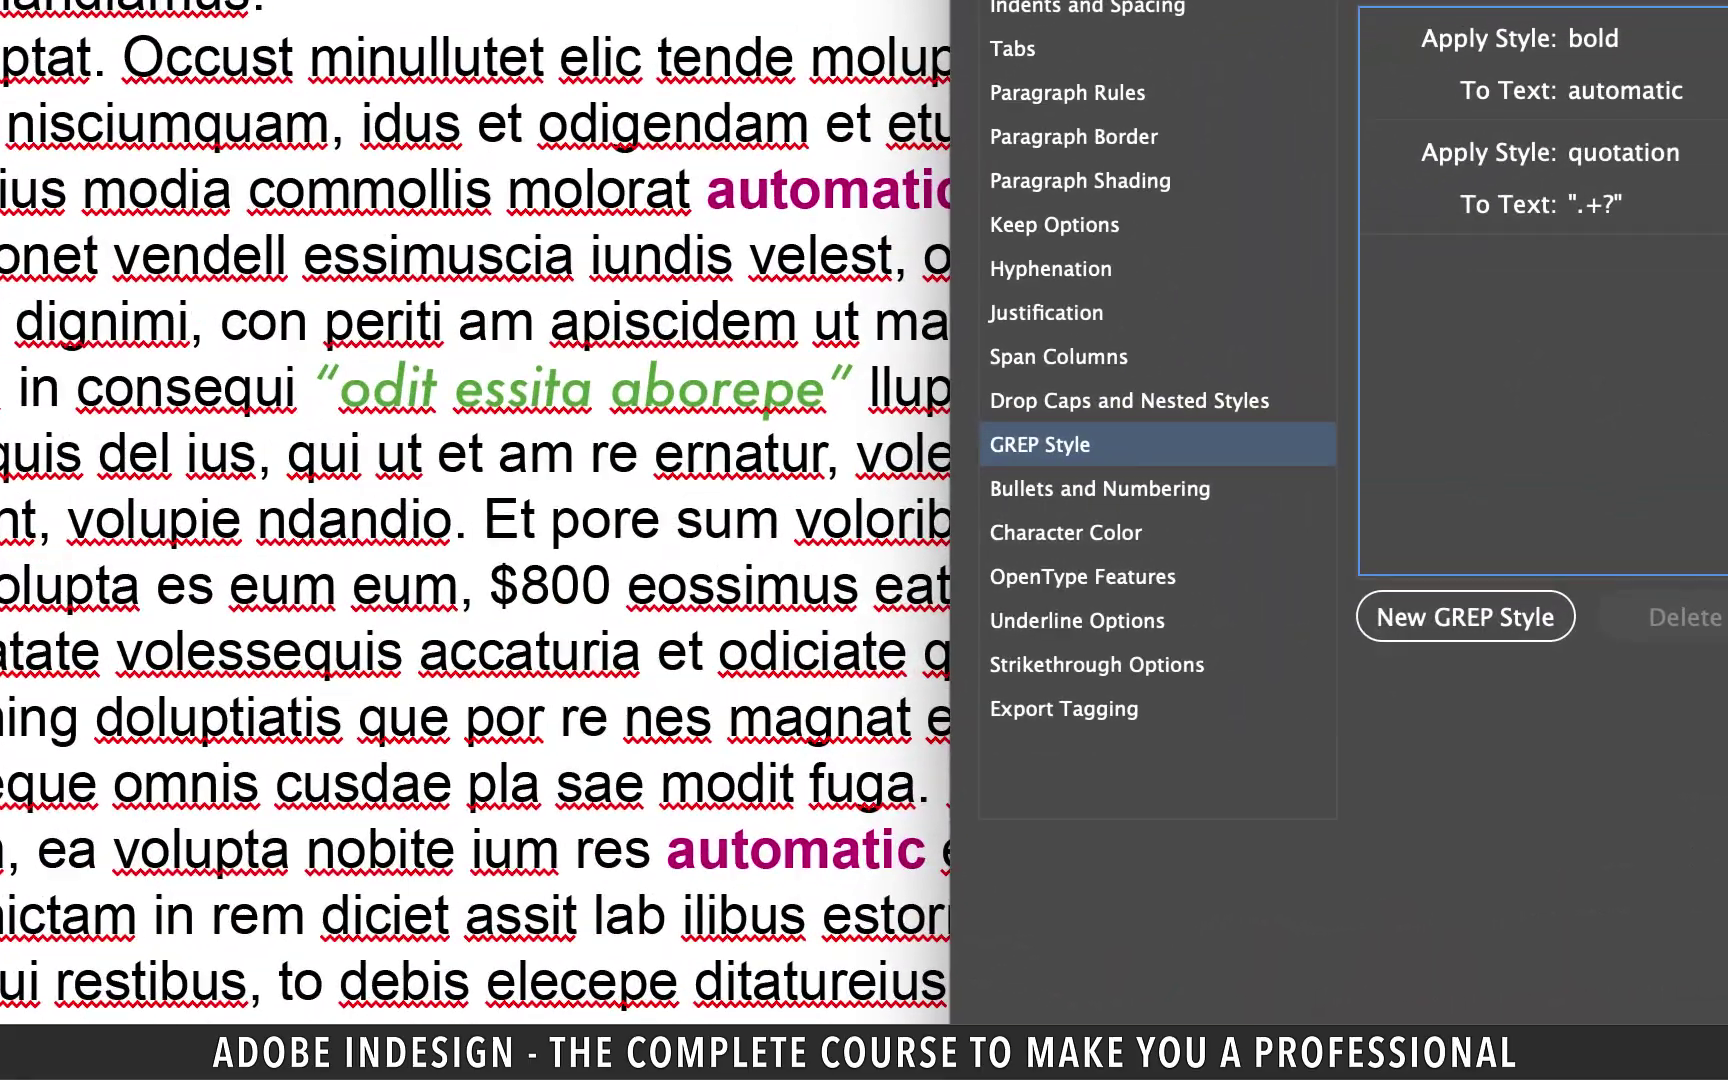
{"action": "key", "text": "Return"}
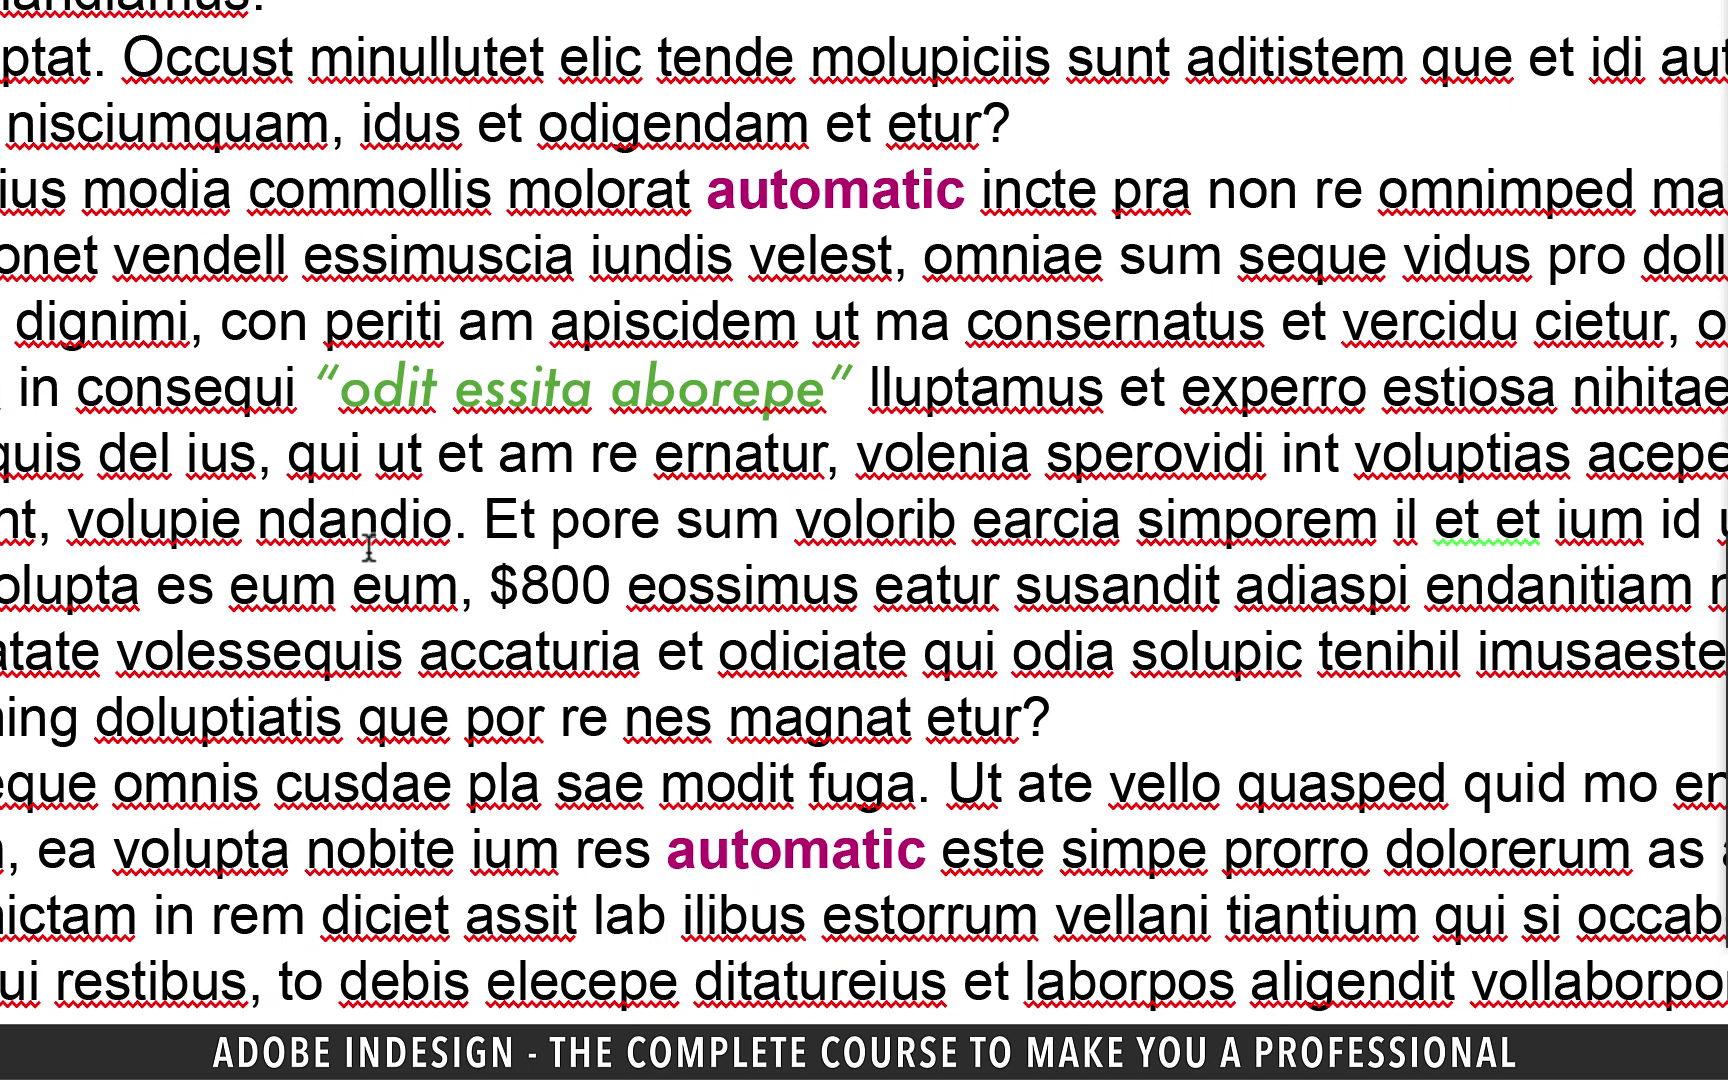
{"action": "scroll", "coordinate": [687, 440], "scroll_direction": "right", "scroll_amount": 3}
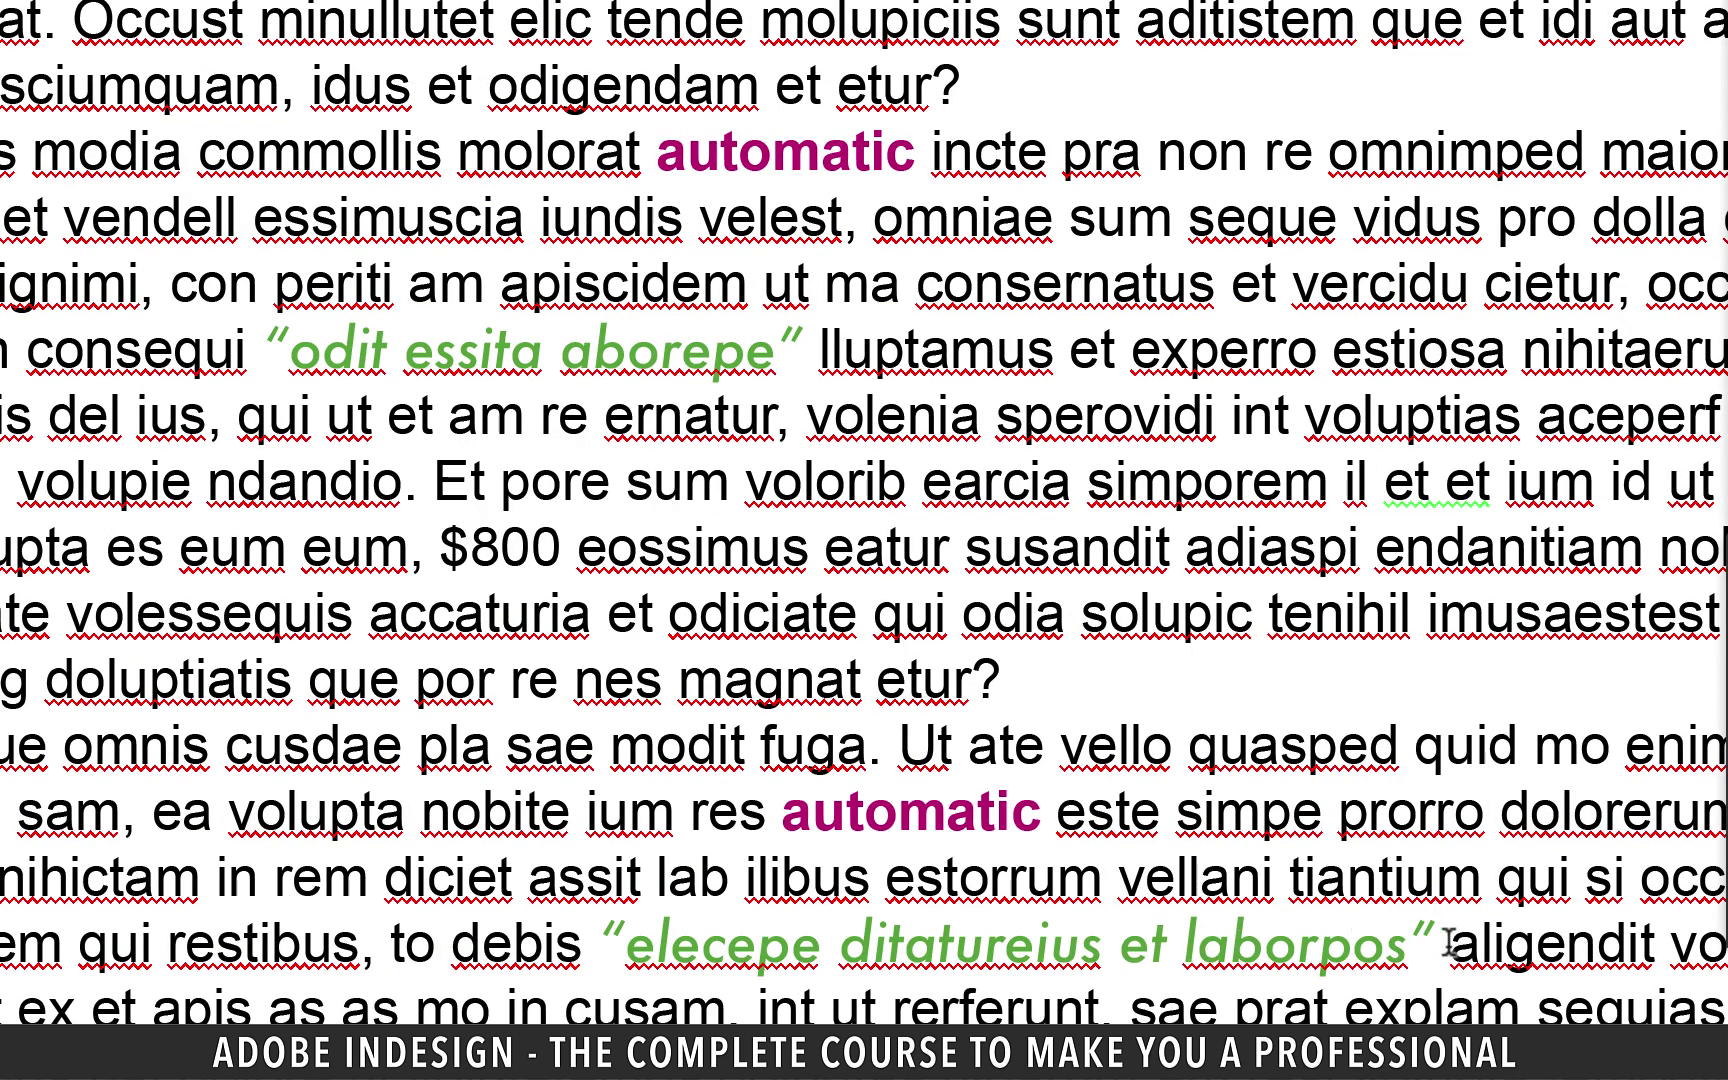
{"action": "left_click_drag", "start_coordinate": [1448, 945], "coordinate": [578, 955]}
Add a third GREP rule to the body text style with a new character style.
{"action": "left_click", "coordinate": [578, 955]}
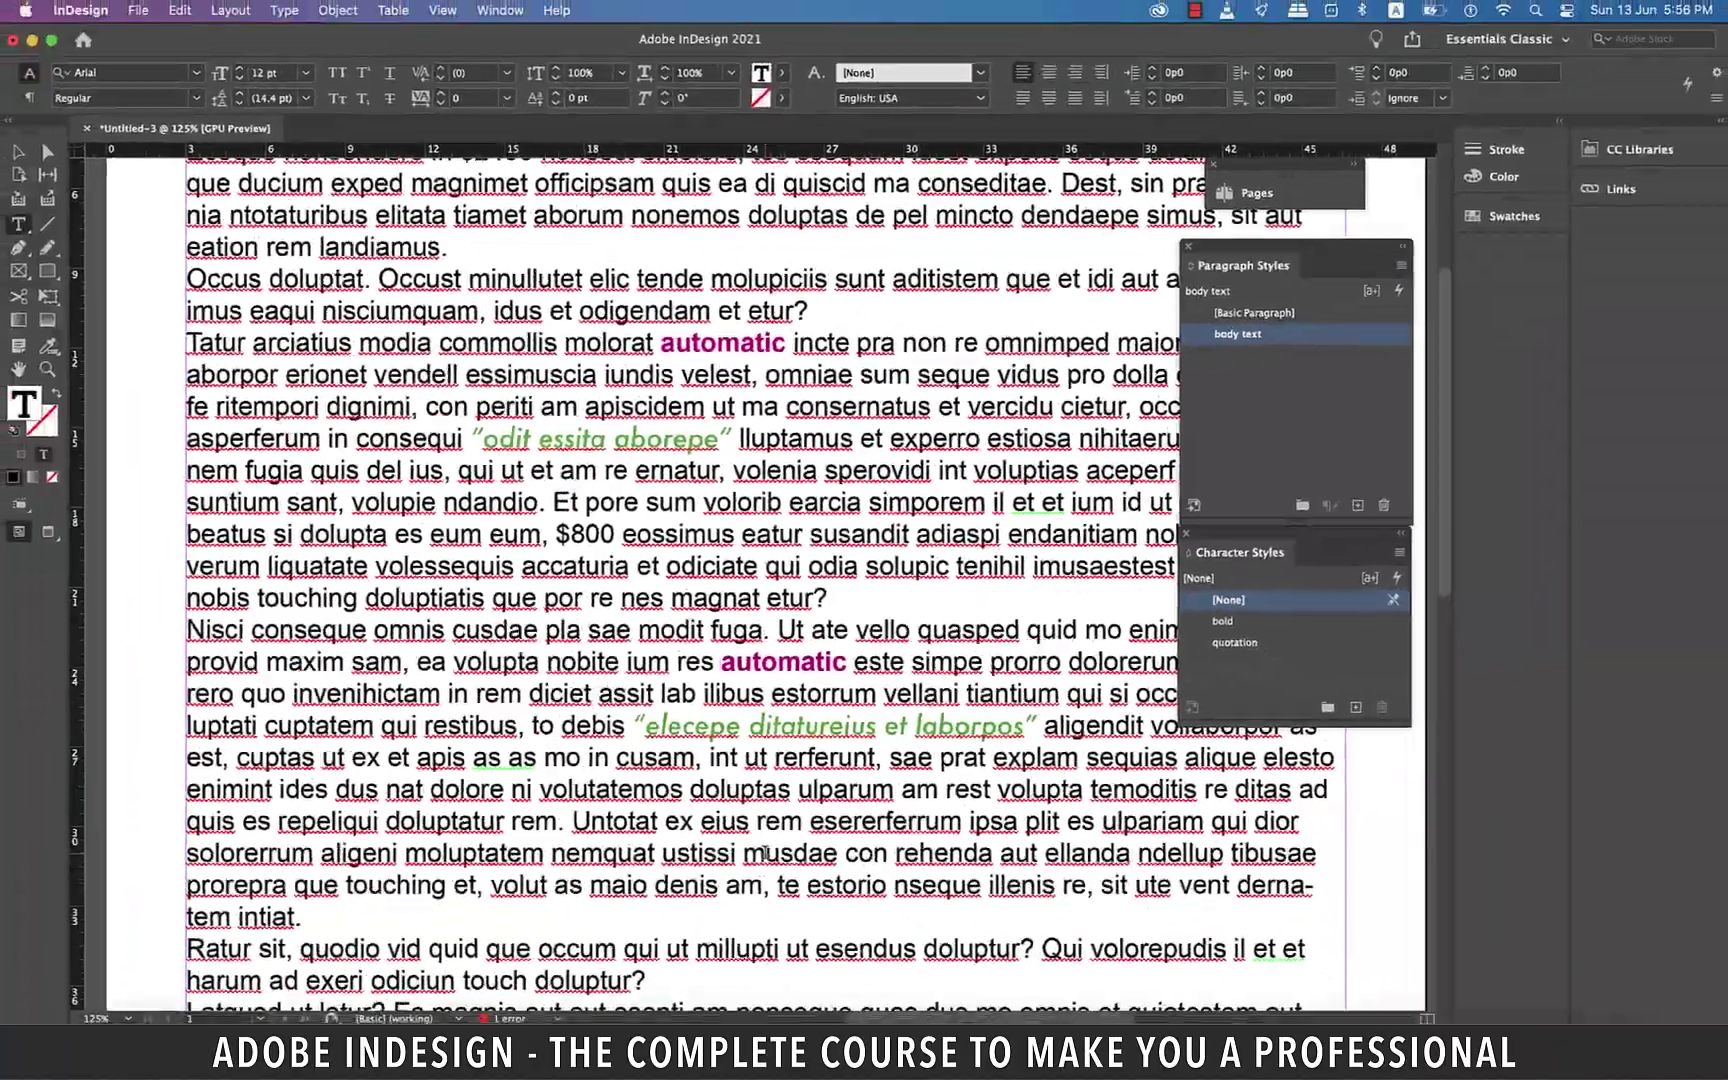
{"action": "scroll", "coordinate": [765, 852], "scroll_direction": "down", "scroll_amount": 10}
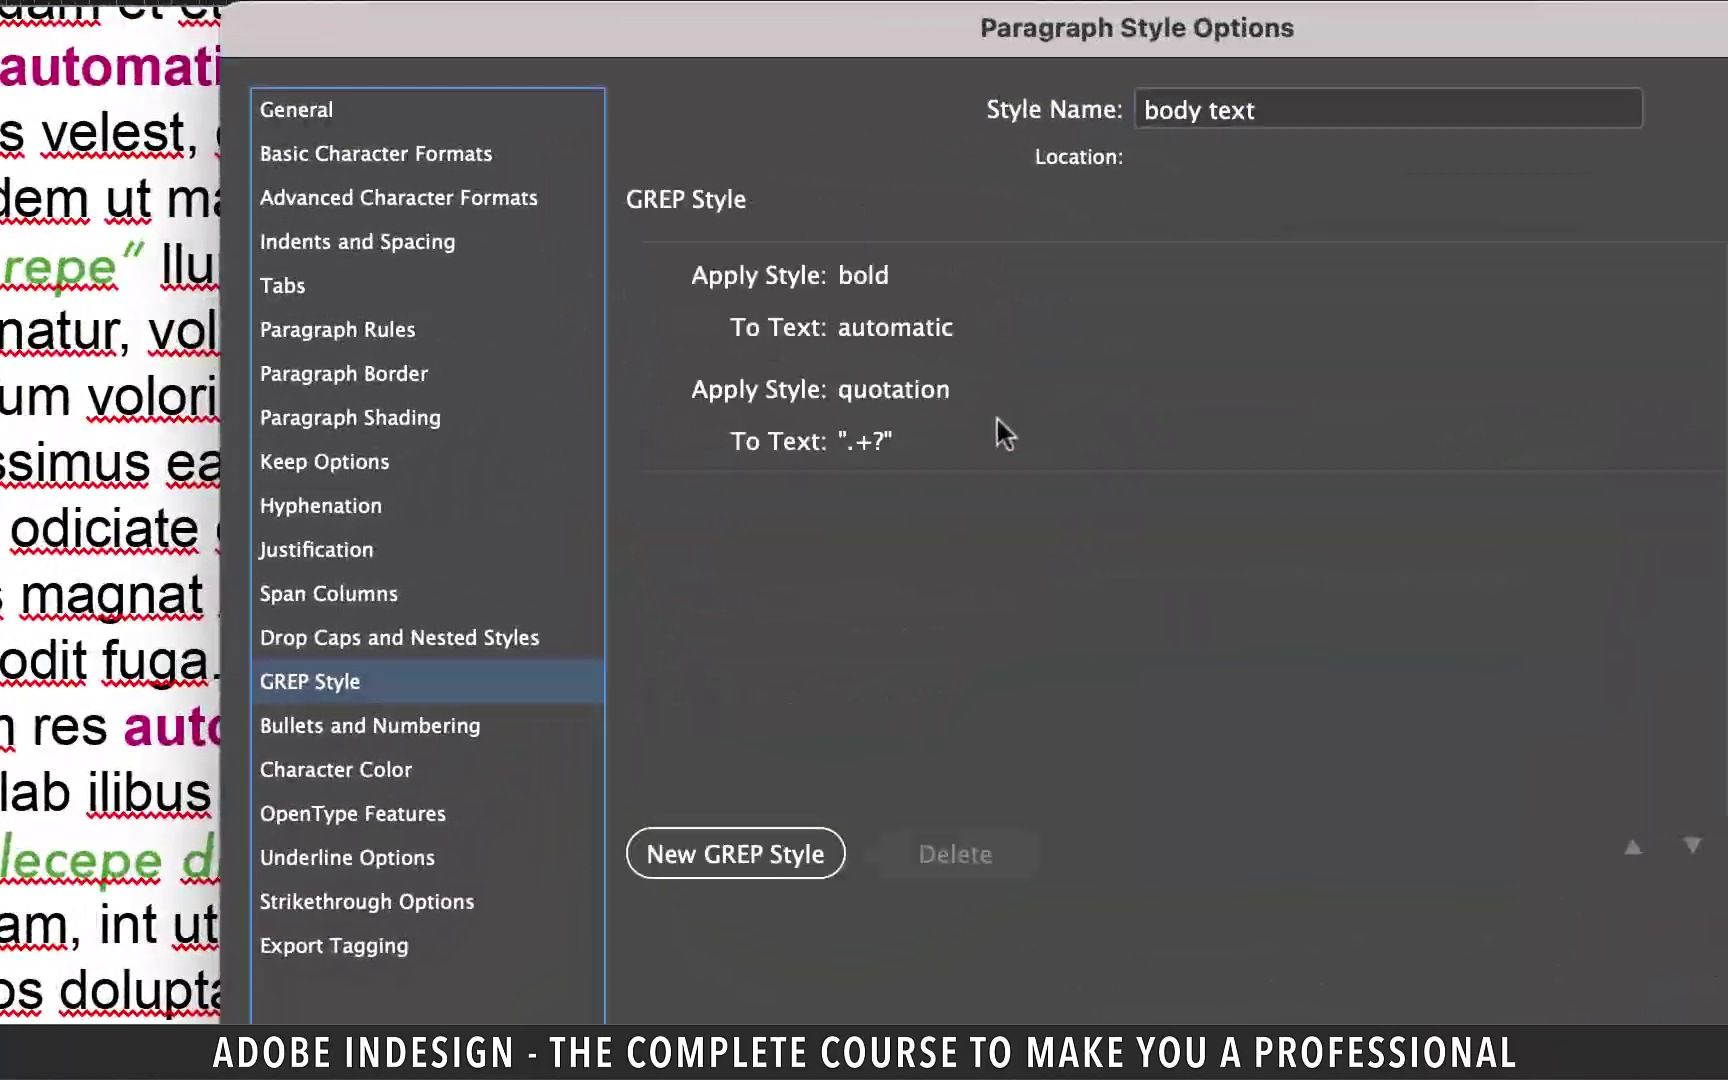
{"action": "left_click", "coordinate": [764, 855]}
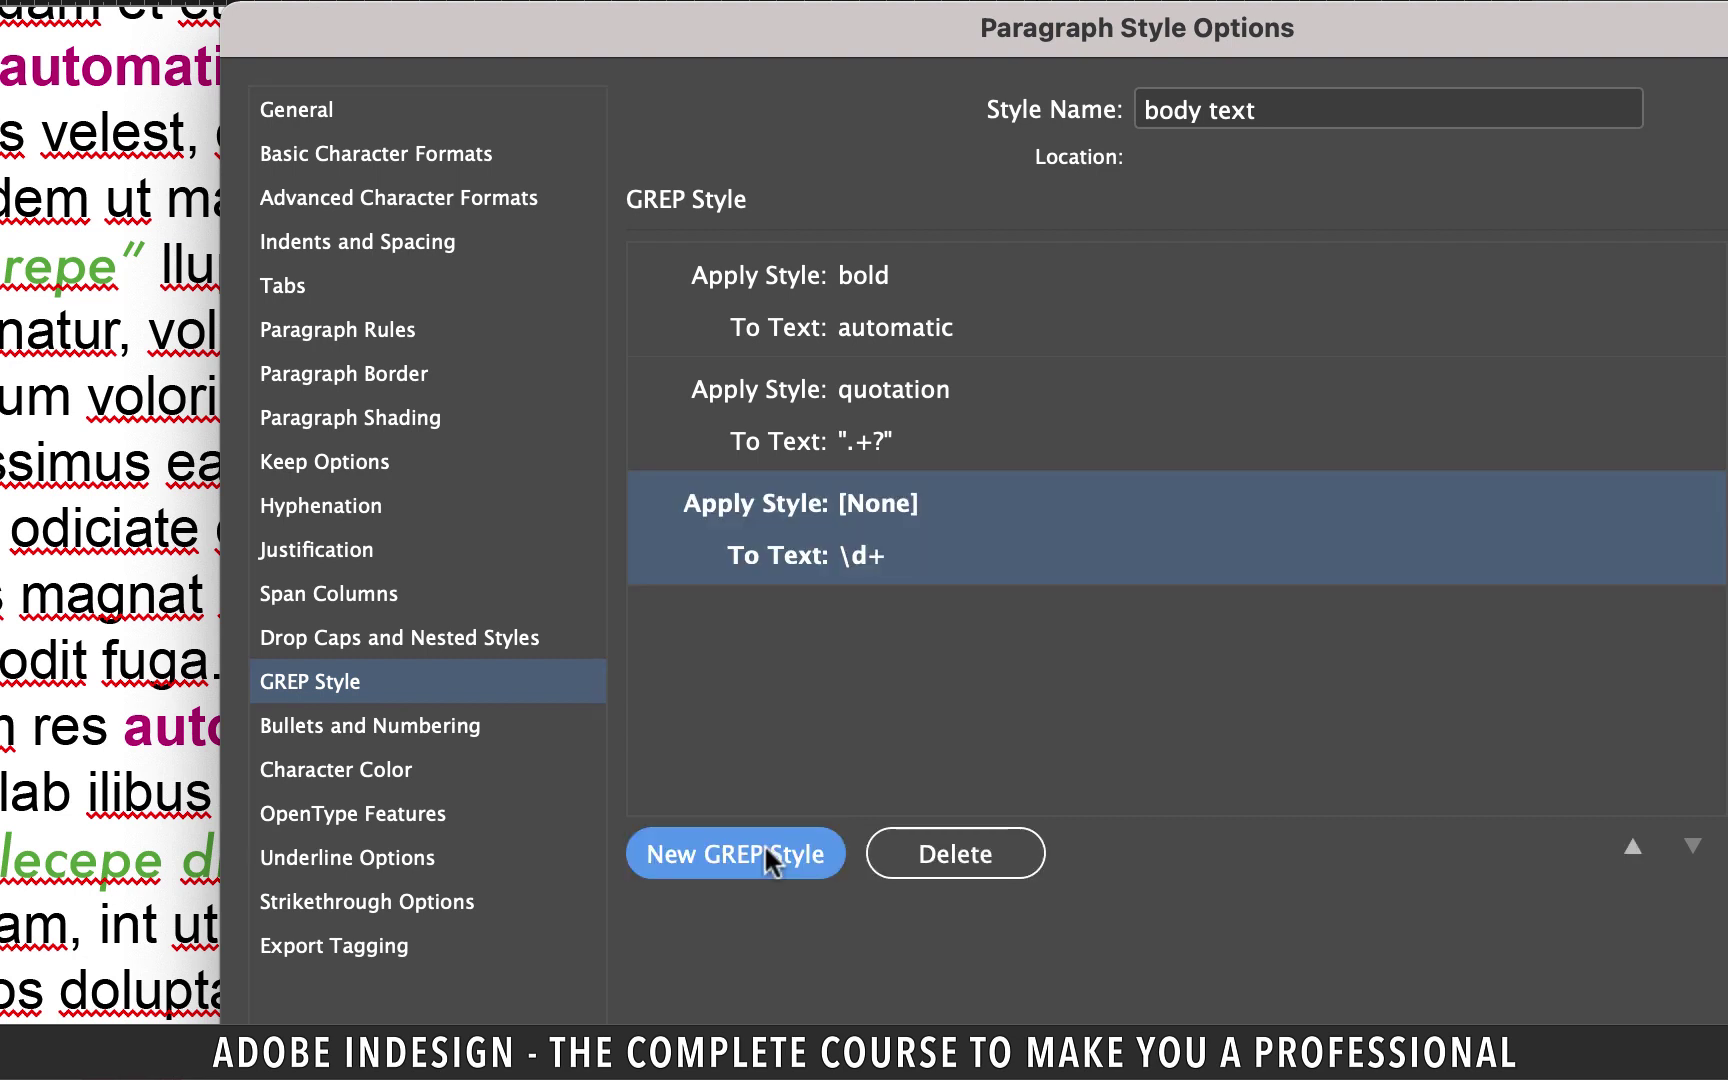
{"action": "left_click", "coordinate": [905, 505]}
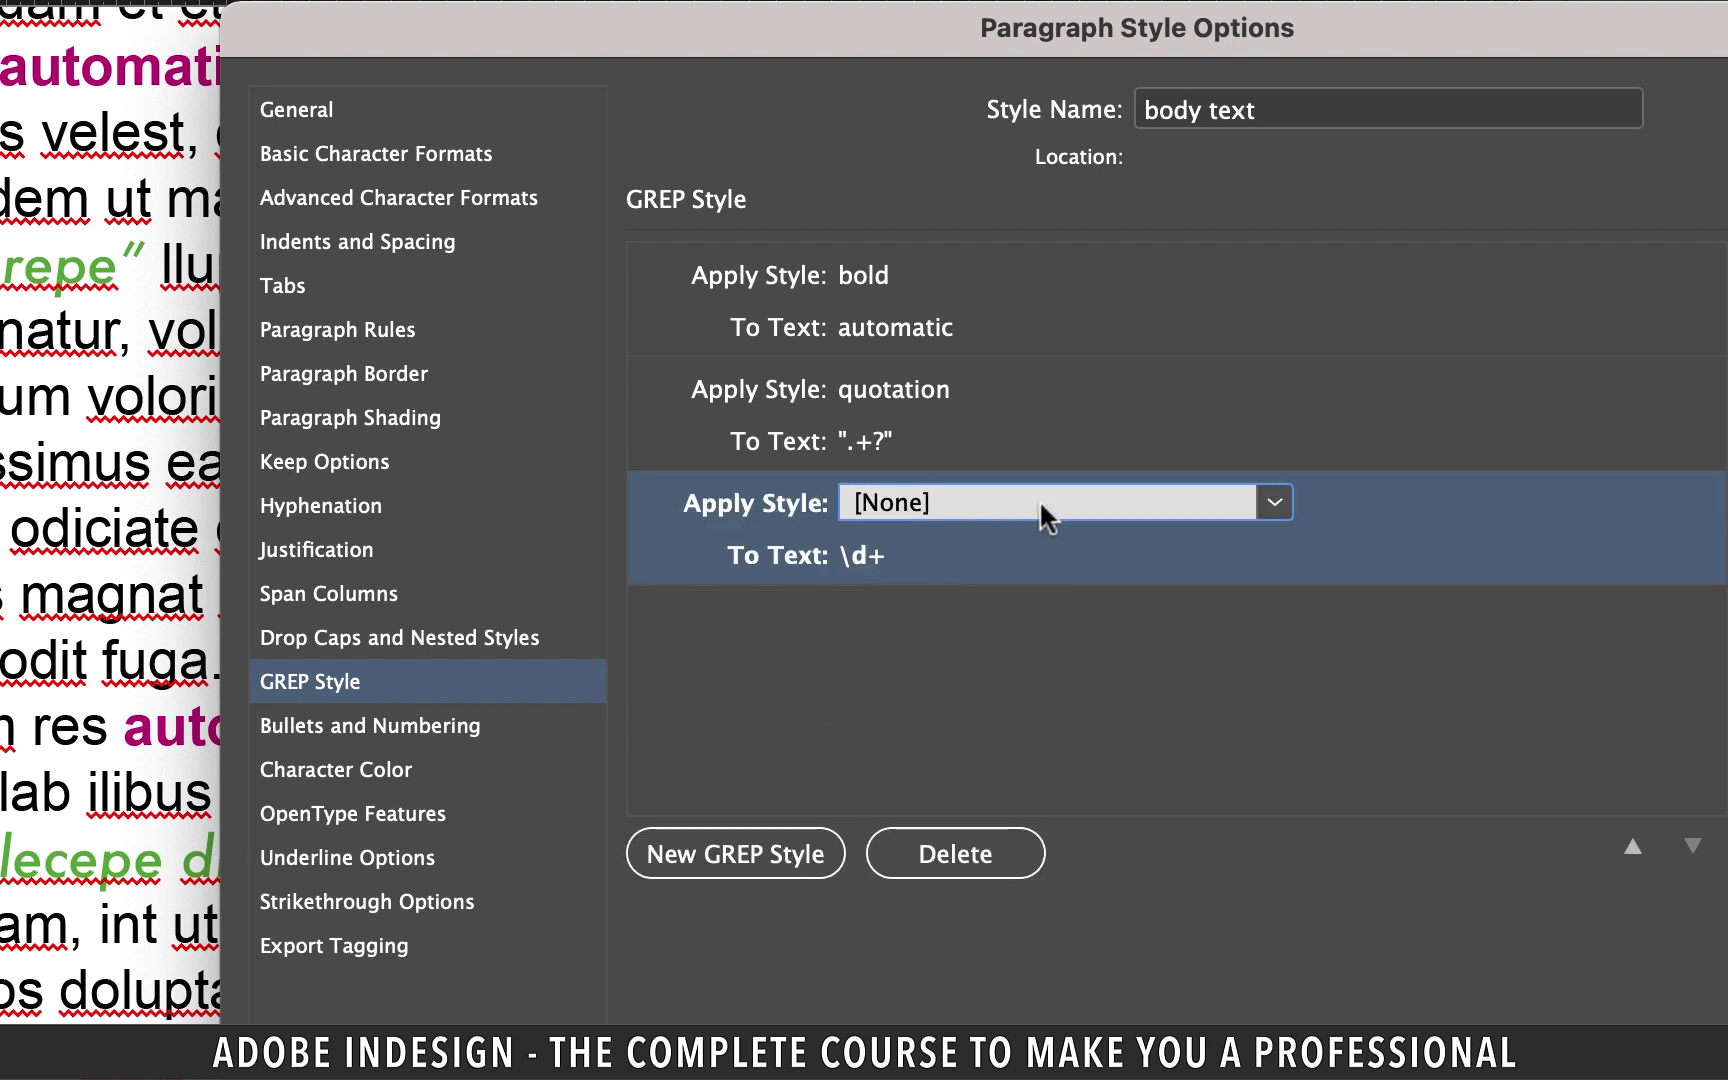
{"action": "left_click", "coordinate": [1135, 510]}
{"action": "left_click", "coordinate": [998, 712]}
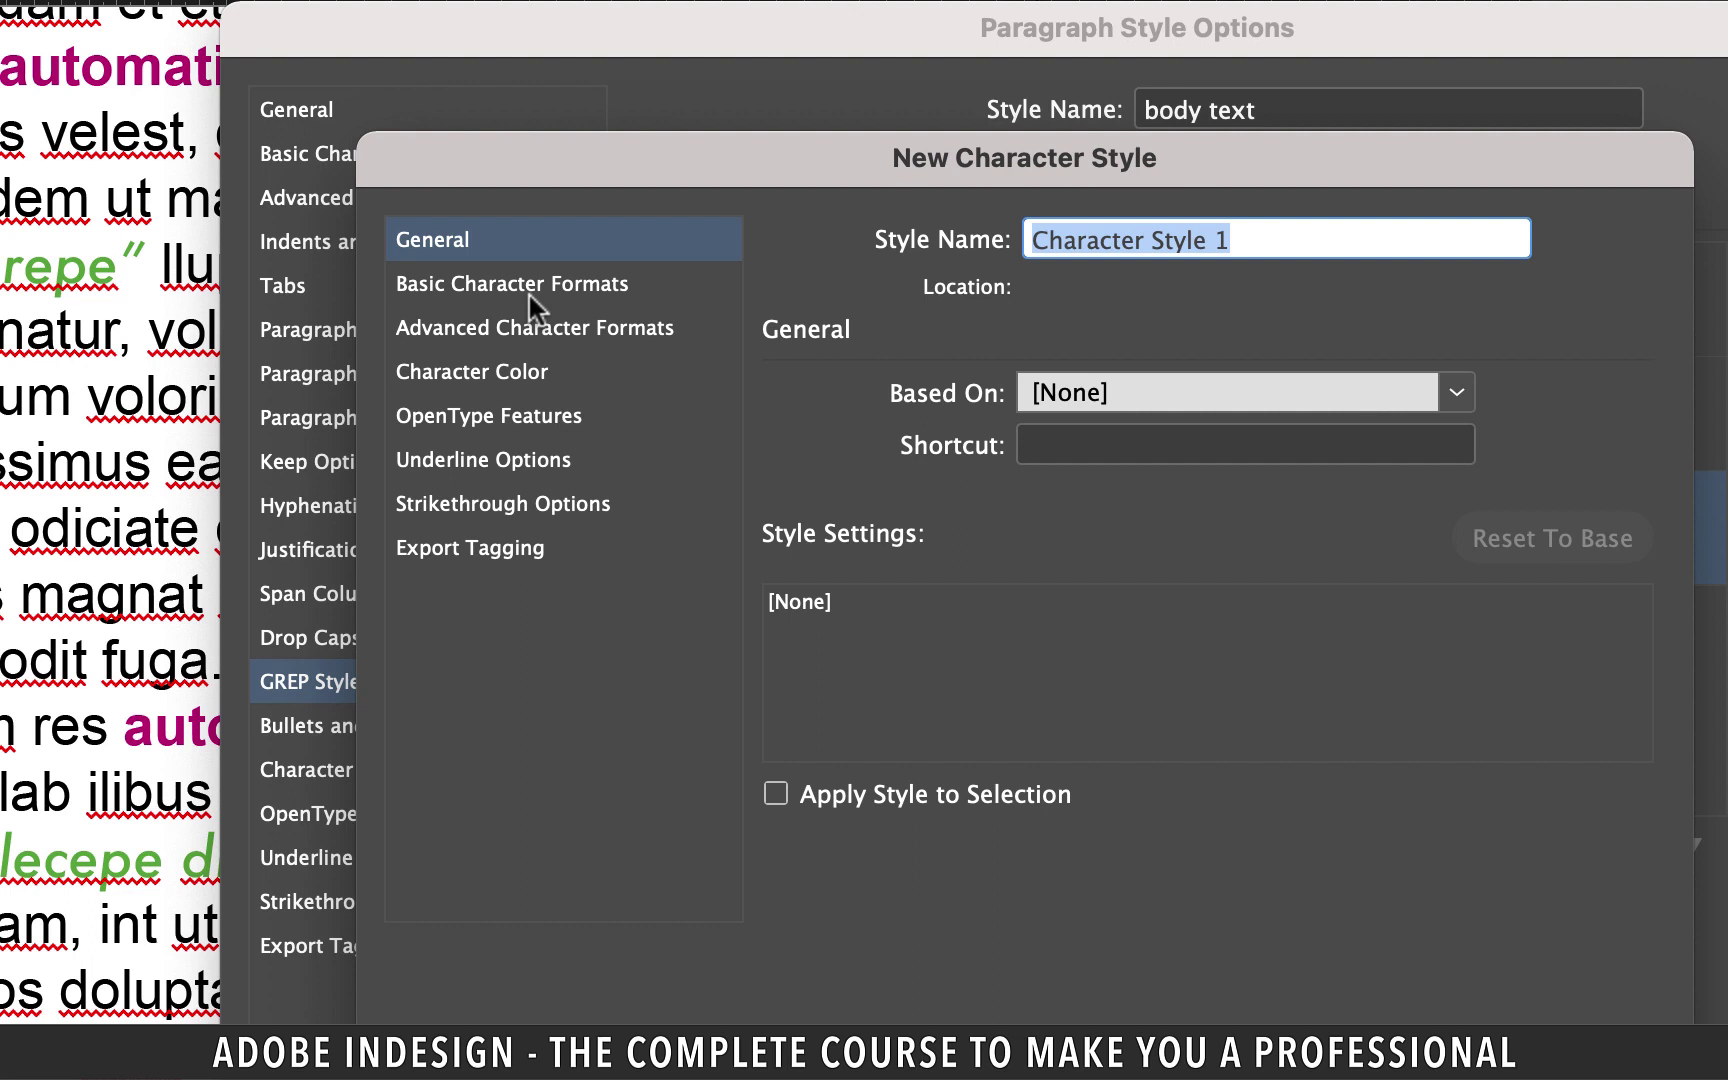
Name the character style 'touch' and give it Poppins SemiBold and a text colour.
{"action": "type", "text": "touch"}
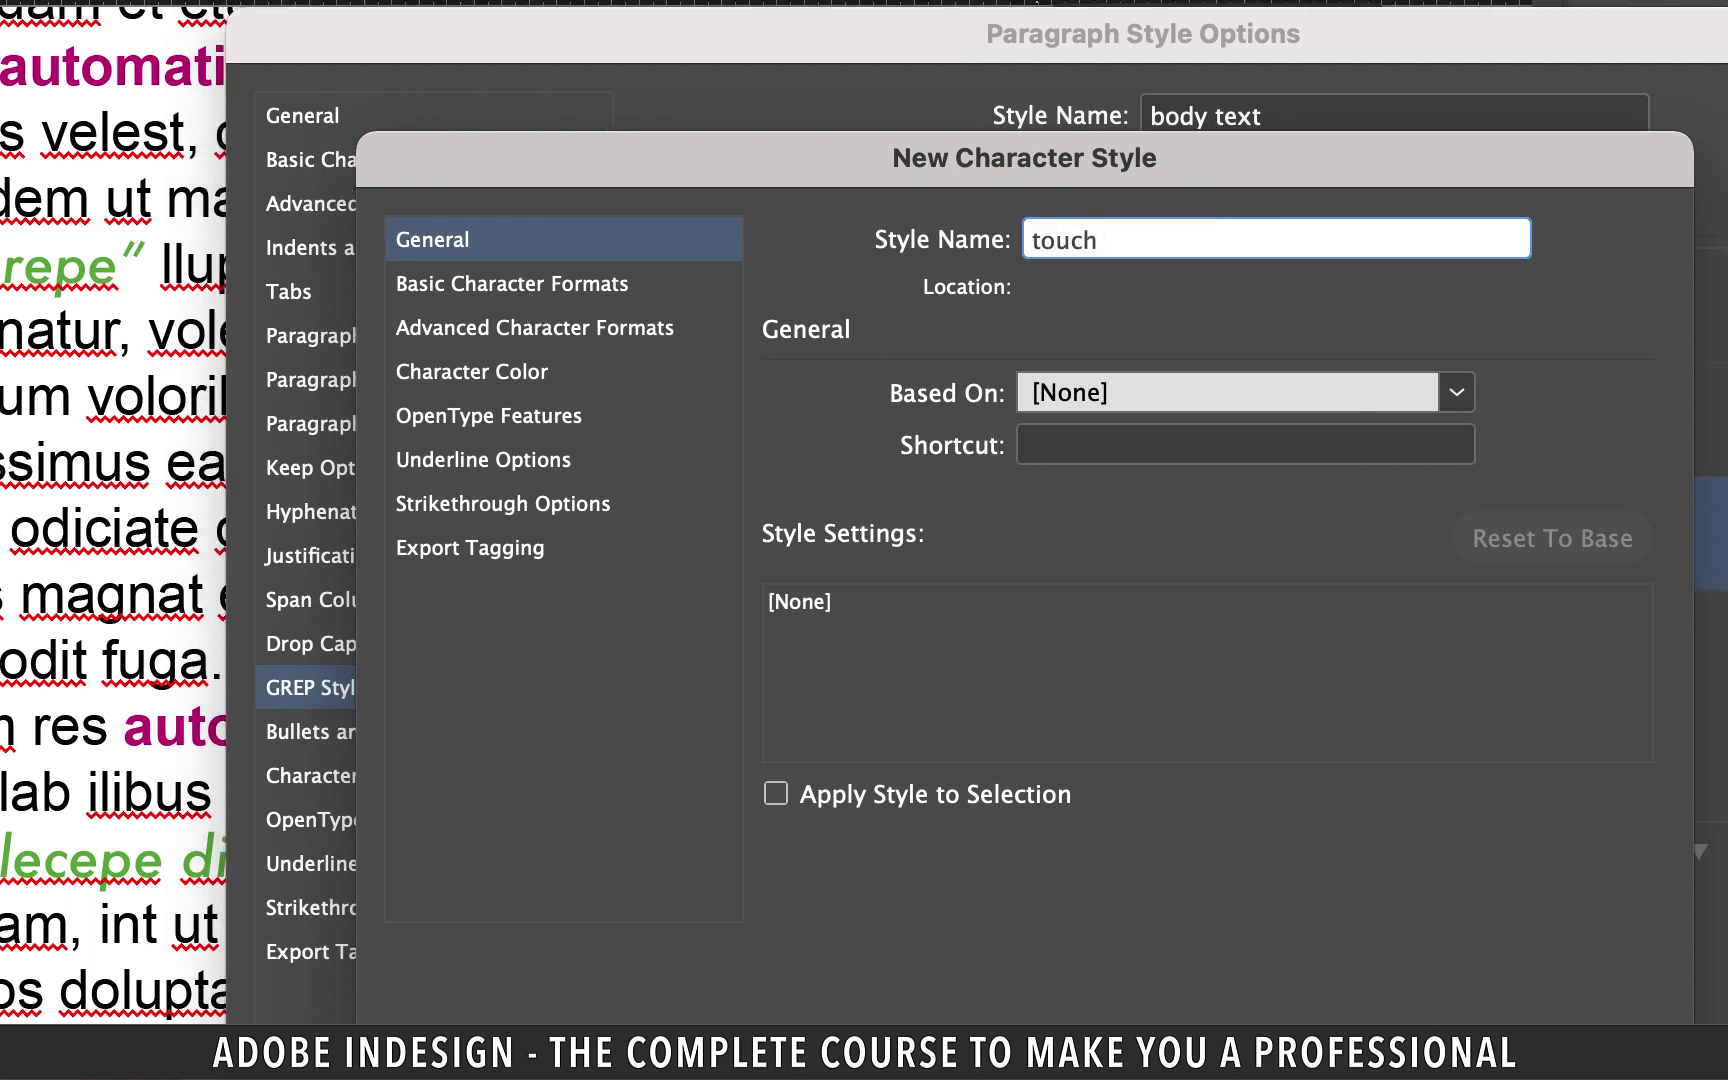
{"action": "left_click", "coordinate": [509, 286]}
{"action": "left_click", "coordinate": [1029, 415]}
{"action": "type", "text": "Poppins"}
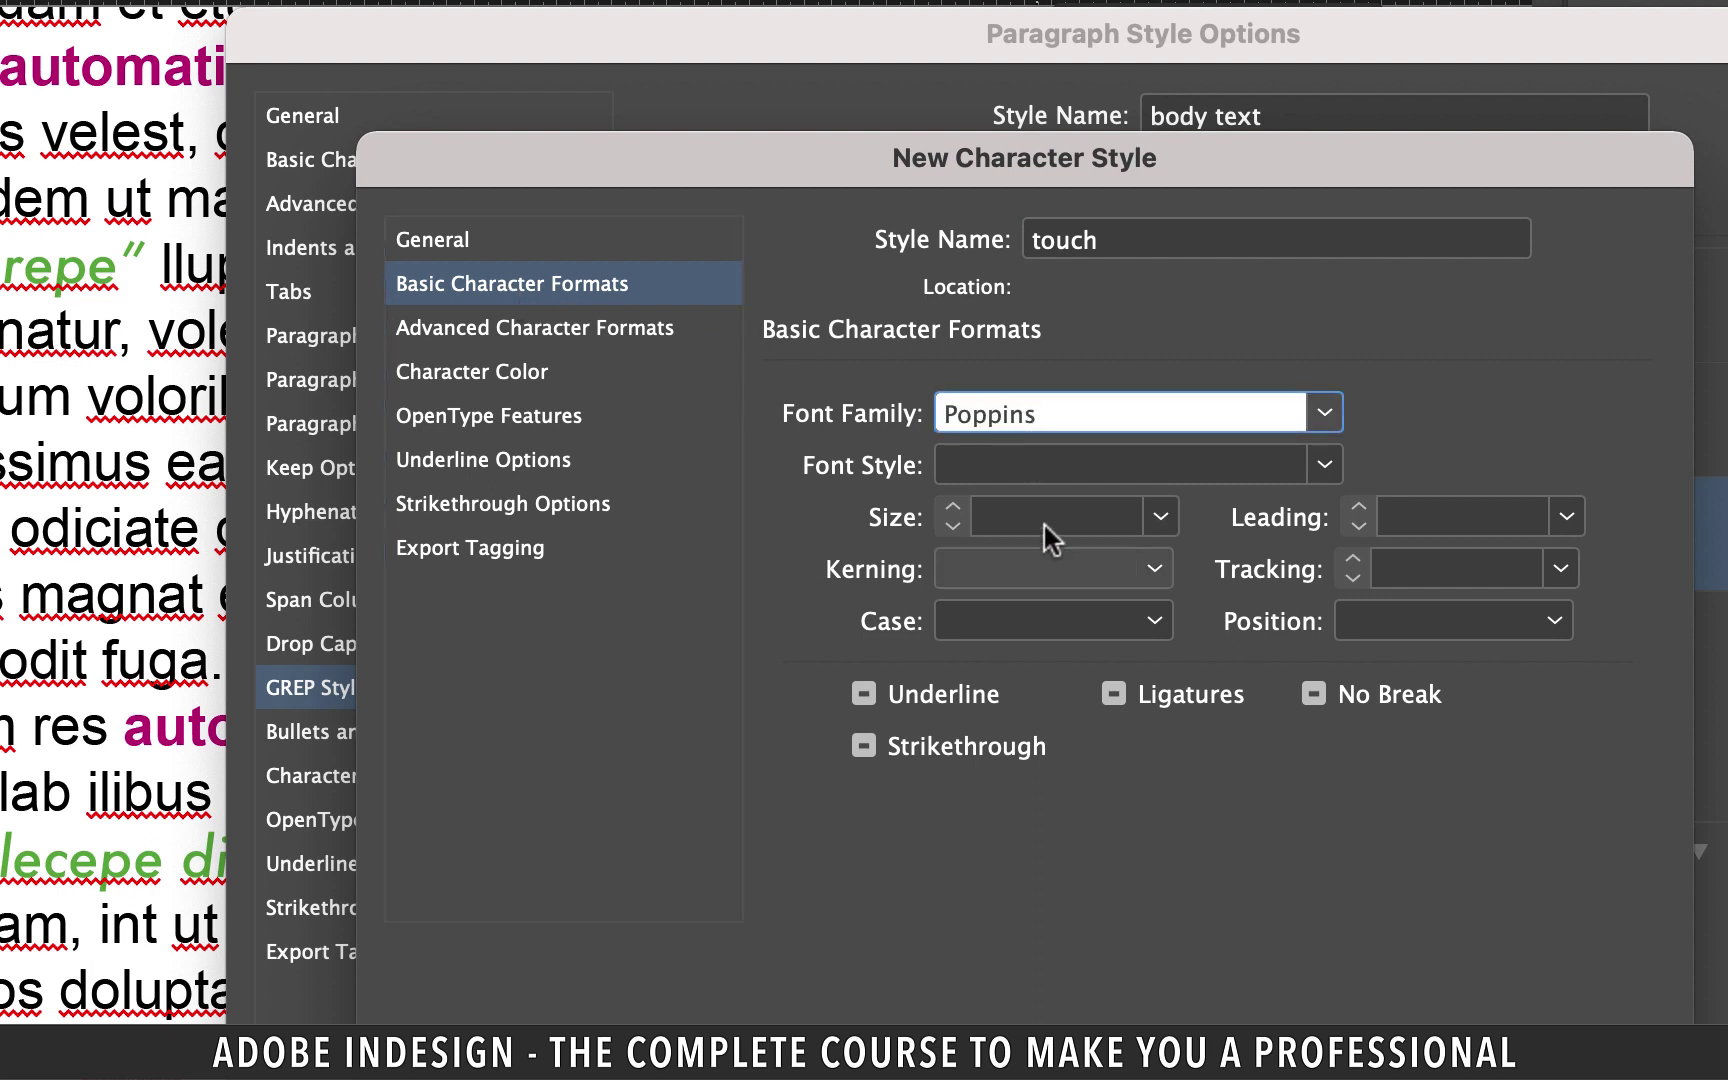
{"action": "left_click", "coordinate": [1323, 464]}
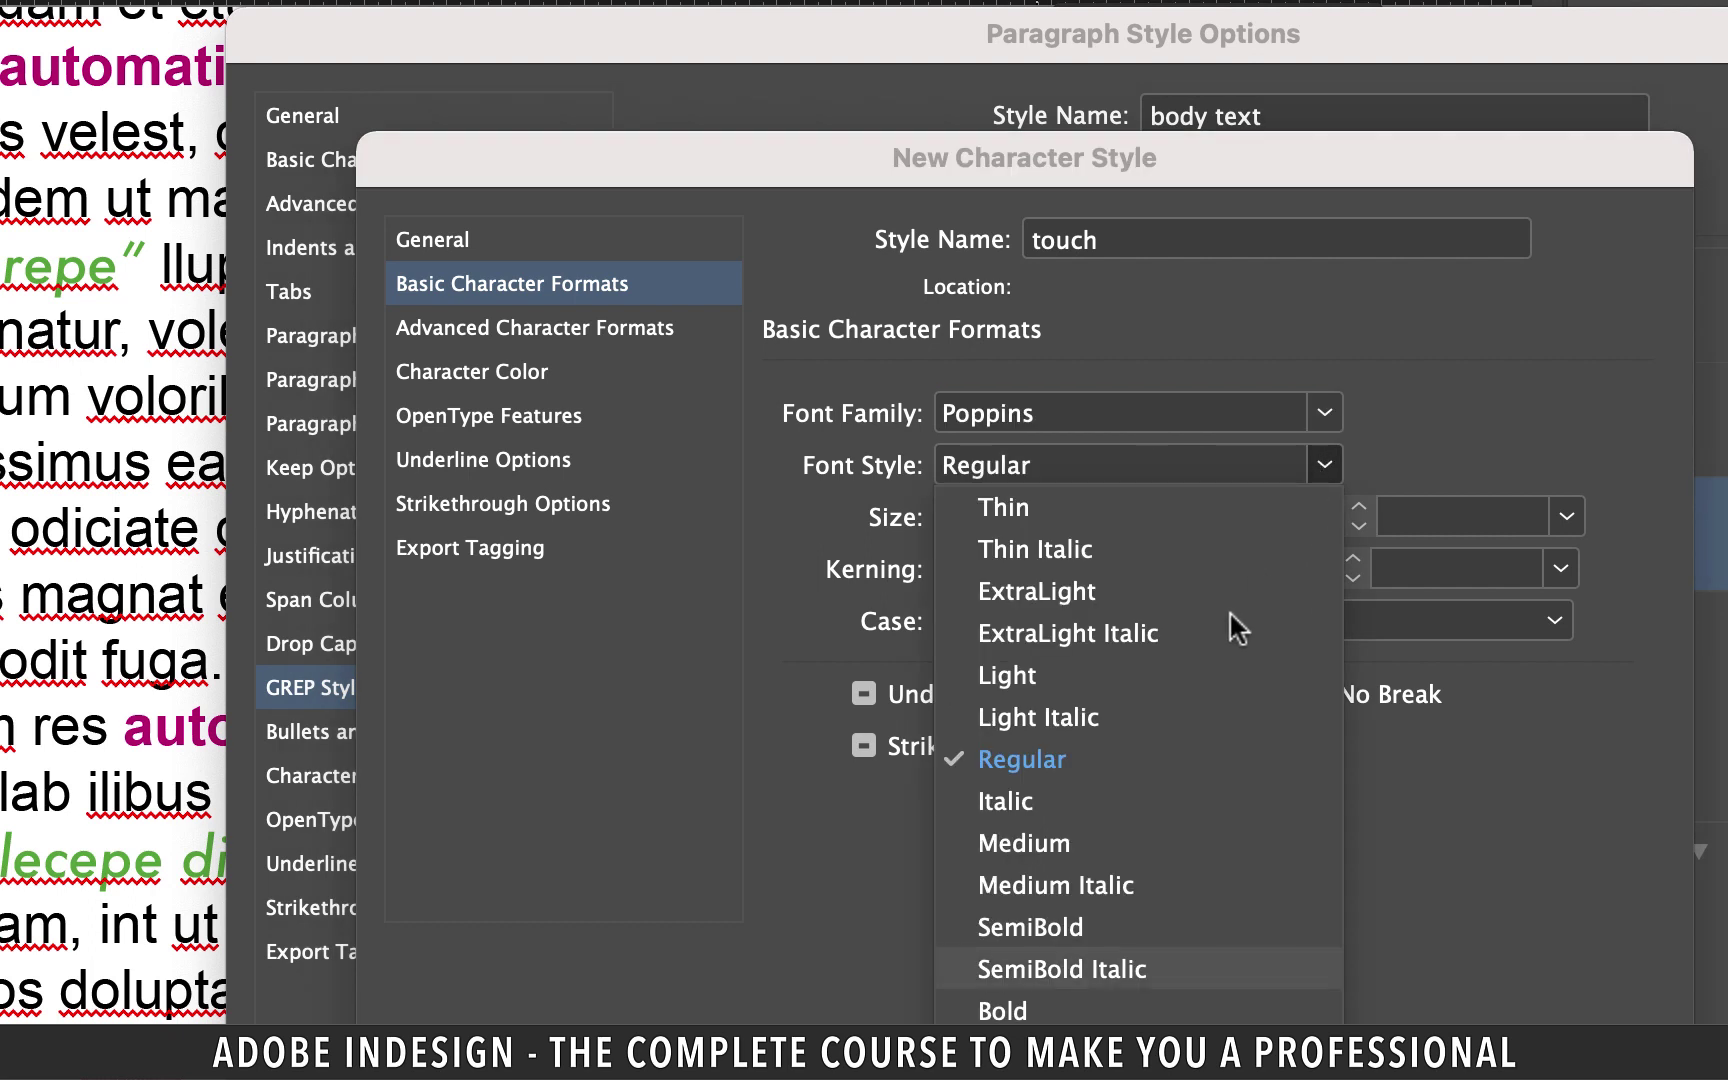
{"action": "left_click", "coordinate": [1050, 928]}
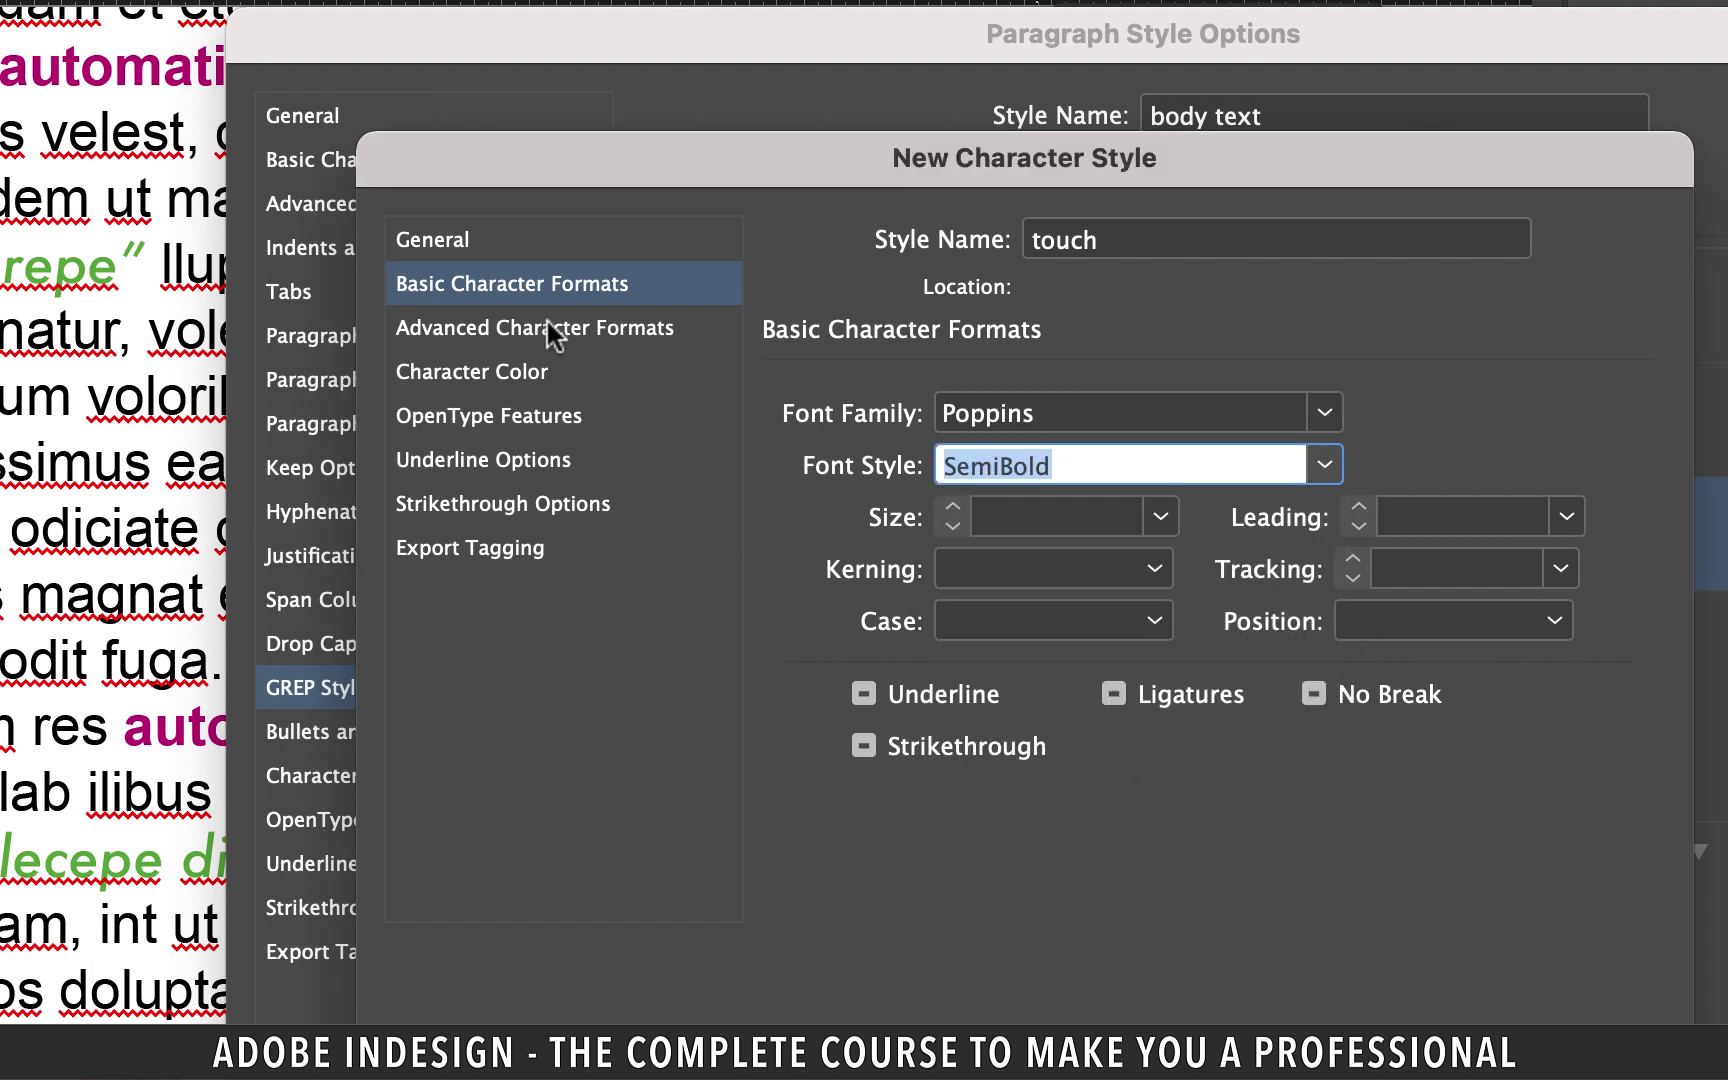
{"action": "left_click", "coordinate": [512, 375]}
{"action": "left_click", "coordinate": [1080, 690]}
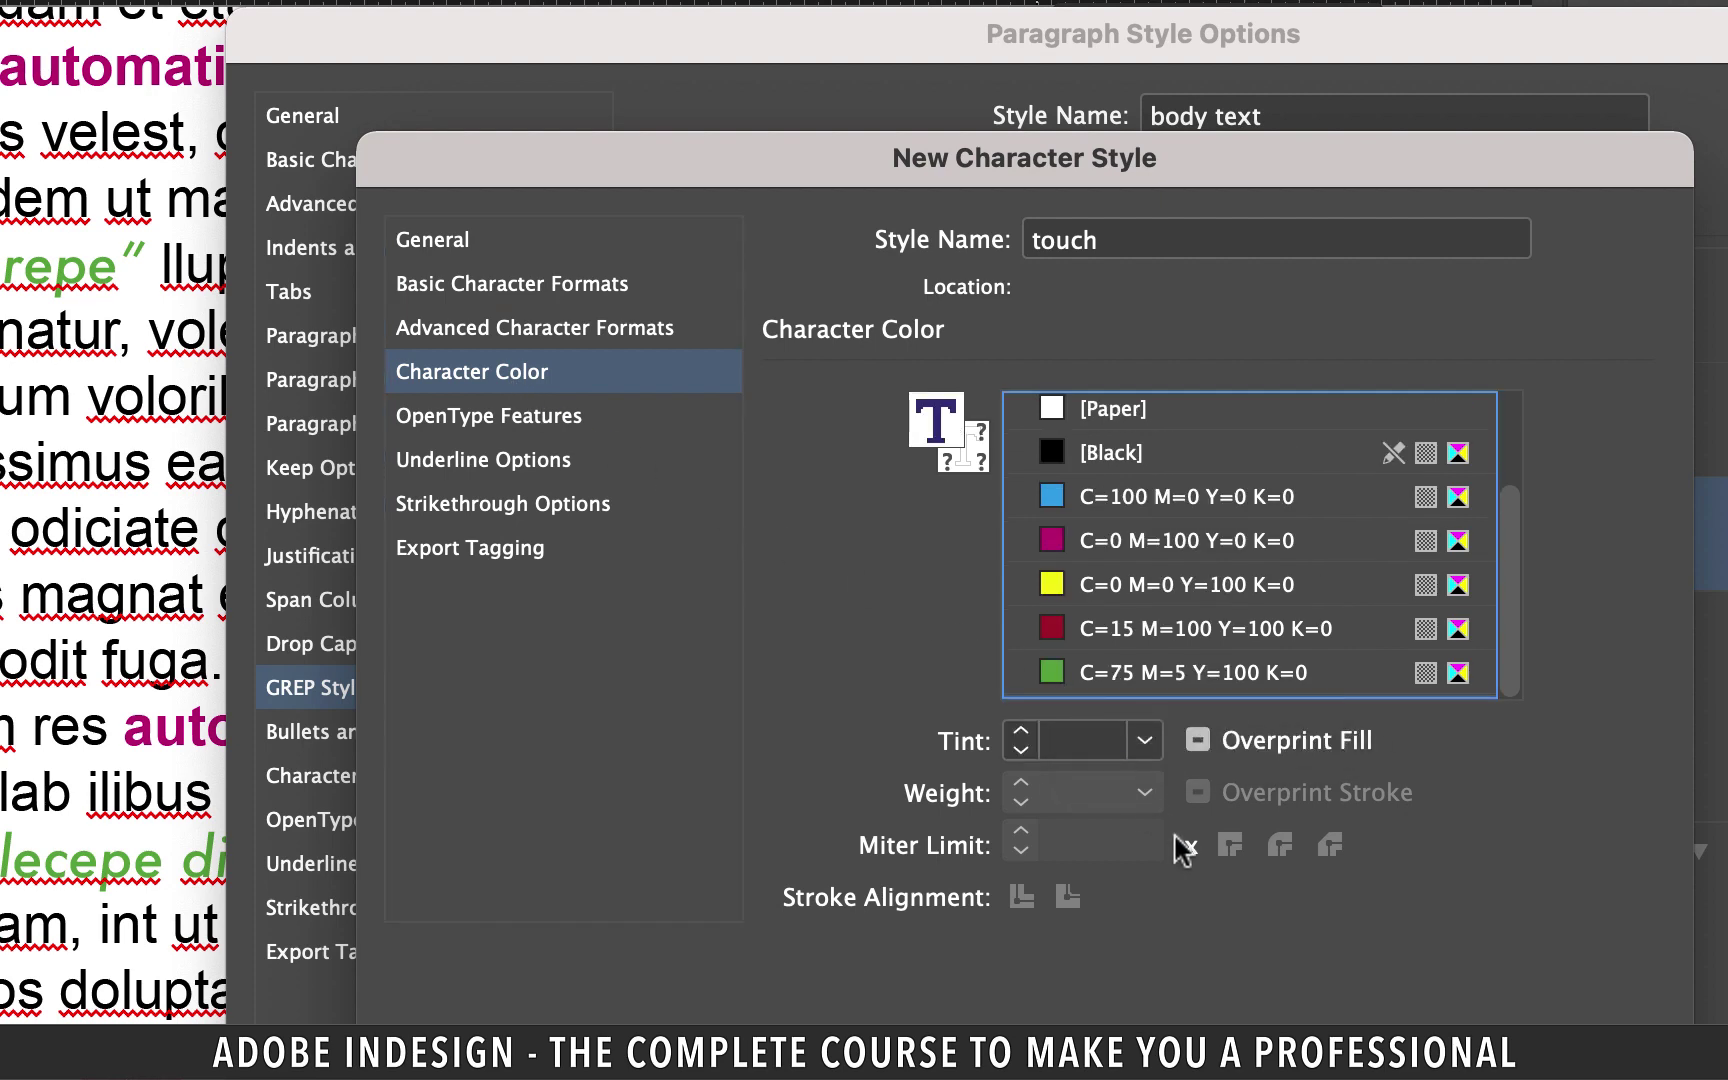
{"action": "key", "text": "Return"}
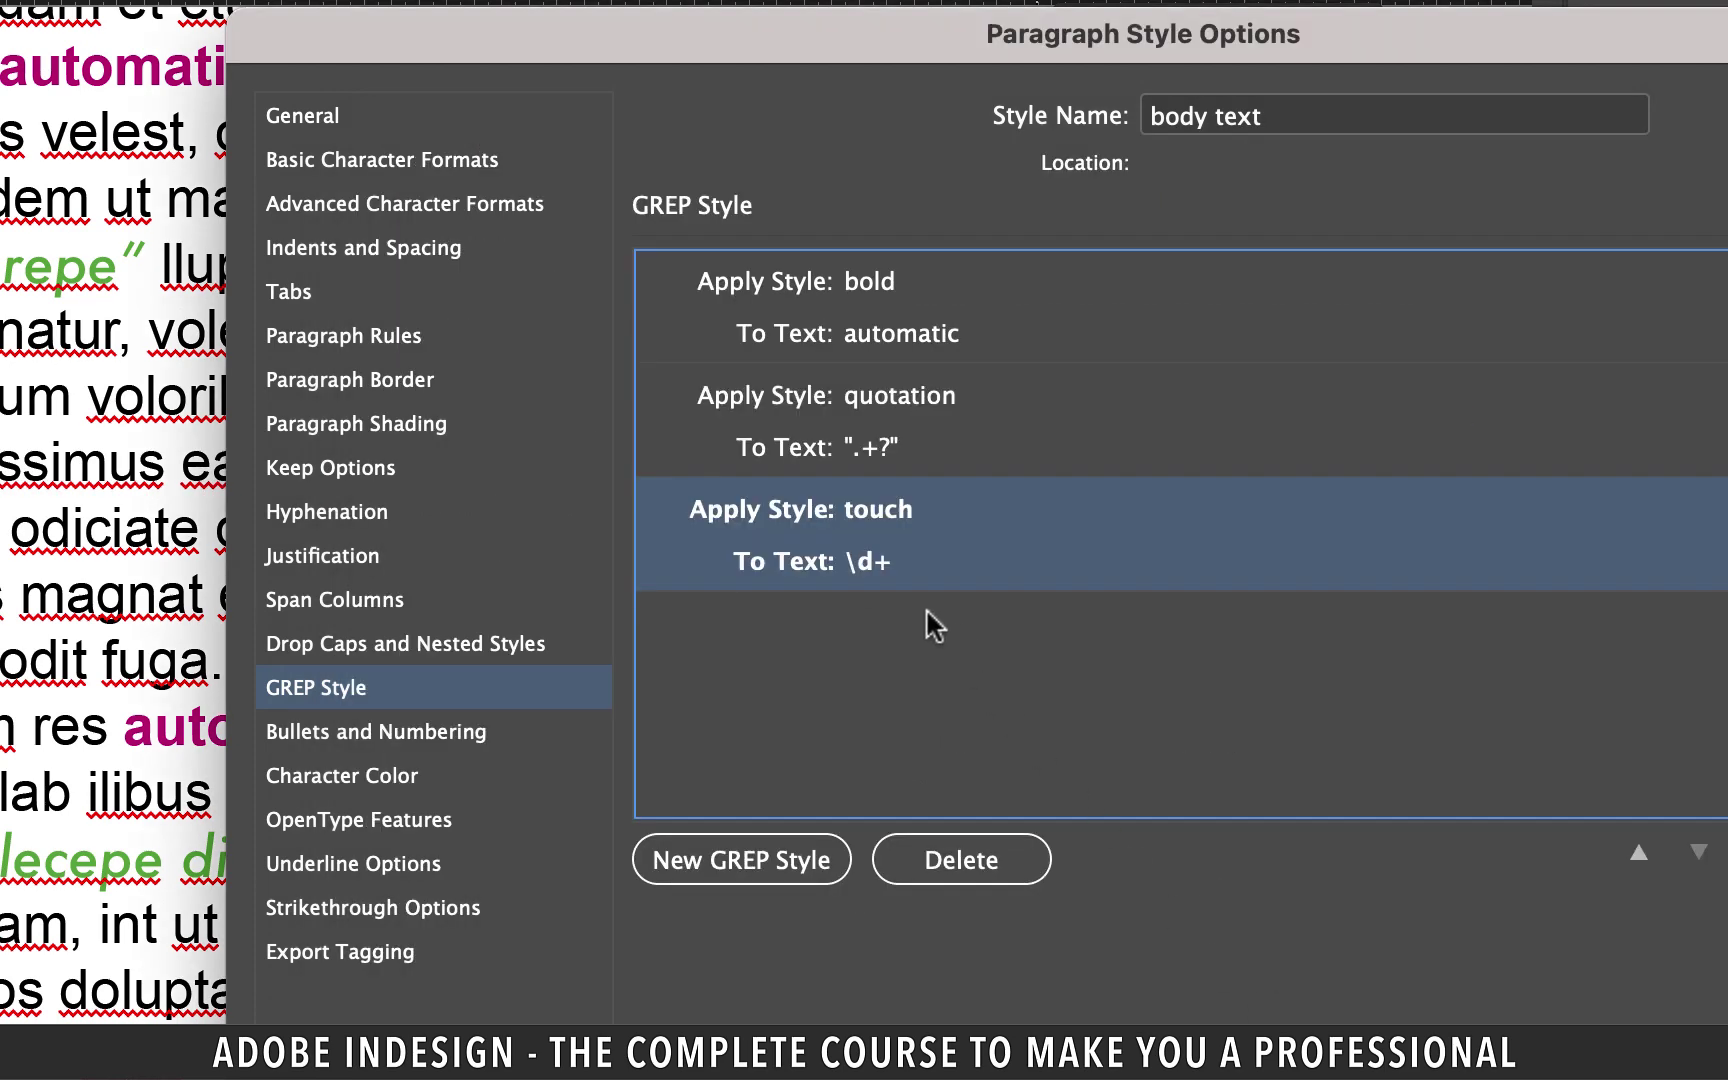
Set the third rule's matching text to 'touch'.
{"action": "left_click", "coordinate": [890, 580]}
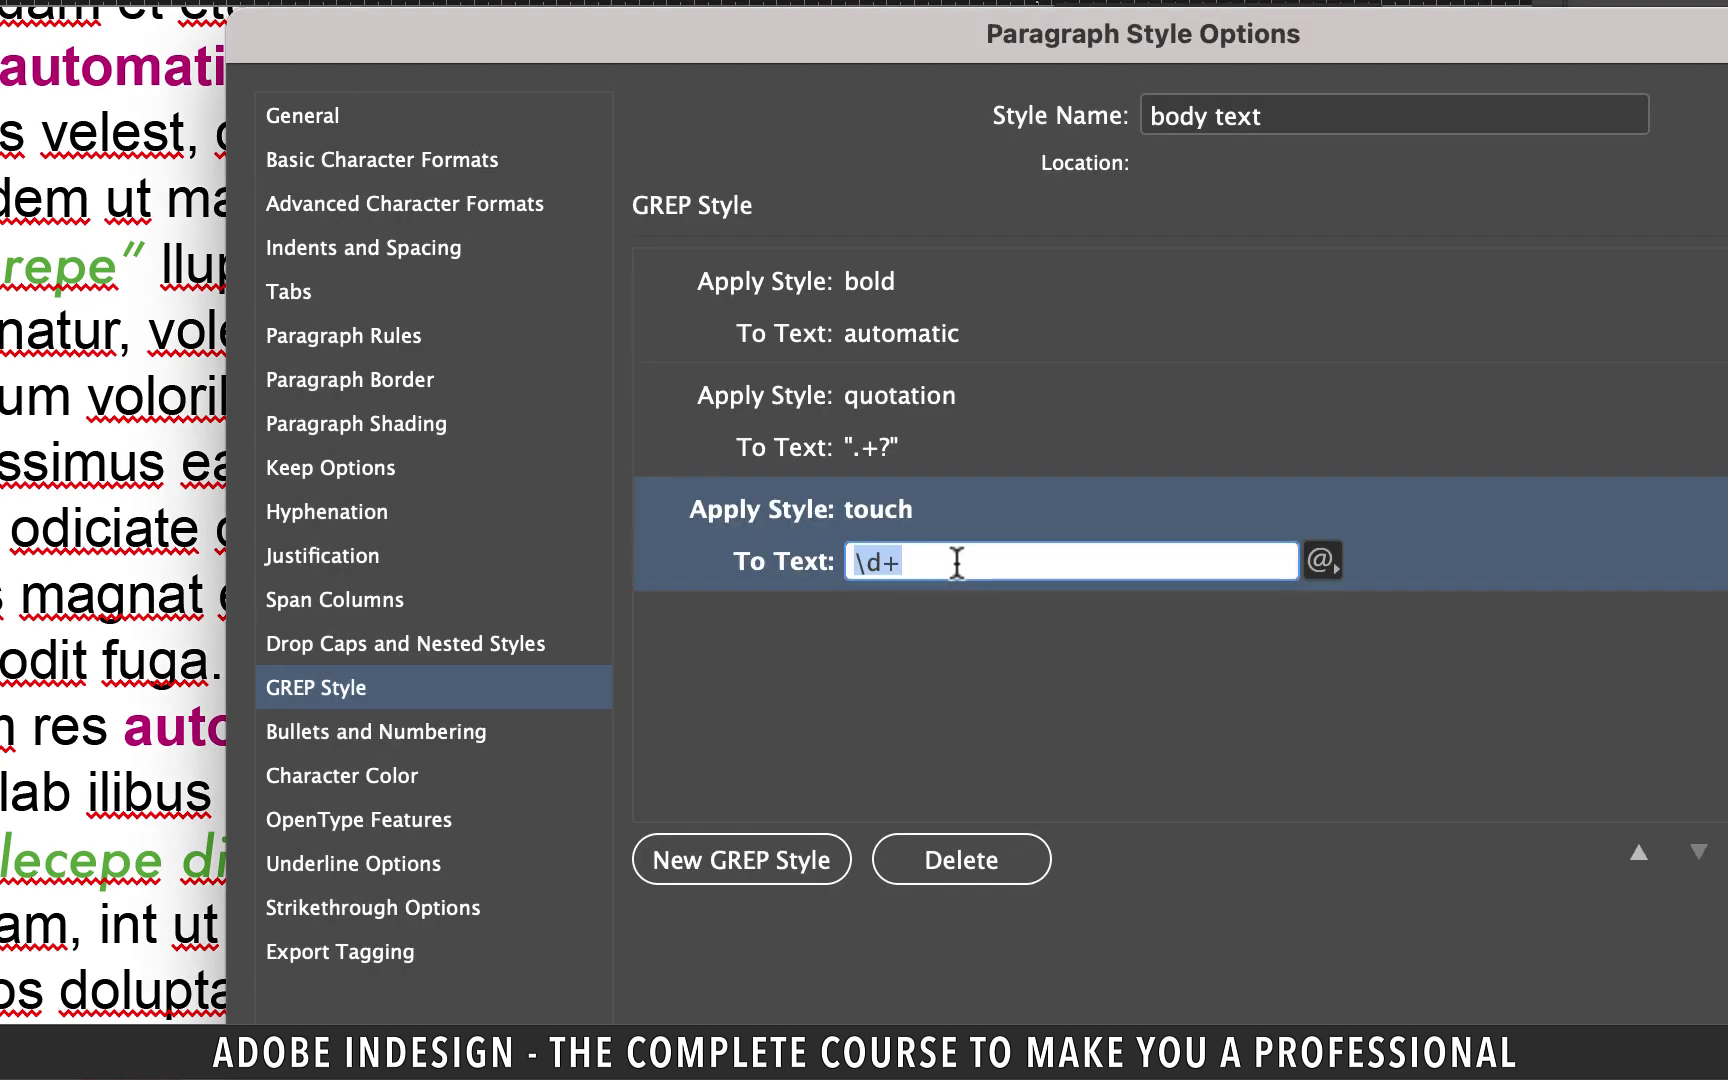
{"action": "type", "text": "touch"}
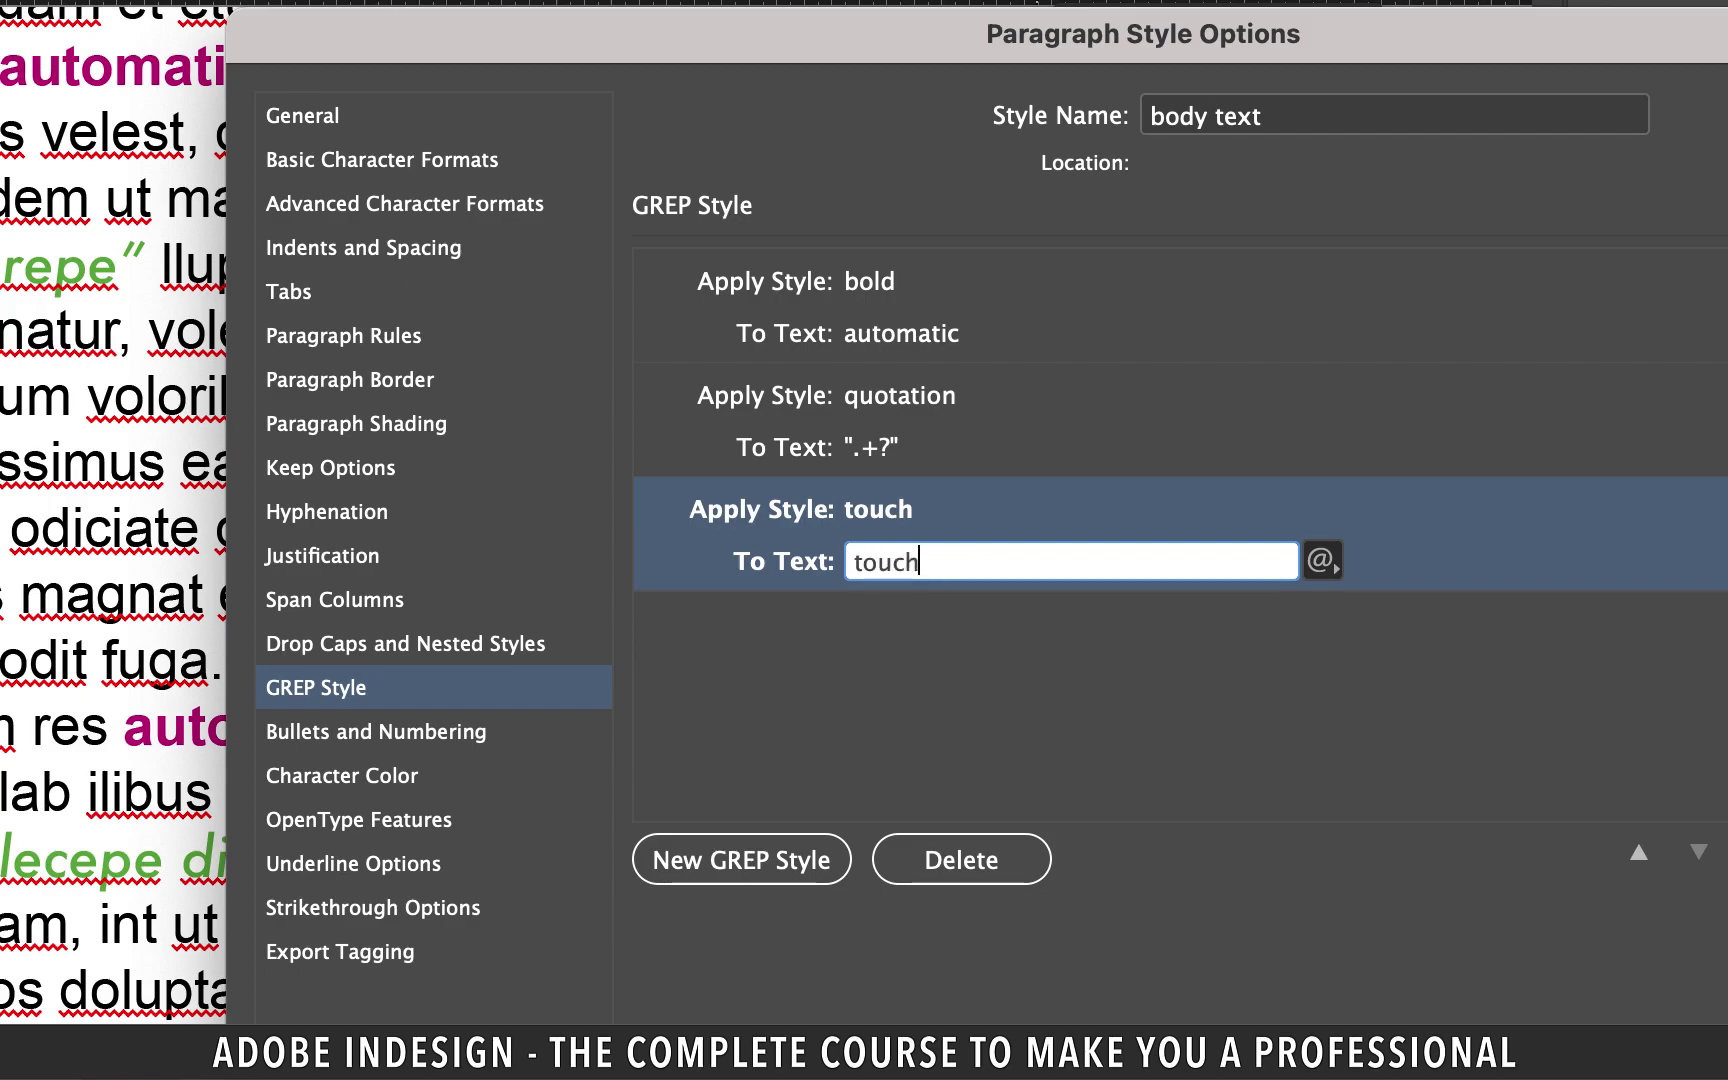
{"action": "left_click", "coordinate": [1035, 645]}
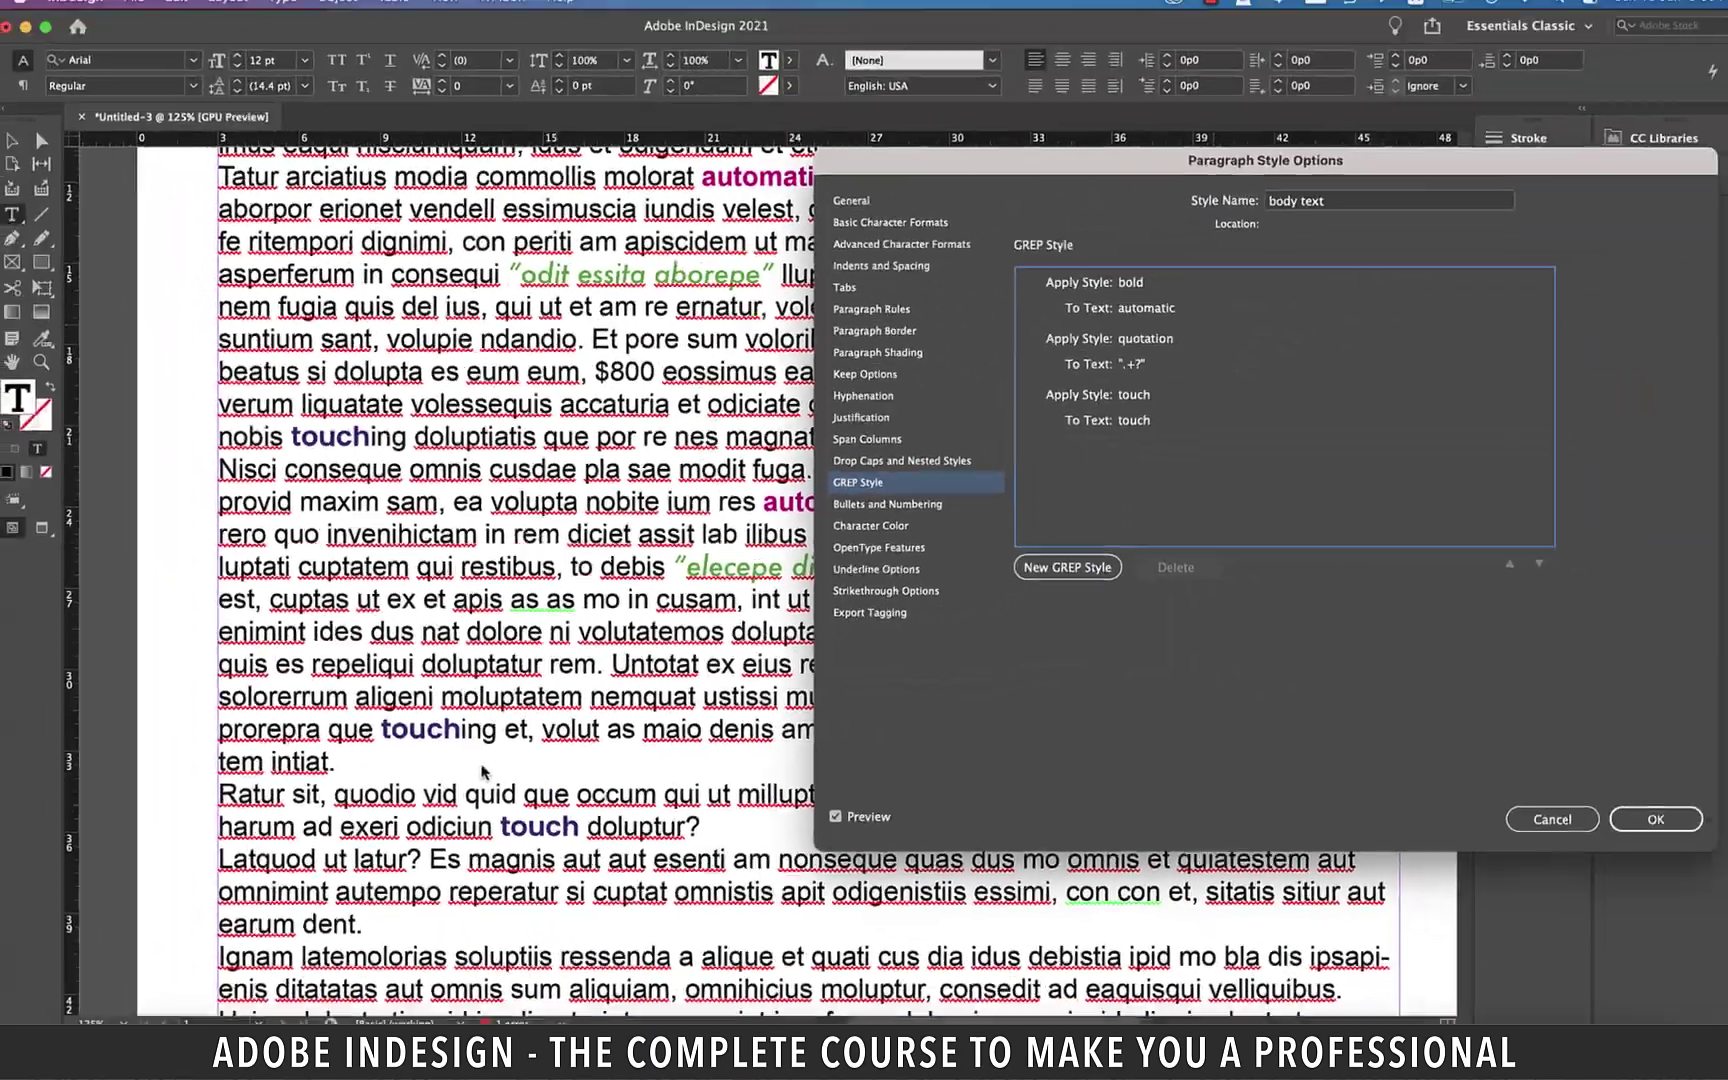
{"action": "left_click", "coordinate": [1240, 432]}
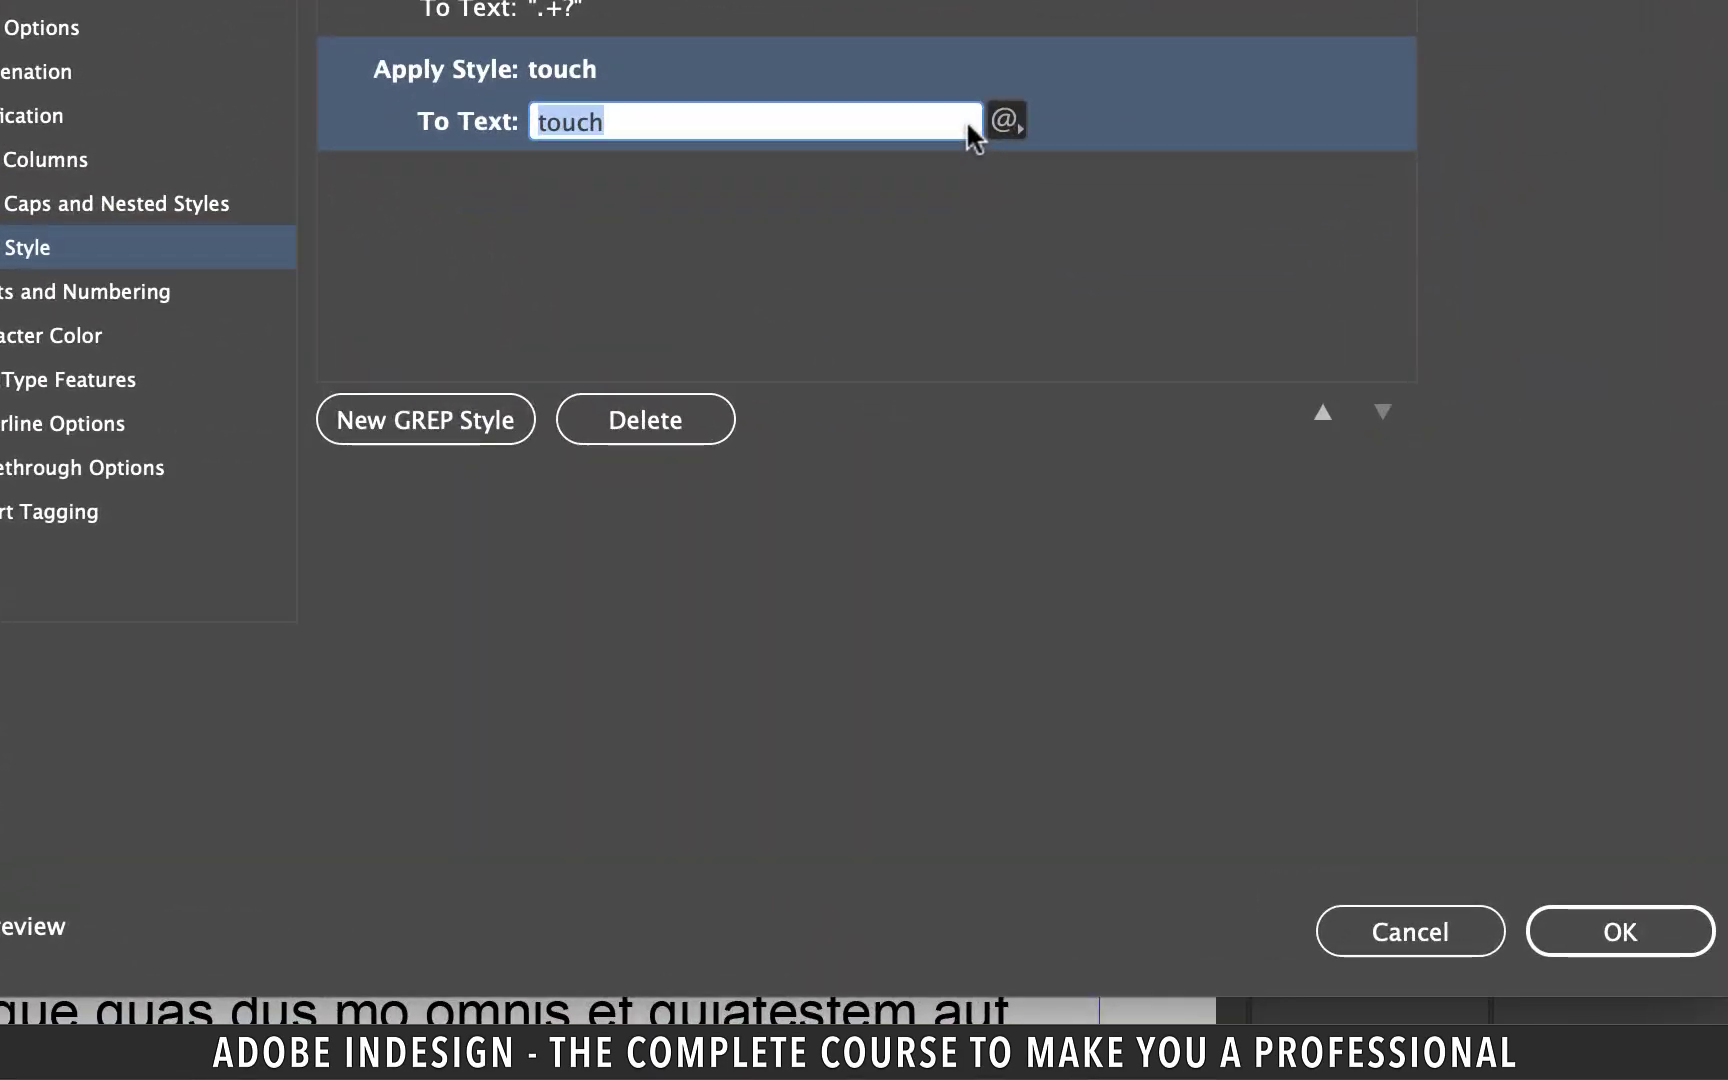
{"action": "left_click", "coordinate": [968, 124]}
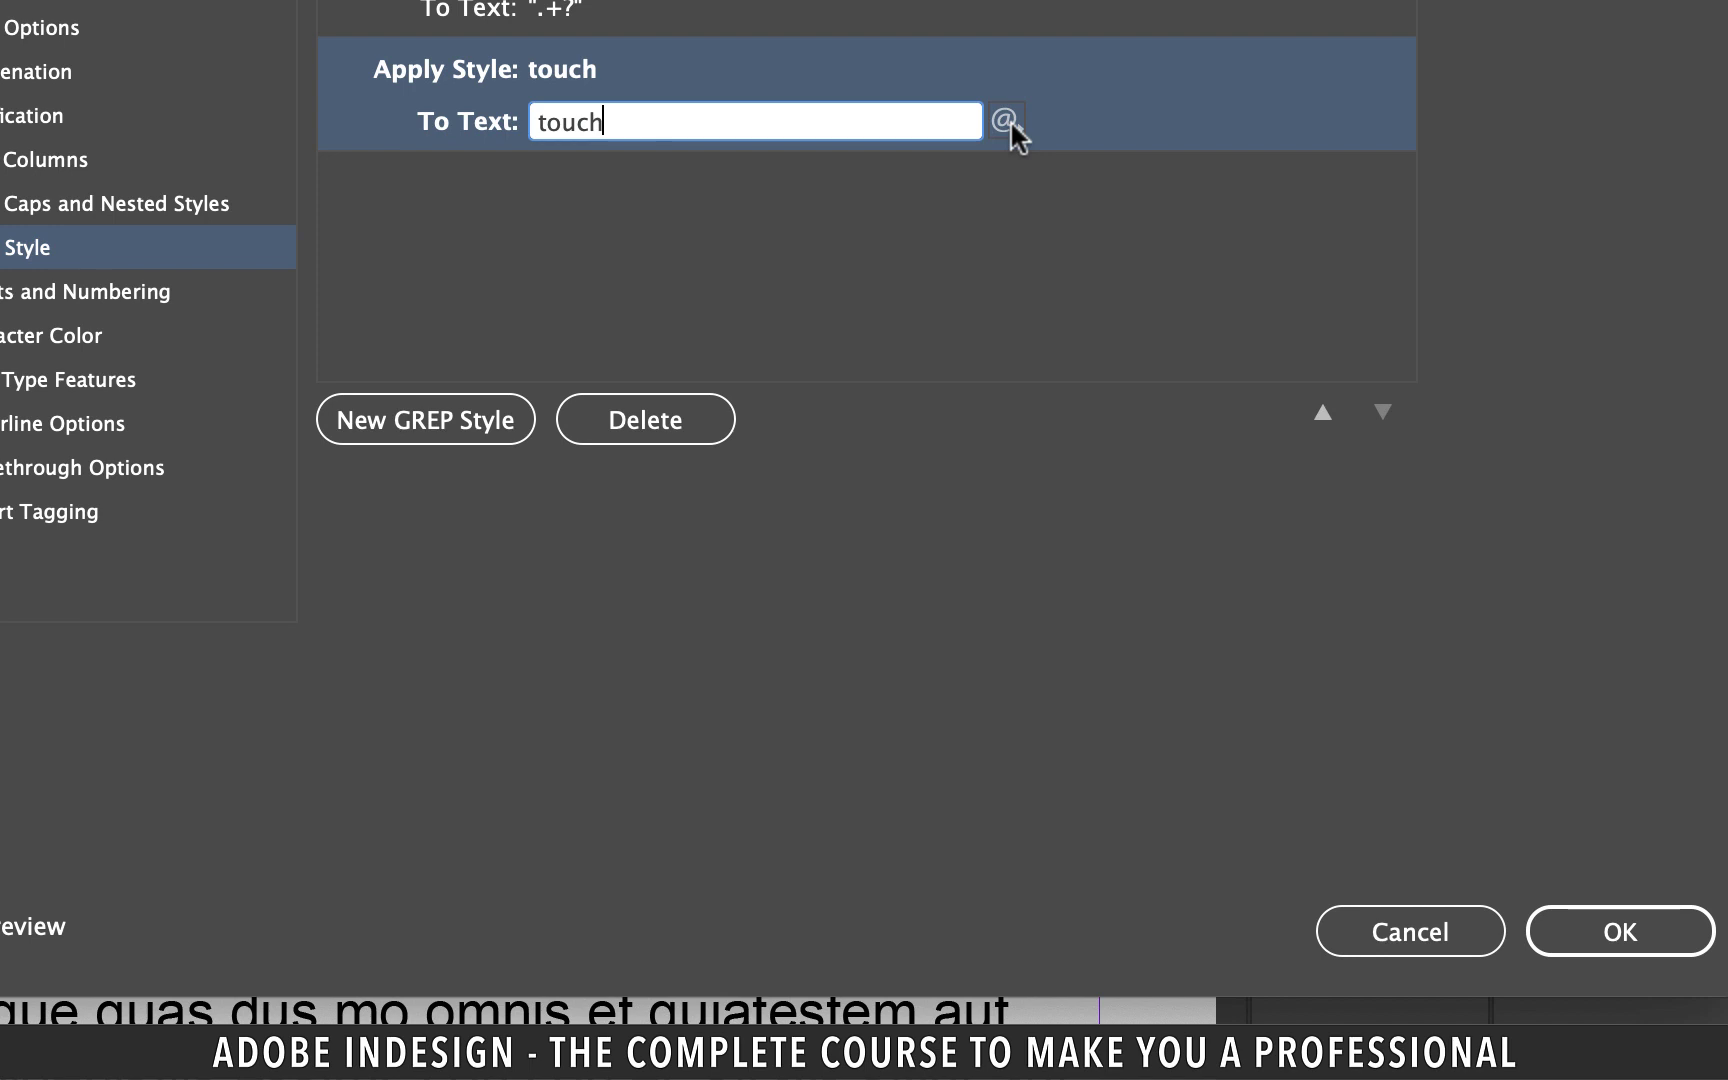
Add an end-of-word marker so the rule matches touch\> only, then close the style options.
{"action": "left_click", "coordinate": [1008, 121]}
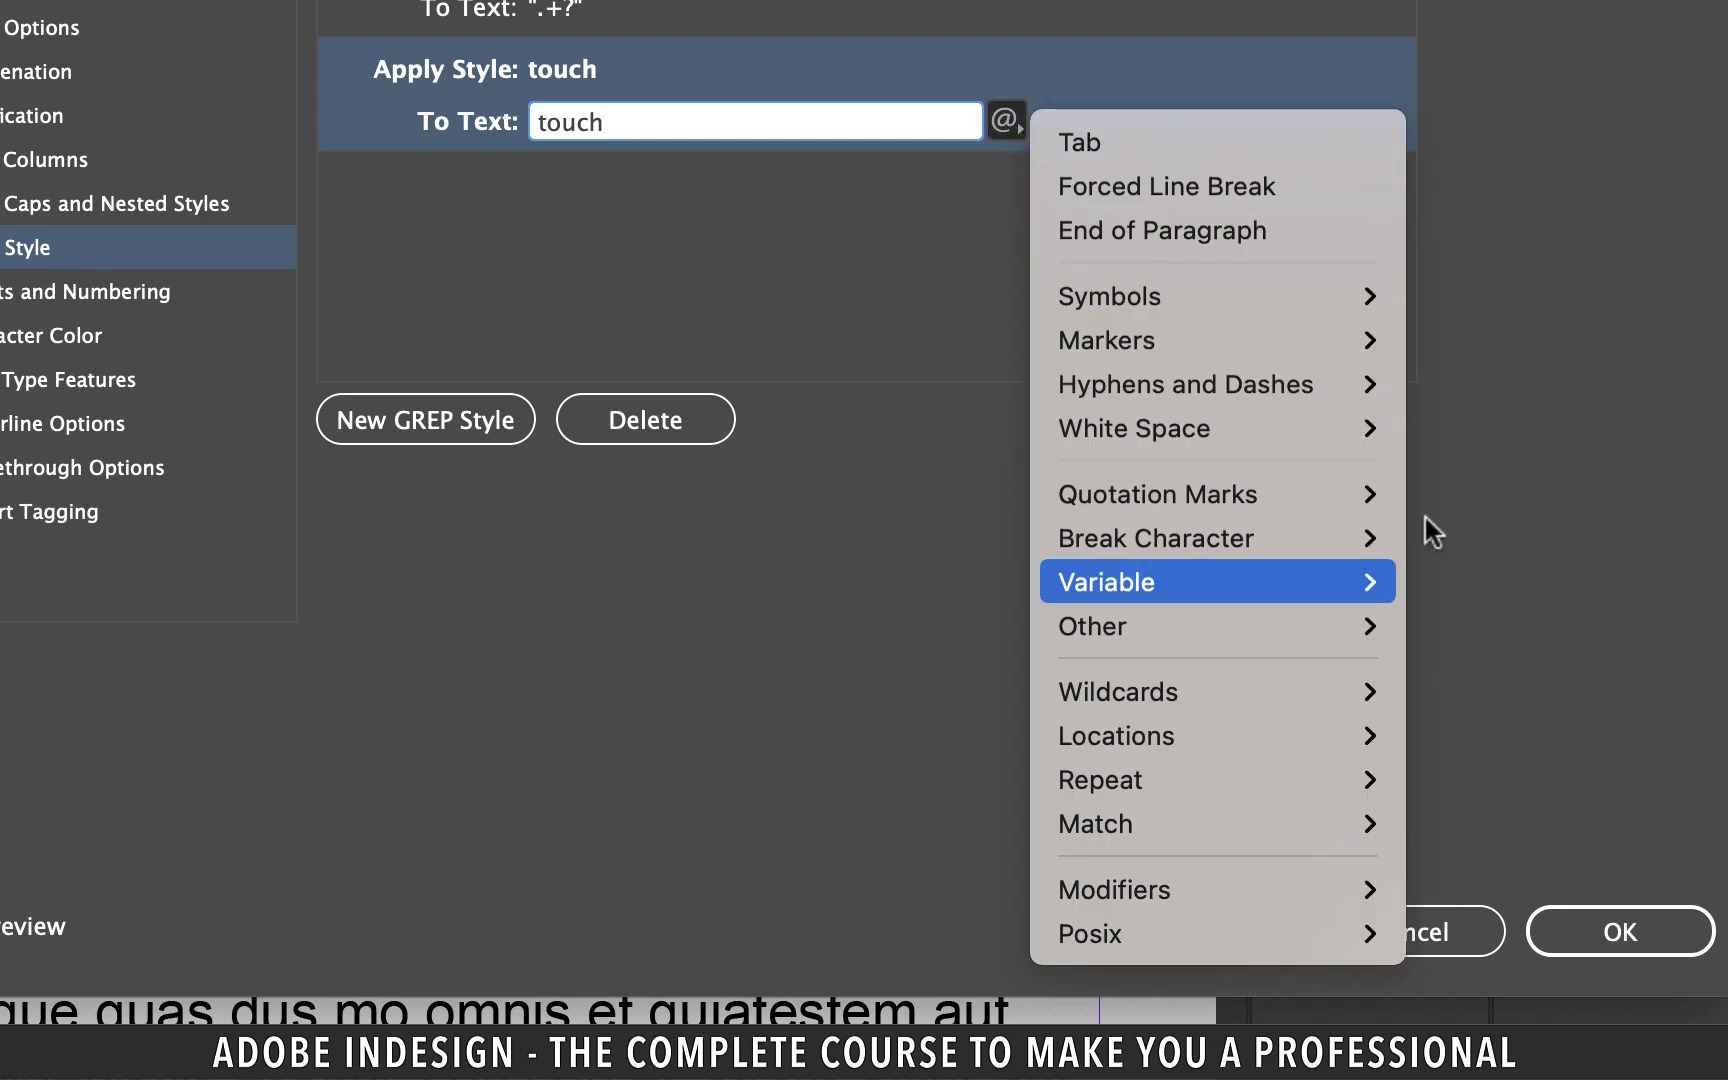
{"action": "mouse_move", "coordinate": [1116, 736]}
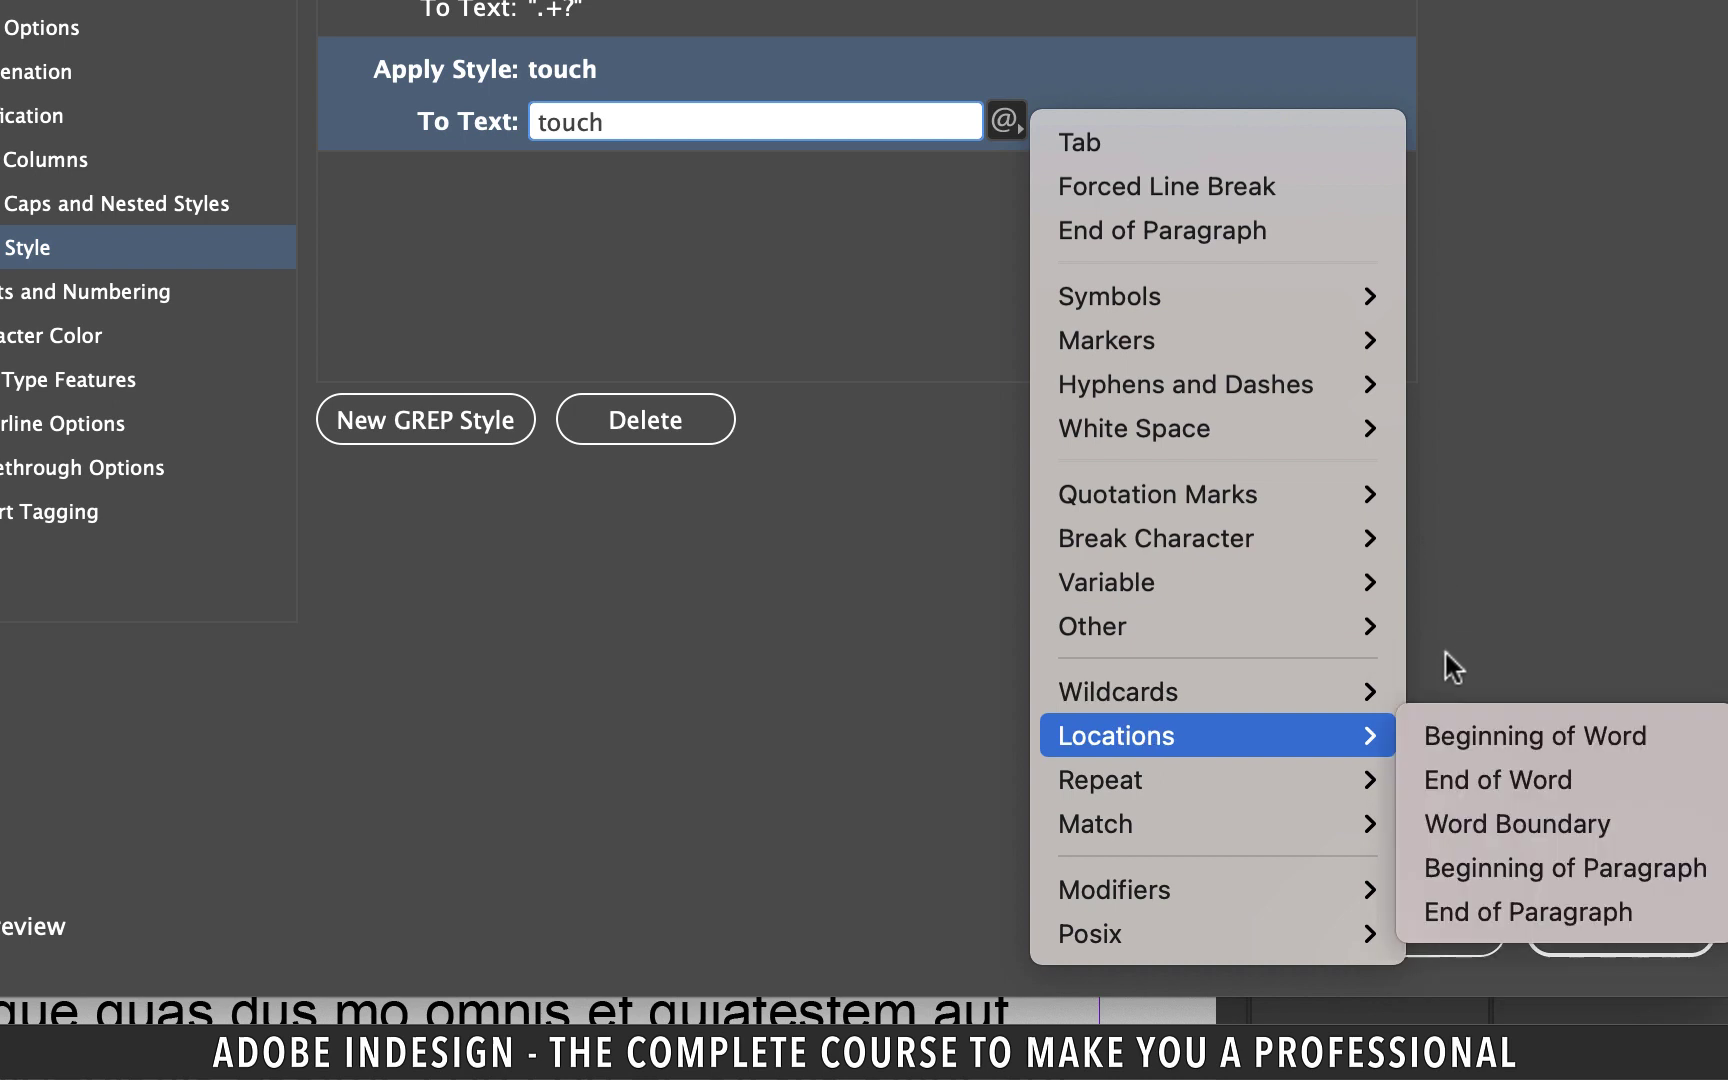
{"action": "left_click", "coordinate": [1463, 778]}
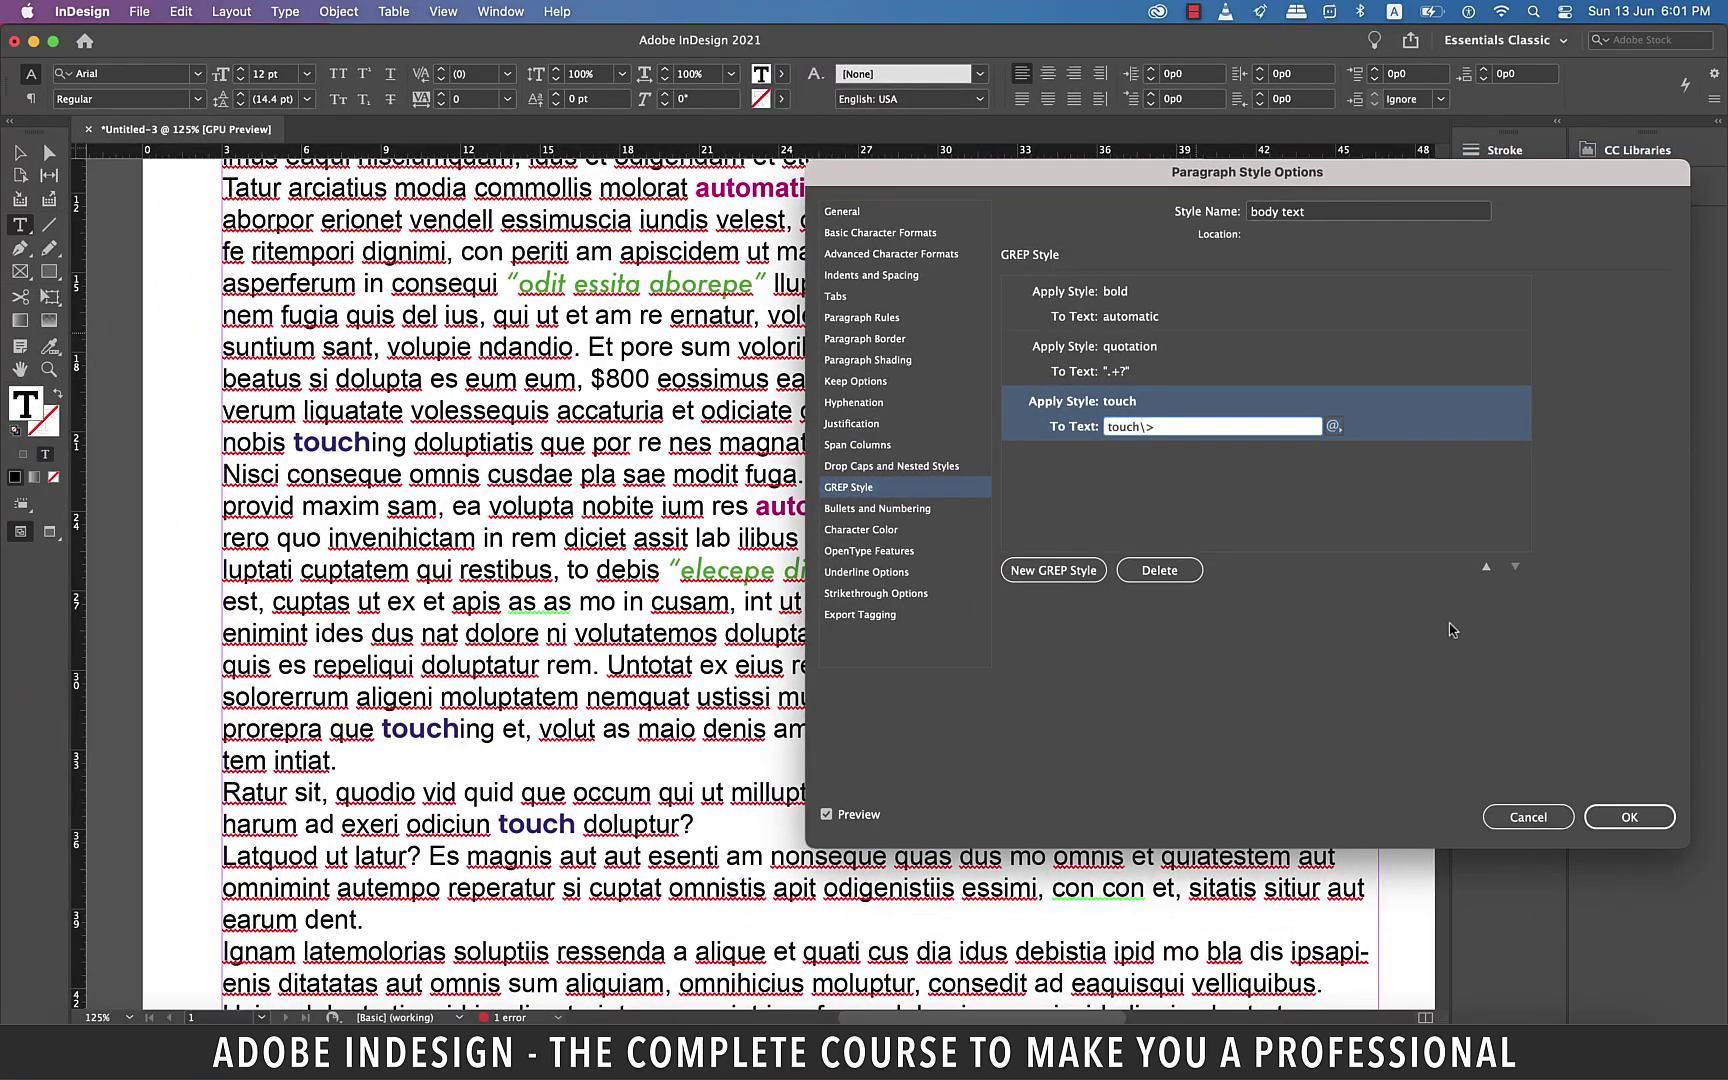
{"action": "key", "text": "Return"}
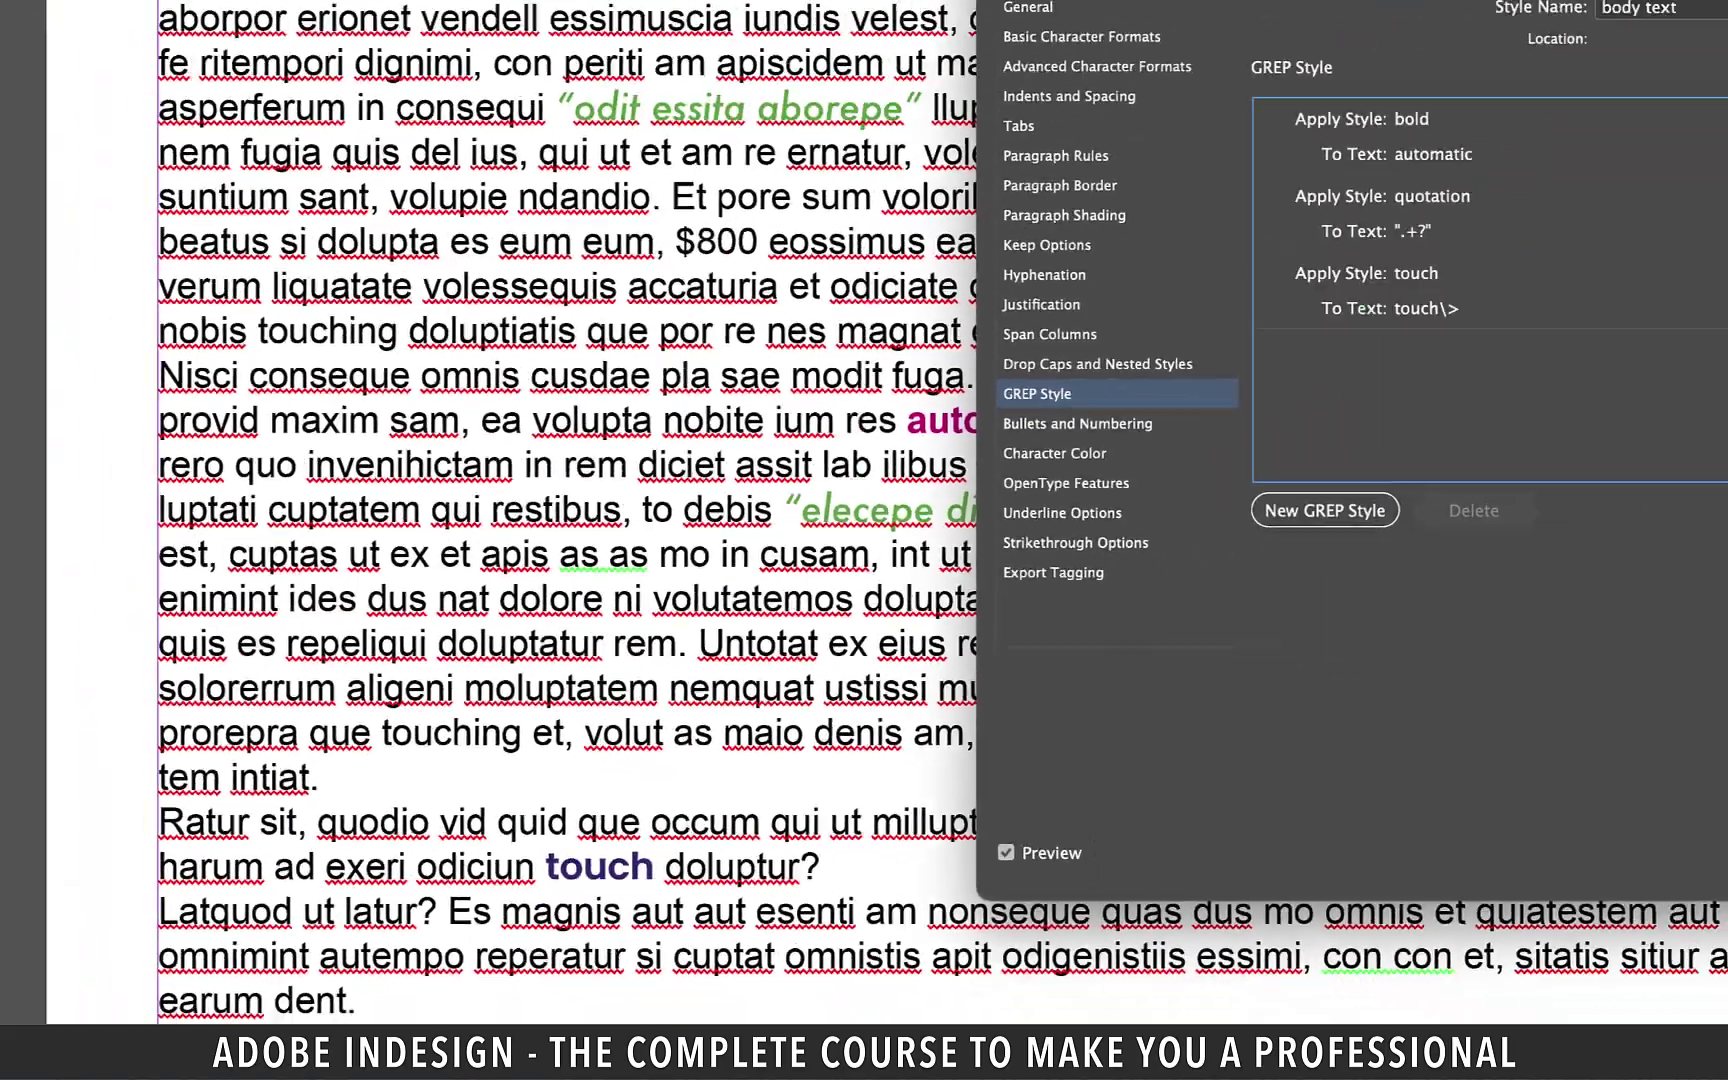
{"action": "key", "text": "Return"}
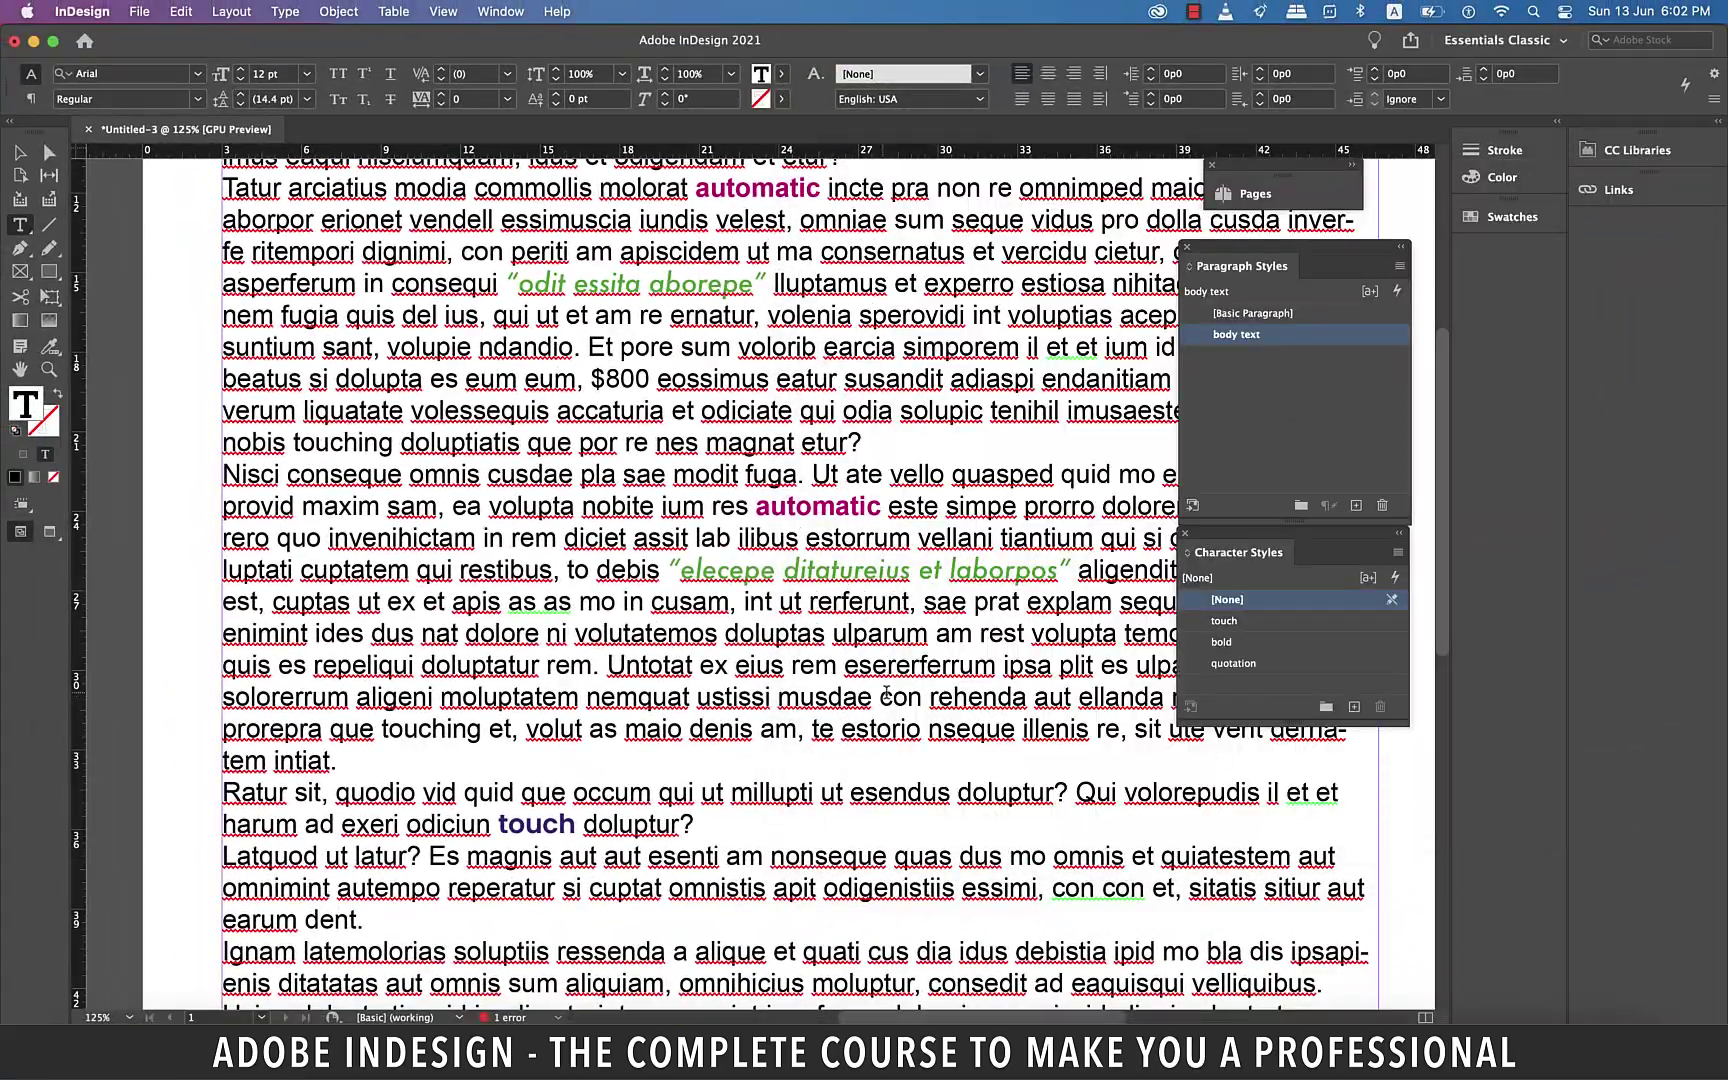
Add a fourth GREP rule to the body text paragraph style and open its character style list.
{"action": "scroll", "coordinate": [913, 697], "scroll_direction": "up", "scroll_amount": 5}
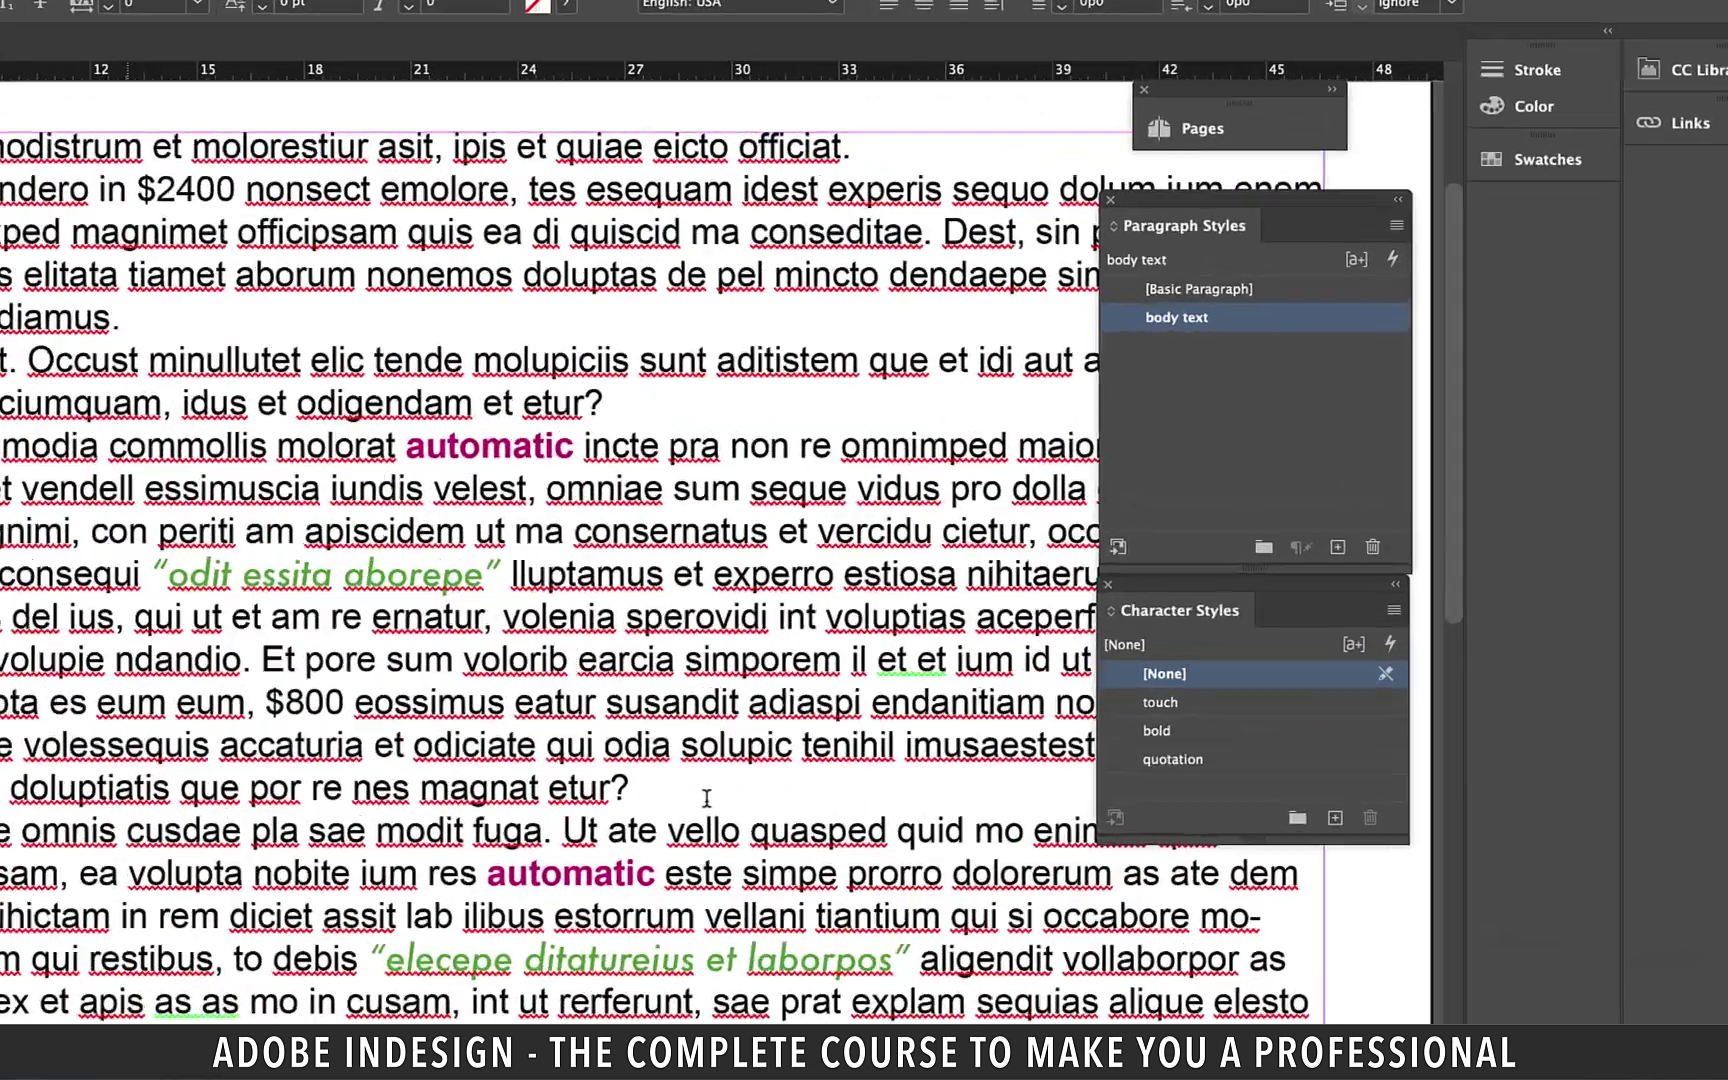
{"action": "double_click", "coordinate": [1236, 334]}
{"action": "left_click", "coordinate": [247, 598]}
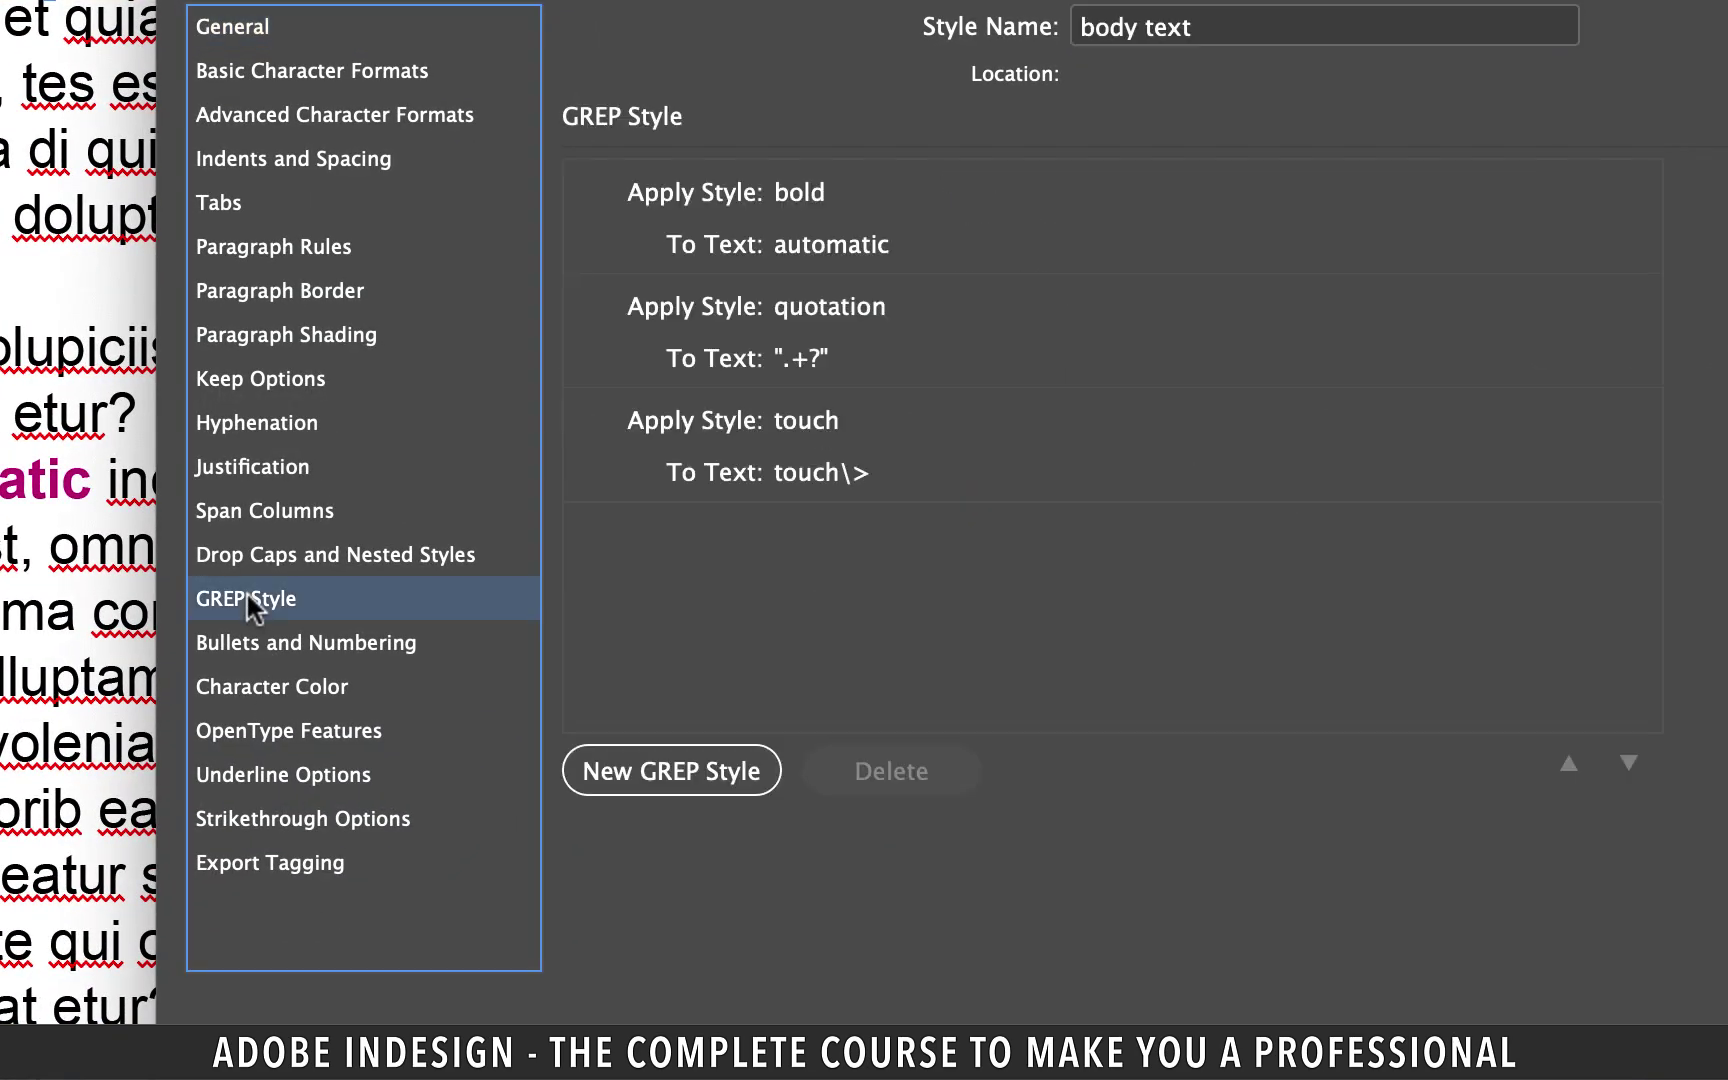
{"action": "left_click", "coordinate": [712, 793]}
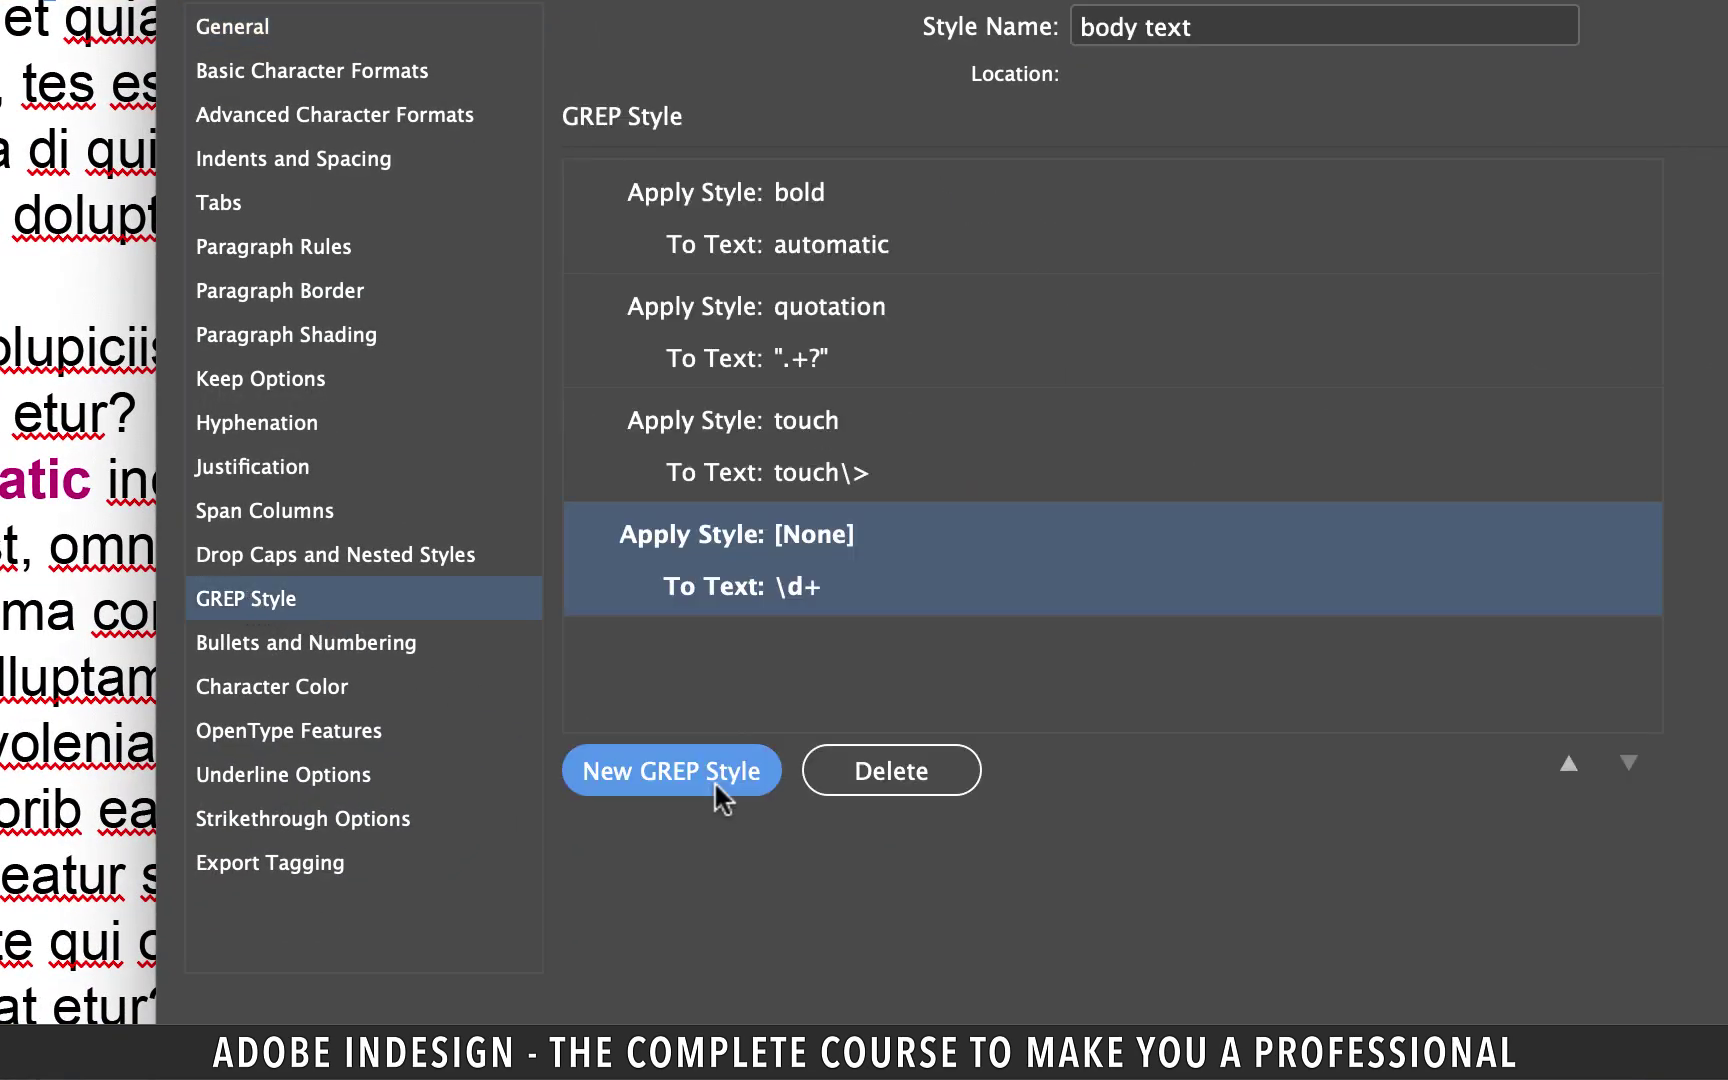
{"action": "left_click", "coordinate": [857, 530]}
{"action": "left_click", "coordinate": [1205, 533]}
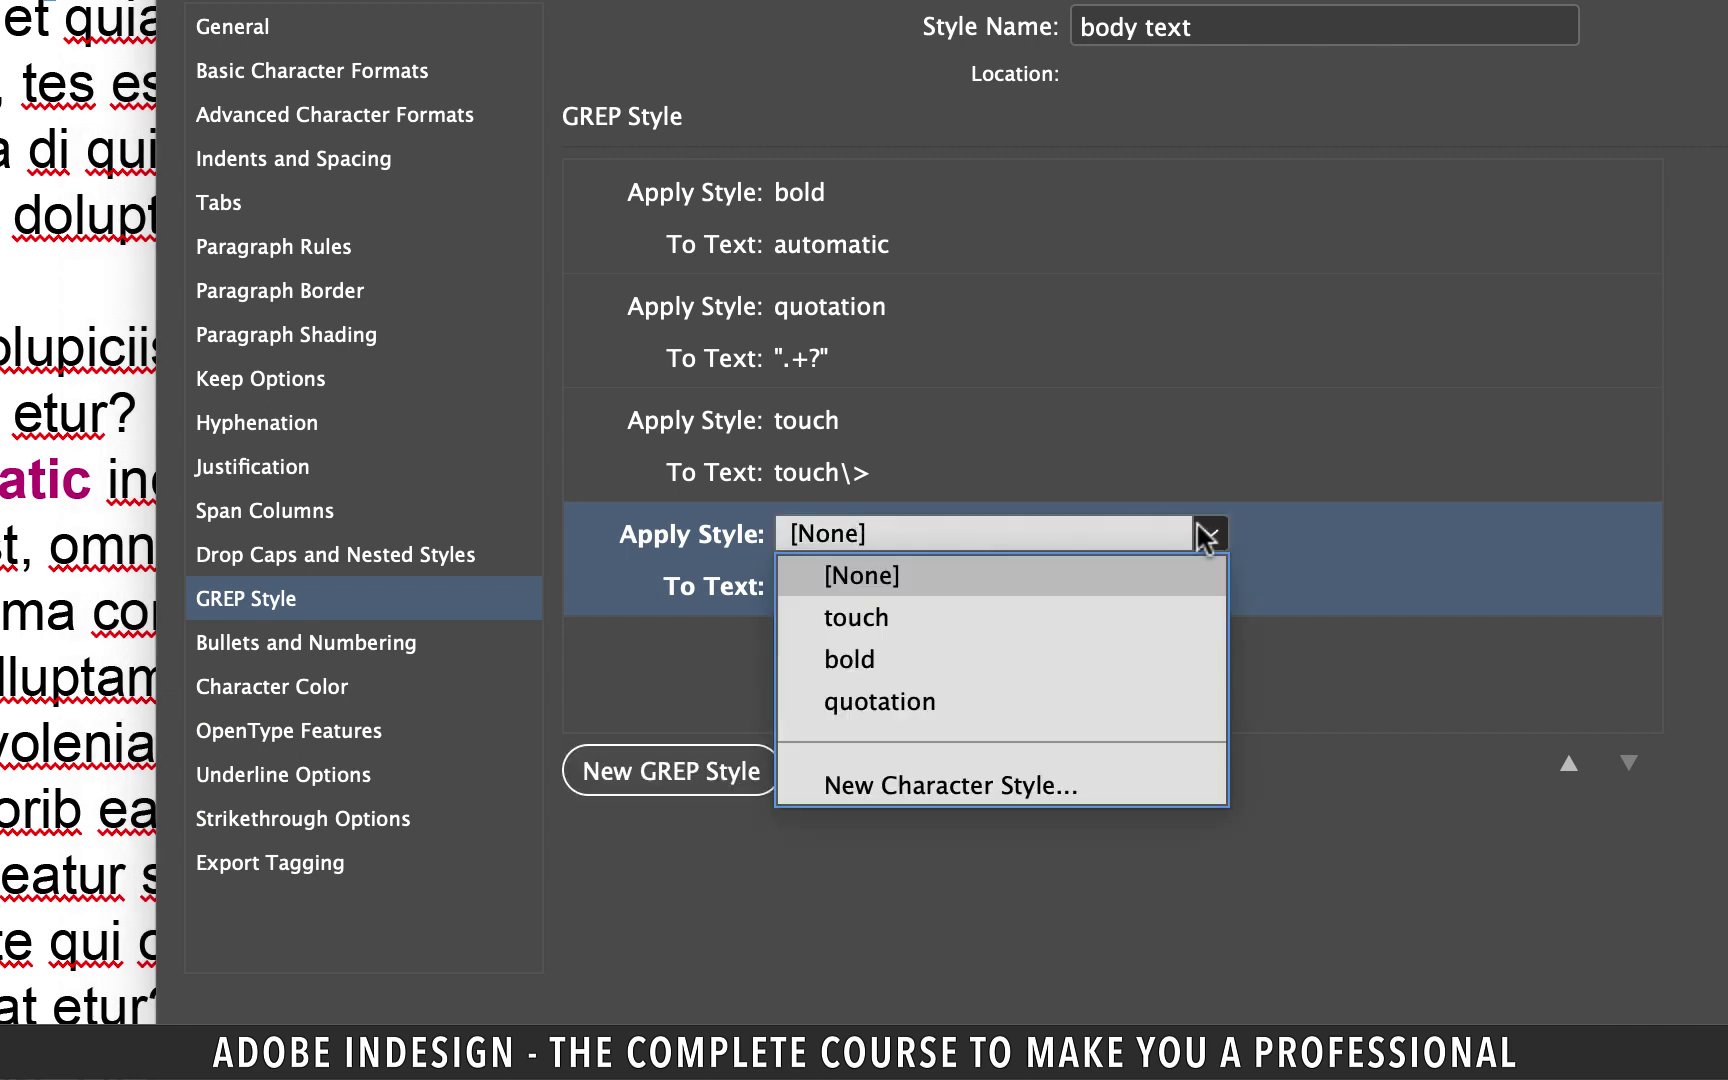
Create a 'dollar' character style in Museo Sans Cond 700, underlined, coloured dark red C=15 M=100 Y=100 K=0.
{"action": "left_click", "coordinate": [972, 800]}
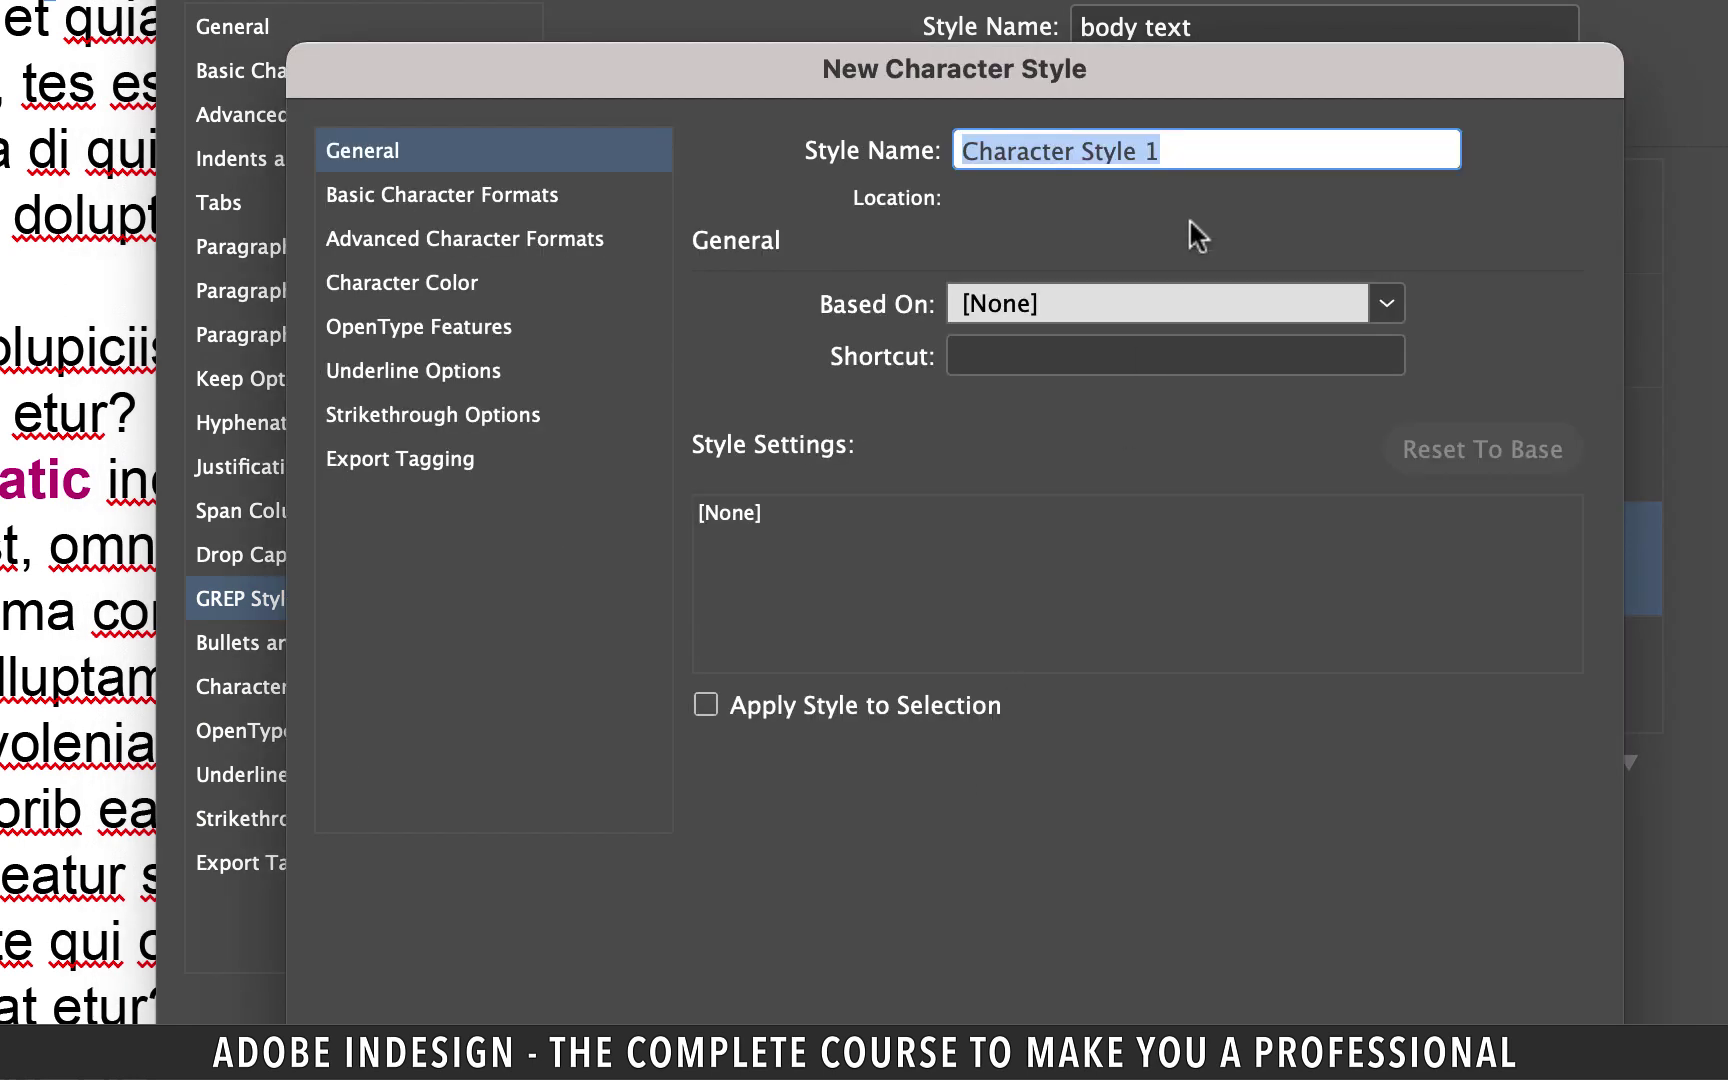
{"action": "type", "text": "dollar"}
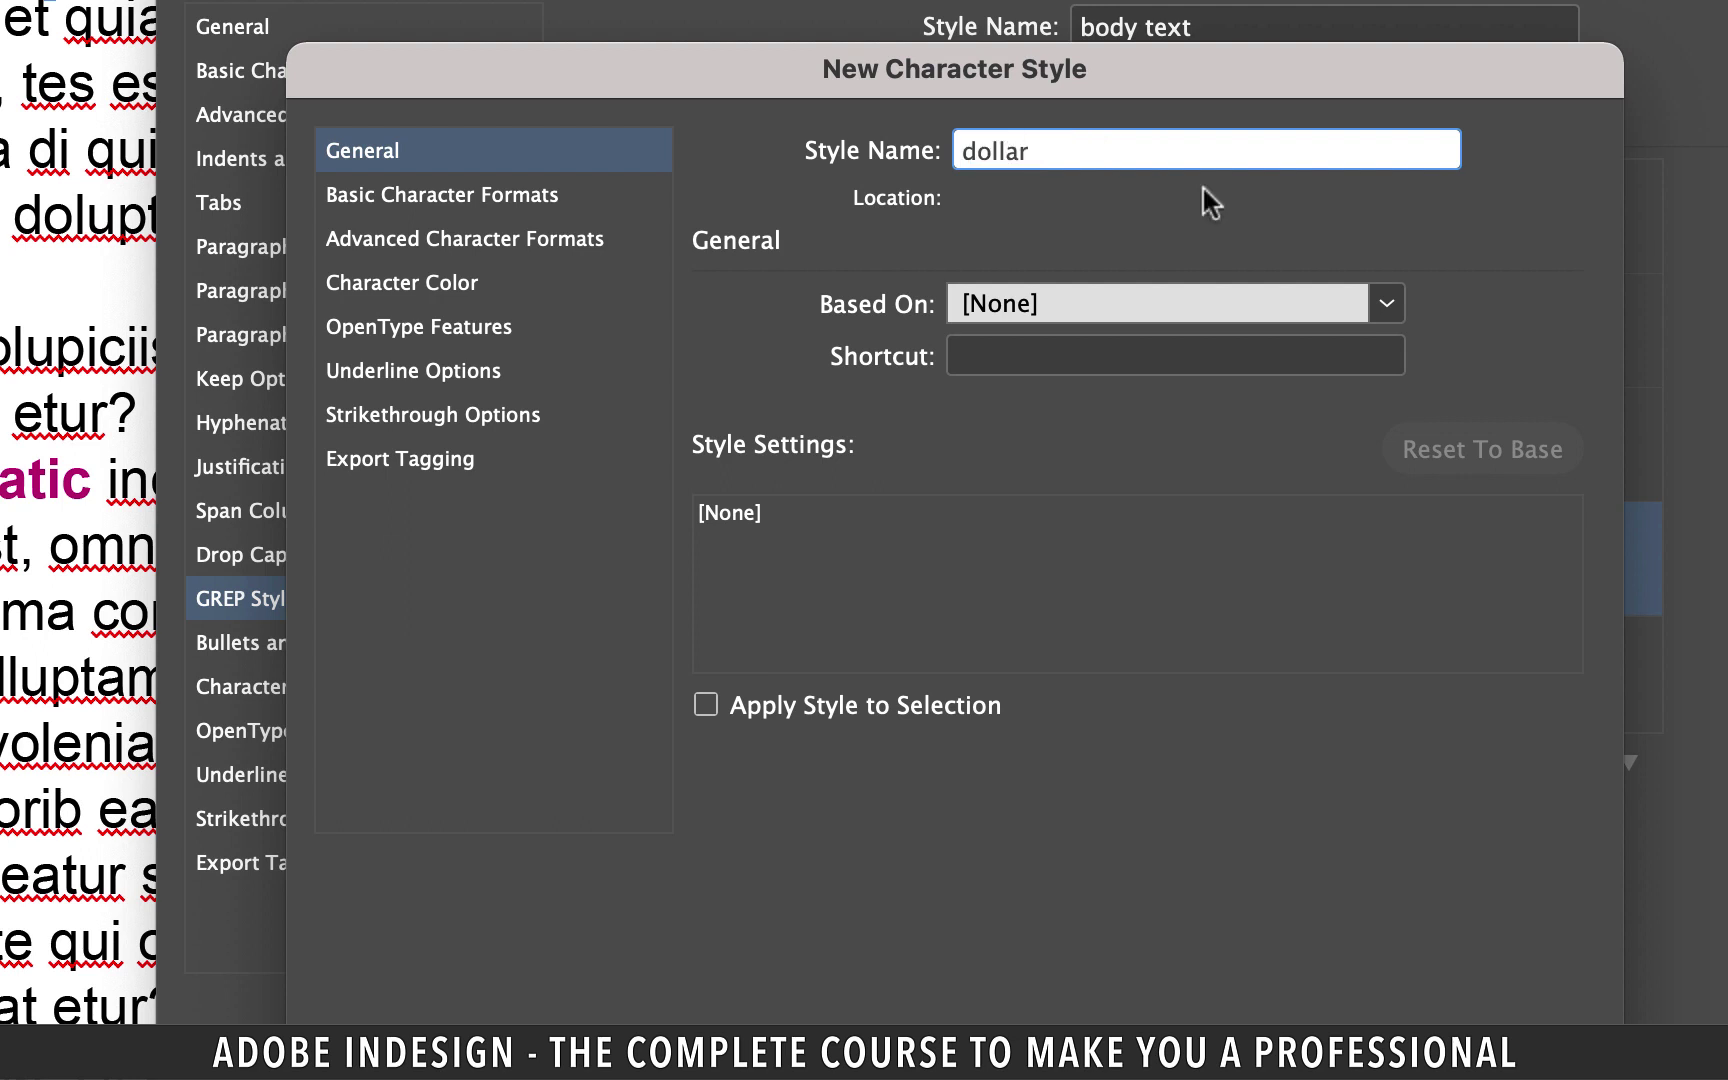
{"action": "left_click", "coordinate": [462, 197]}
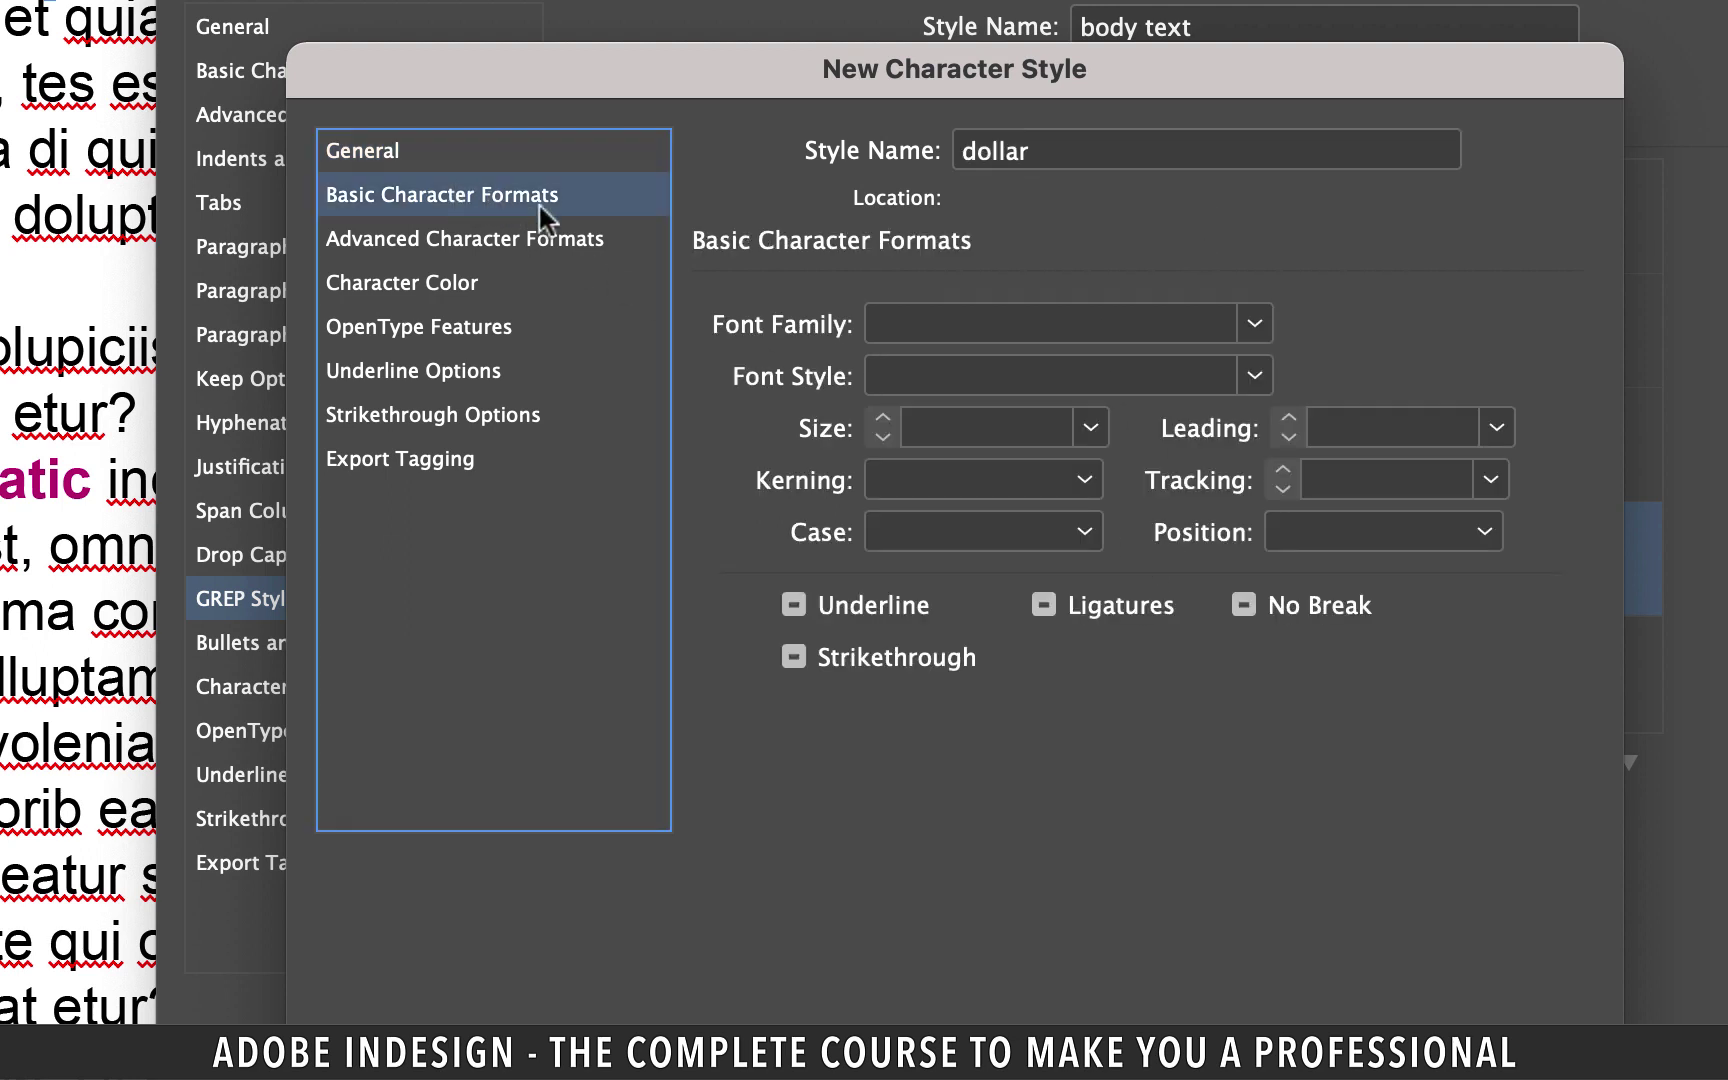
{"action": "left_click", "coordinate": [1033, 324]}
{"action": "type", "text": "Museo Sans Cond"}
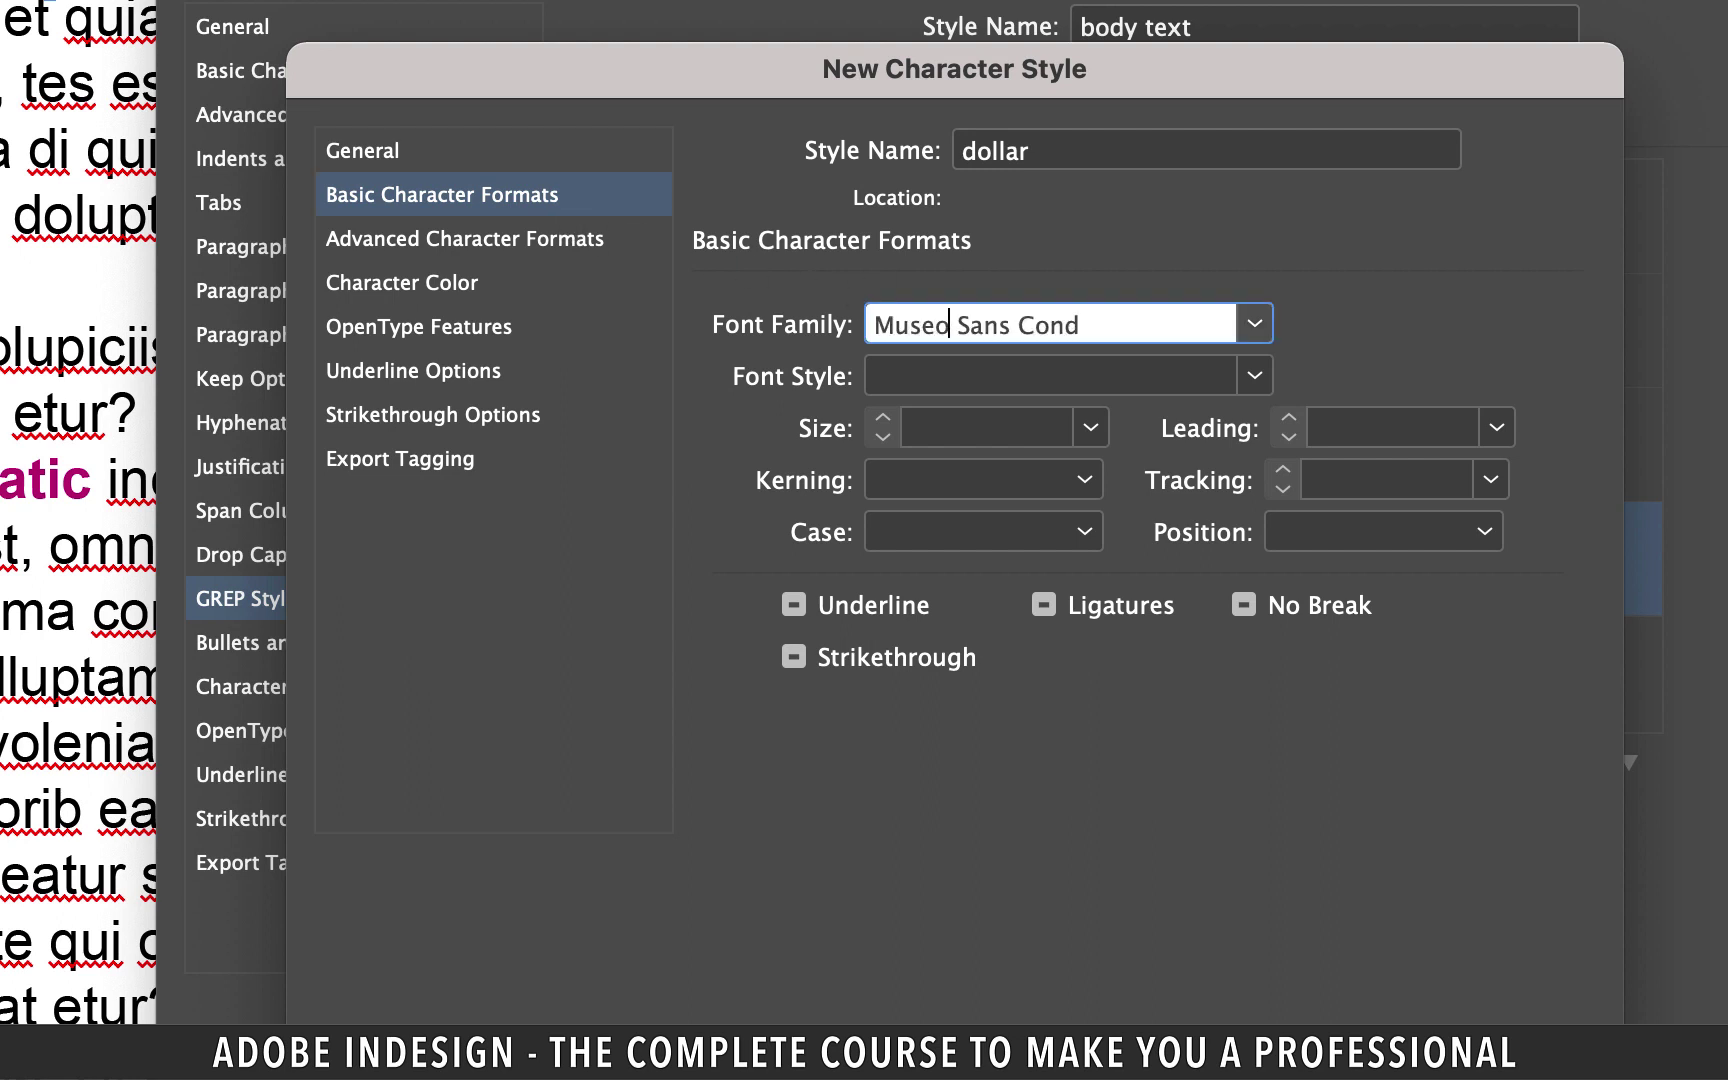
{"action": "left_click", "coordinate": [1254, 376]}
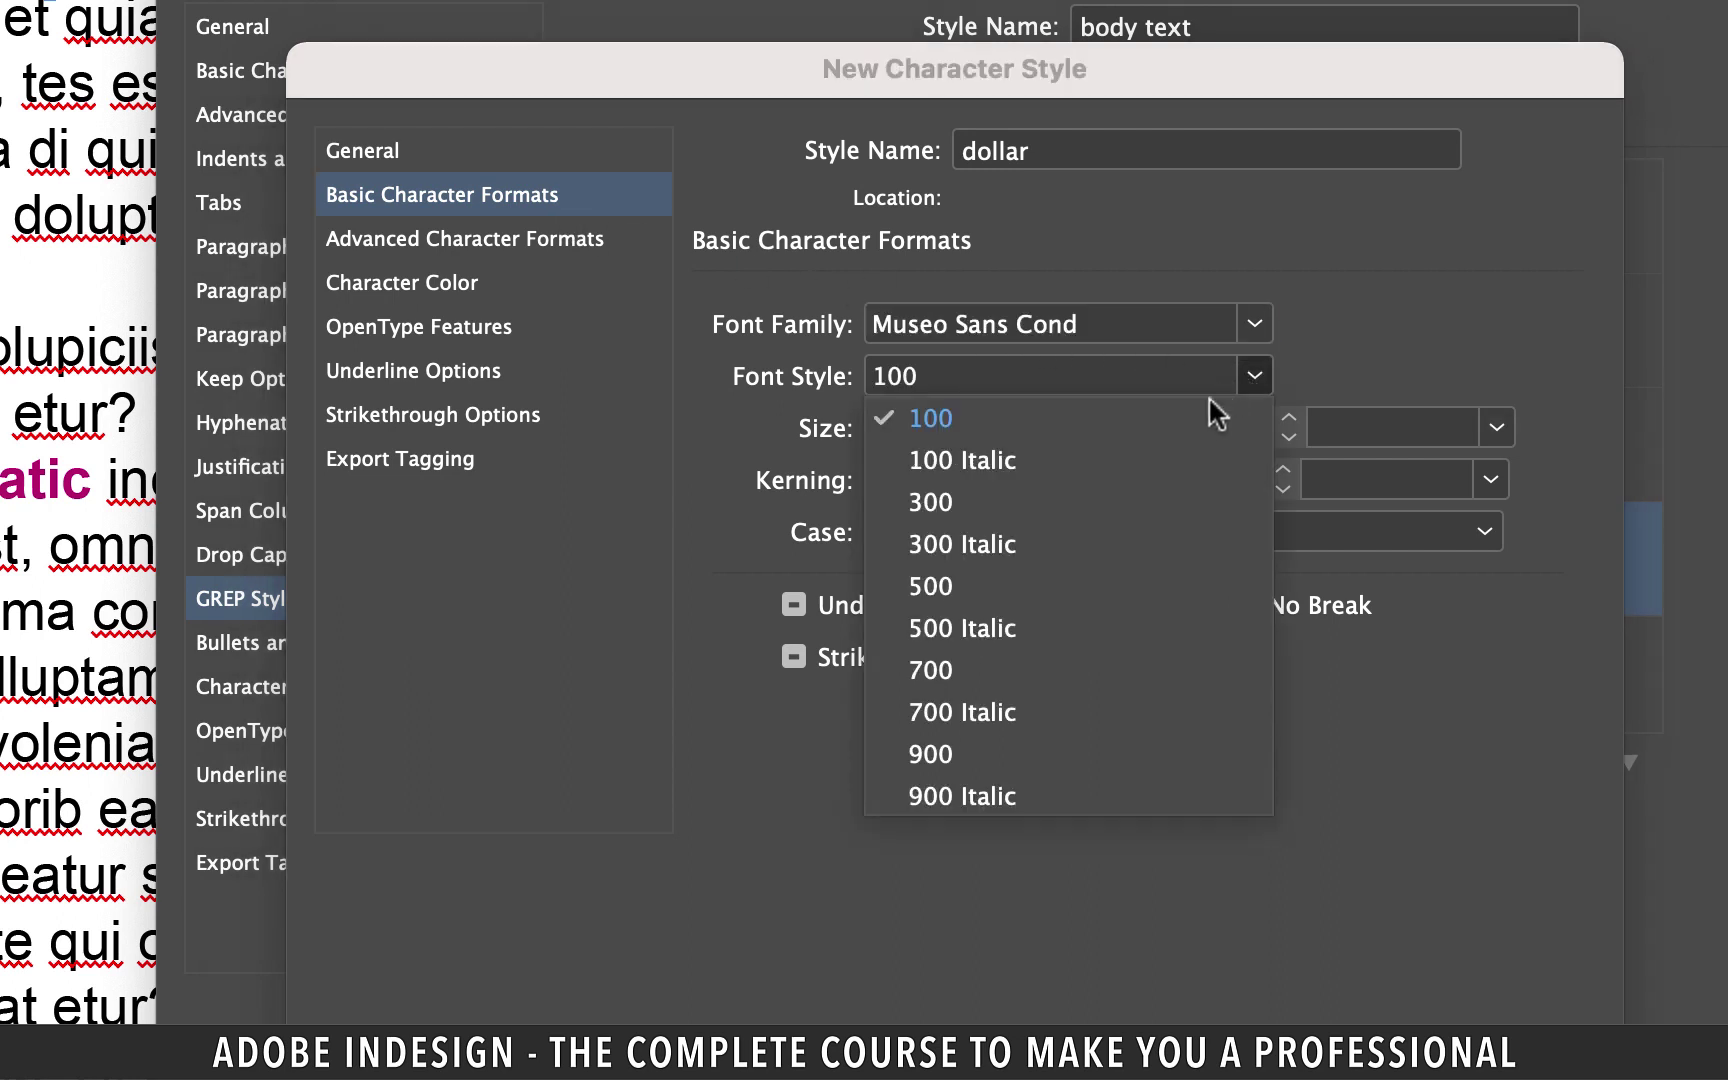
{"action": "left_click", "coordinate": [959, 676]}
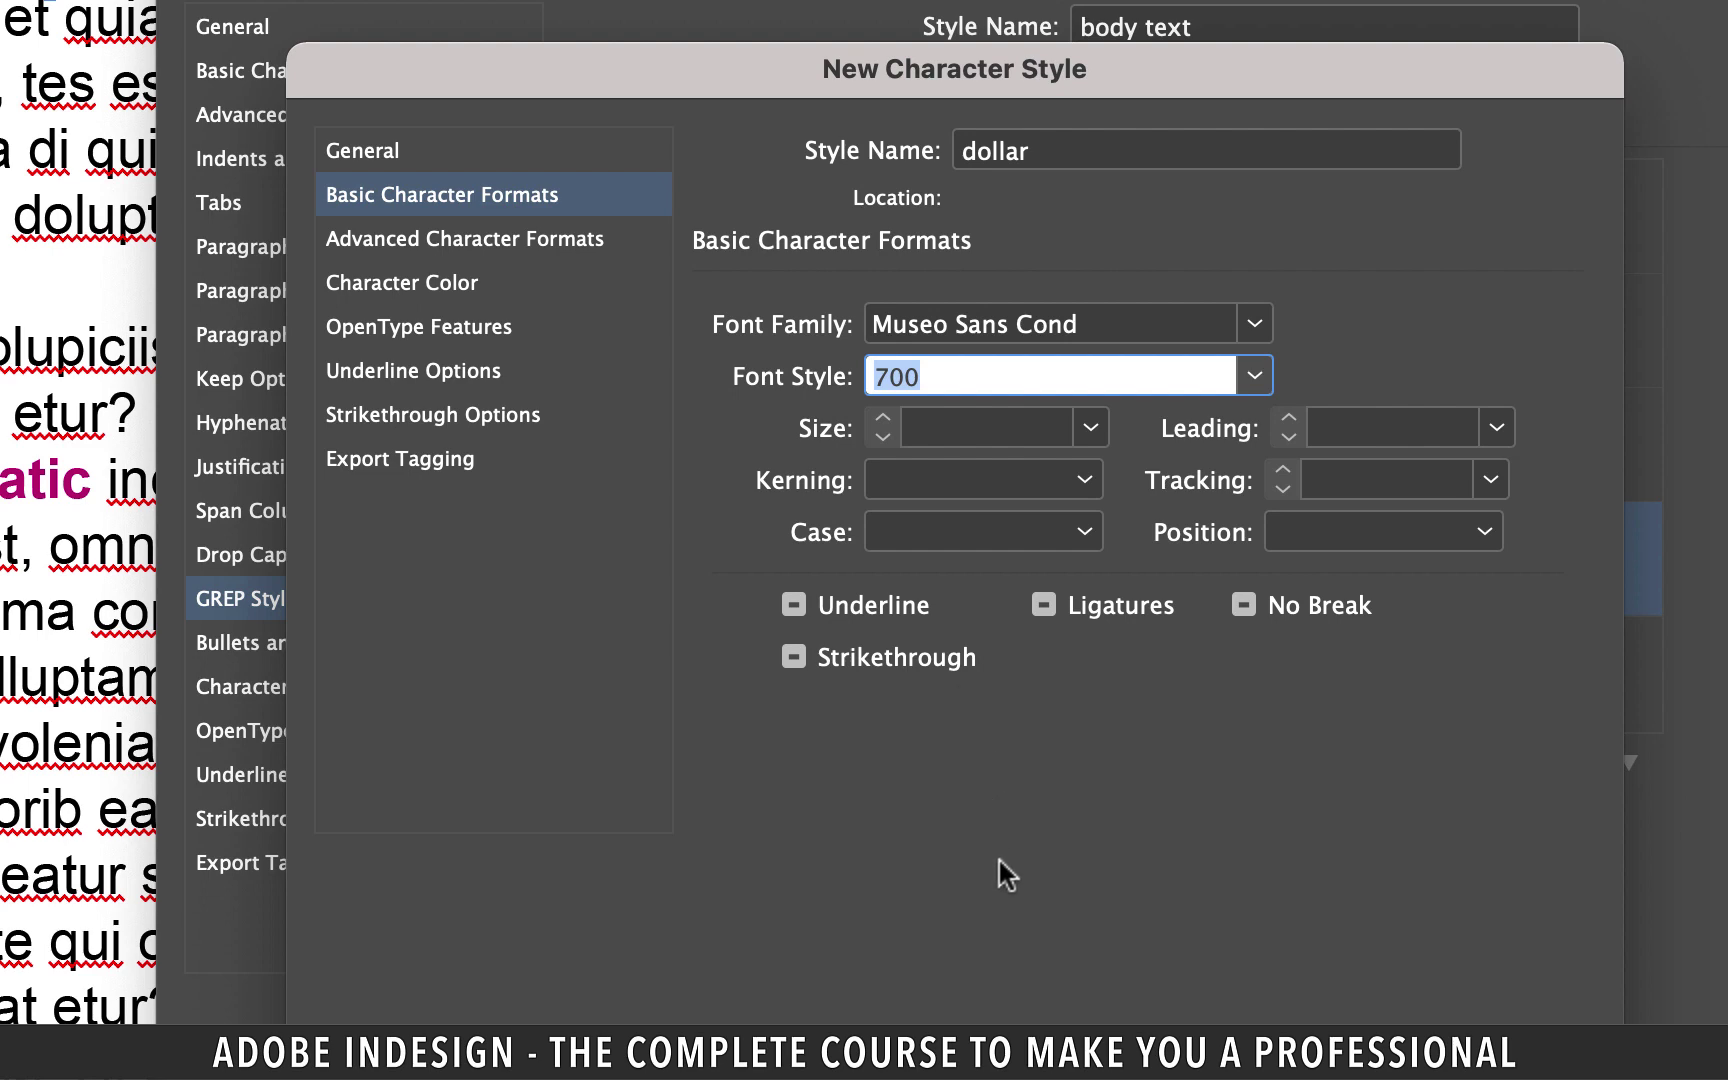
{"action": "left_click", "coordinate": [794, 605]}
{"action": "left_click", "coordinate": [390, 283]}
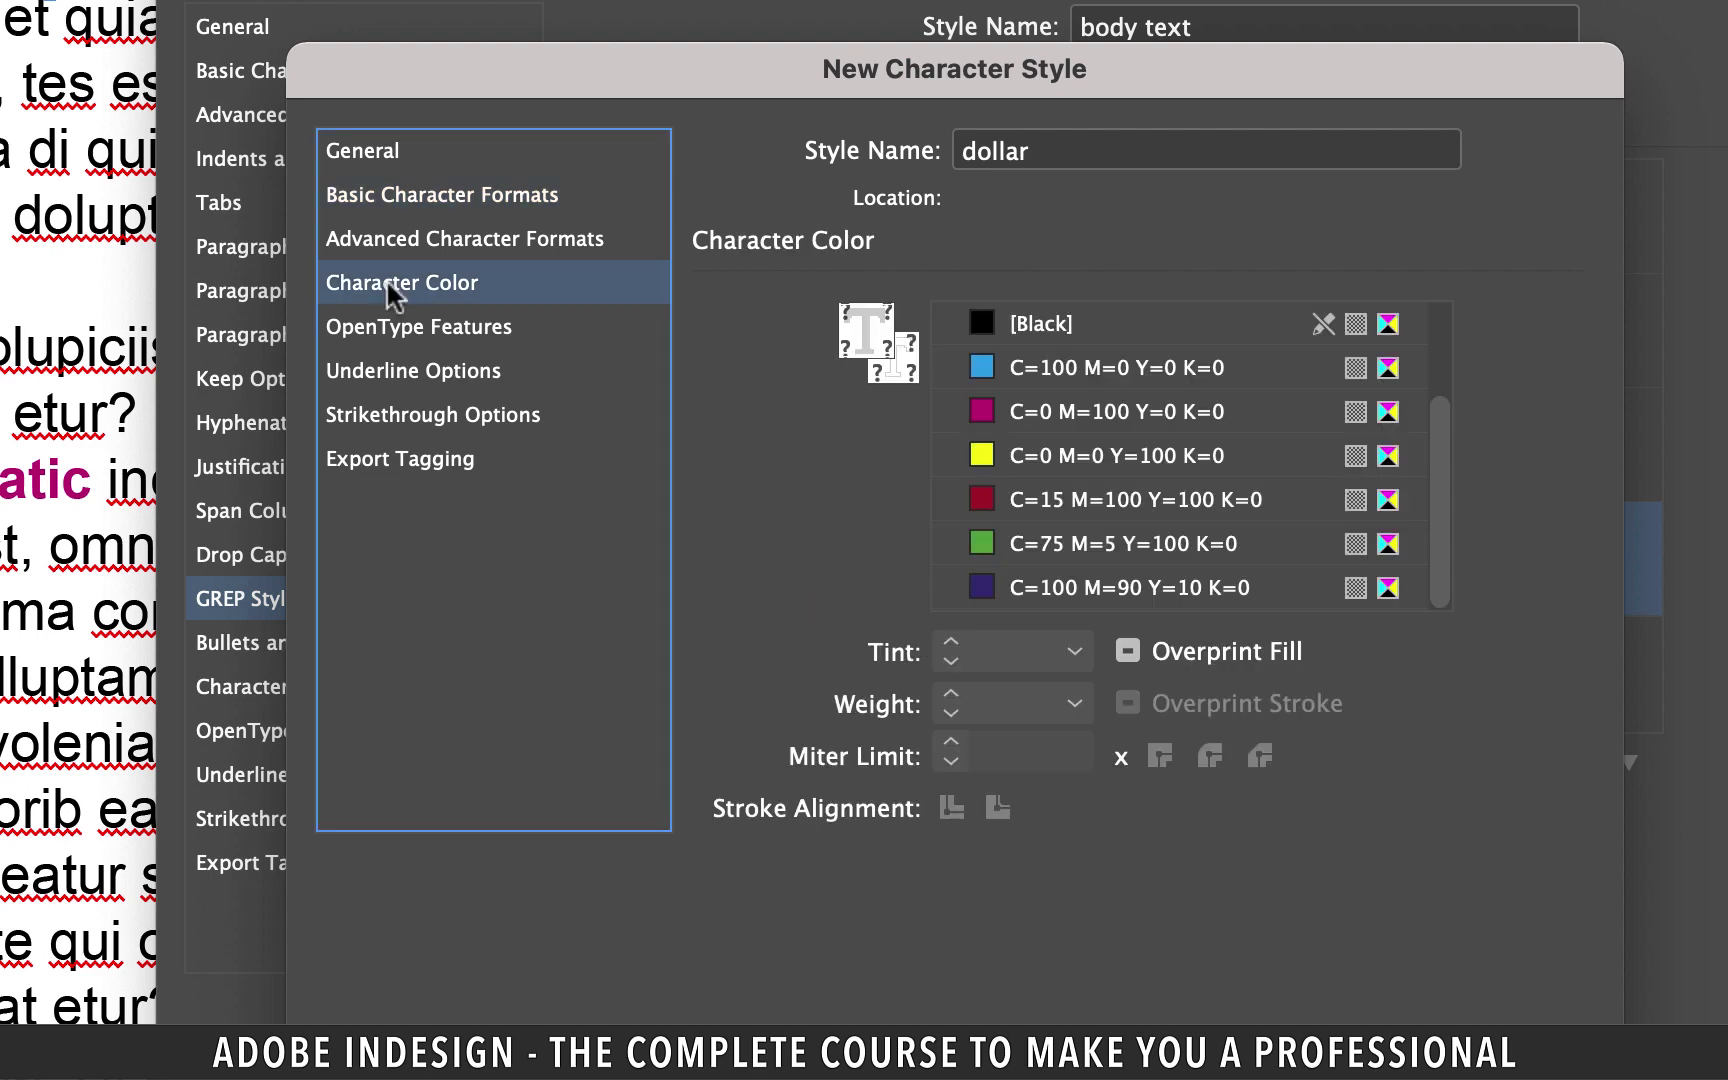
{"action": "left_click", "coordinate": [1012, 500]}
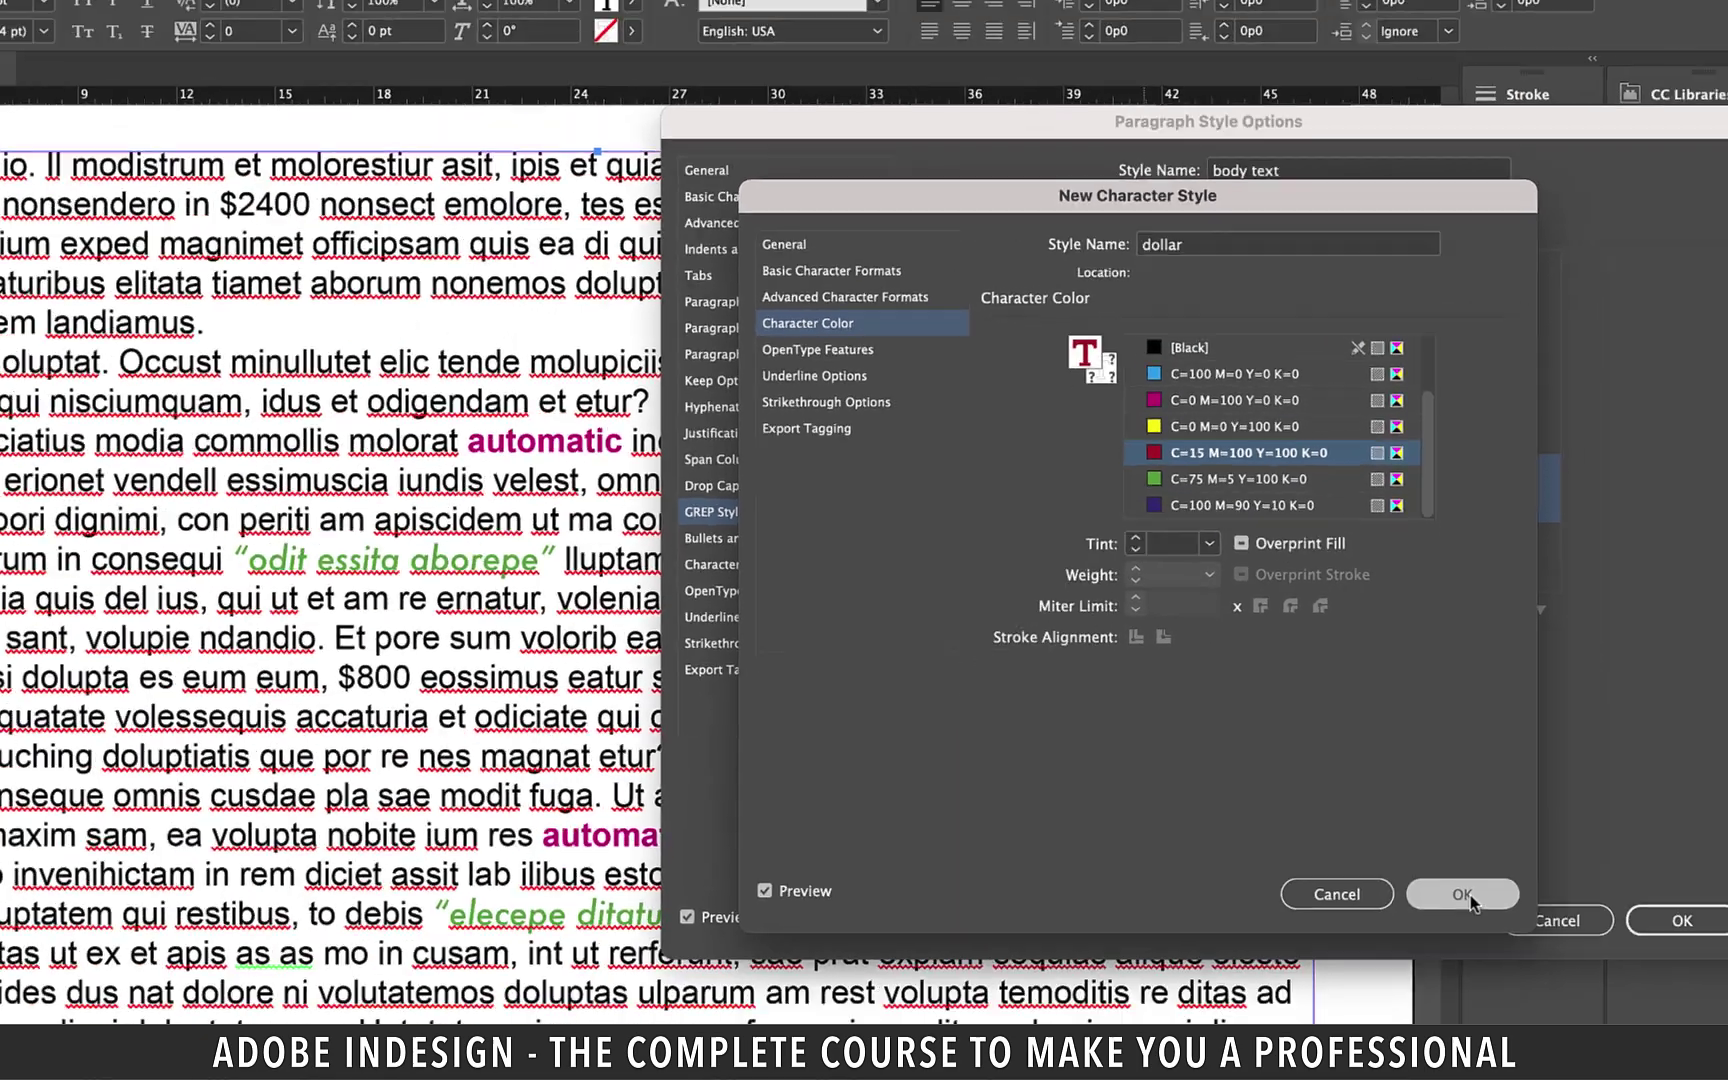
Save the dollar style and enter $2400 as the rule's pattern.
{"action": "left_click", "coordinate": [1447, 891]}
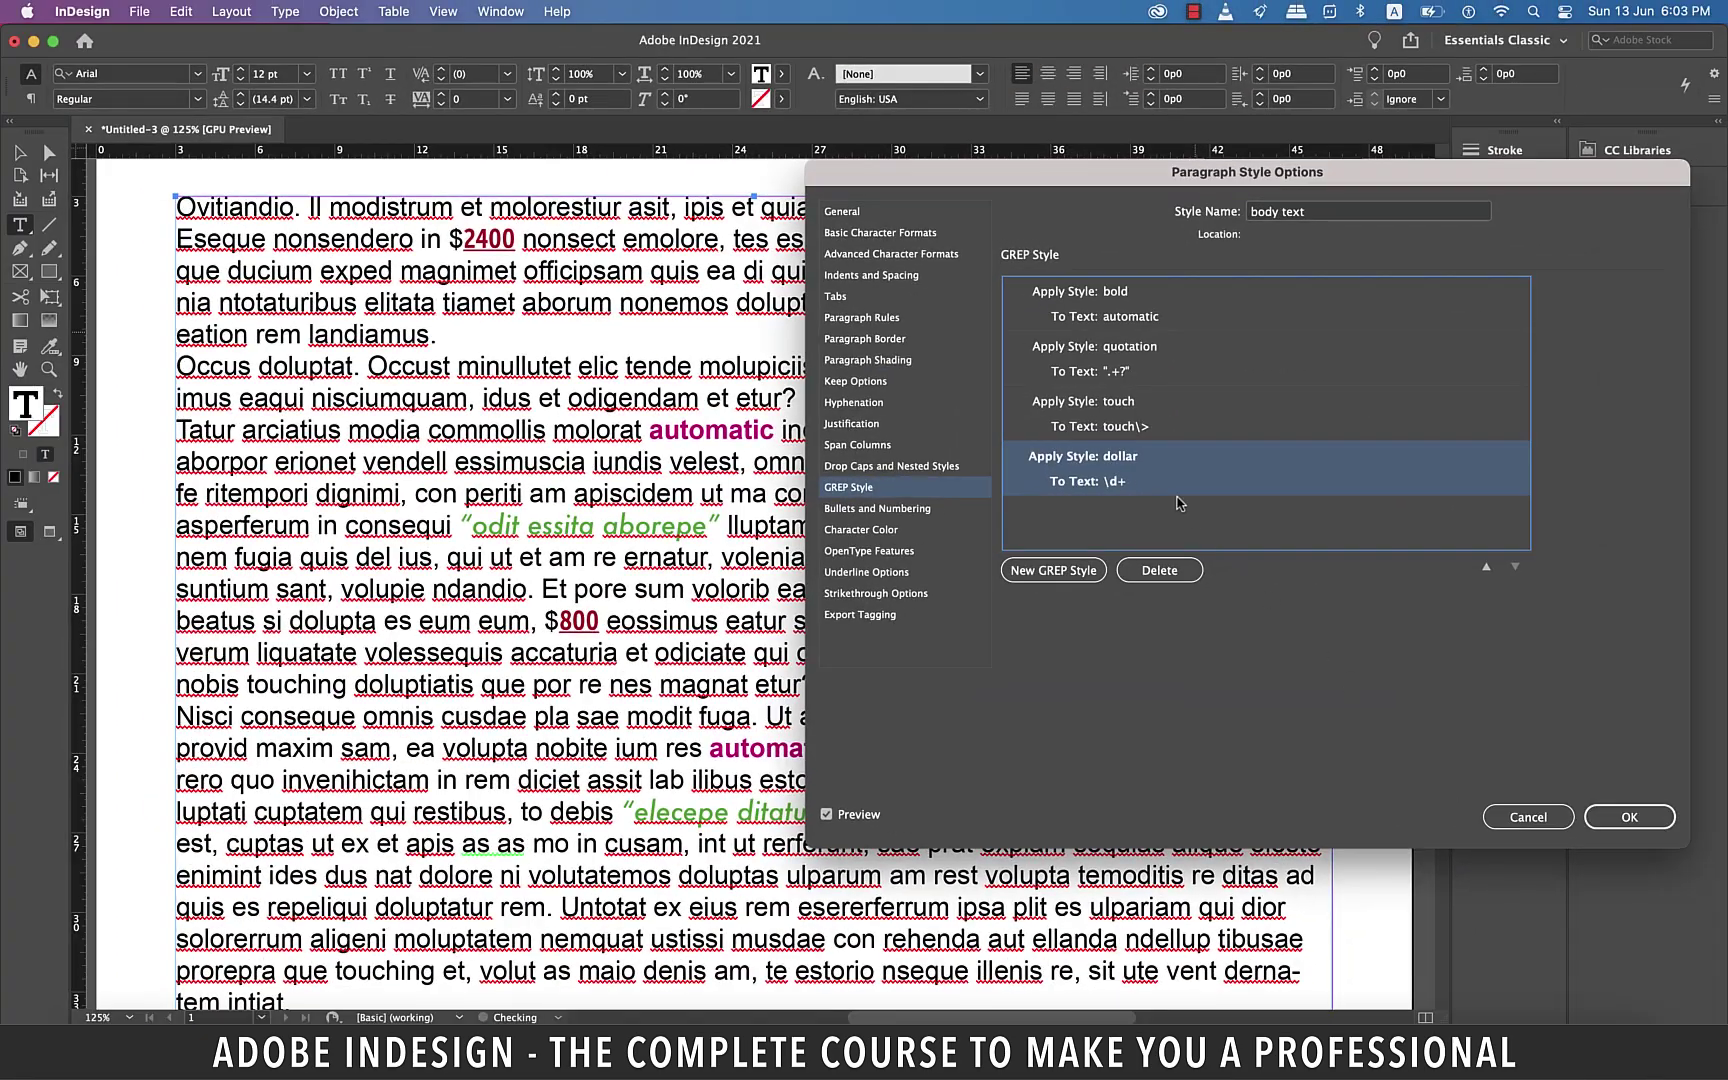
{"action": "left_click", "coordinate": [1177, 490]}
{"action": "type", "text": "$2400"}
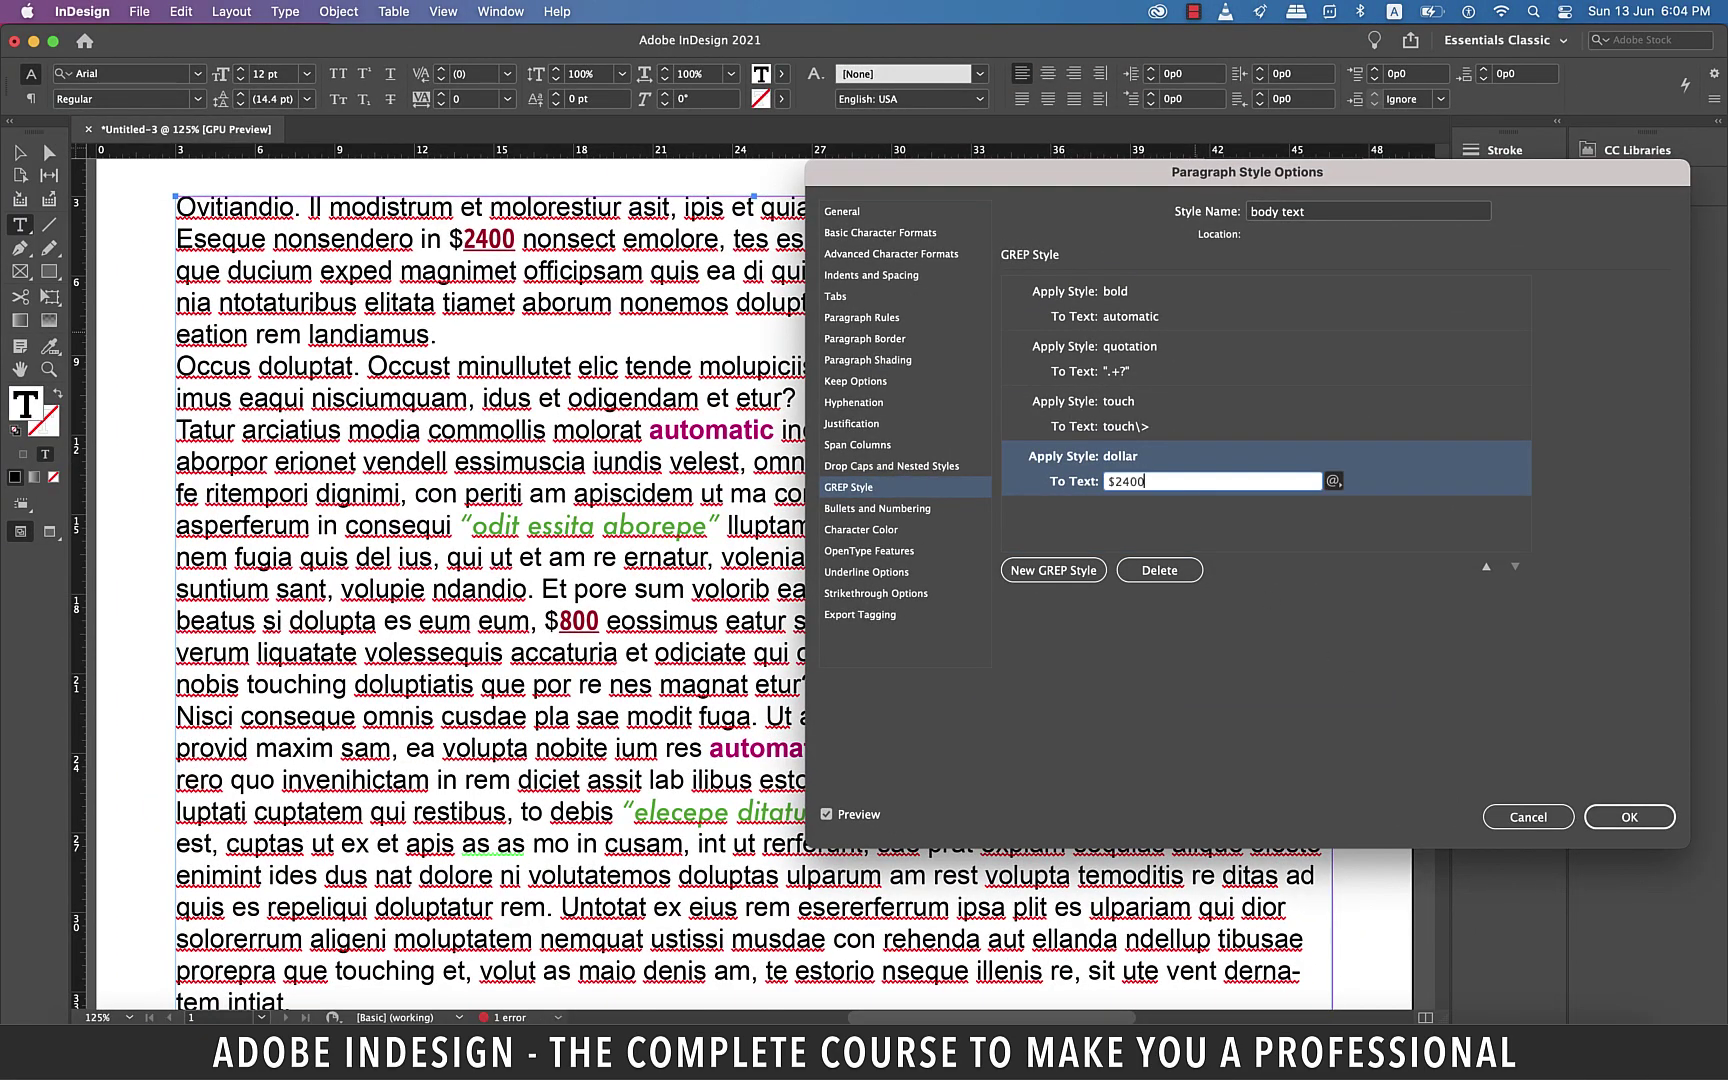
{"action": "left_click", "coordinate": [1222, 527]}
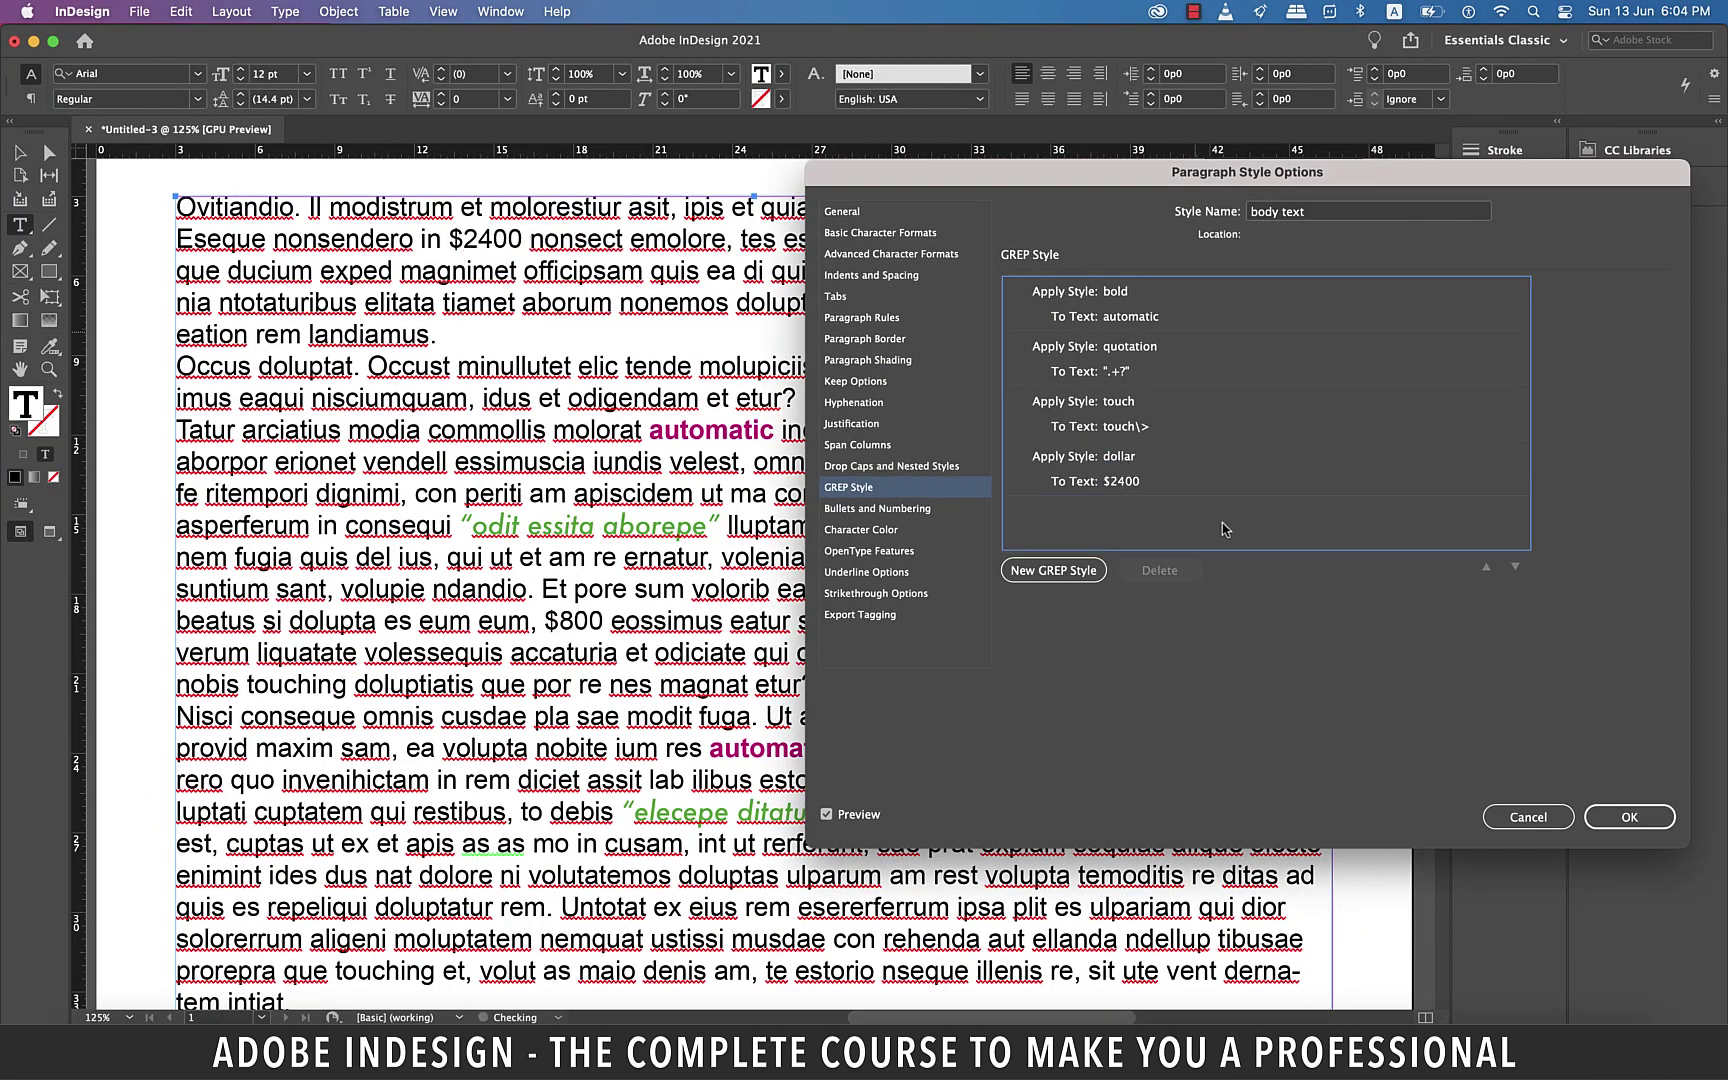
Correct the pattern to the escaped \$2400 and move the dialog aside to view the text.
{"action": "left_click", "coordinate": [1135, 482]}
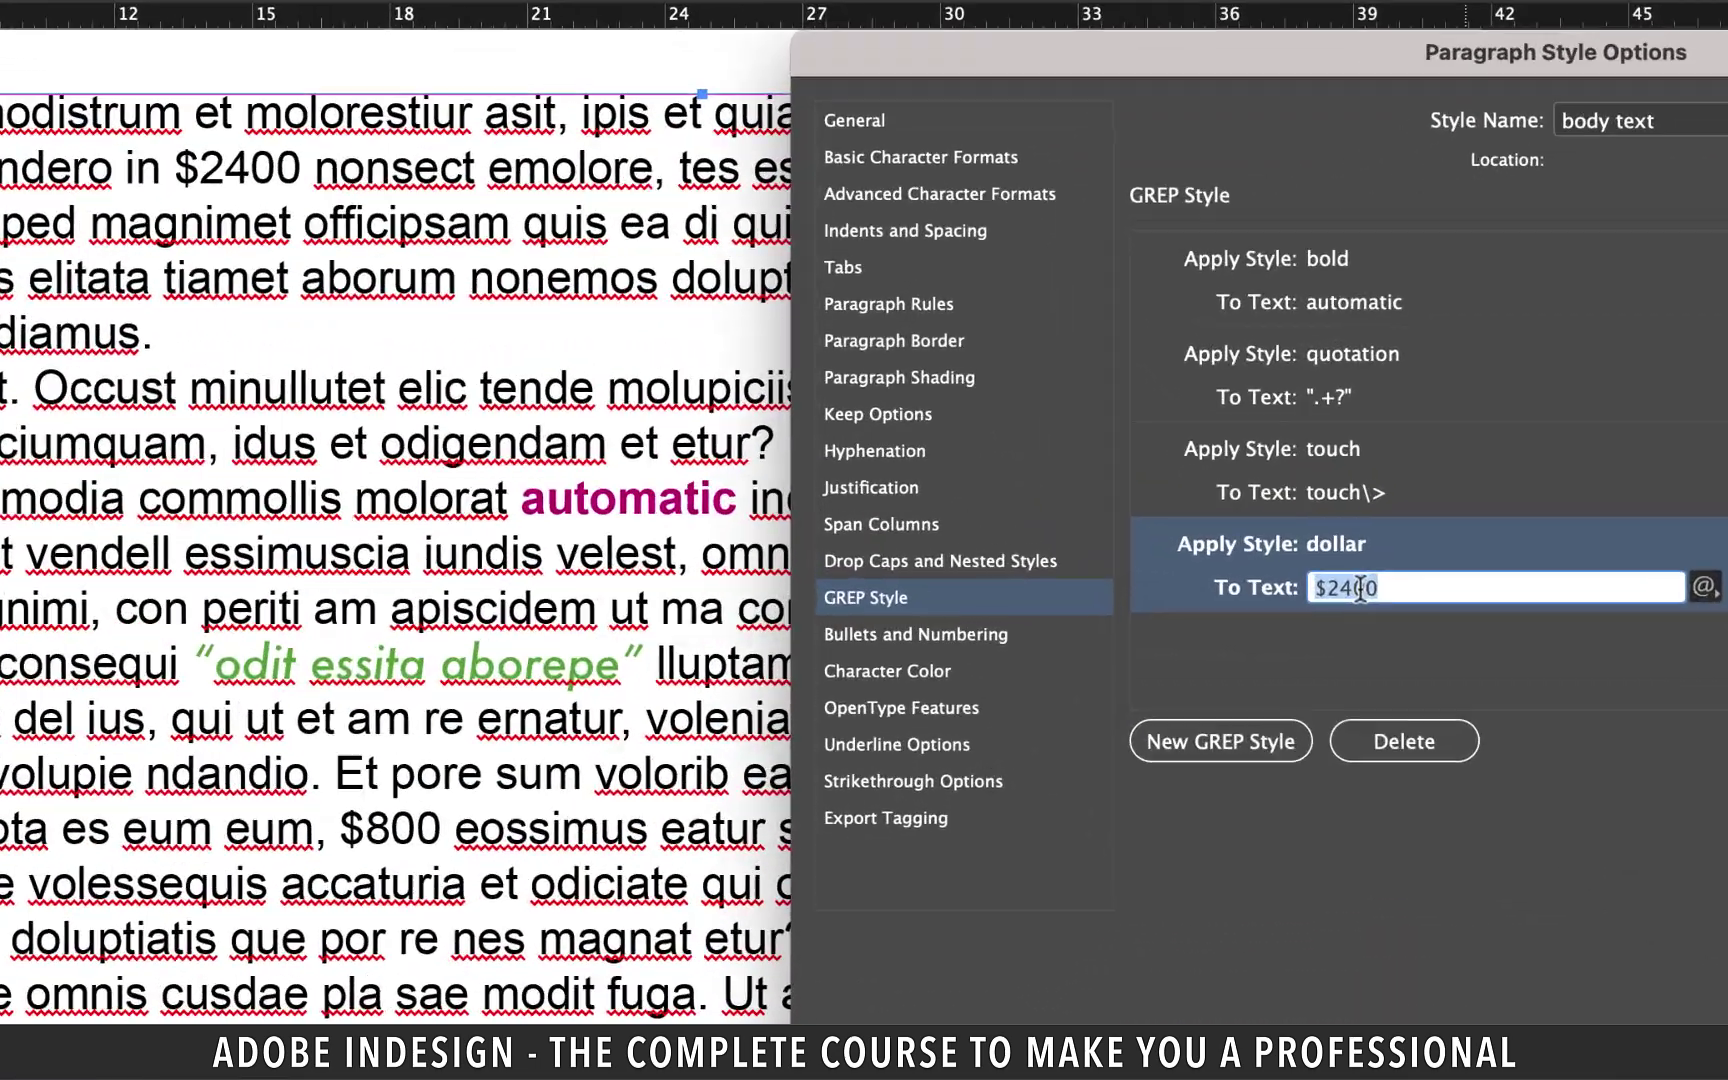
{"action": "type", "text": "\\$2400"}
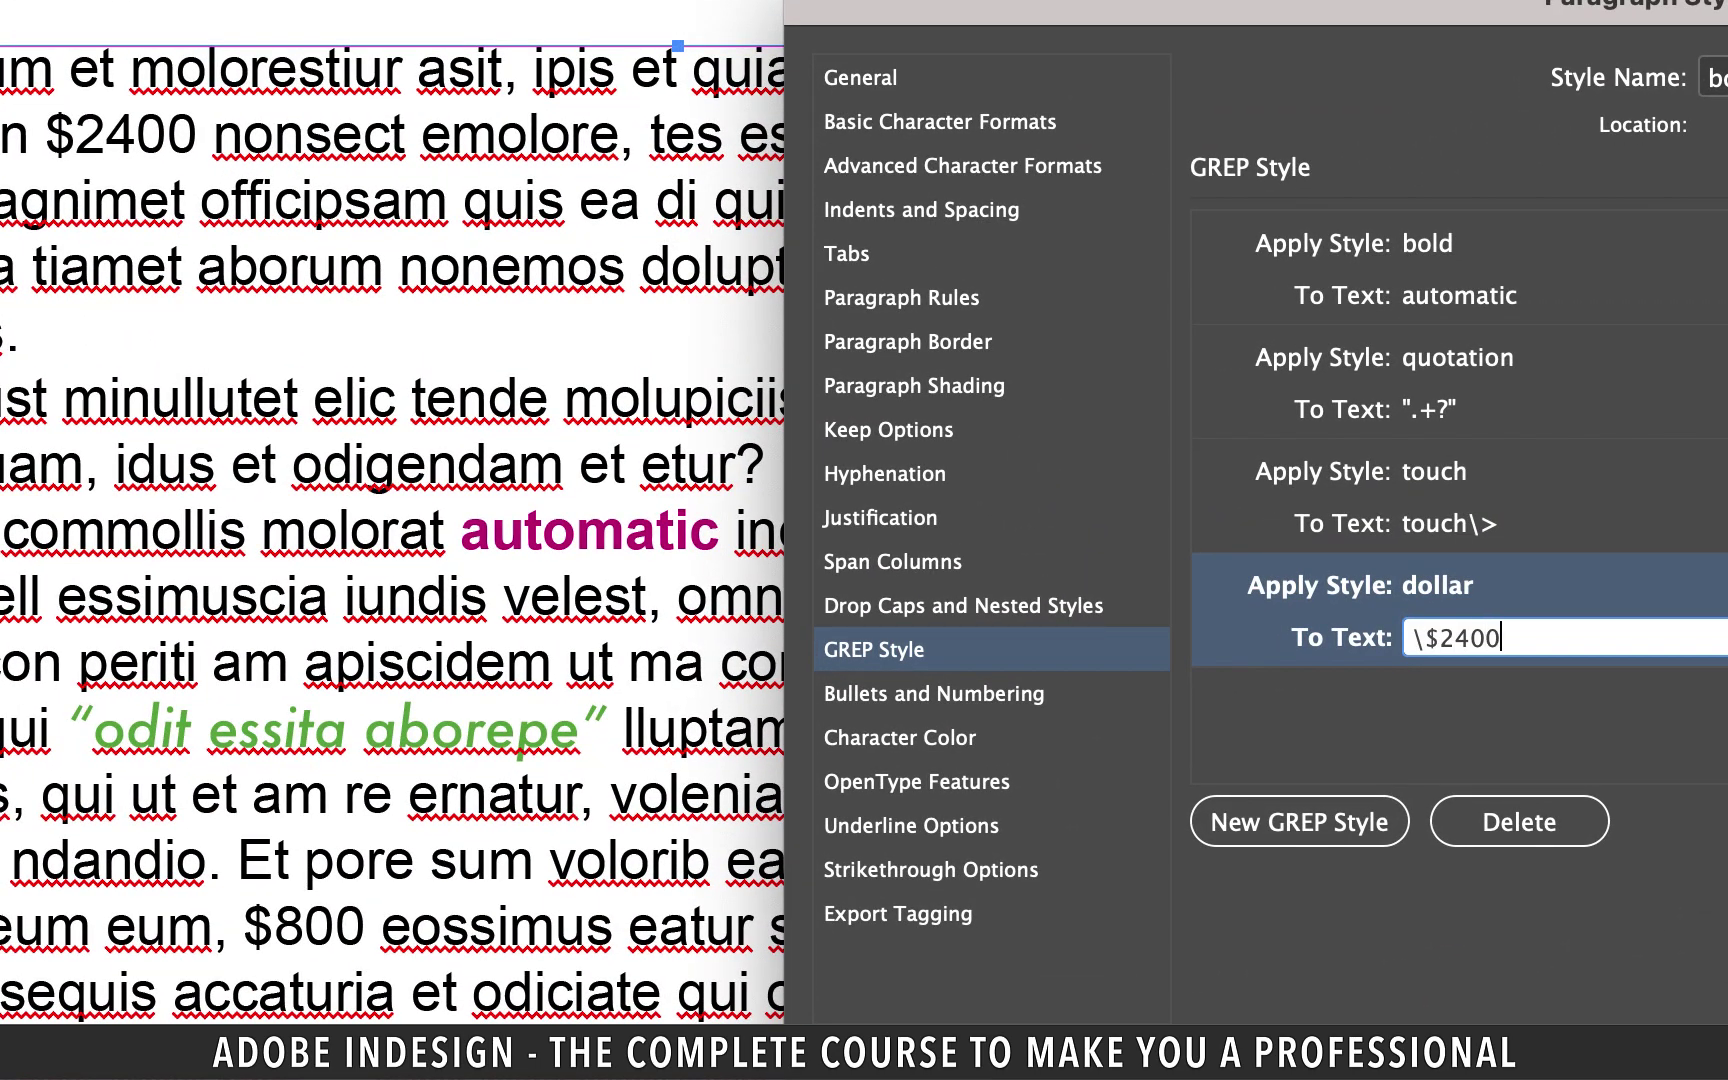
{"action": "left_click", "coordinate": [1605, 716]}
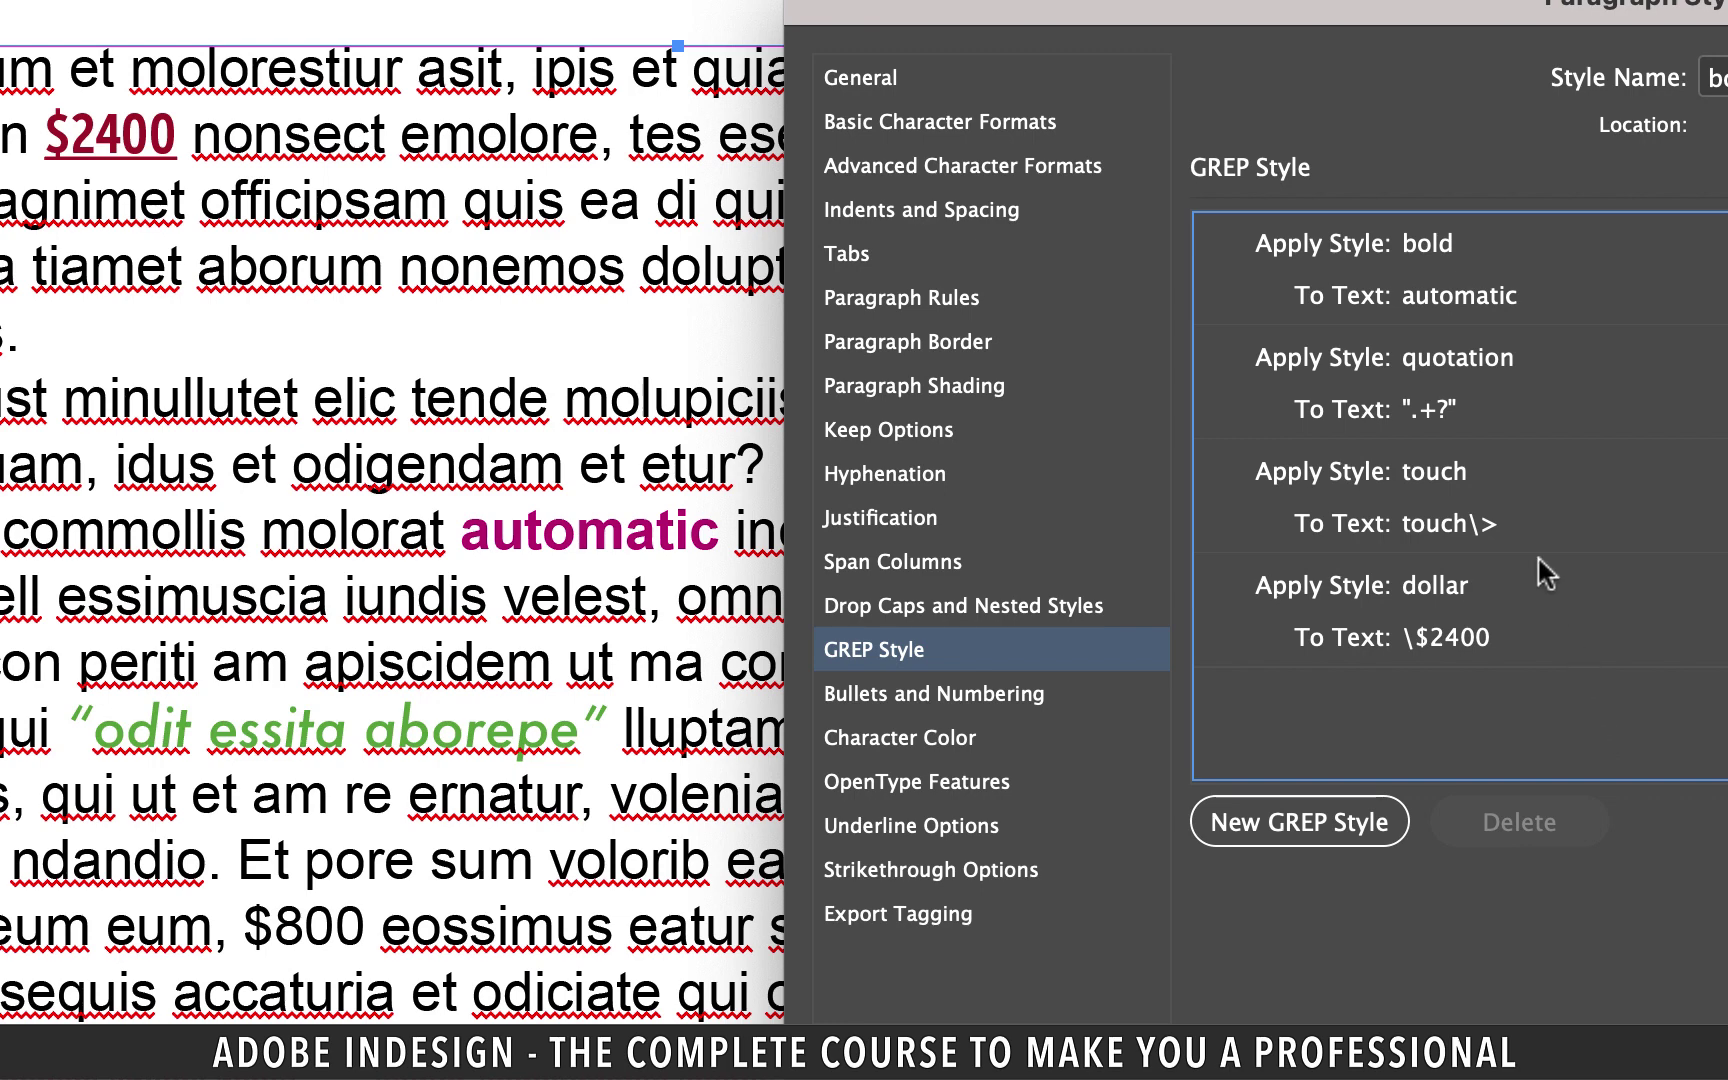
{"action": "mouse_move", "coordinate": [1313, 44]}
{"action": "left_mouse_down"}
{"action": "mouse_move", "coordinate": [1434, 616]}
{"action": "mouse_move", "coordinate": [1710, 90]}
{"action": "mouse_move", "coordinate": [1290, 22]}
{"action": "left_mouse_up"}
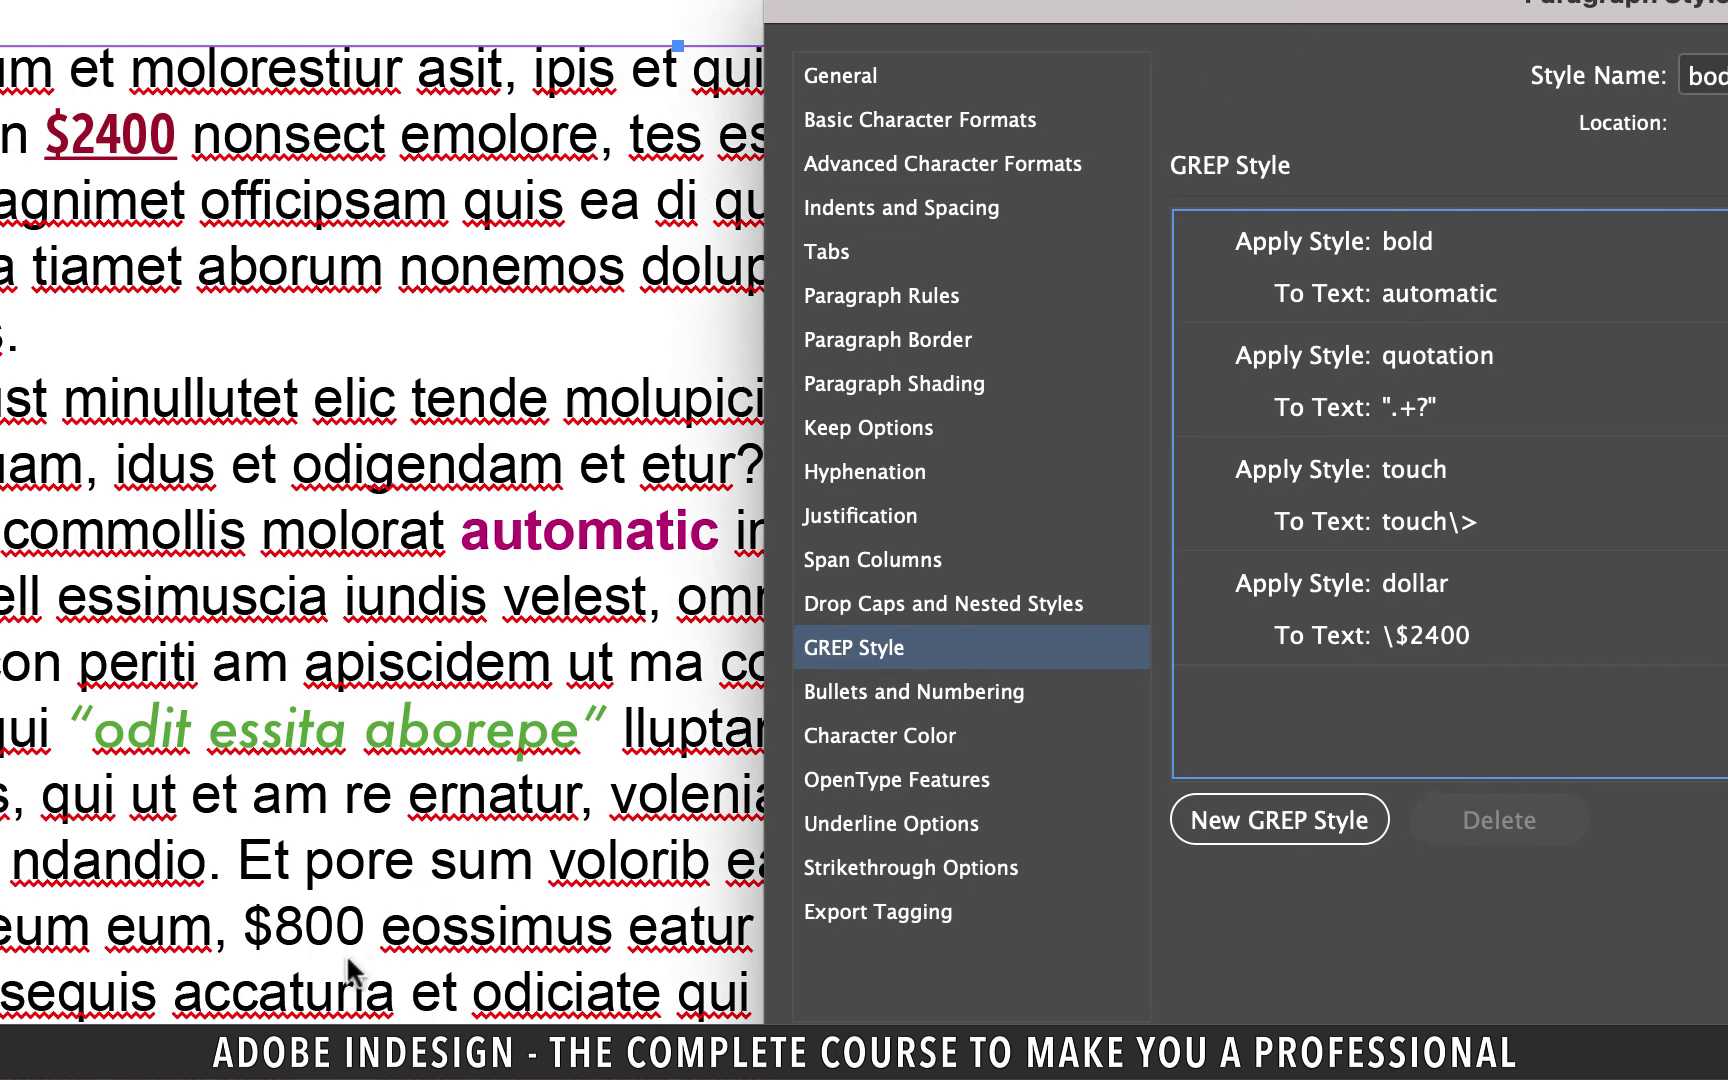
Change the dollar rule's pattern to \$\d, a dollar sign followed by any digit.
{"action": "left_click", "coordinate": [1440, 636]}
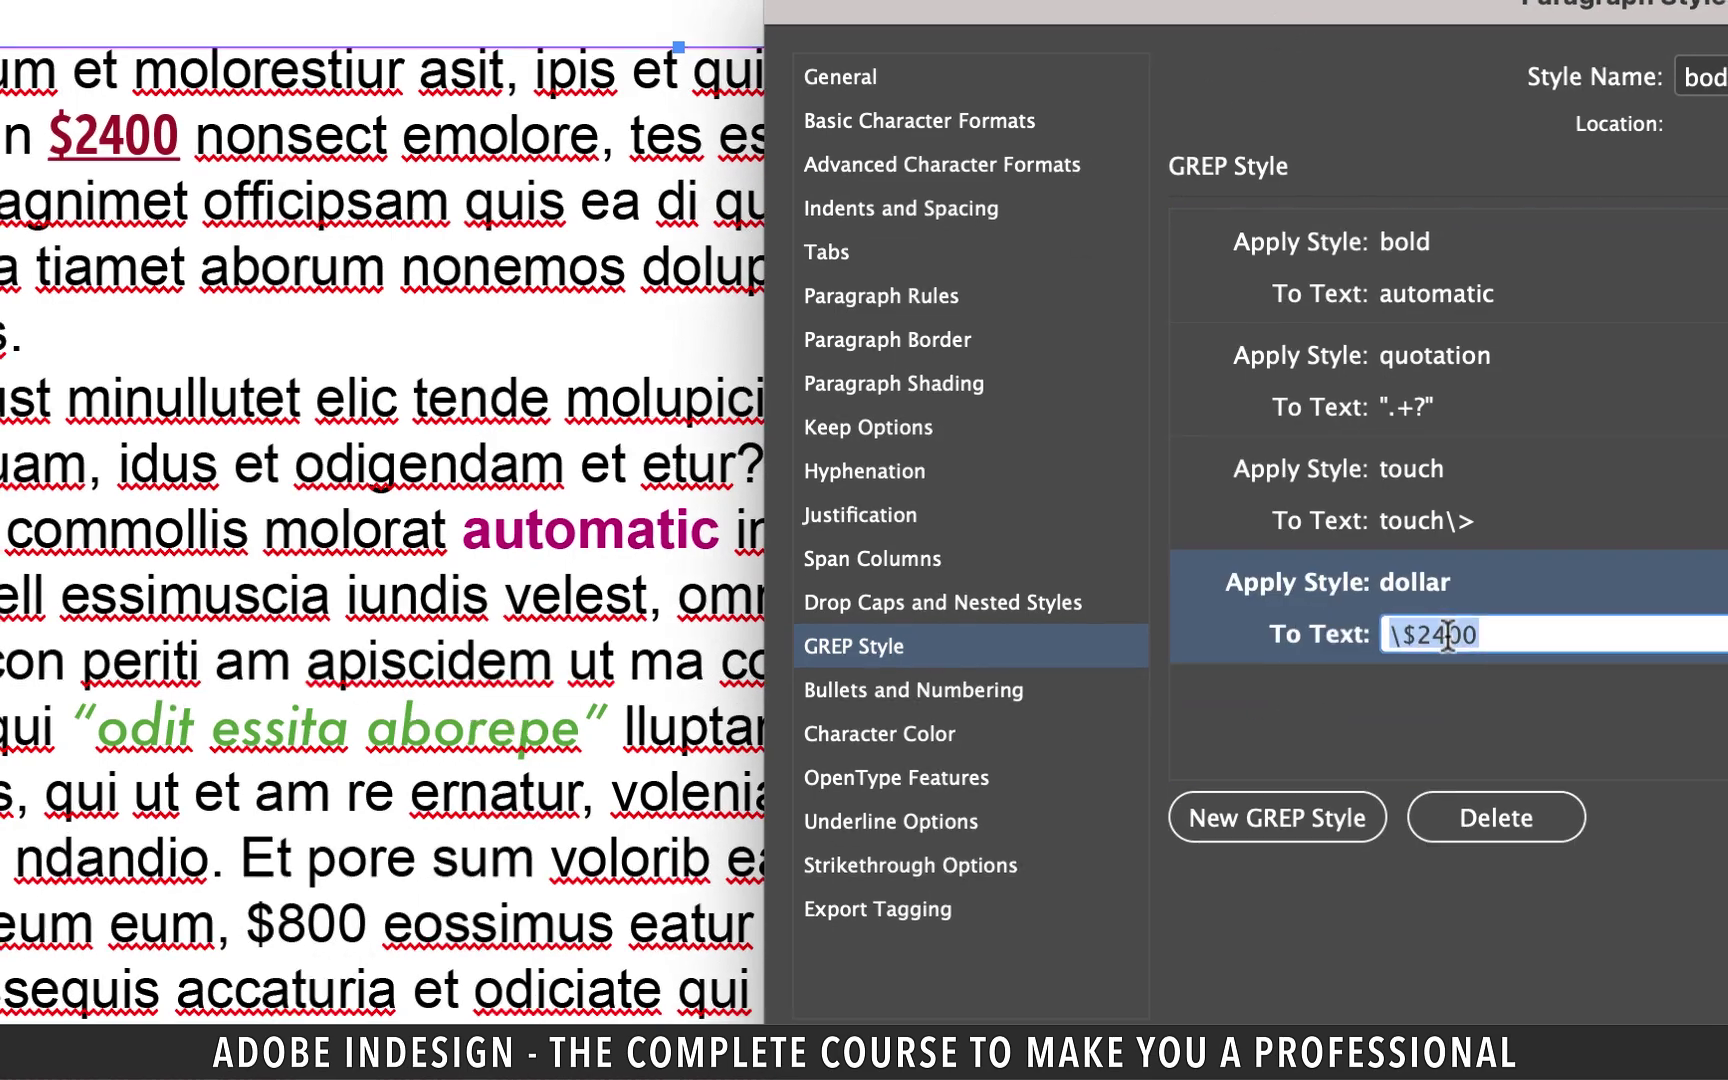
{"action": "type", "text": "\\$"}
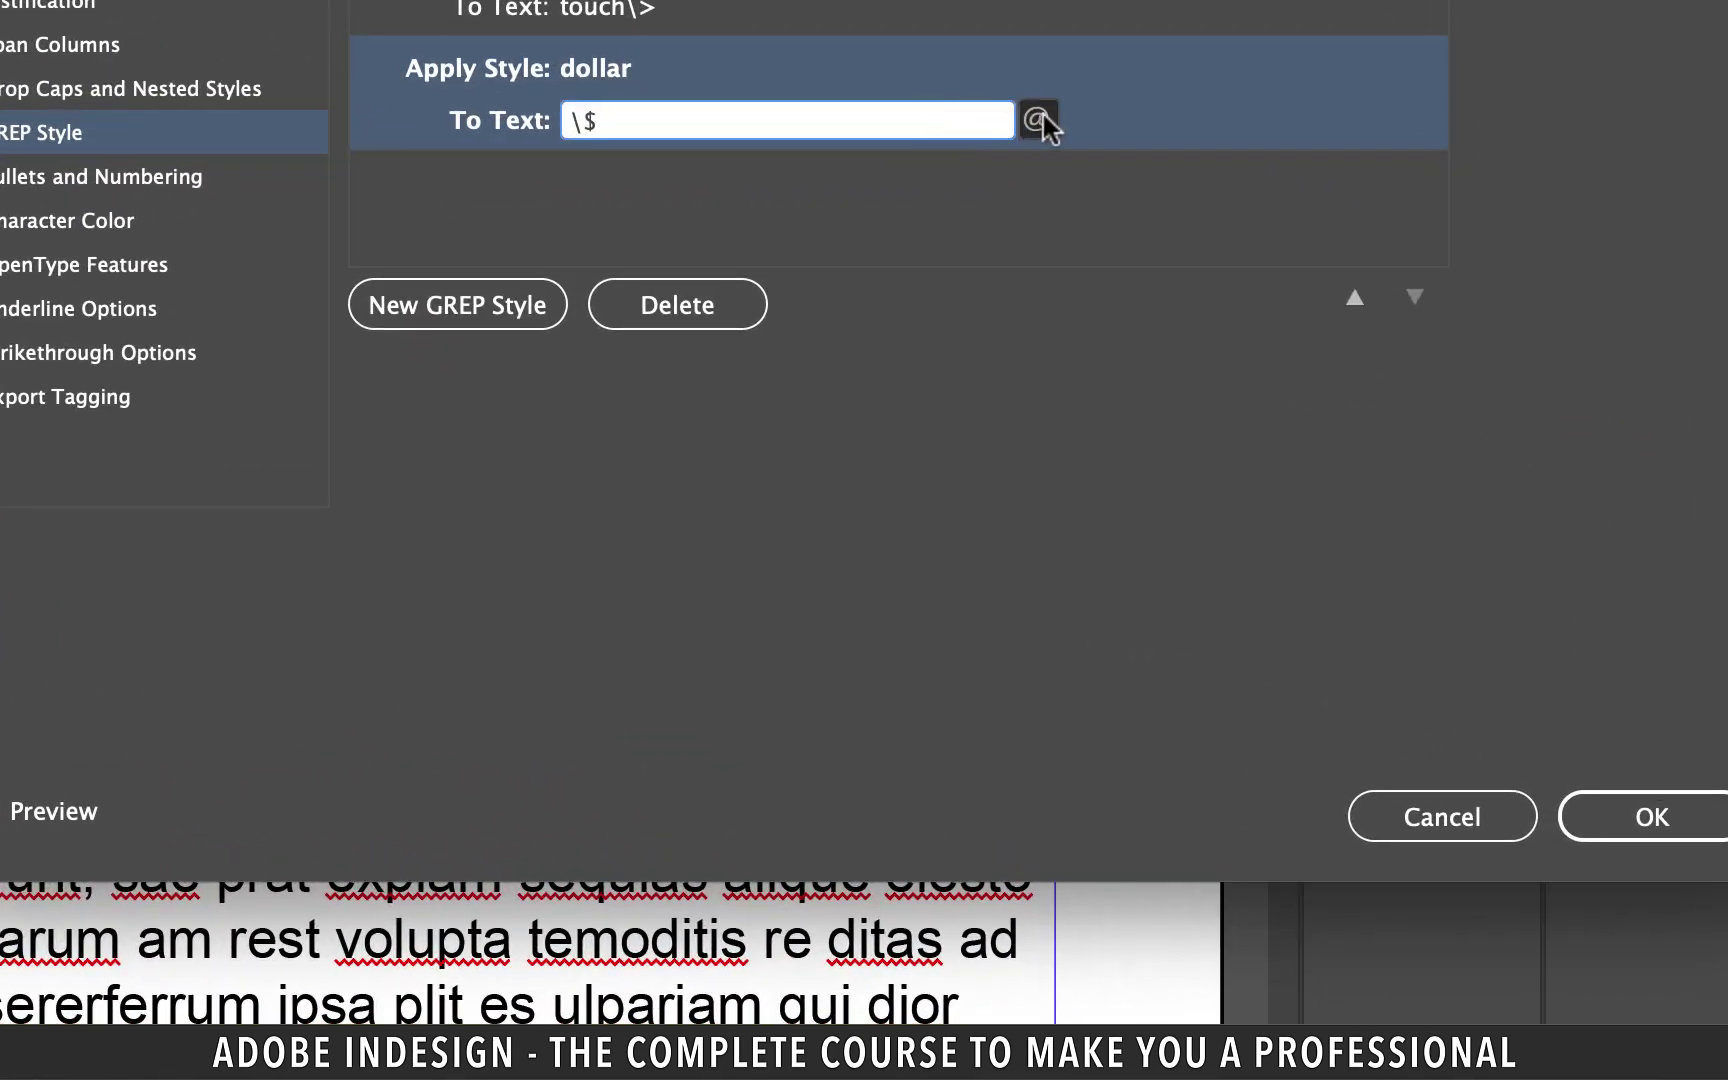
{"action": "left_click", "coordinate": [1040, 120]}
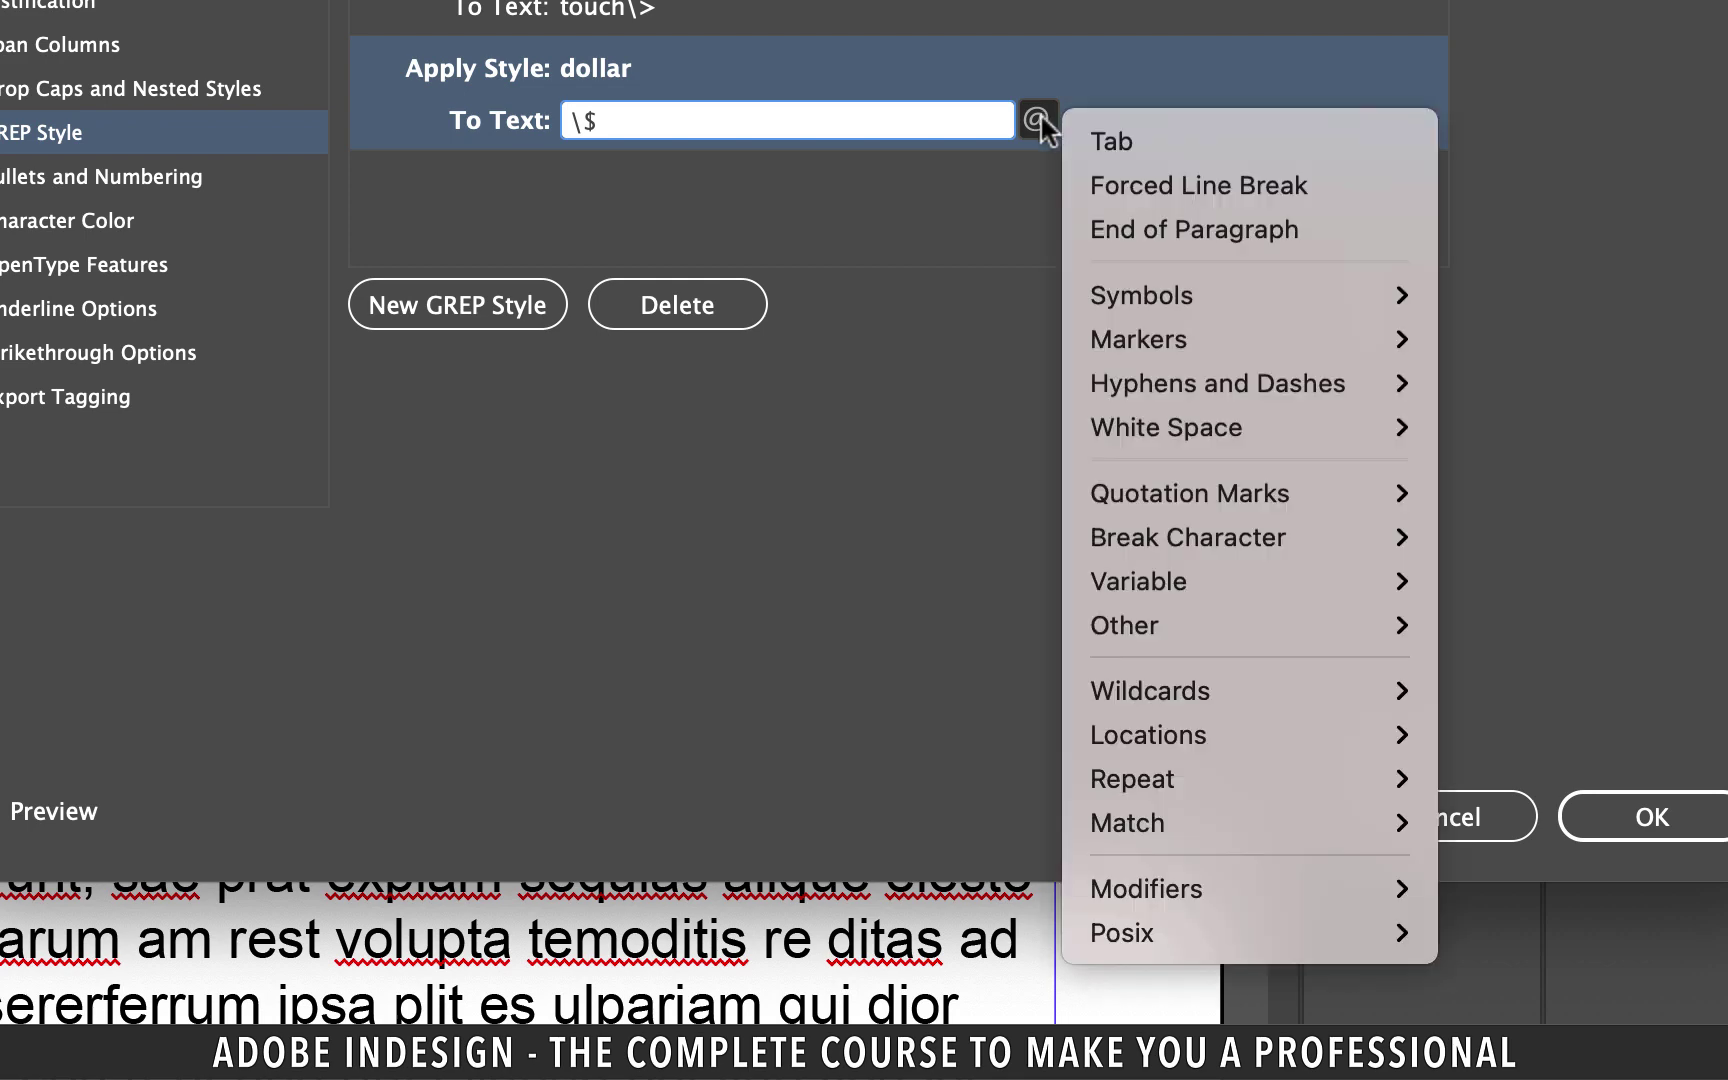
{"action": "mouse_move", "coordinate": [1241, 688]}
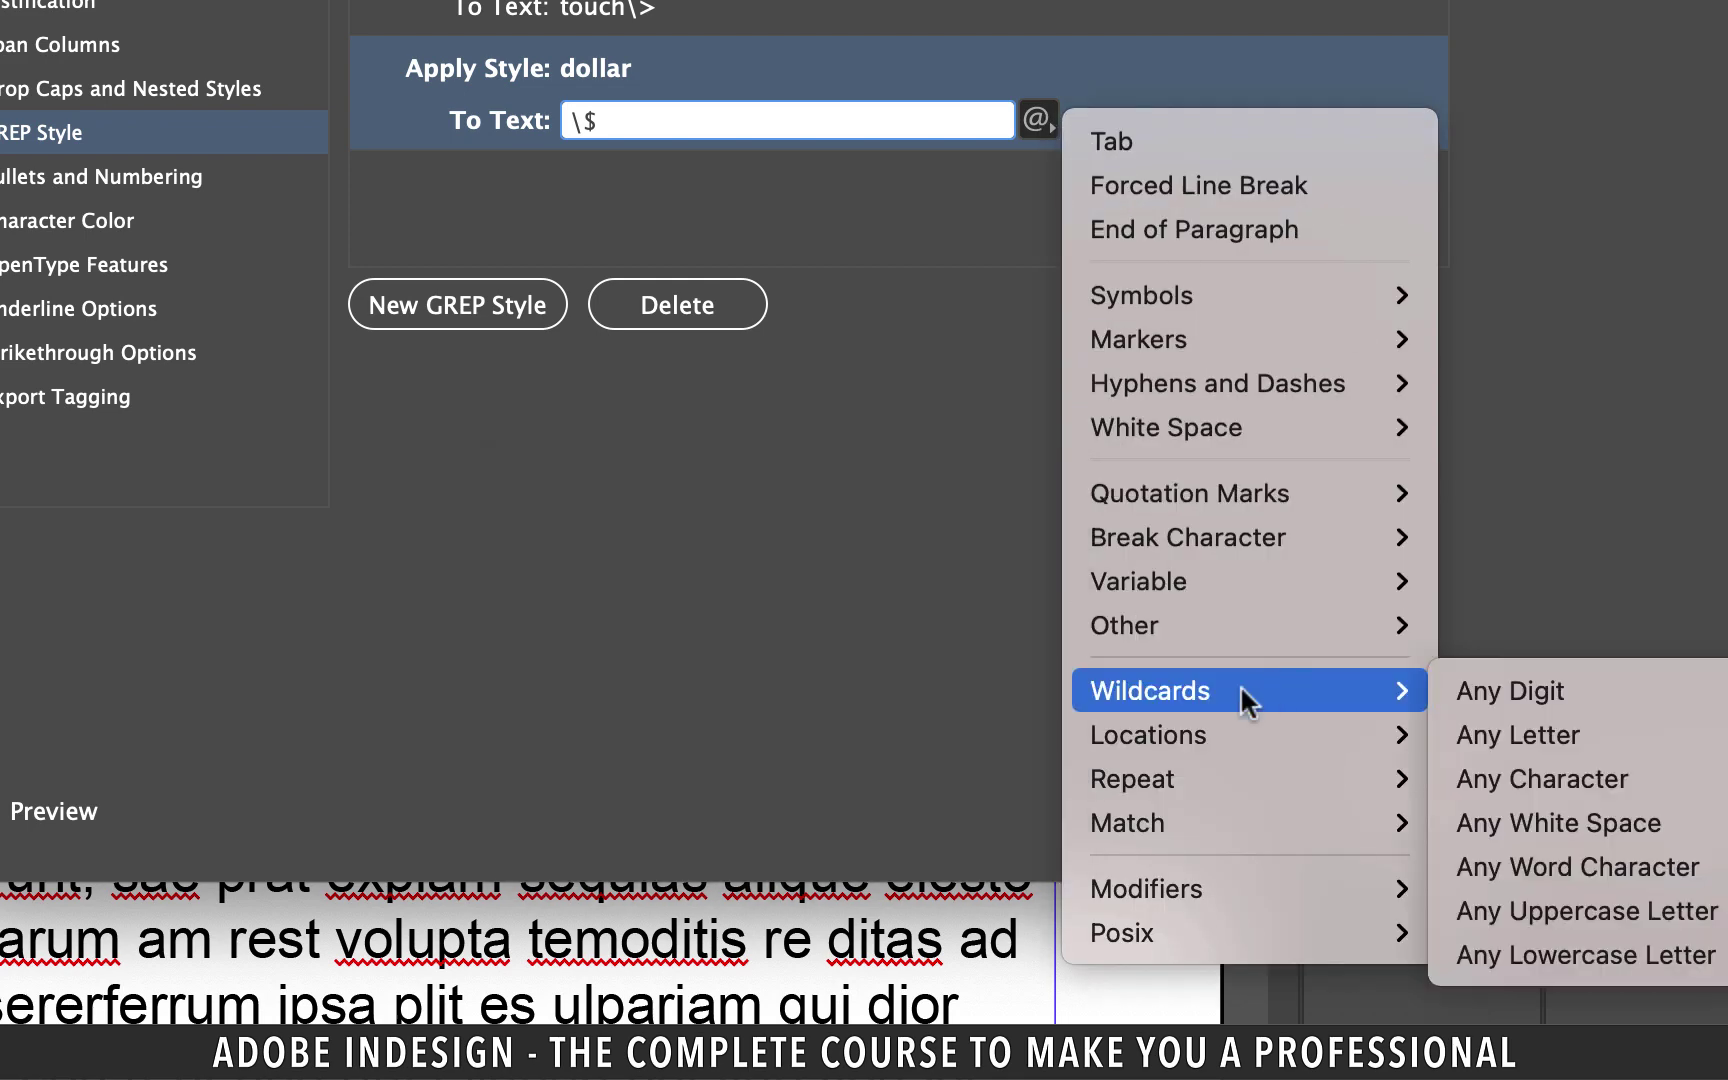
{"action": "left_click", "coordinate": [1571, 690]}
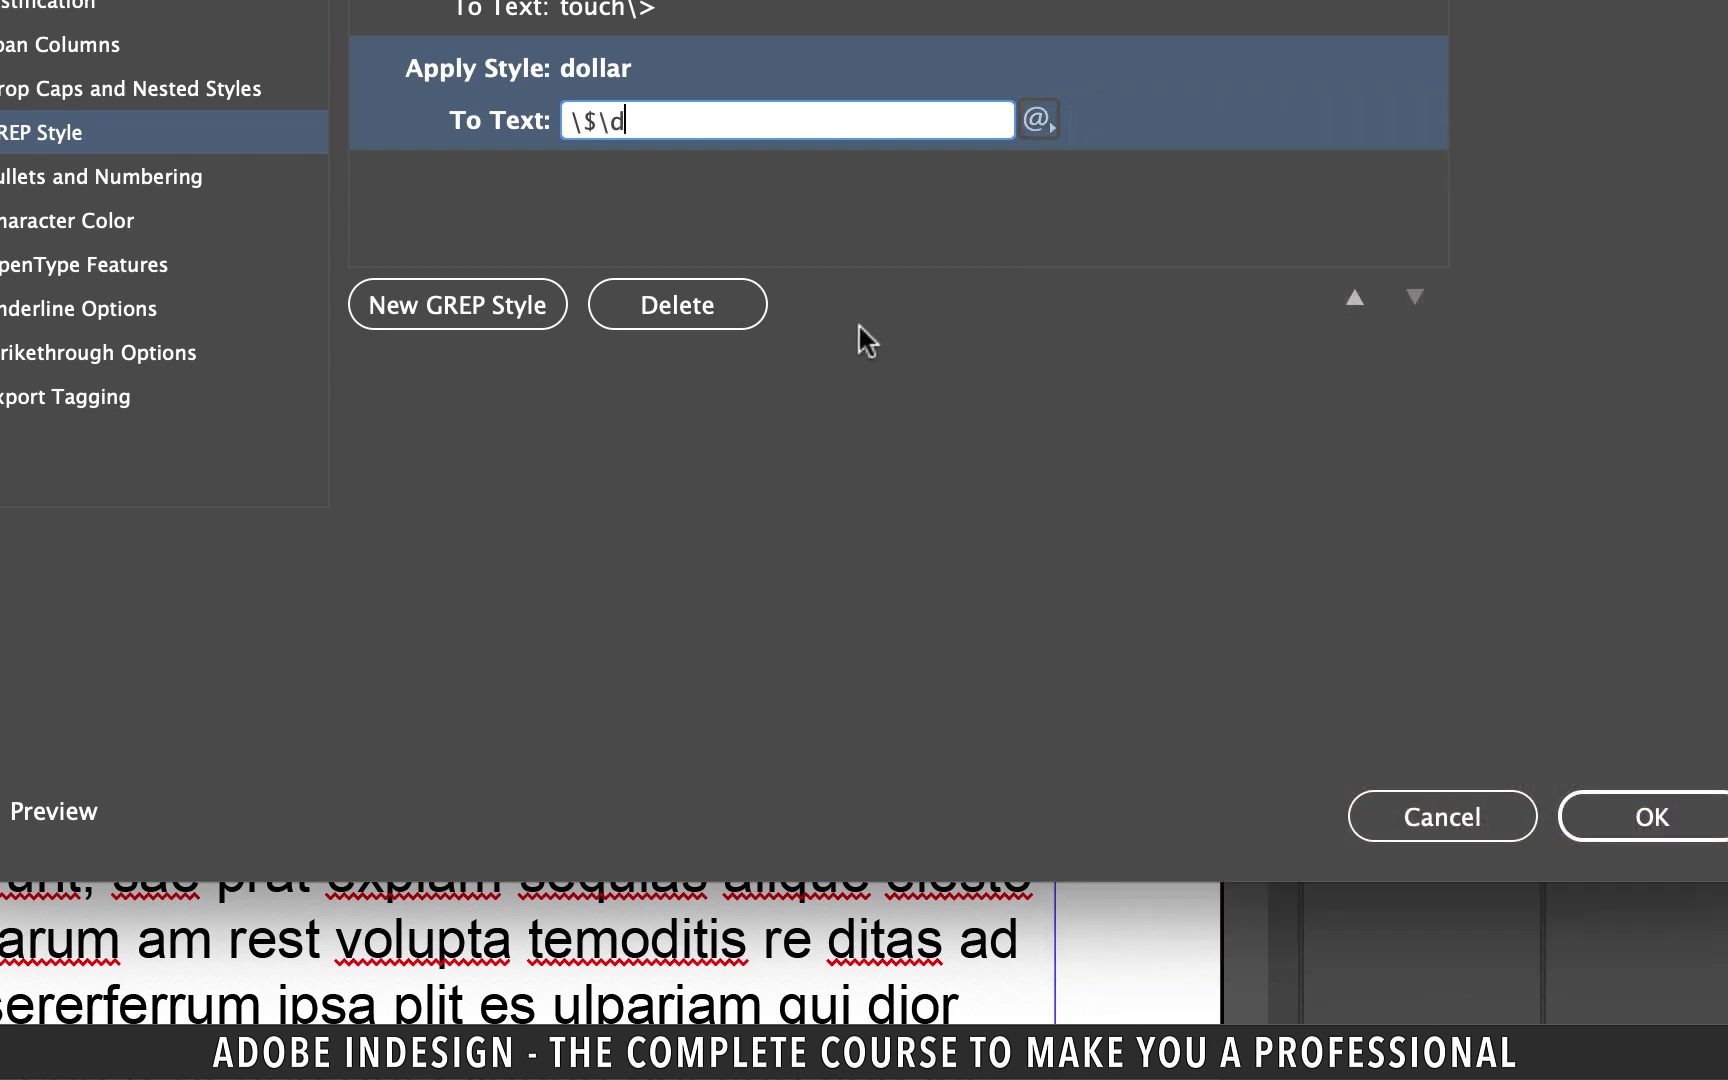
{"action": "left_click", "coordinate": [887, 418]}
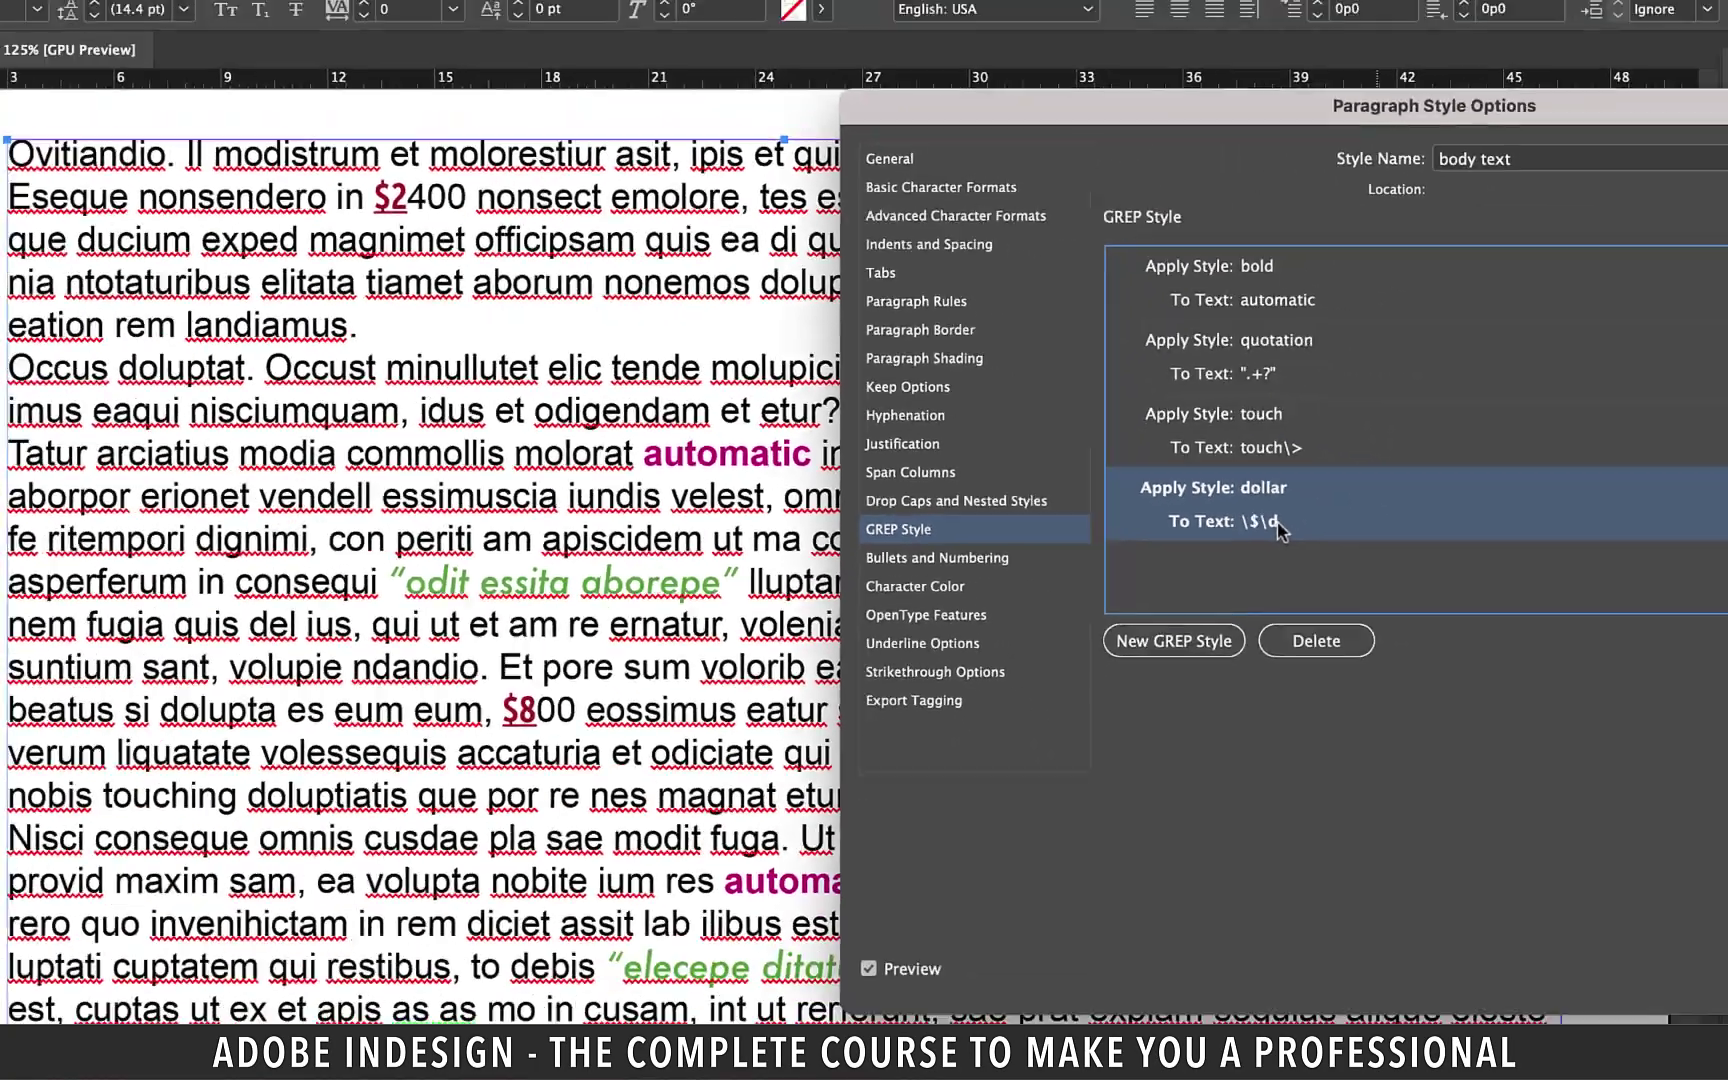
Add a one-or-more repeat so the pattern becomes \$\d+.
{"action": "left_click", "coordinate": [1600, 610]}
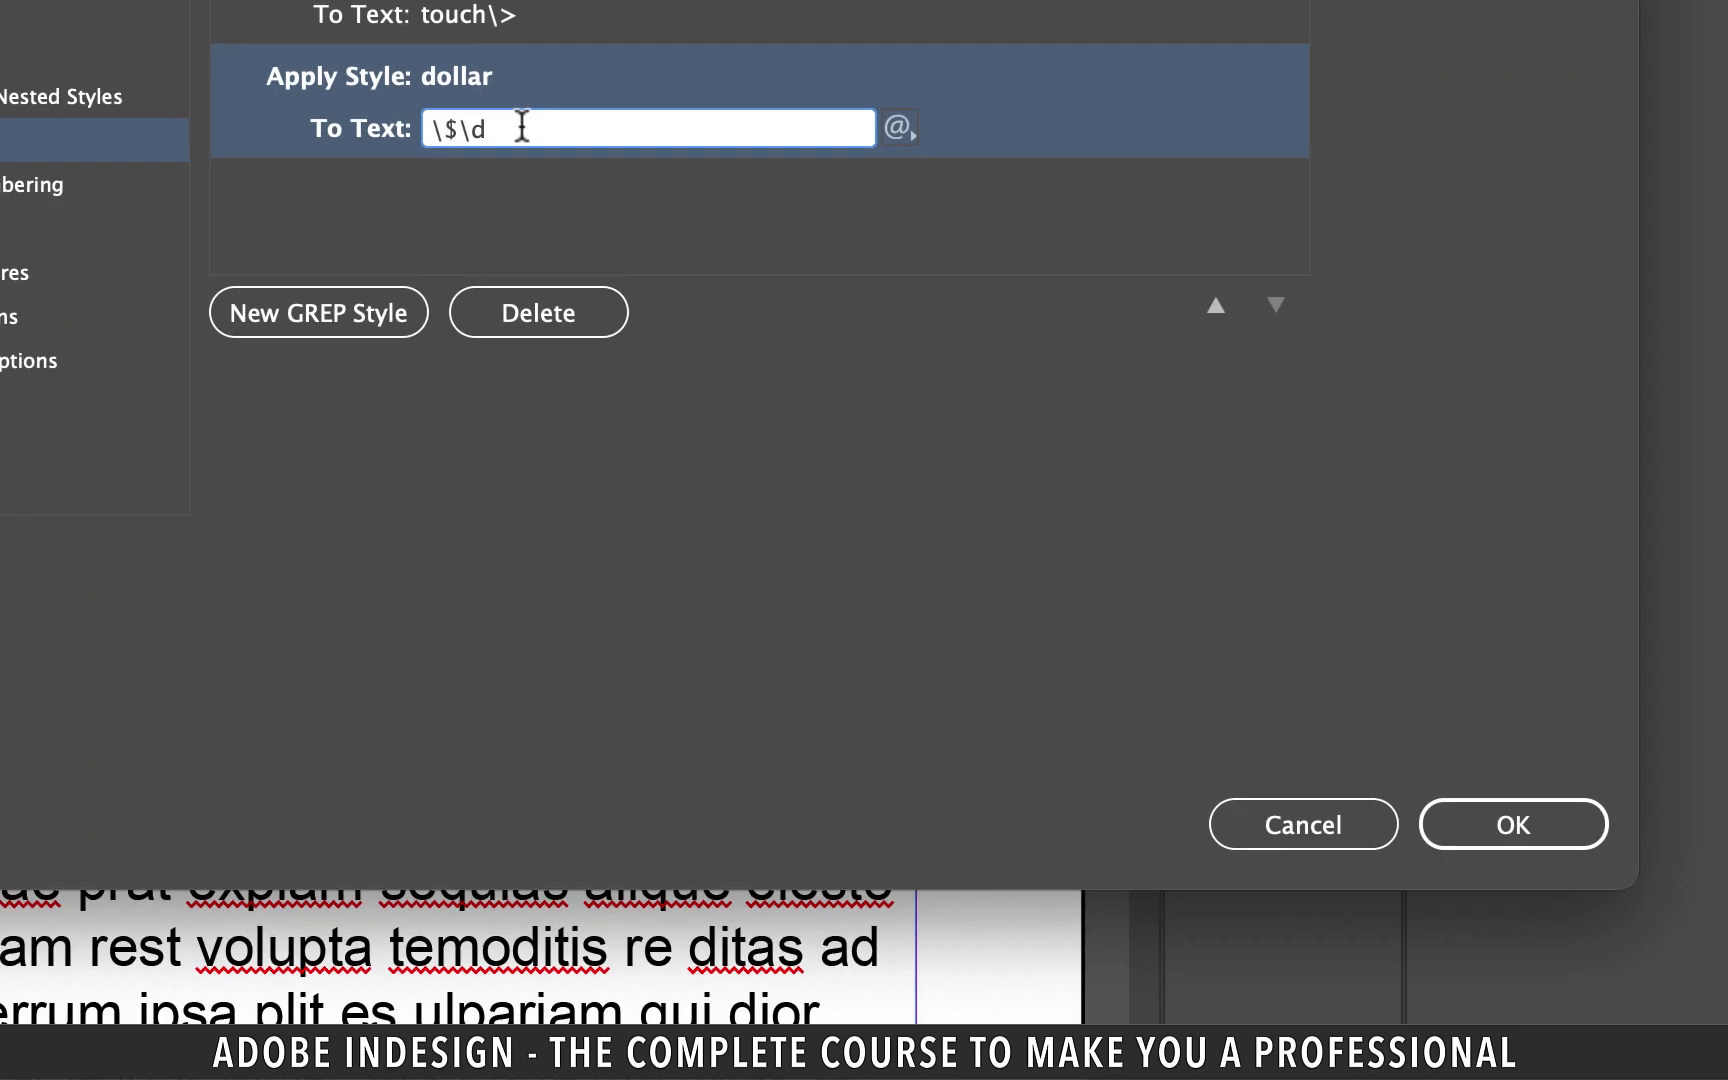
{"action": "left_click", "coordinate": [897, 127]}
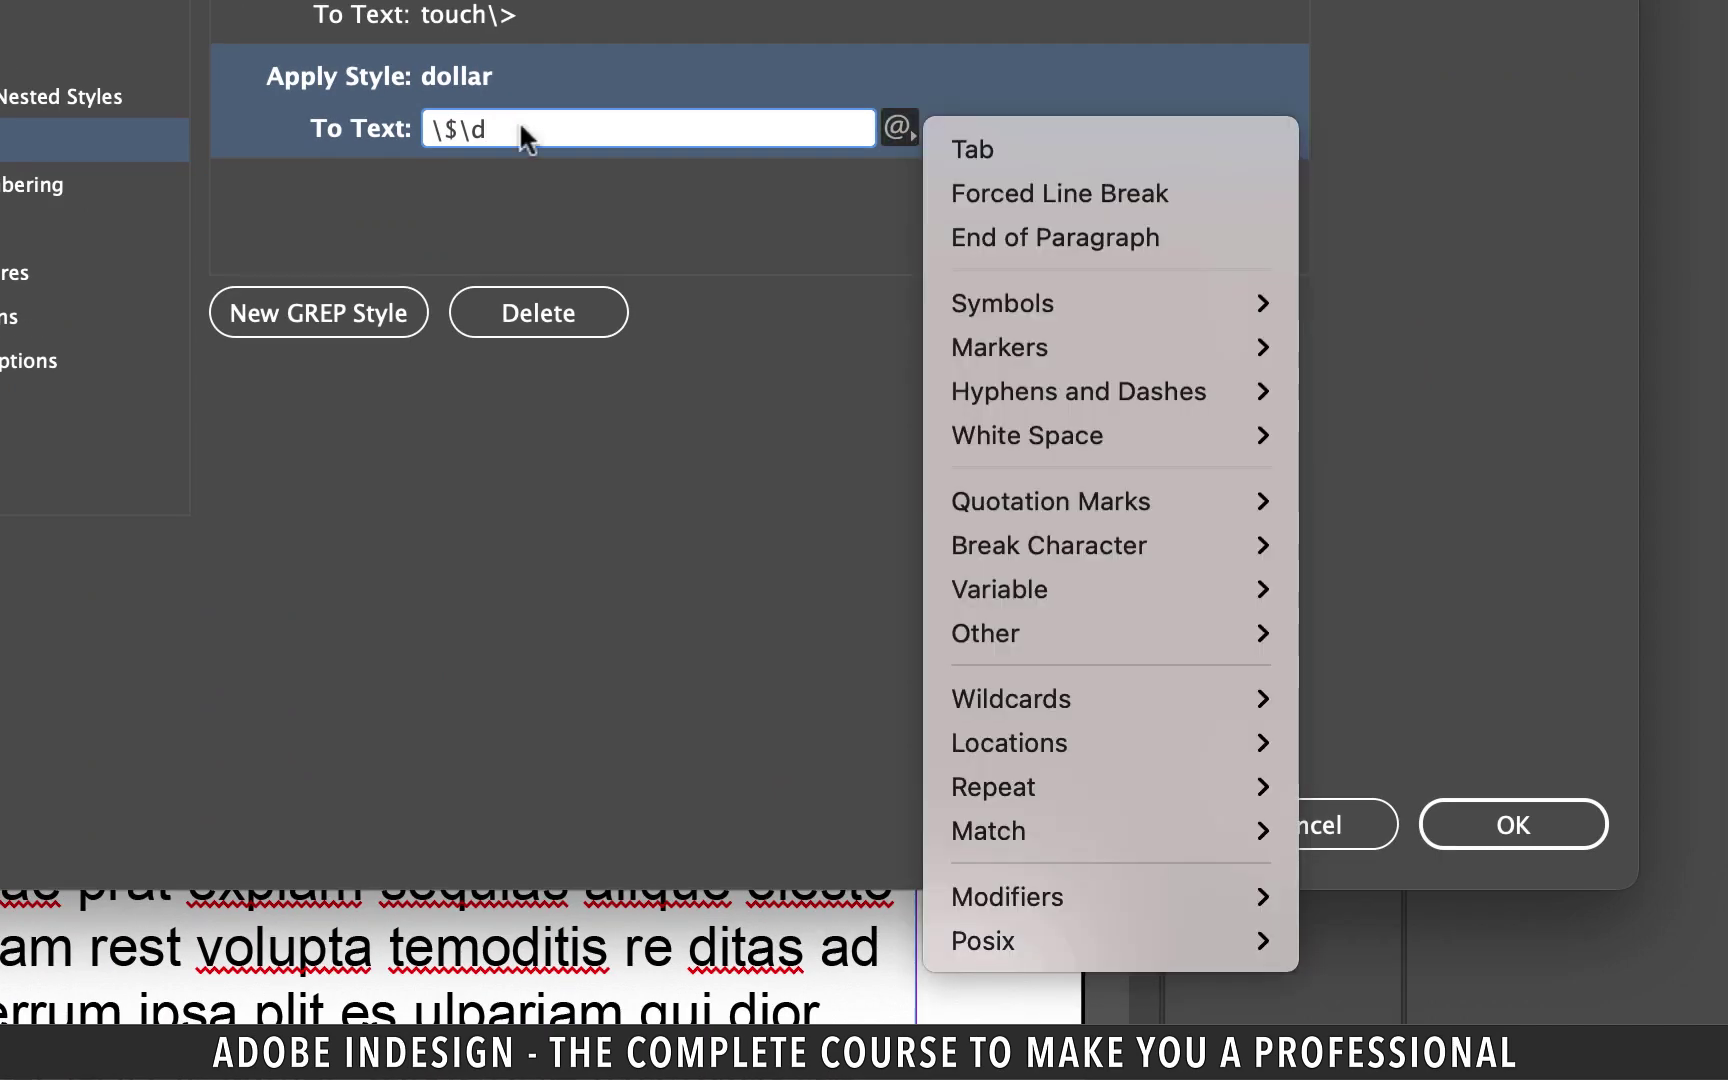
{"action": "mouse_move", "coordinate": [1050, 787]}
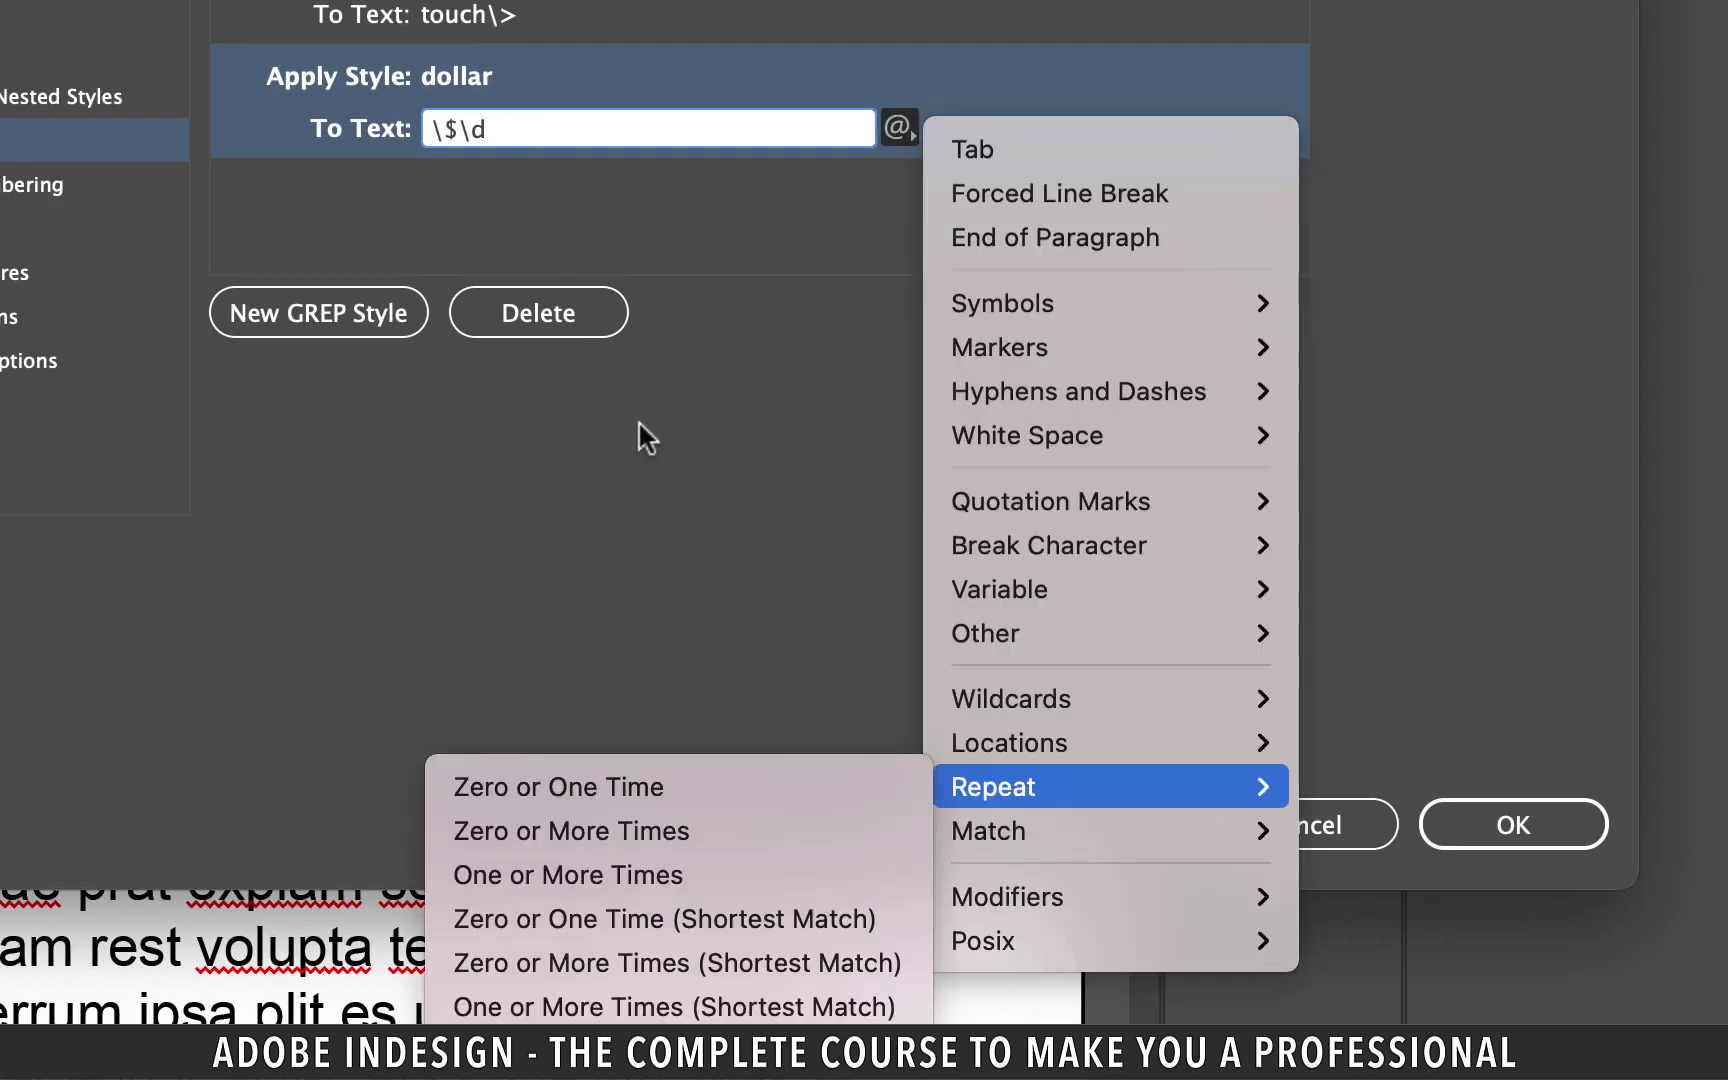
{"action": "left_click", "coordinate": [807, 864]}
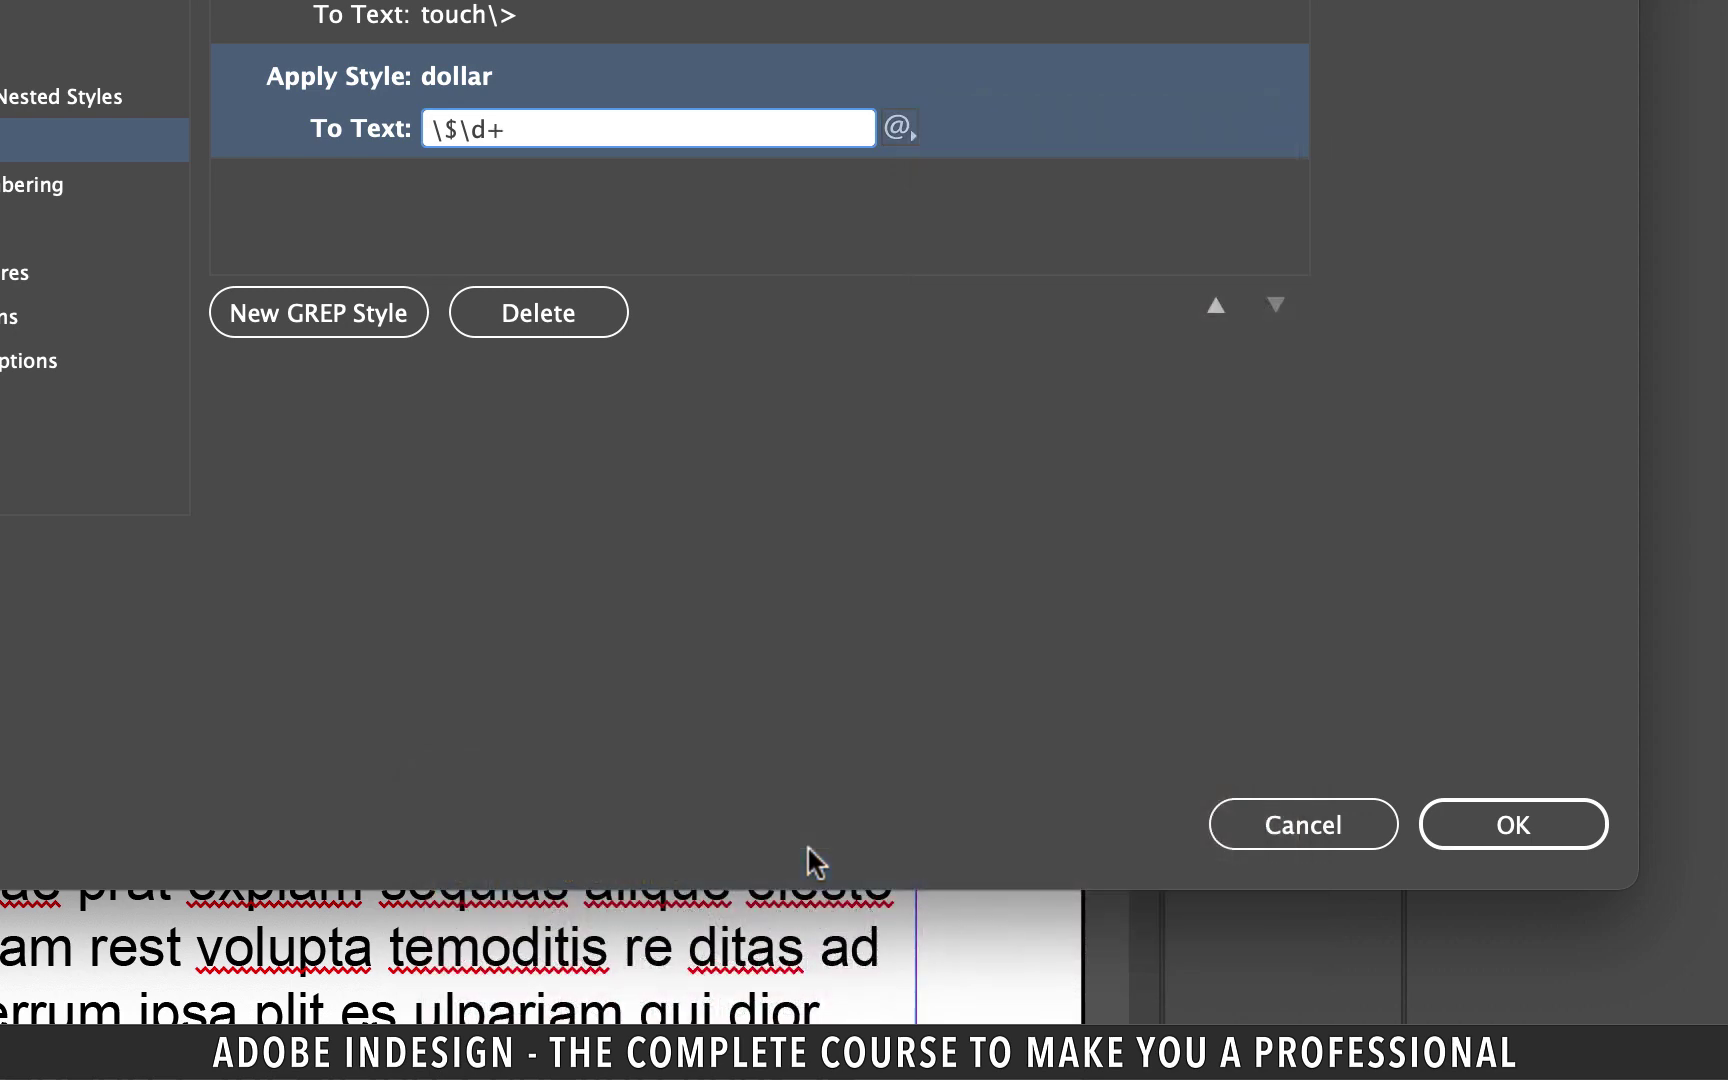
{"action": "left_click", "coordinate": [754, 241]}
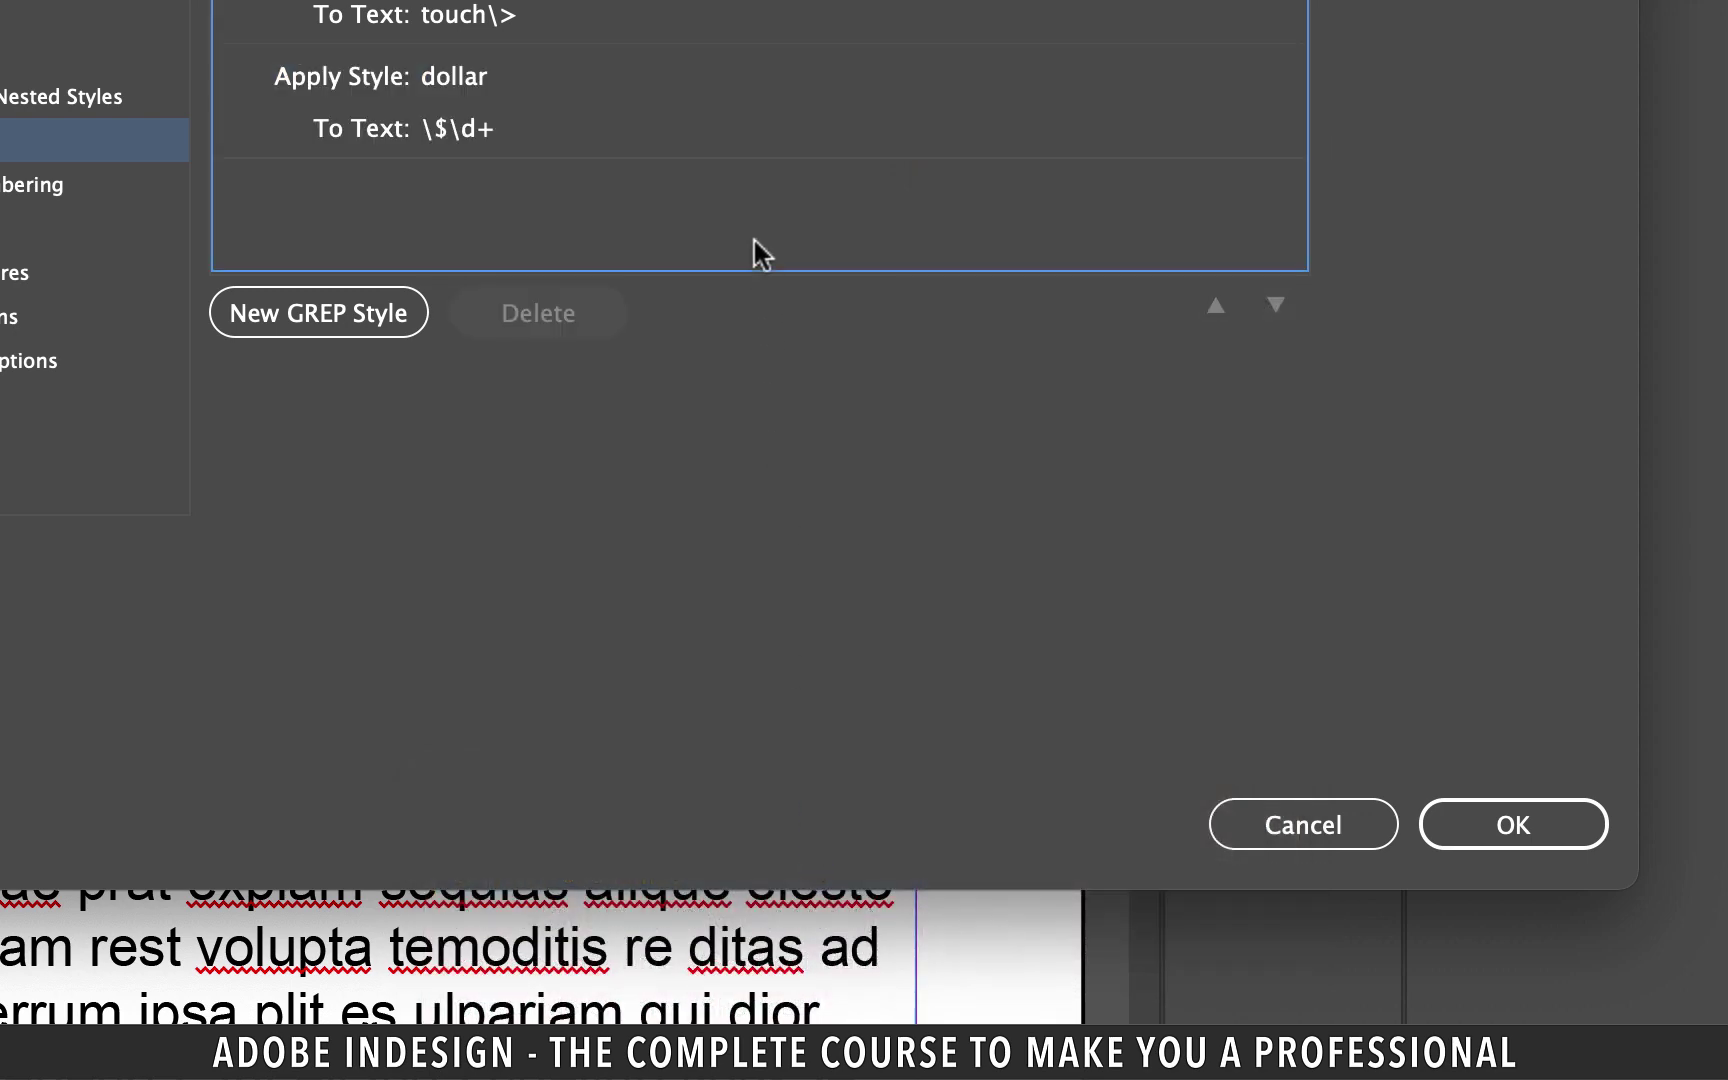
Apply the body text style changes and check that $2330 further down is red and underlined.
{"action": "left_click", "coordinate": [1513, 824]}
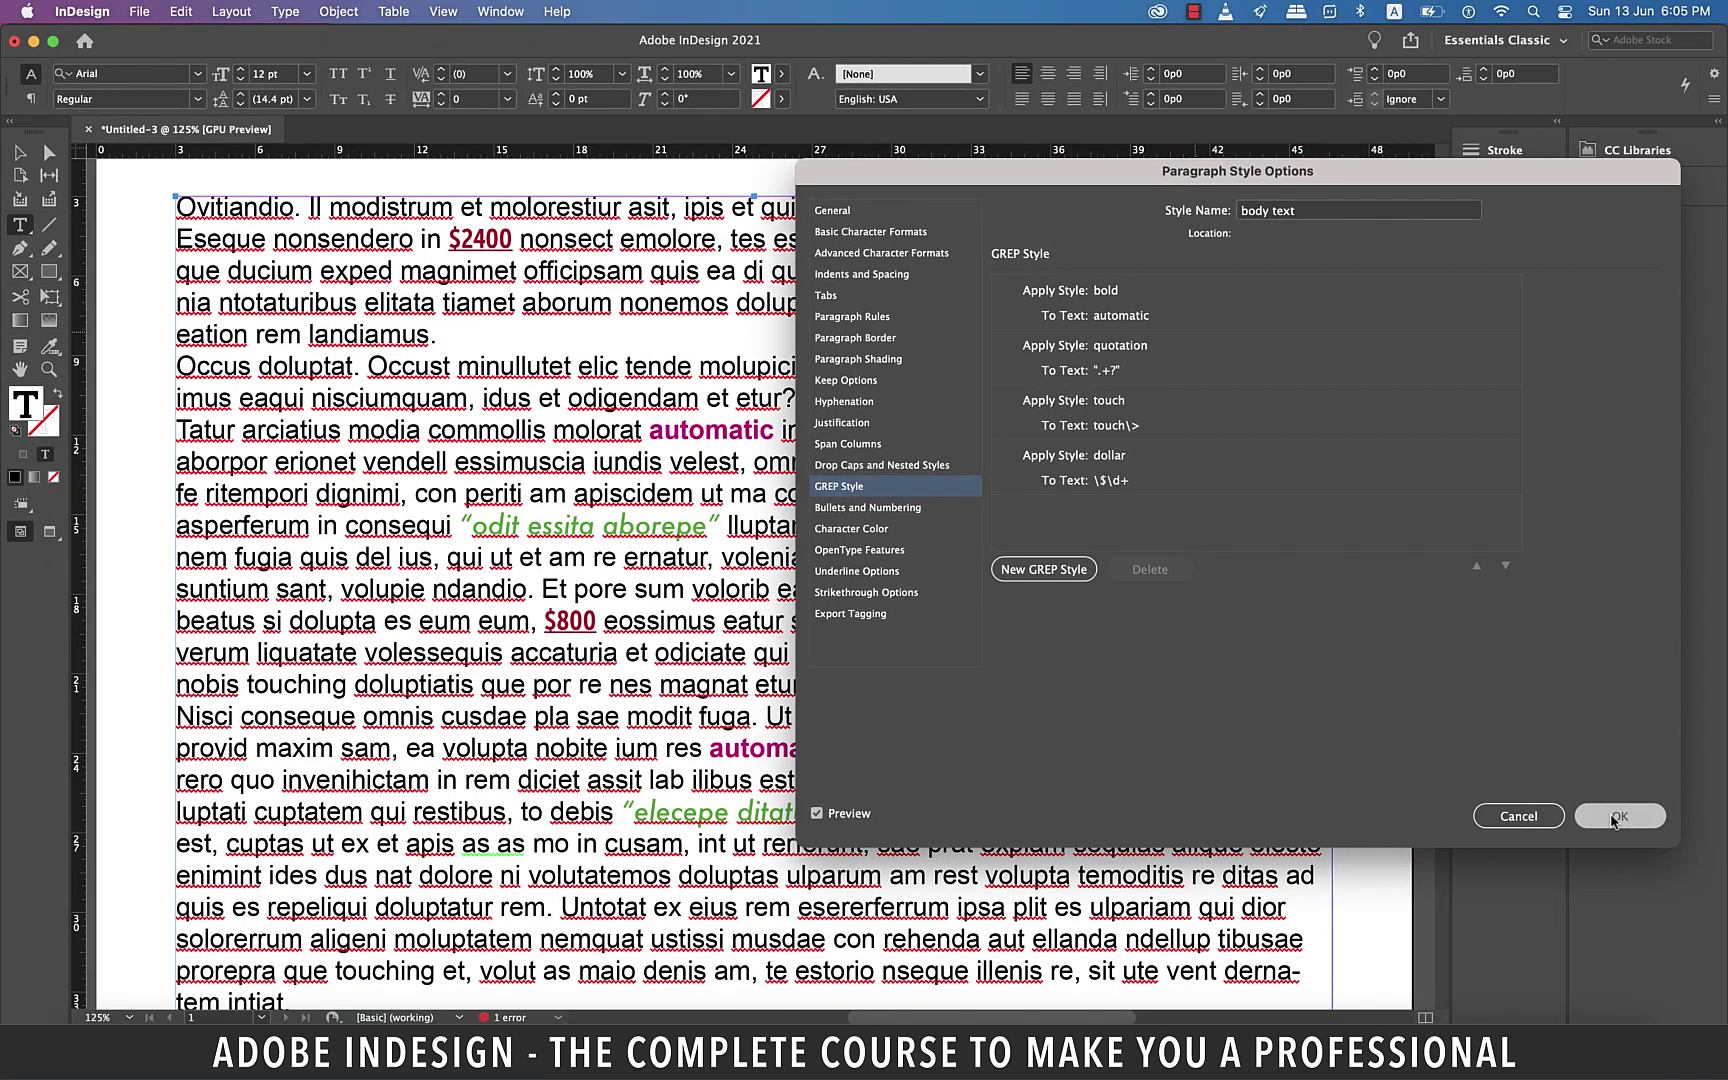
{"action": "scroll", "coordinate": [750, 543], "scroll_direction": "right", "scroll_amount": 3}
{"action": "scroll", "coordinate": [750, 543], "scroll_direction": "down", "scroll_amount": 10}
{"action": "scroll", "coordinate": [750, 543], "scroll_direction": "left", "scroll_amount": 2}
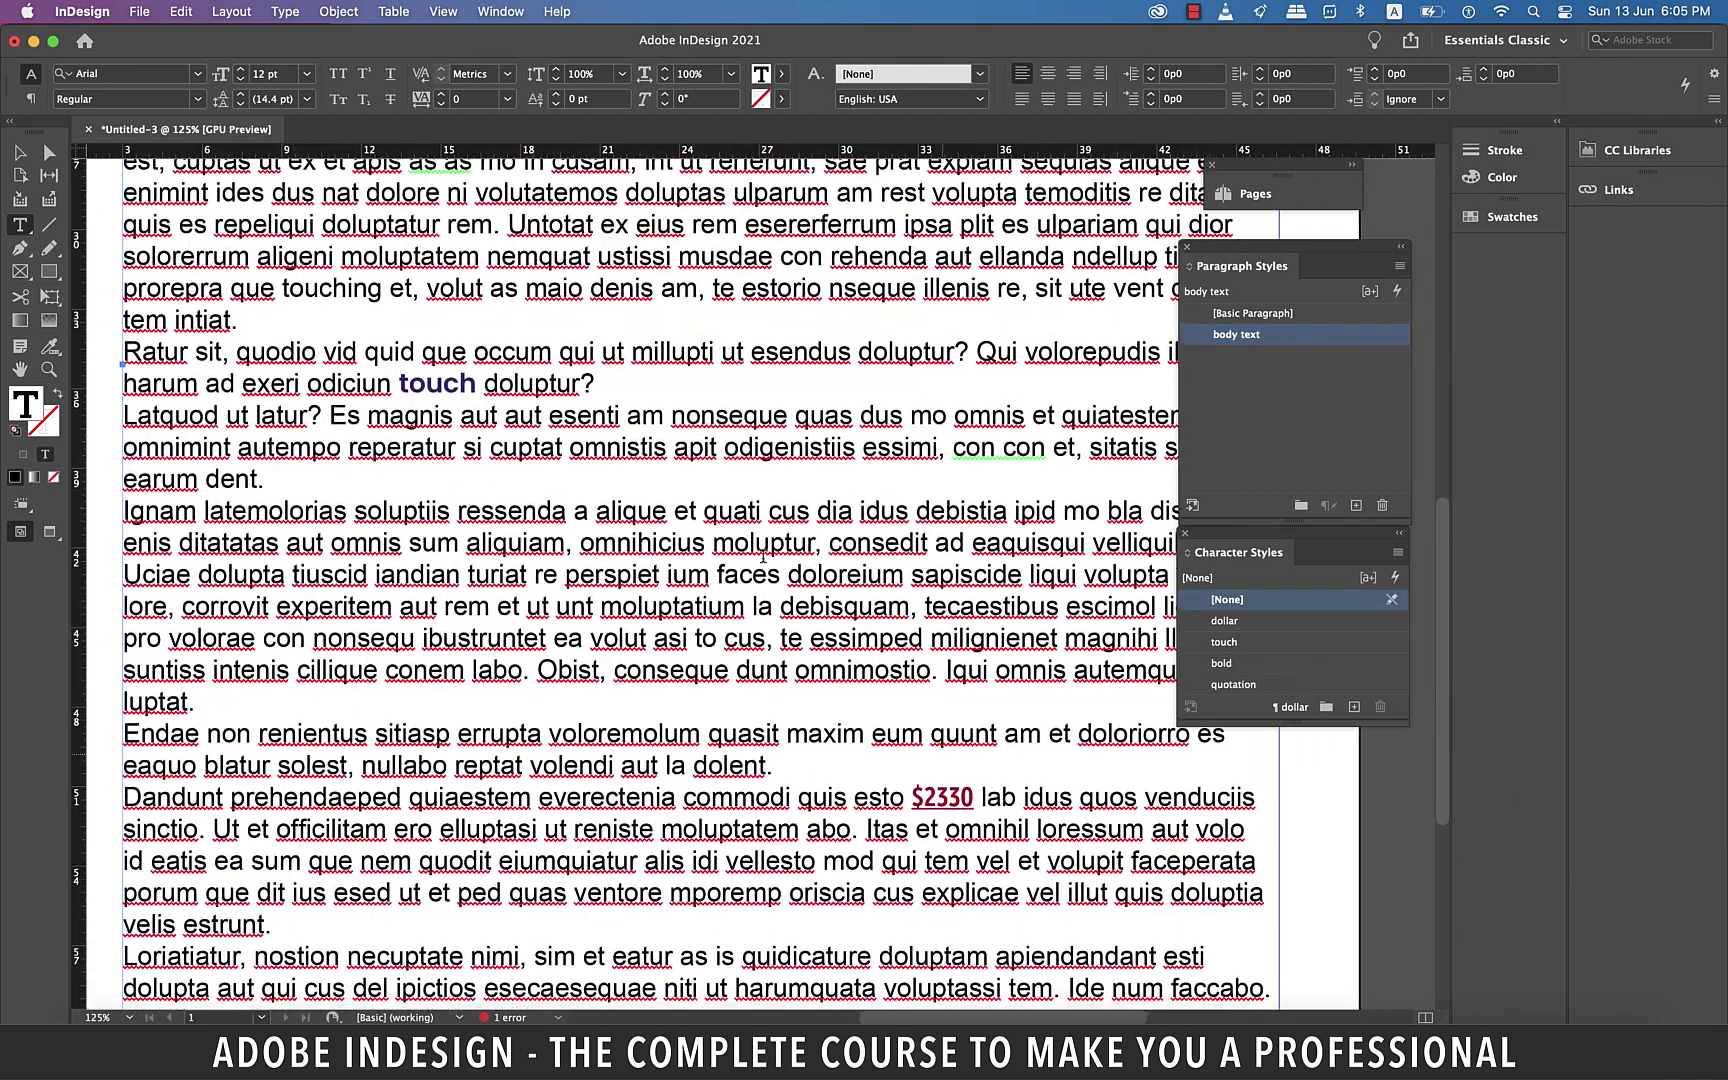
{"action": "left_click_drag", "start_coordinate": [983, 800], "coordinate": [910, 800]}
{"action": "left_click", "coordinate": [1076, 838]}
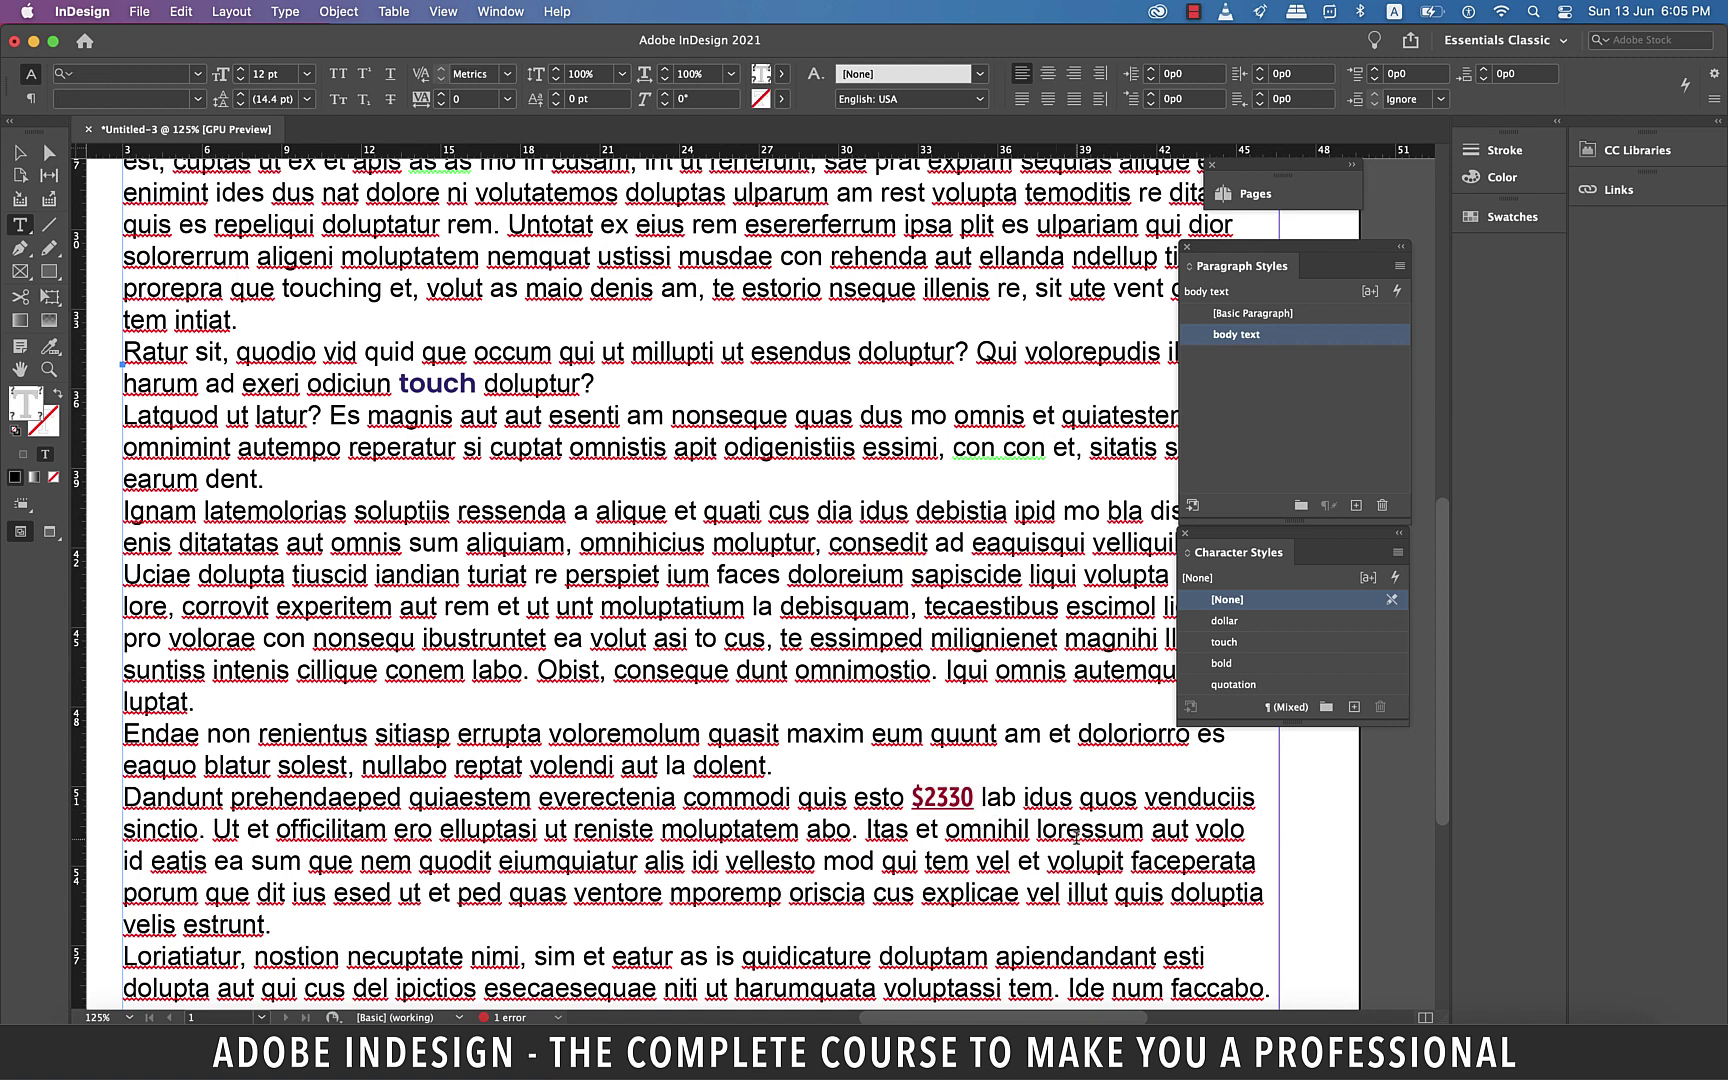